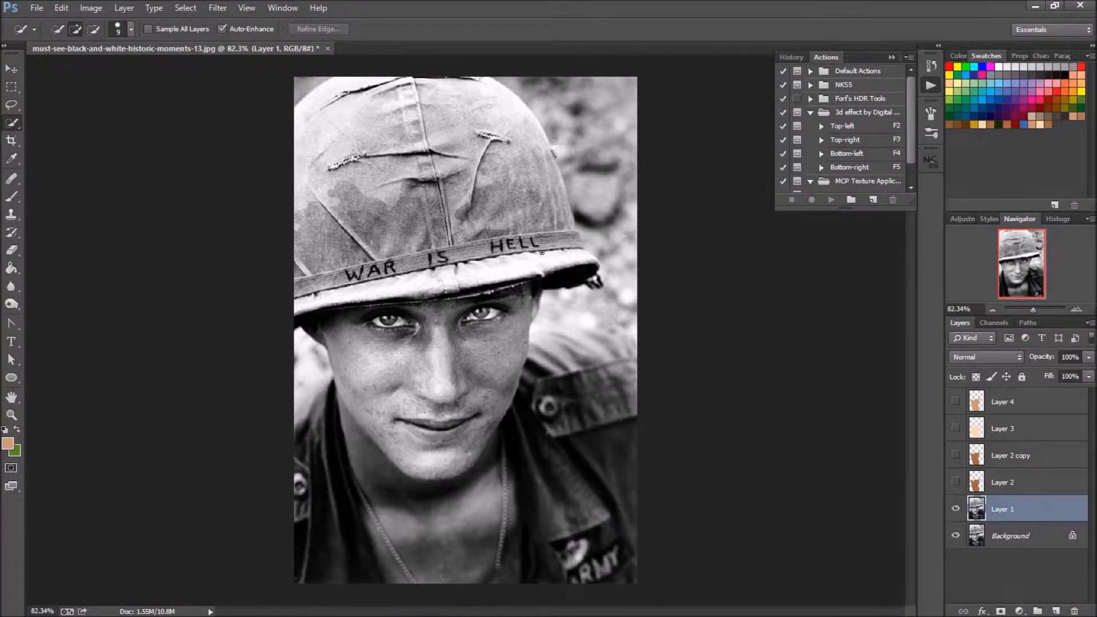
# Duplicate the background layer, and duplicate that copy as Layer 1 copy
pyautogui.click(969, 434)
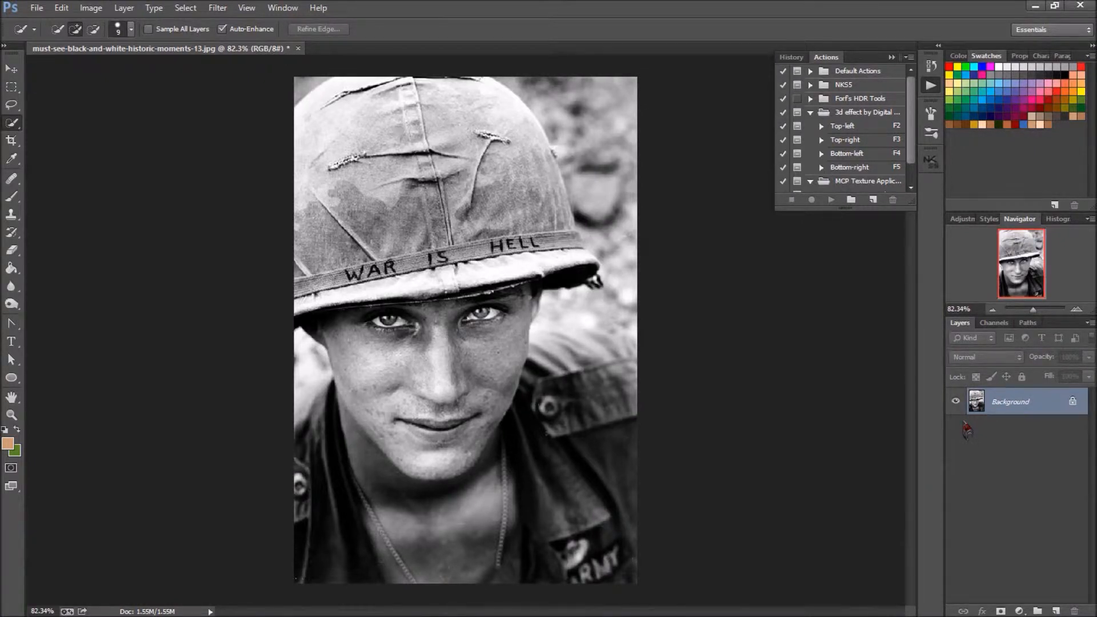
pyautogui.hotkey('ctrl', 'j')
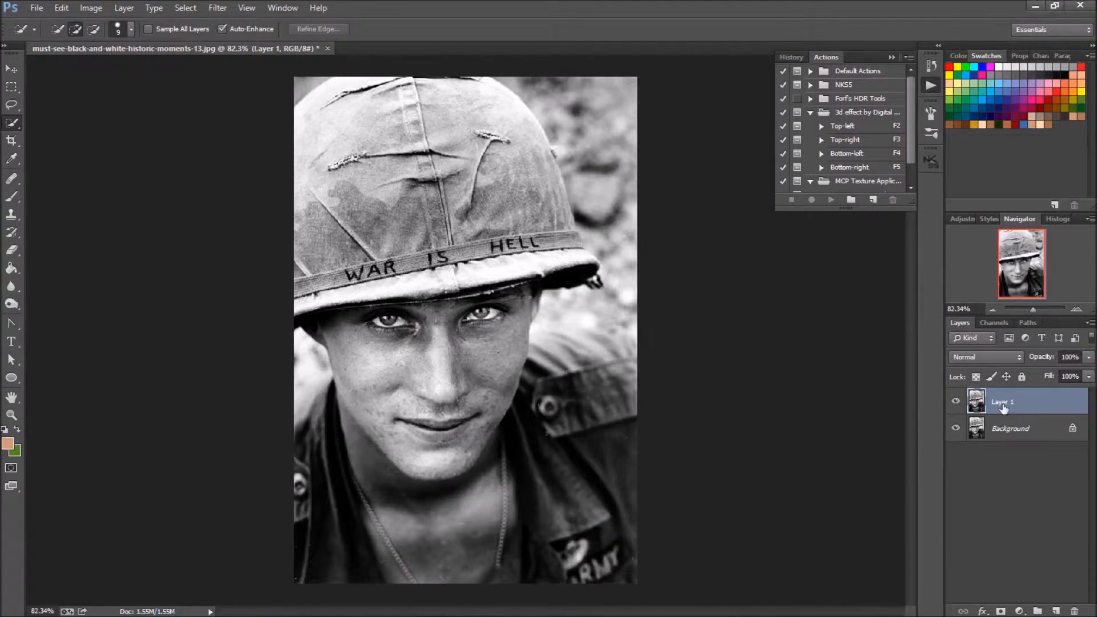
pyautogui.rightClick(1004, 407)
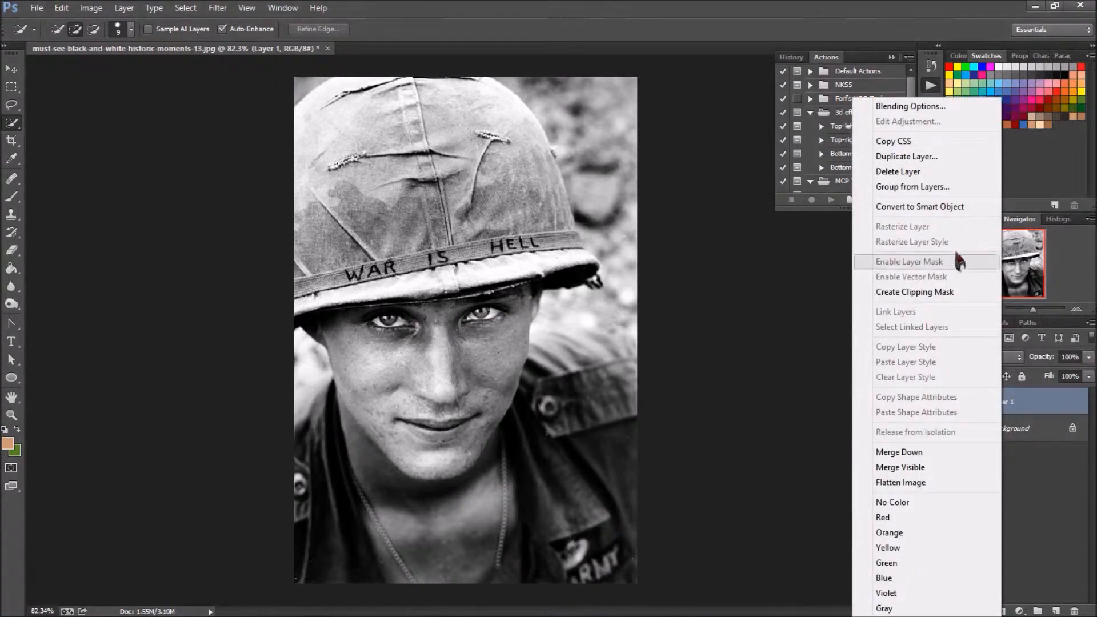
pyautogui.click(924, 161)
pyautogui.click(675, 182)
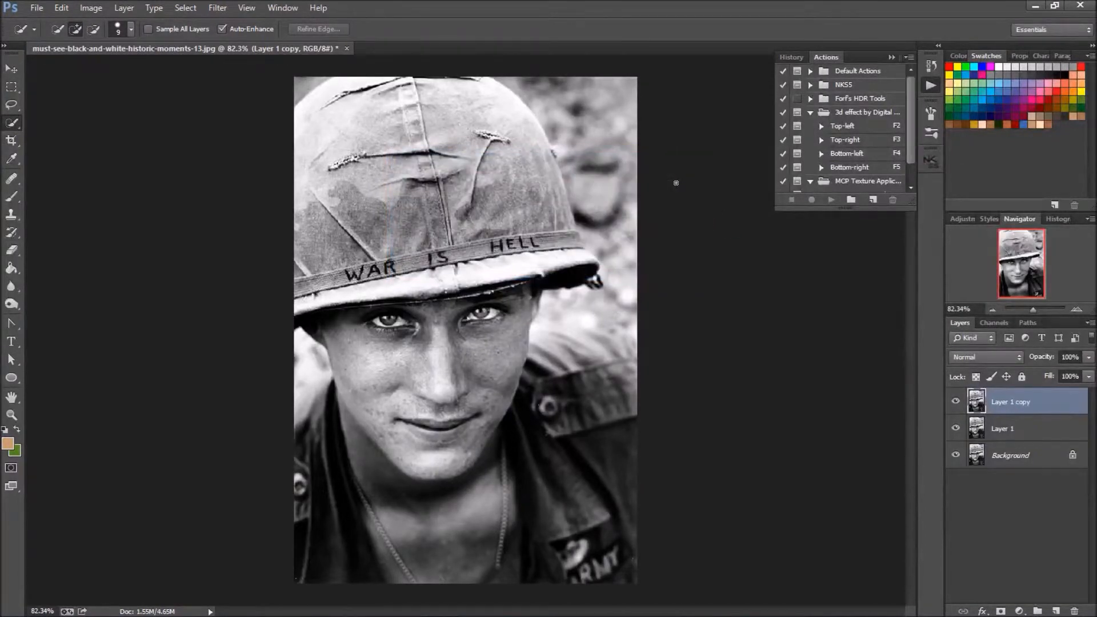
# Add a new empty layer above the photo layers and make Layer 1 copy the active layer
pyautogui.moveTo(968, 400); pyautogui.dragTo(1059, 612)
pyautogui.click(1058, 612)
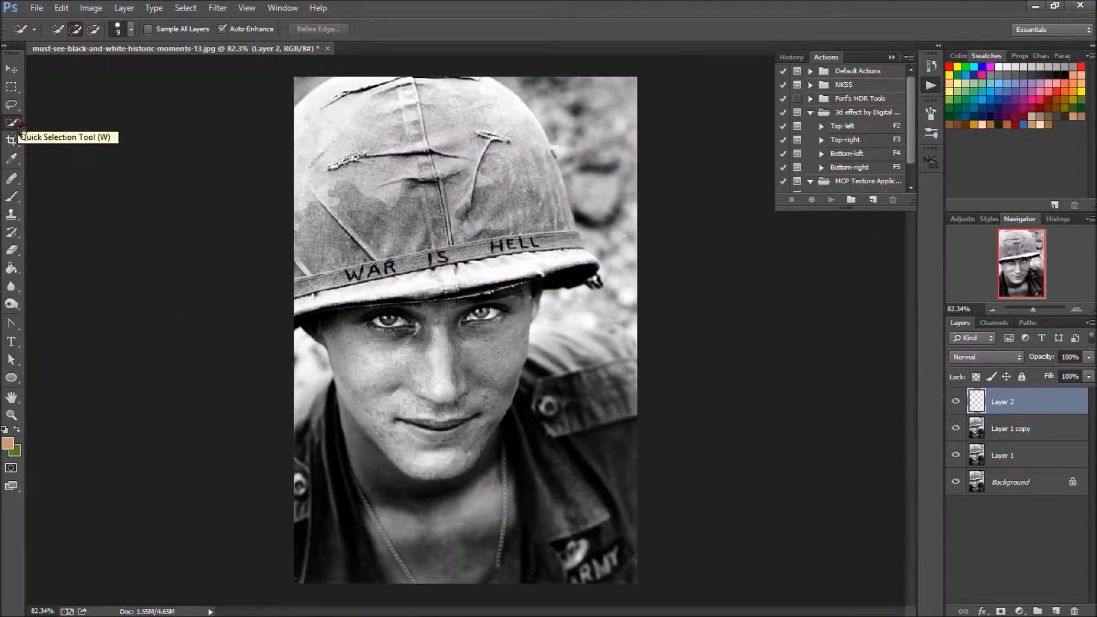
pyautogui.click(1013, 429)
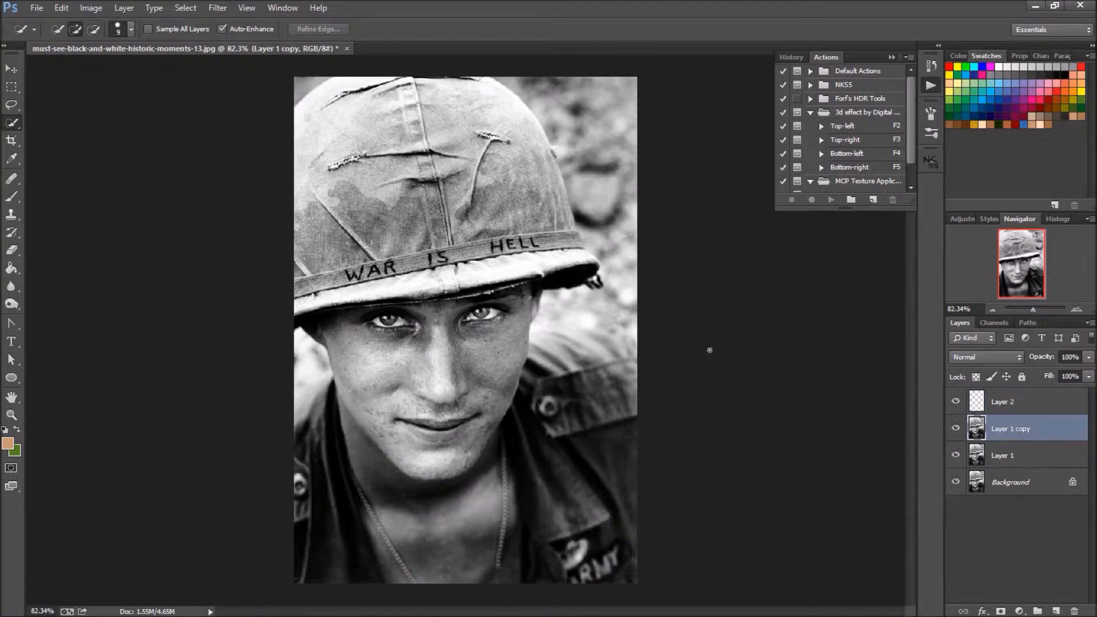
# Select the soldier's face from under the helmet brim to the chin with the Quick Selection tool
pyautogui.scroll(2, 430, 329)
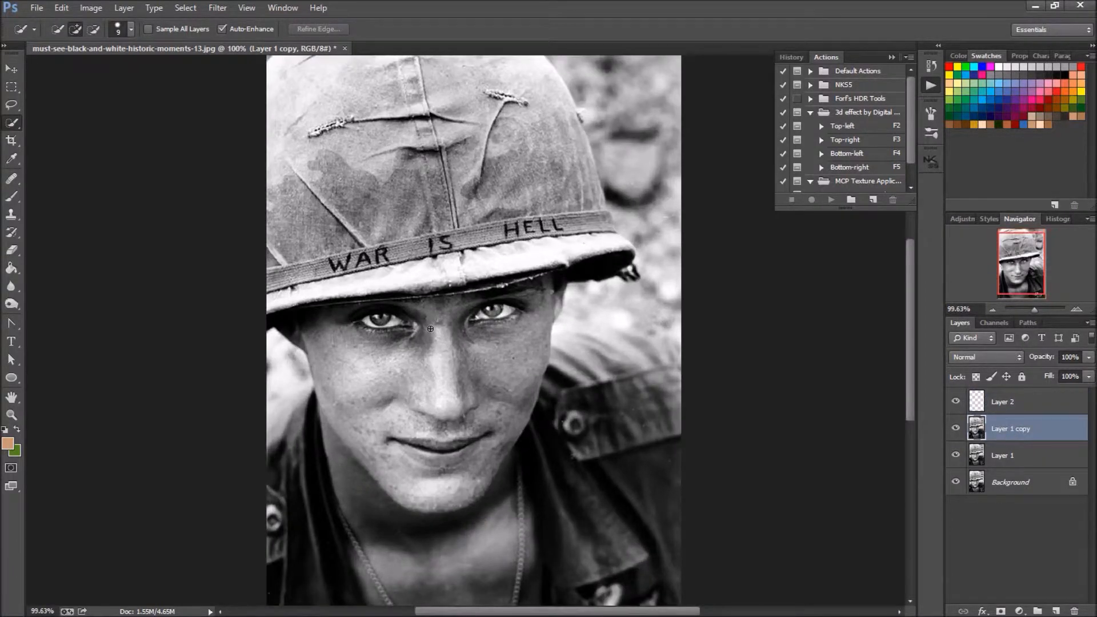
pyautogui.scroll(-2, 431, 328)
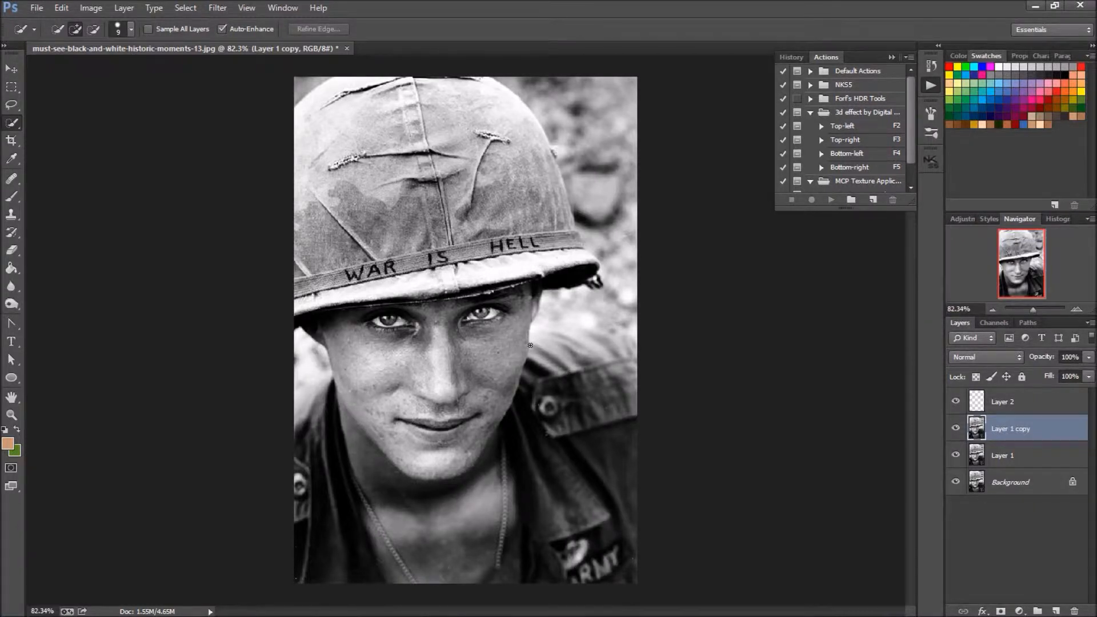
pyautogui.scroll(2, 363, 332)
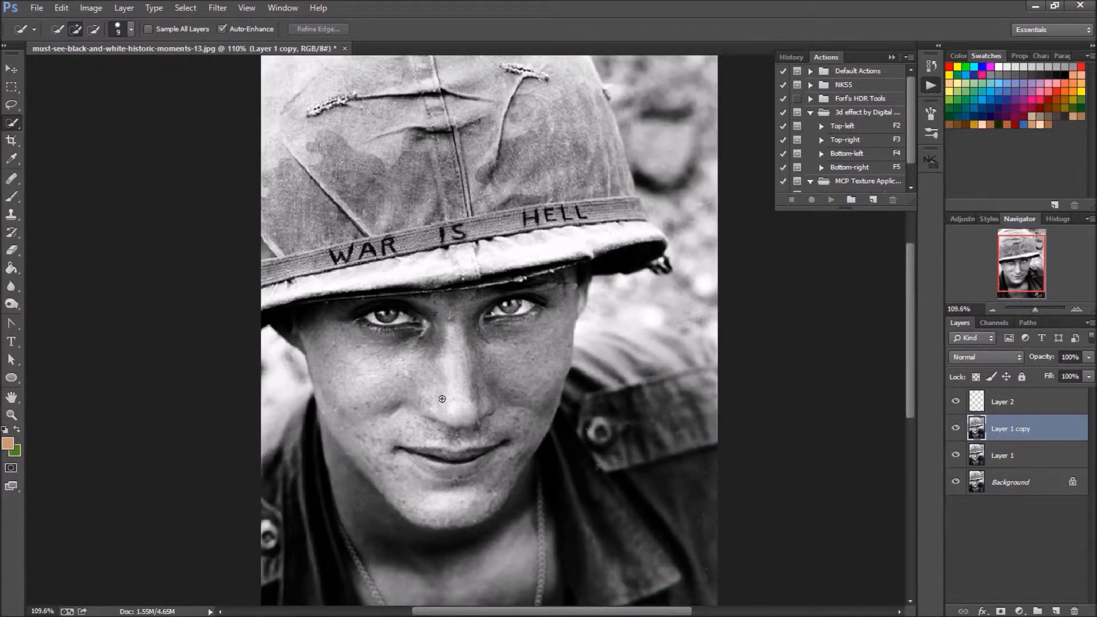
pyautogui.moveTo(438, 403)
pyautogui.mouseDown()
pyautogui.moveTo(407, 413)
pyautogui.moveTo(330, 342)
pyautogui.moveTo(386, 333)
pyautogui.mouseUp()
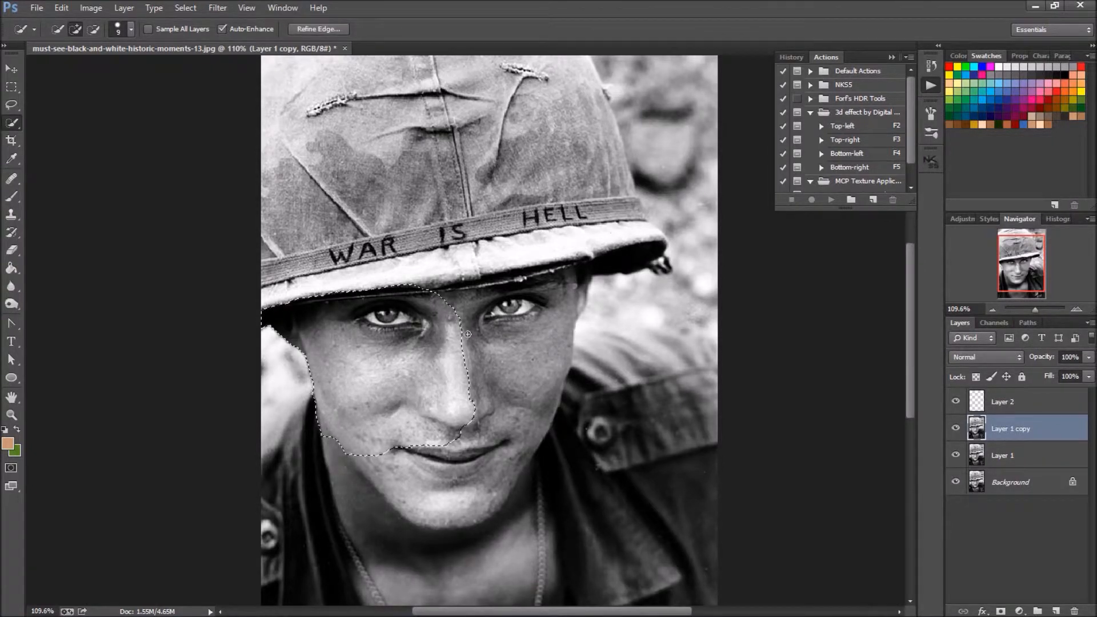
pyautogui.moveTo(458, 337)
pyautogui.mouseDown()
pyautogui.moveTo(591, 280)
pyautogui.moveTo(570, 293)
pyautogui.mouseUp()
pyautogui.moveTo(487, 488)
pyautogui.mouseDown()
pyautogui.moveTo(463, 514)
pyautogui.moveTo(503, 492)
pyautogui.mouseUp()
# Extend the selection over the soldier's neck and exposed chest down to the photo's bottom edge
pyautogui.moveTo(1040, 280); pyautogui.dragTo(1041, 288)
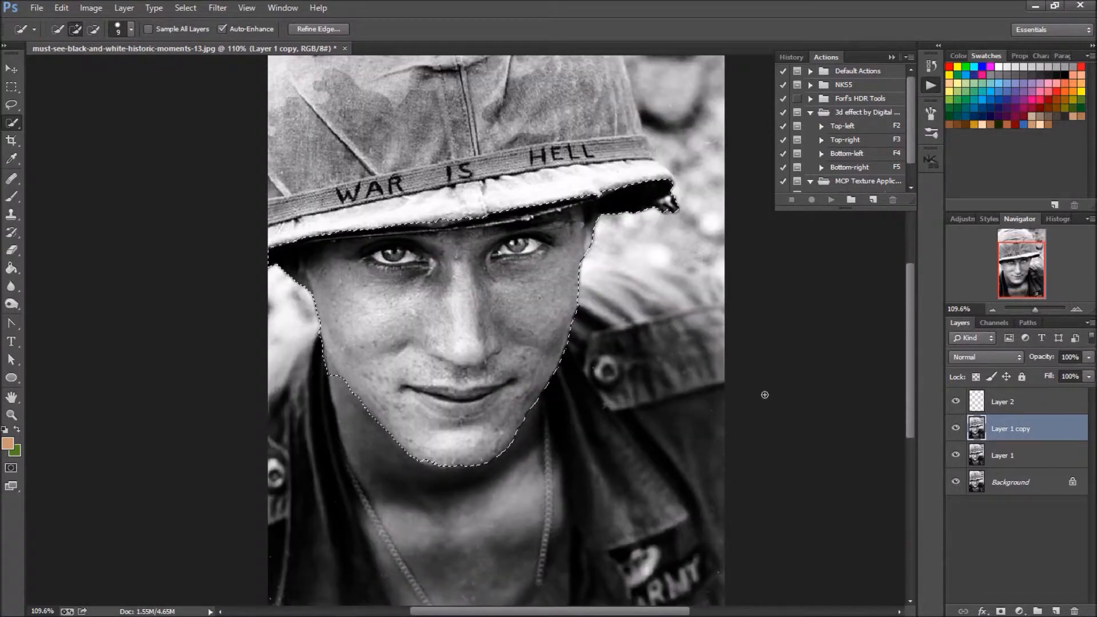
pyautogui.moveTo(360, 434)
pyautogui.mouseDown()
pyautogui.moveTo(377, 443)
pyautogui.moveTo(360, 458)
pyautogui.moveTo(394, 491)
pyautogui.moveTo(399, 517)
pyautogui.mouseUp()
pyautogui.moveTo(415, 446)
pyautogui.mouseDown()
pyautogui.moveTo(473, 542)
pyautogui.moveTo(518, 515)
pyautogui.moveTo(532, 577)
pyautogui.mouseUp()
pyautogui.moveTo(544, 443)
pyautogui.mouseDown()
pyautogui.moveTo(553, 523)
pyautogui.moveTo(554, 459)
pyautogui.mouseUp()
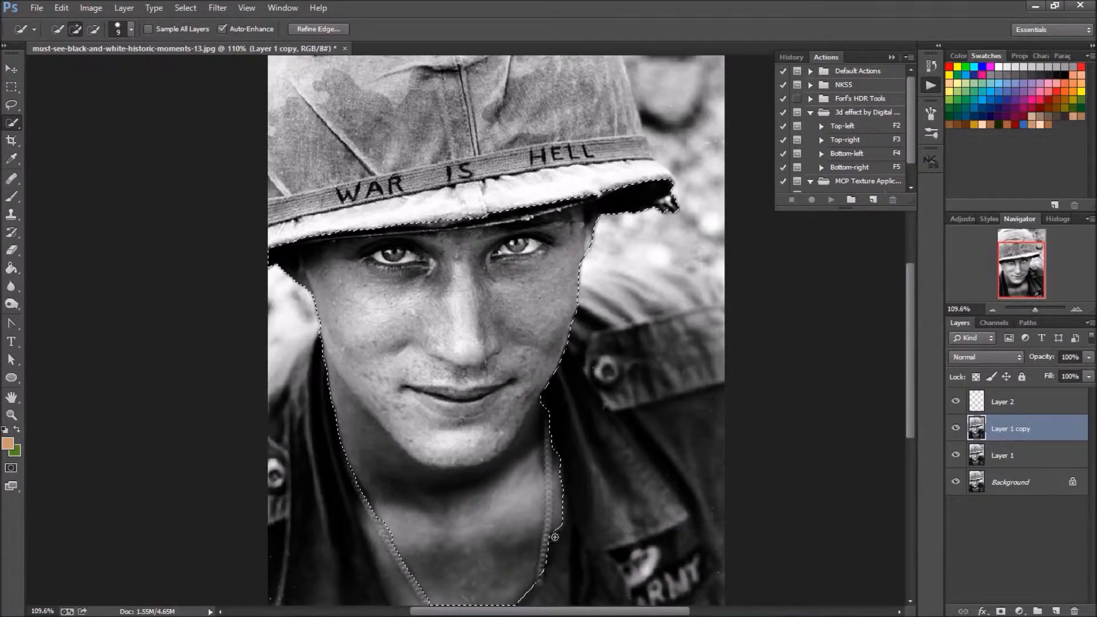
pyautogui.scroll(-3, 603, 554)
pyautogui.scroll(2, 496, 552)
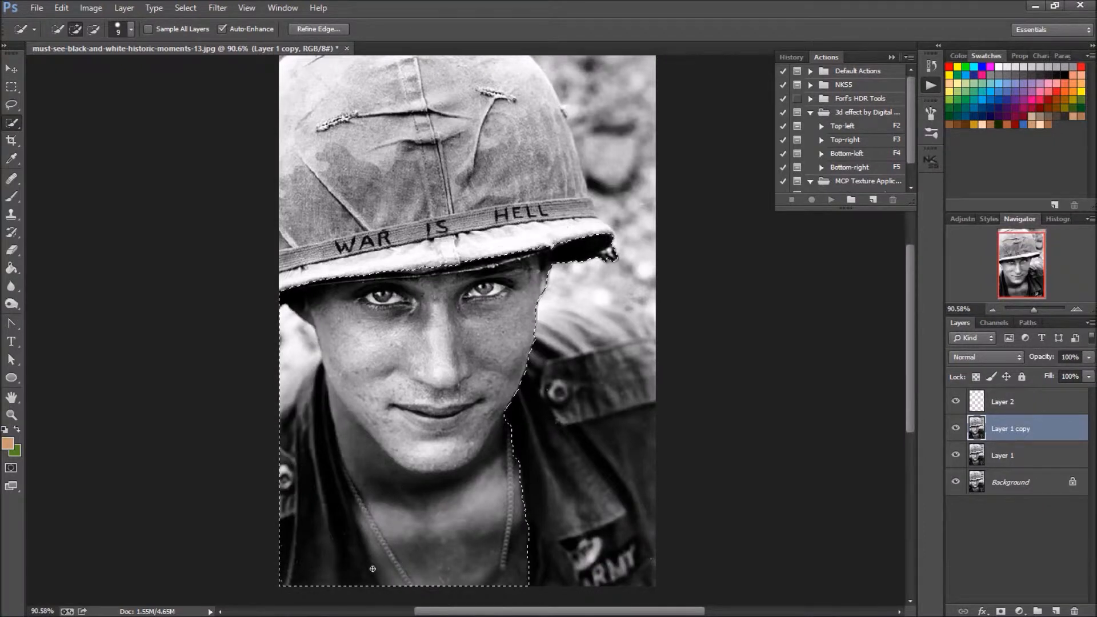
pyautogui.scroll(1, 64, 59)
pyautogui.scroll(-1, 69, 68)
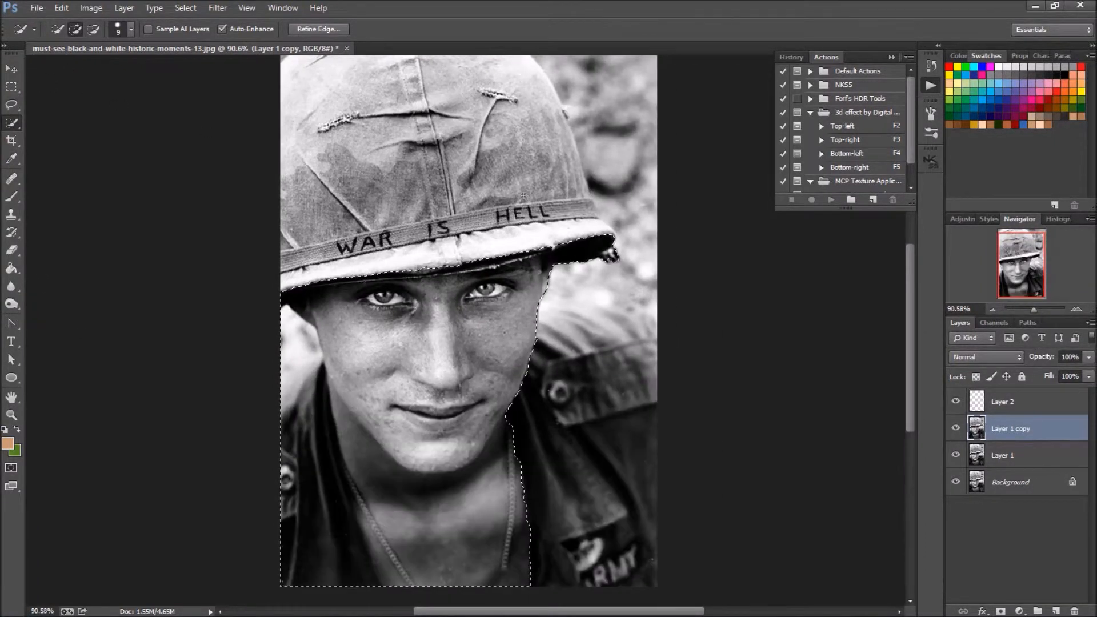
# Subtract the background and jacket beside the left edge of the face and neck from the selection
pyautogui.click(93, 32)
pyautogui.scroll(1, 251, 411)
pyautogui.moveTo(303, 348)
pyautogui.mouseDown()
pyautogui.moveTo(292, 336)
pyautogui.moveTo(315, 399)
pyautogui.moveTo(308, 444)
pyautogui.mouseUp()
pyautogui.moveTo(321, 407)
pyautogui.mouseDown()
pyautogui.moveTo(326, 381)
pyautogui.moveTo(337, 493)
pyautogui.moveTo(312, 436)
pyautogui.moveTo(312, 577)
pyautogui.mouseUp()
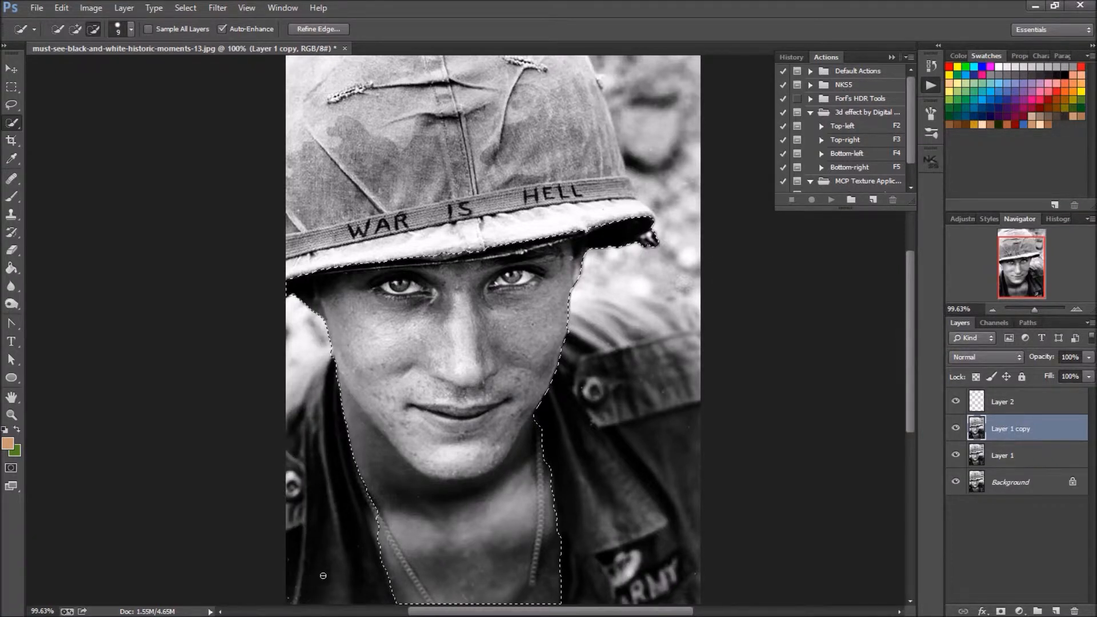
# Add the missed strip of skin along the left side of the neck back to the selection
pyautogui.click(75, 29)
pyautogui.scroll(3, 366, 489)
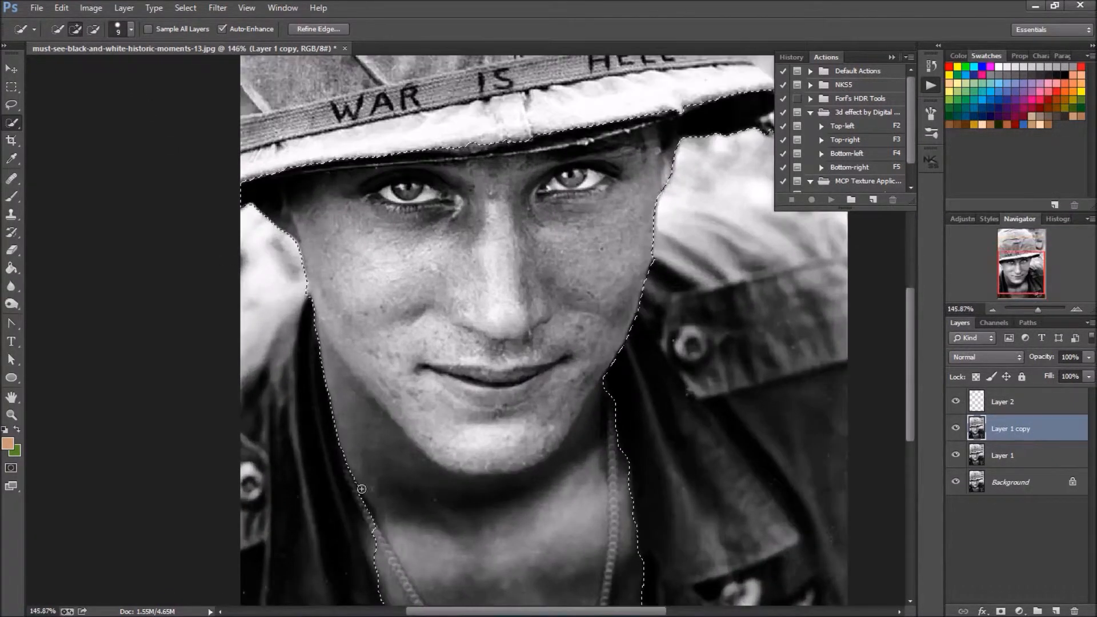
pyautogui.moveTo(372, 541)
pyautogui.mouseDown()
pyautogui.moveTo(351, 485)
pyautogui.moveTo(350, 515)
pyautogui.moveTo(375, 504)
pyautogui.moveTo(348, 457)
pyautogui.mouseUp()
pyautogui.scroll(-1, 515, 415)
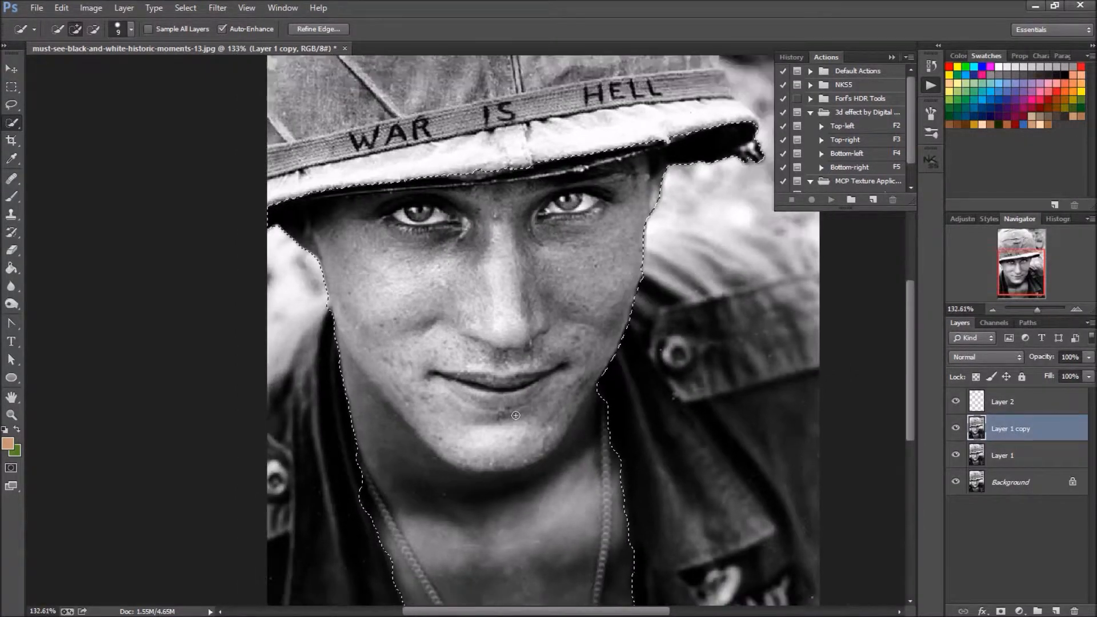
# Subtract the helmet brim's lower edge above the eyes from the selection
pyautogui.click(93, 29)
pyautogui.scroll(4, 468, 139)
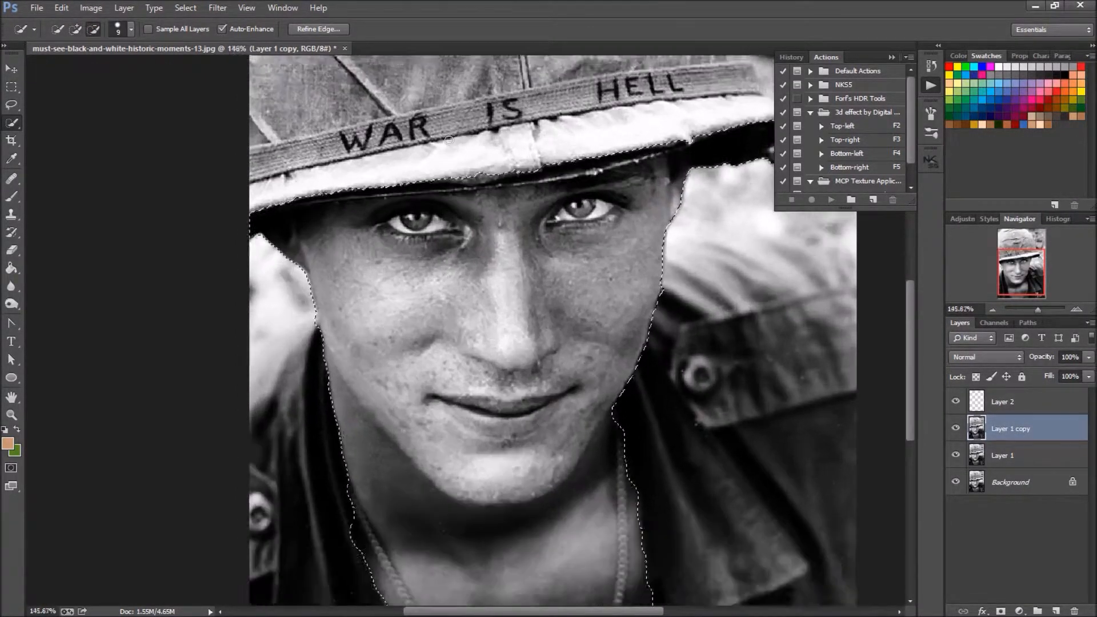
pyautogui.moveTo(519, 175)
pyautogui.mouseDown()
pyautogui.moveTo(478, 190)
pyautogui.moveTo(331, 193)
pyautogui.moveTo(340, 190)
pyautogui.mouseUp()
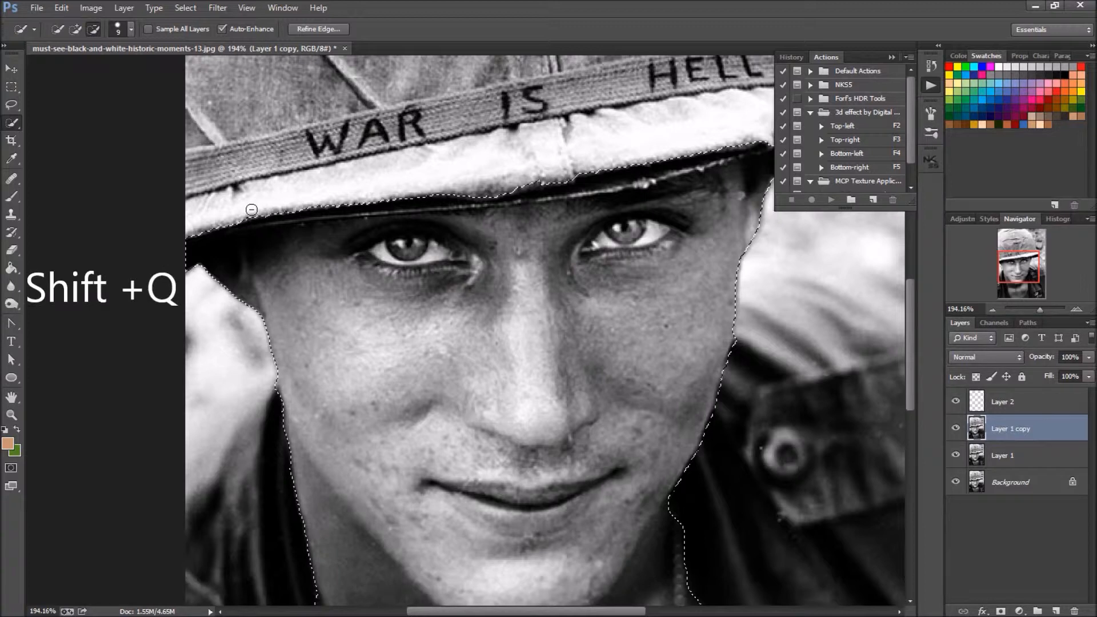
# Enter Quick Mask mode and mask the left part of the helmet brim's underside with a black 90 px brush
pyautogui.press('alt')
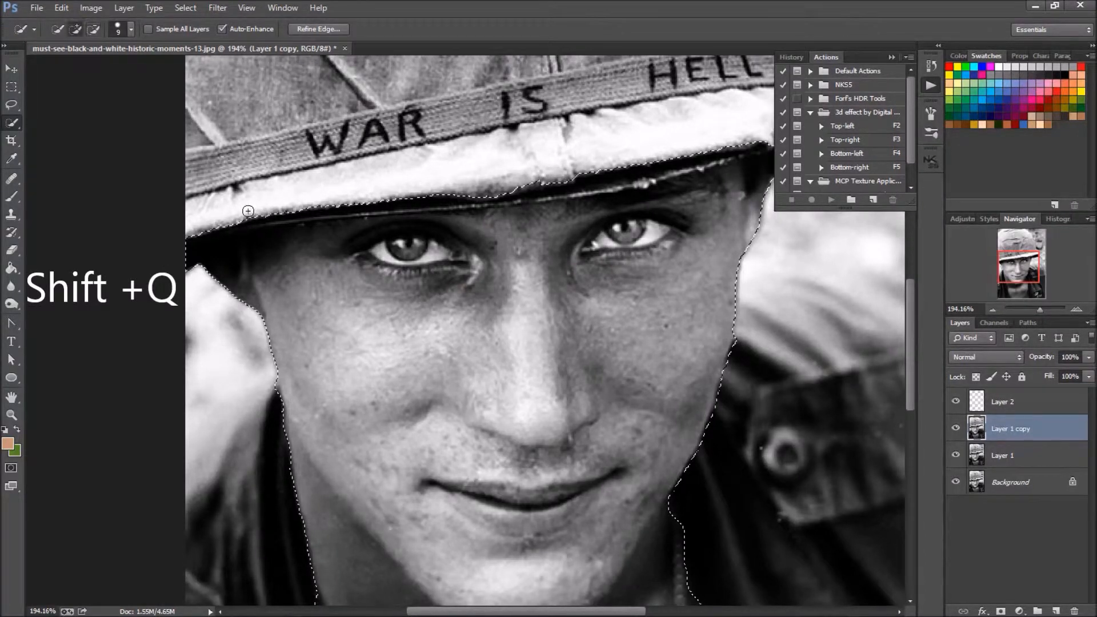
pyautogui.press('q')
pyautogui.scroll(-2, 252, 209)
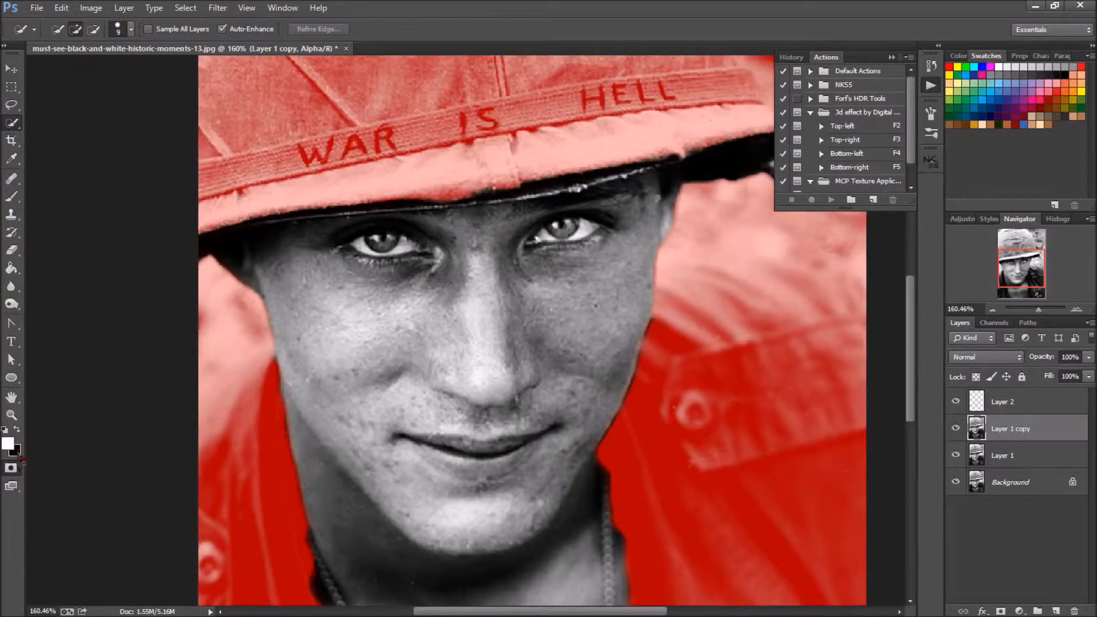
pyautogui.click(17, 429)
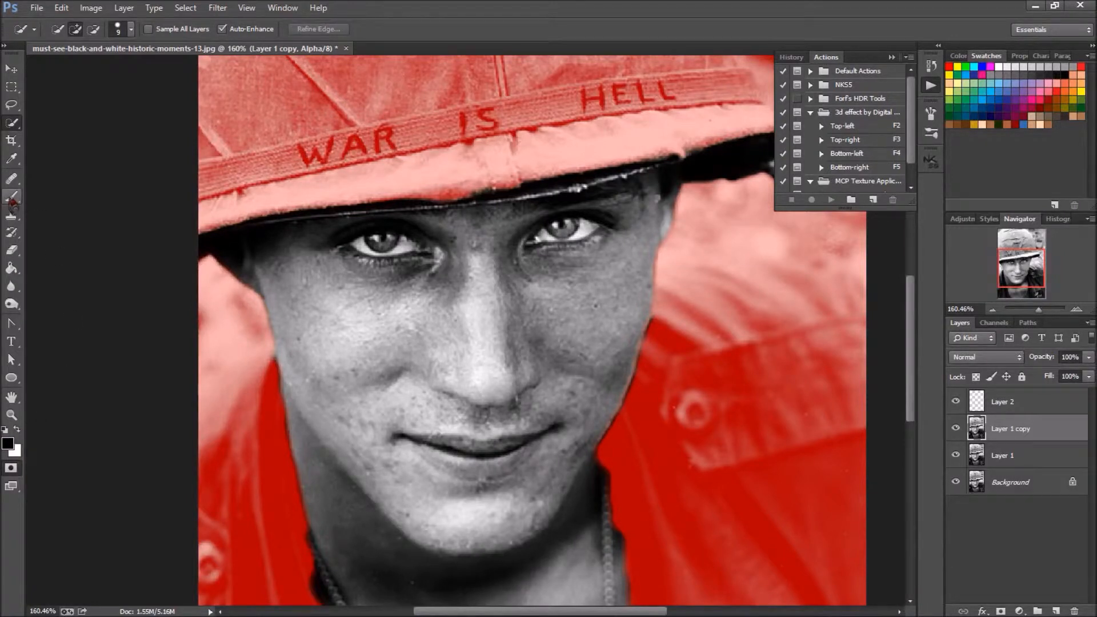
pyautogui.click(12, 197)
pyautogui.moveTo(389, 154)
pyautogui.mouseDown()
pyautogui.moveTo(230, 175)
pyautogui.moveTo(355, 164)
pyautogui.mouseUp()
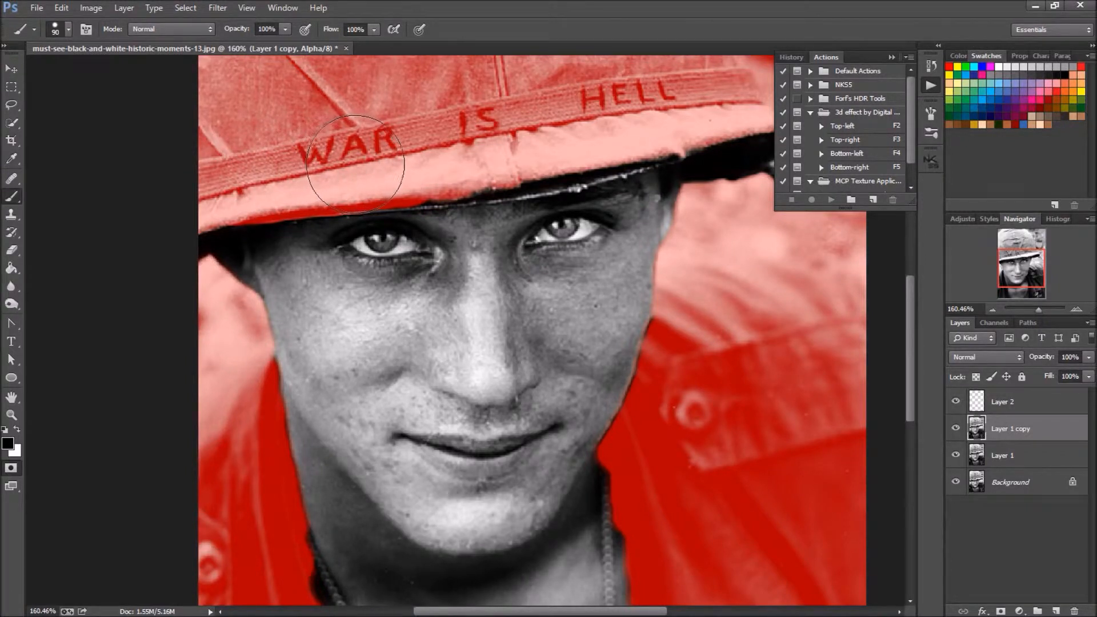
# Mask the rest of the helmet brim's underside above the forehead using a smaller black brush
pyautogui.press('[')
pyautogui.press('[')
pyautogui.press('[')
pyautogui.press('[')
pyautogui.press('[')
pyautogui.moveTo(578, 160); pyautogui.dragTo(651, 139)
pyautogui.press('[')
pyautogui.moveTo(573, 176); pyautogui.dragTo(383, 199)
# Mask out the eye on the photo's left side, reducing the brush to 6 px for its corners
pyautogui.press('[')
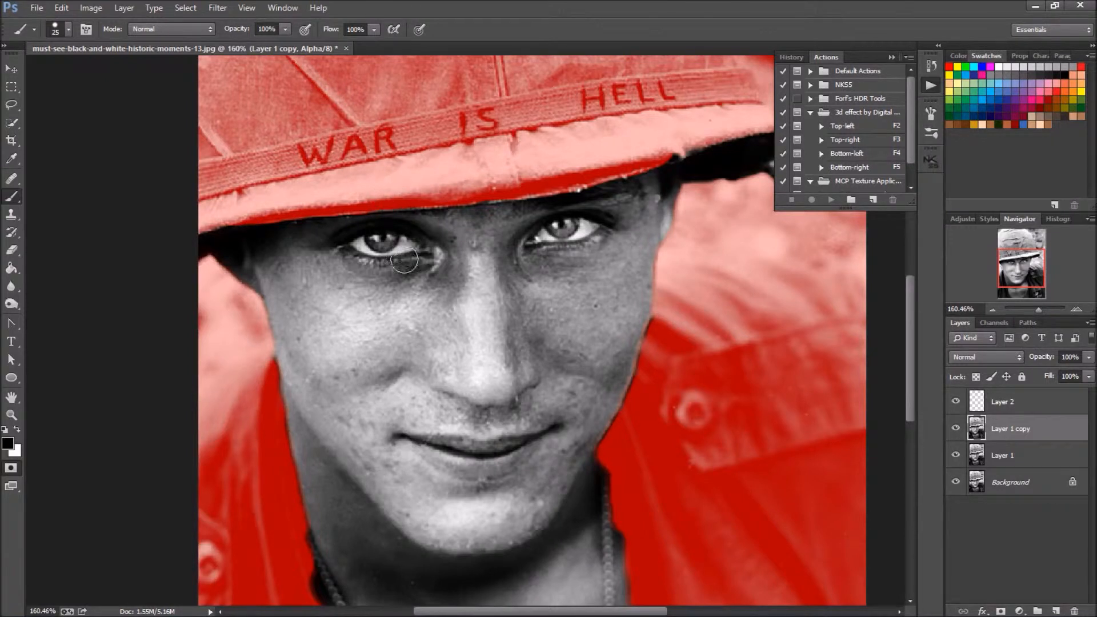
pyautogui.press('[')
pyautogui.press('[')
pyautogui.press('[')
pyautogui.press('[')
pyautogui.moveTo(413, 246)
pyautogui.mouseDown()
pyautogui.moveTo(355, 243)
pyautogui.moveTo(422, 249)
pyautogui.mouseUp()
pyautogui.press('[')
pyautogui.press('[')
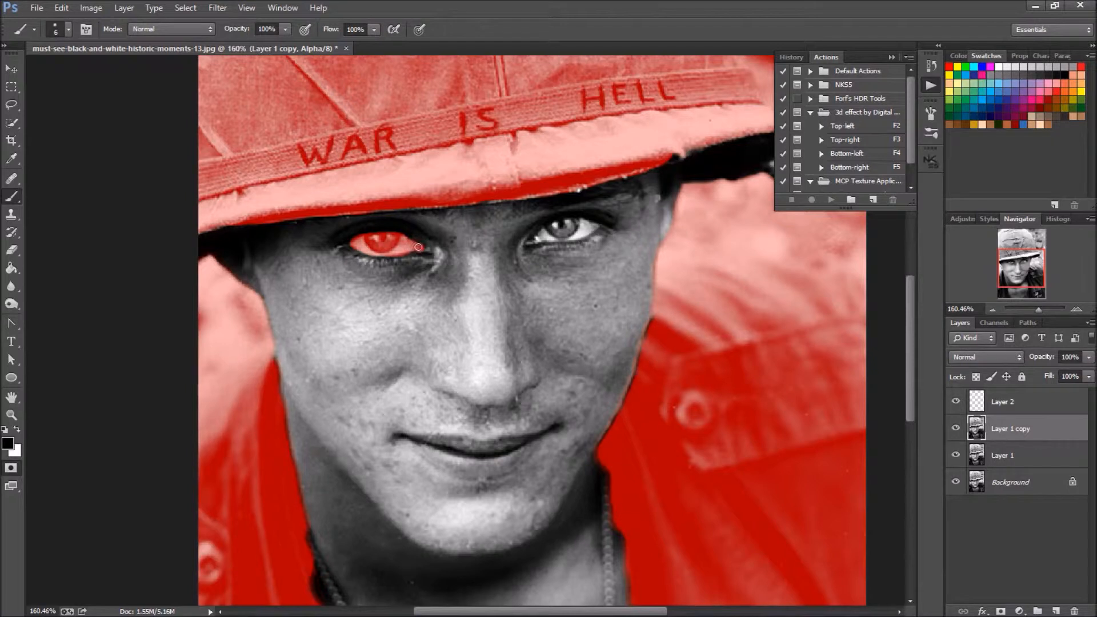
# Mask out the eye on the photo's right side and turn the quick mask back into a selection
pyautogui.moveTo(560, 229); pyautogui.dragTo(531, 240)
pyautogui.moveTo(561, 224)
pyautogui.mouseDown()
pyautogui.moveTo(590, 225)
pyautogui.moveTo(546, 239)
pyautogui.mouseUp()
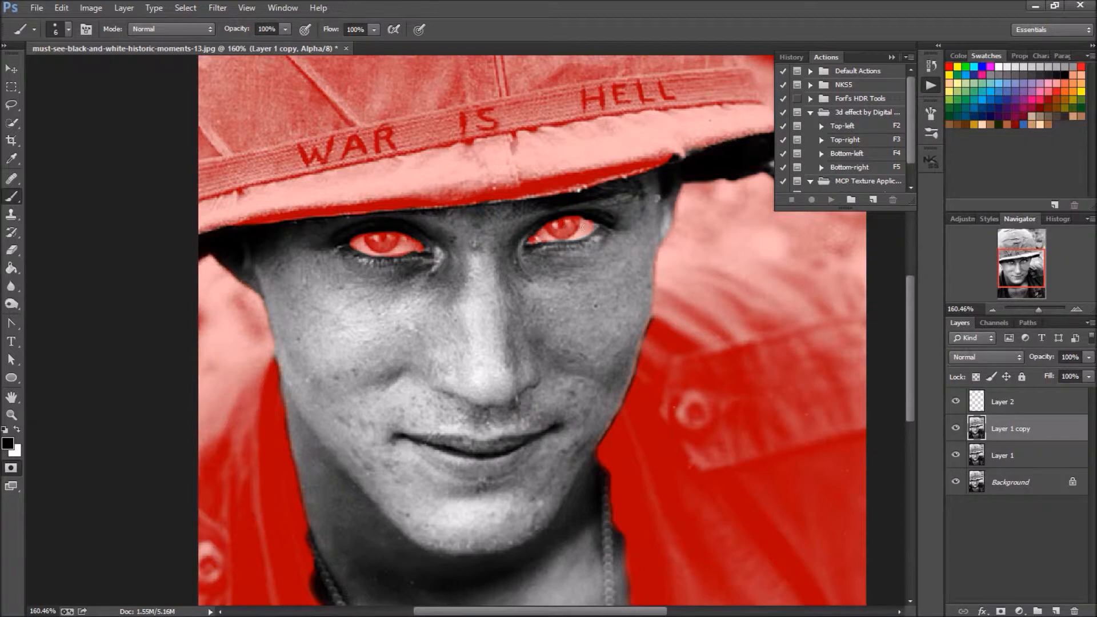
pyautogui.moveTo(546, 236); pyautogui.dragTo(525, 241)
pyautogui.press('q')
pyautogui.scroll(-1, 433, 239)
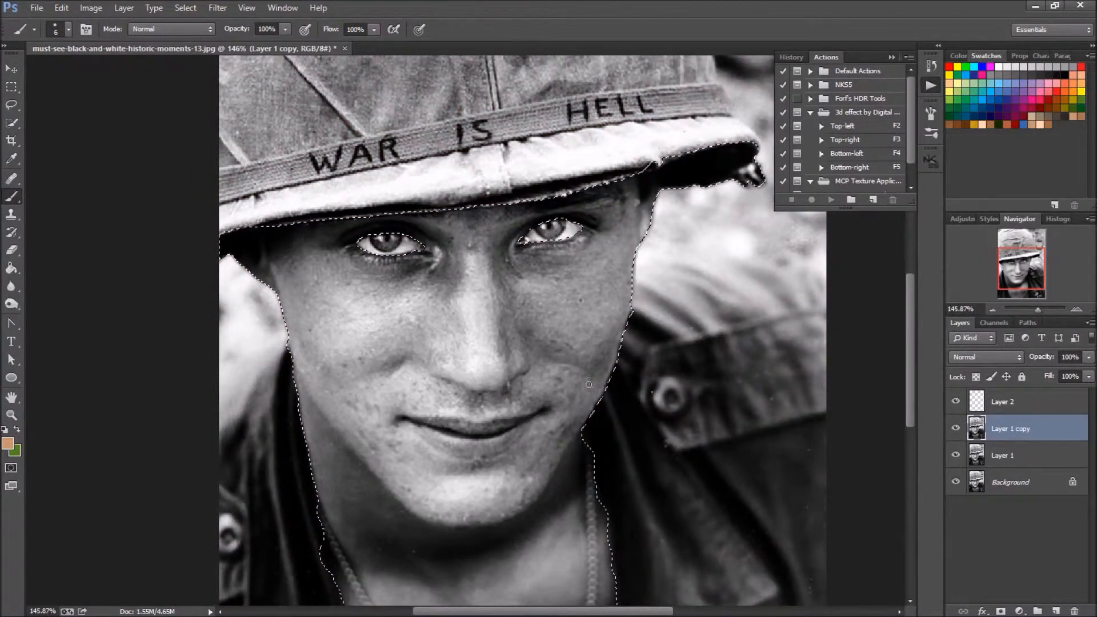
# Check the masked areas around the face, neck and eyes in Quick Mask view and return to the selection
pyautogui.press('q')
pyautogui.press('d')
pyautogui.scroll(-3, 464, 466)
pyautogui.scroll(2, 464, 465)
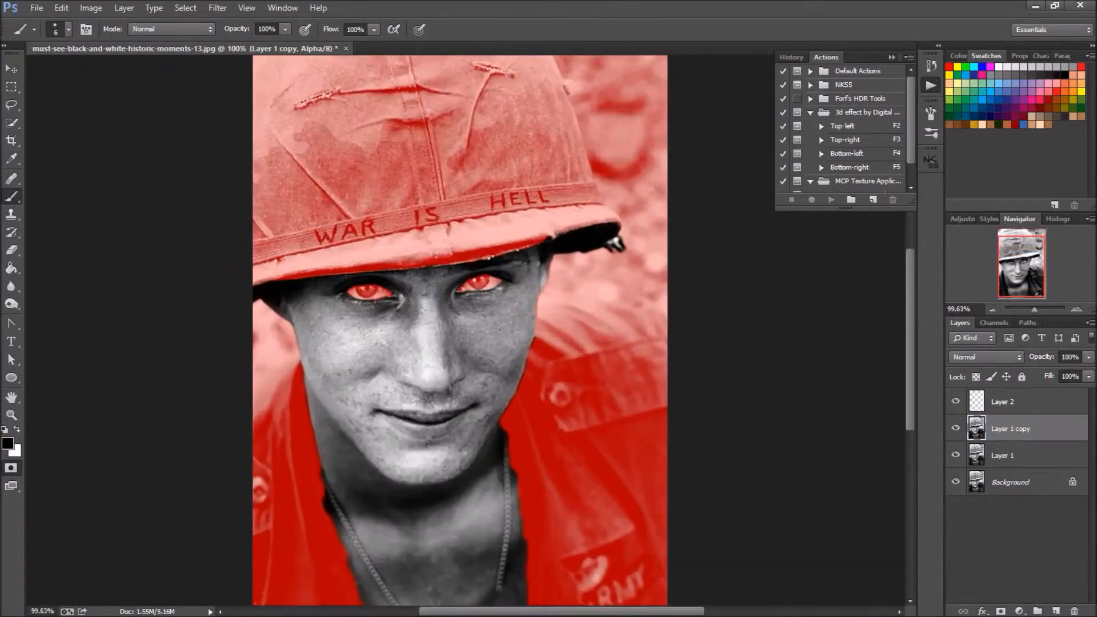
pyautogui.scroll(2, 464, 466)
pyautogui.press('q')
# Add a new empty layer above Layer 1 copy, keeping the skin selection active
pyautogui.scroll(-2, 273, 475)
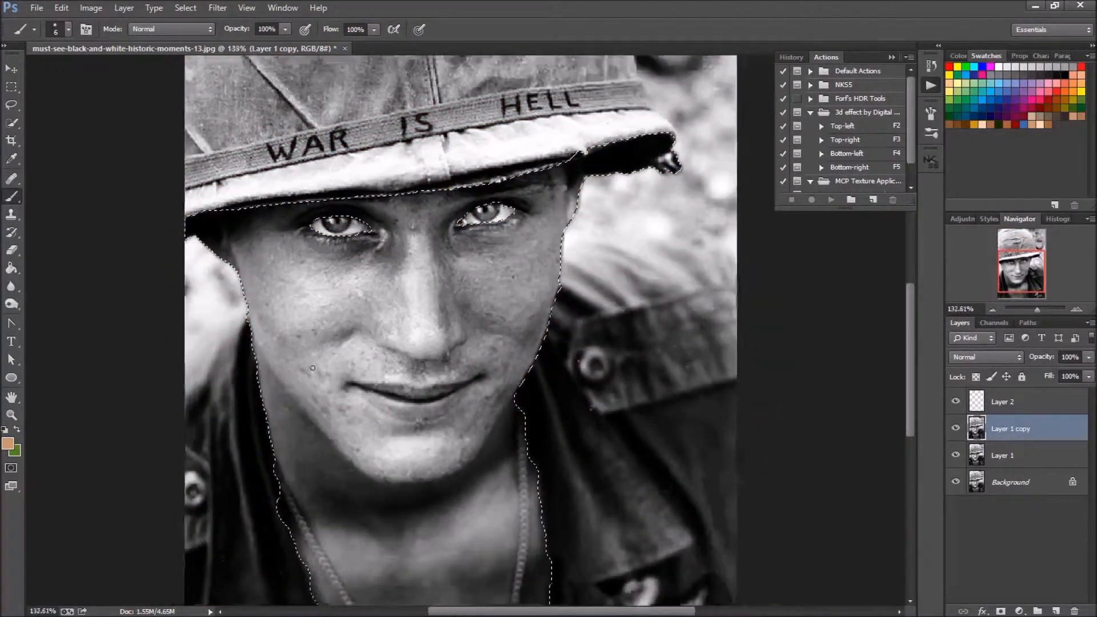
pyautogui.scroll(5, 347, 255)
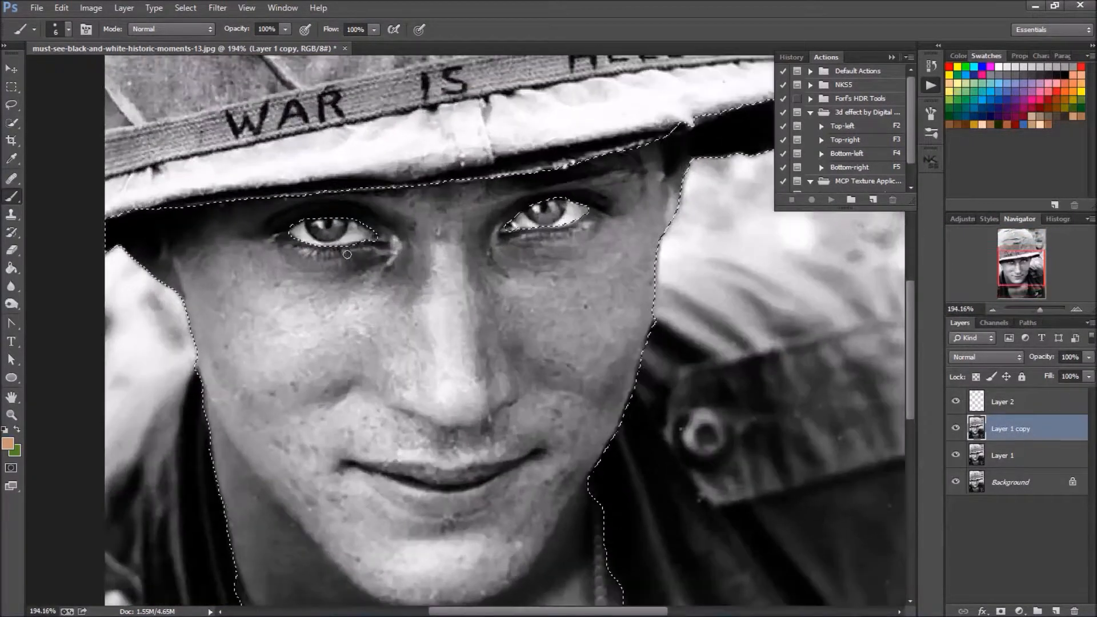
pyautogui.scroll(-2, 347, 253)
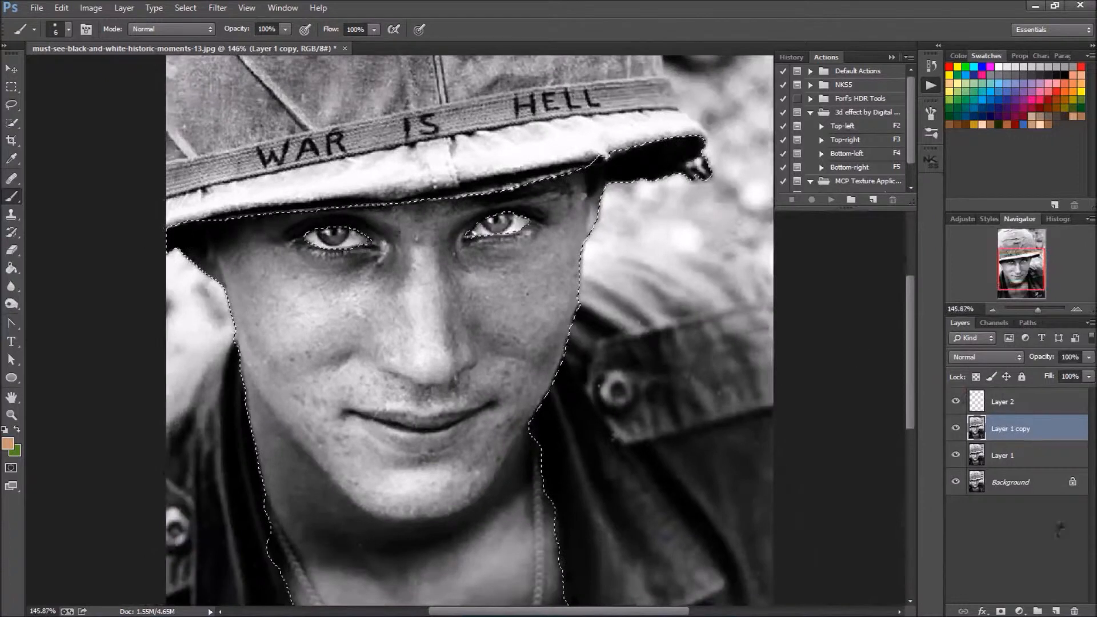
pyautogui.click(1056, 611)
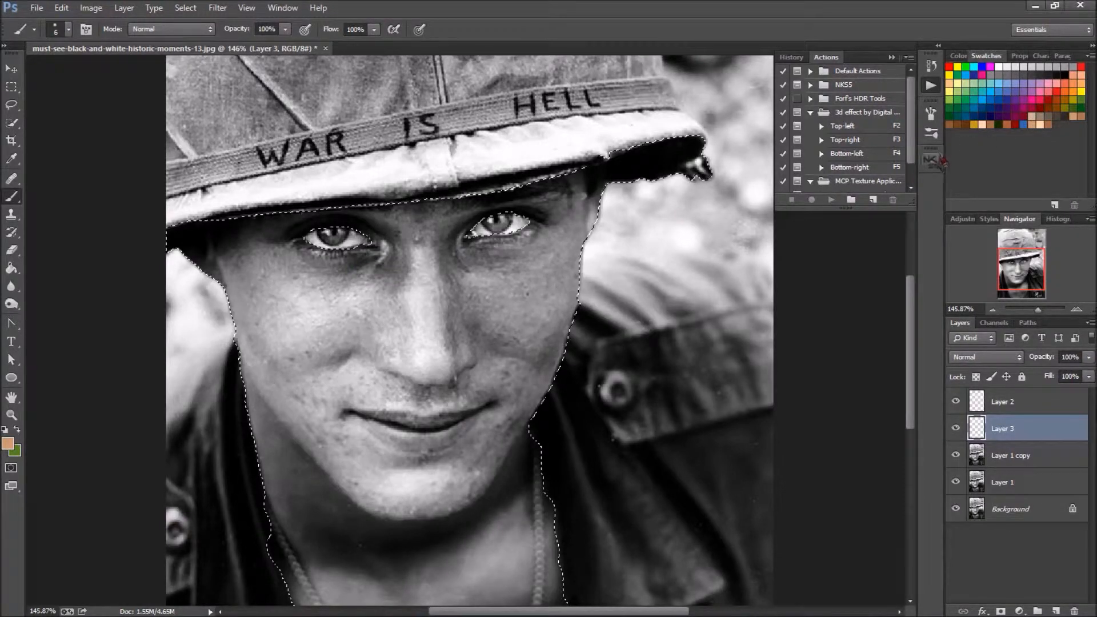
pyautogui.scroll(-5, 392, 219)
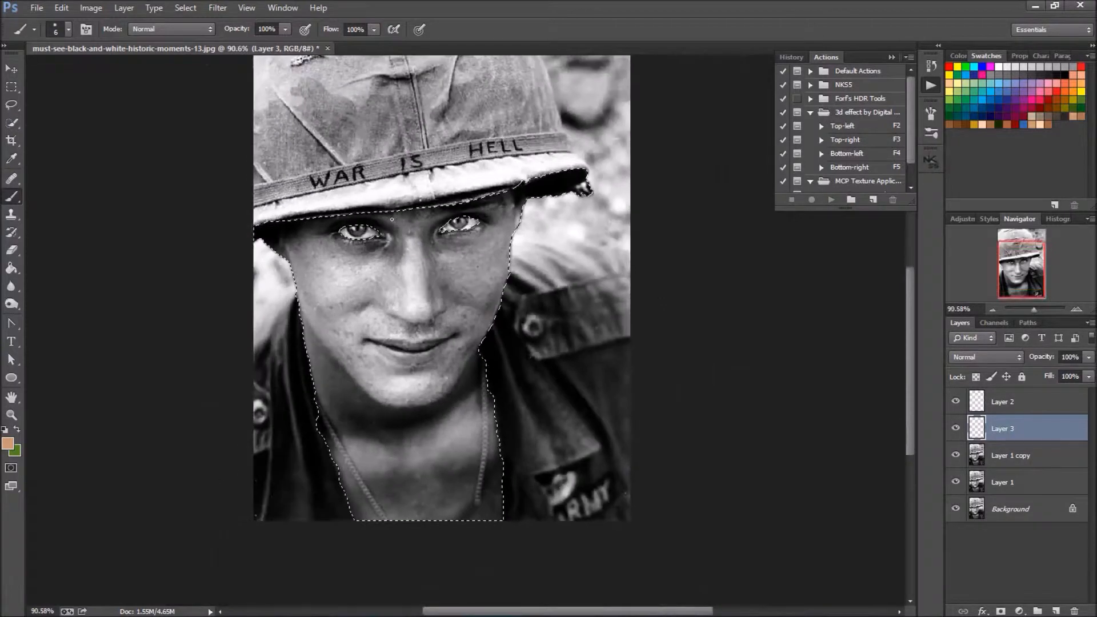
pyautogui.scroll(2, 420, 286)
pyautogui.scroll(3, 420, 286)
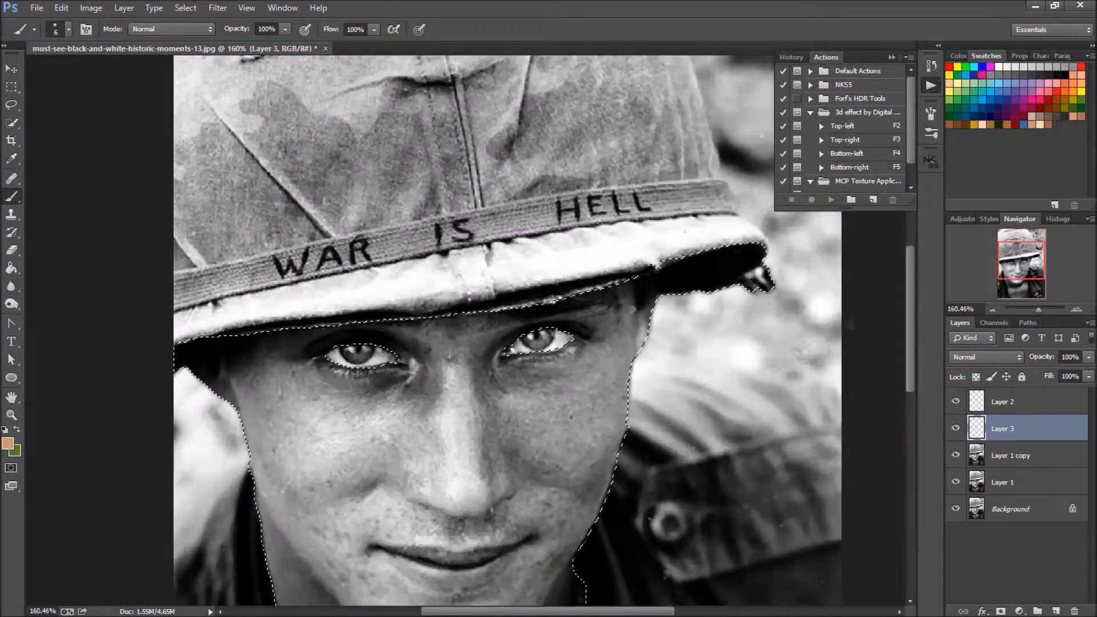
pyautogui.moveTo(1043, 260); pyautogui.dragTo(1043, 276)
pyautogui.scroll(-3, 571, 277)
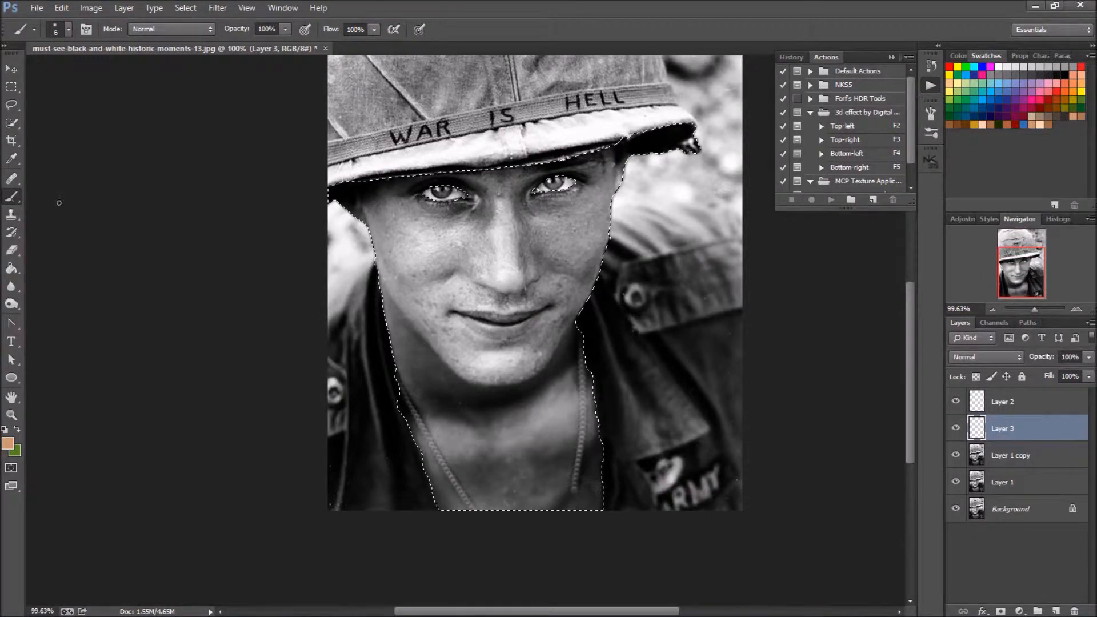
# Enlarge the brush to 80 px and paint the selected face and neck with the tan skin colour on Layer 3
pyautogui.press(']')
pyautogui.press(']')
pyautogui.press(']')
pyautogui.press(']')
pyautogui.press(']')
pyautogui.press(']')
pyautogui.press(']')
pyautogui.press(']')
pyautogui.press(']')
pyautogui.press(']')
pyautogui.moveTo(405, 202)
pyautogui.mouseDown()
pyautogui.moveTo(363, 208)
pyautogui.moveTo(349, 194)
pyautogui.moveTo(623, 189)
pyautogui.moveTo(623, 166)
pyautogui.moveTo(651, 146)
pyautogui.mouseUp()
pyautogui.moveTo(612, 178)
pyautogui.mouseDown()
pyautogui.moveTo(463, 286)
pyautogui.moveTo(572, 326)
pyautogui.moveTo(429, 258)
pyautogui.moveTo(404, 225)
pyautogui.moveTo(480, 492)
pyautogui.moveTo(474, 372)
pyautogui.moveTo(549, 491)
pyautogui.moveTo(558, 440)
pyautogui.moveTo(600, 522)
pyautogui.moveTo(612, 461)
pyautogui.mouseUp()
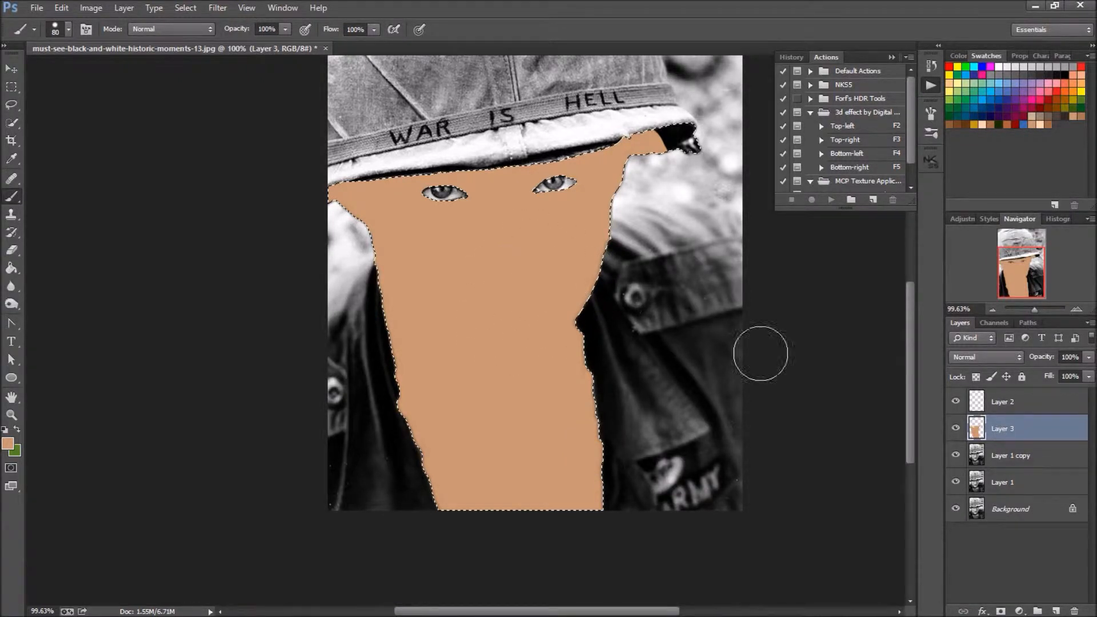
# Try the Color and Overlay blend modes on Layer 3 and settle on Soft Light
pyautogui.click(982, 360)
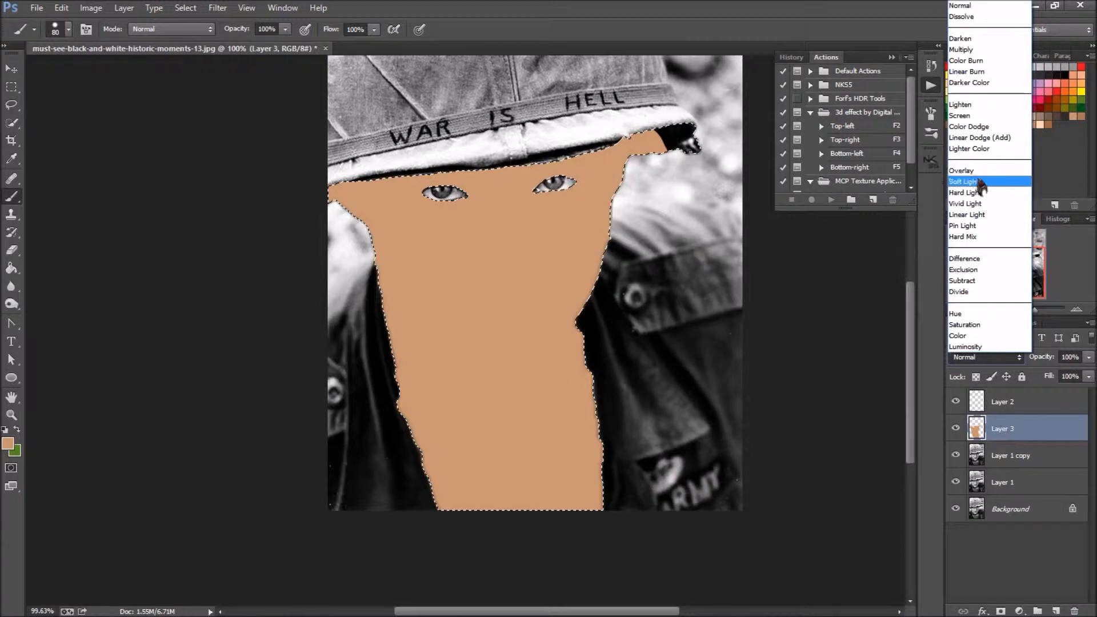
pyautogui.click(981, 338)
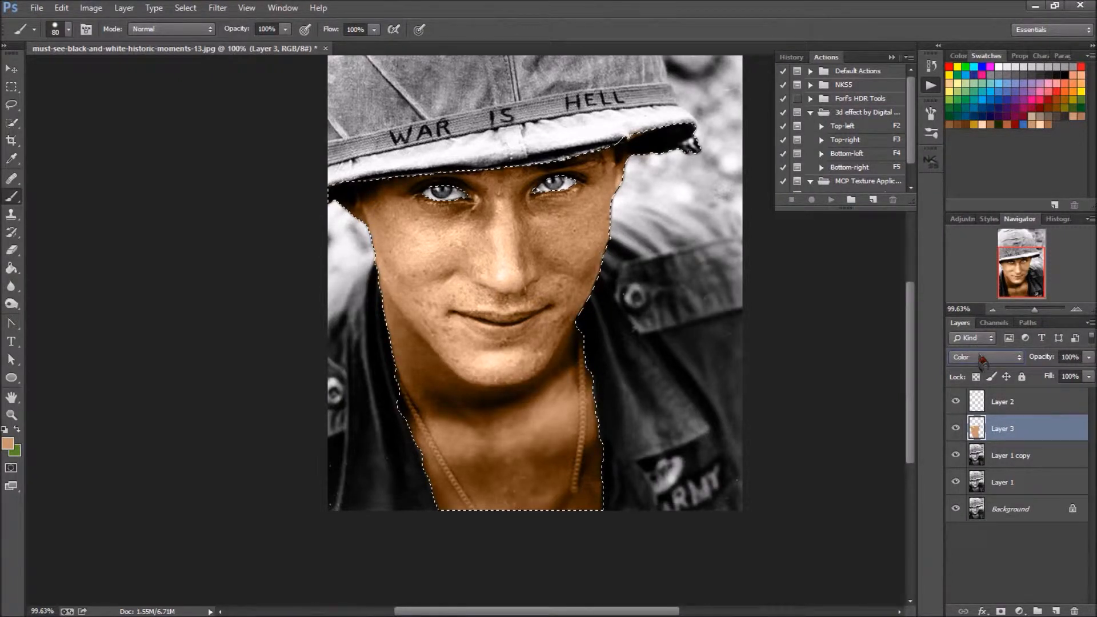
pyautogui.click(981, 359)
pyautogui.click(966, 185)
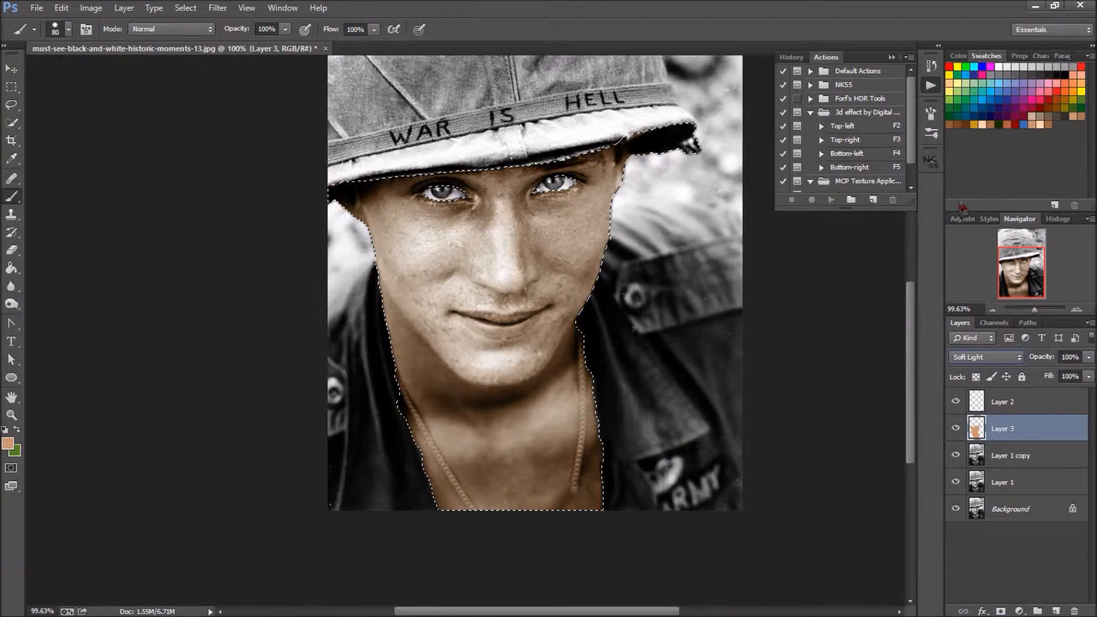
pyautogui.press('Up')
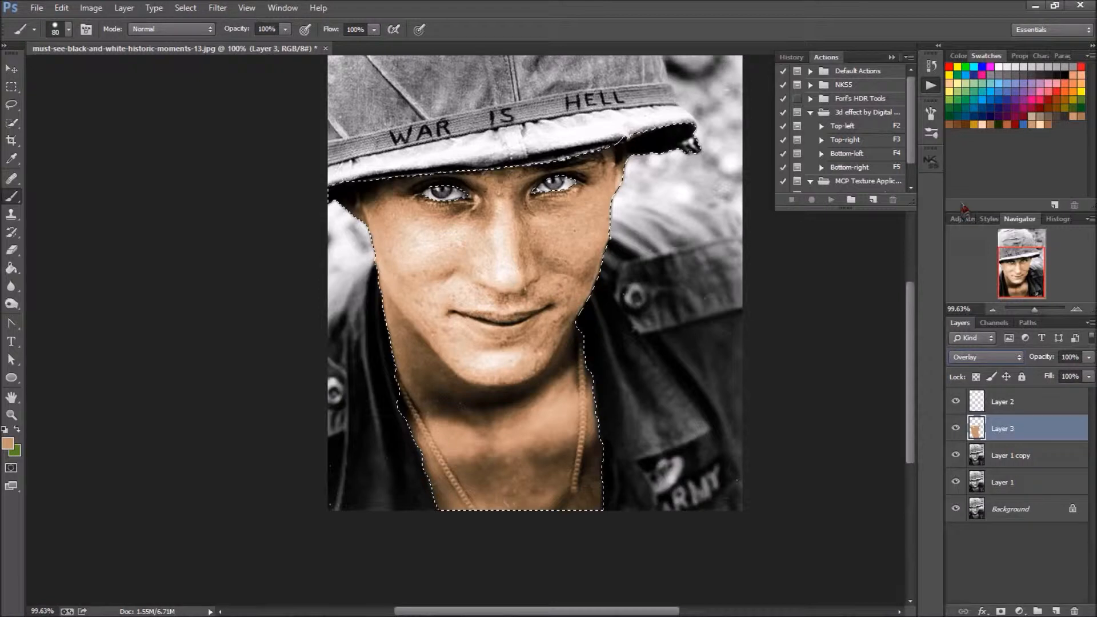
pyautogui.press('Down')
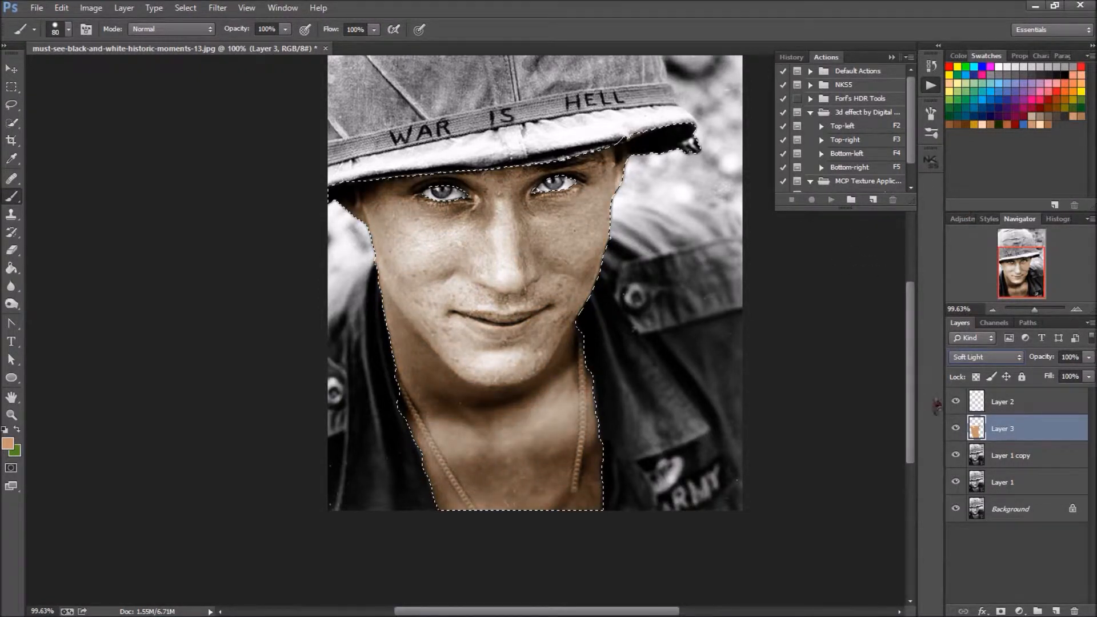
# Hide Layer 3, fill the skin selection with brown on Layer 2 and on a new Layer 4, and hide both layers
pyautogui.click(956, 430)
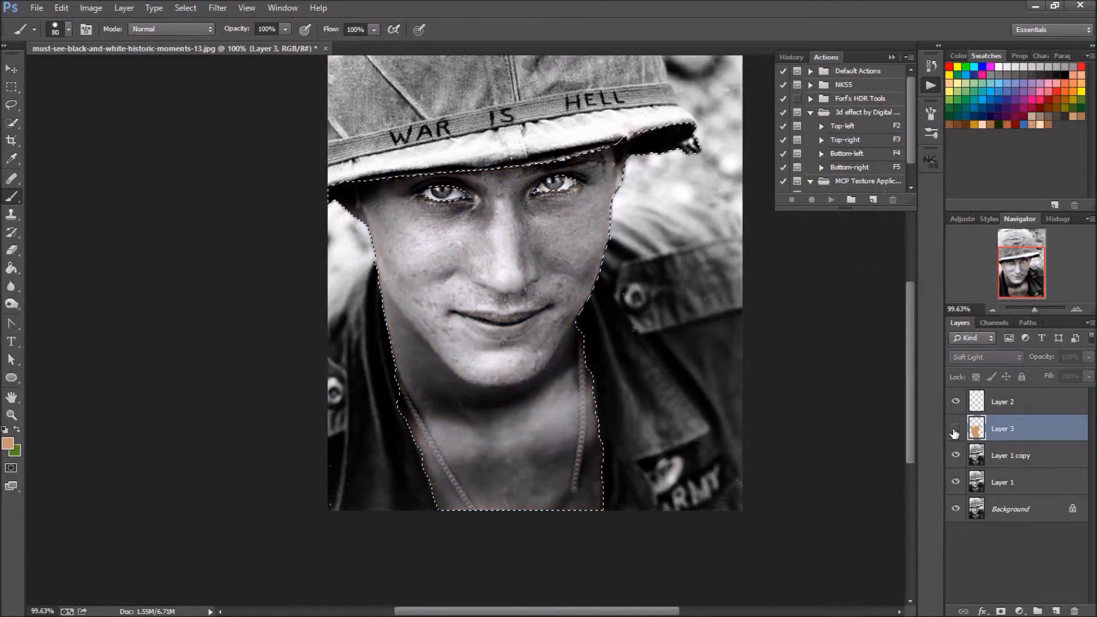
pyautogui.click(994, 404)
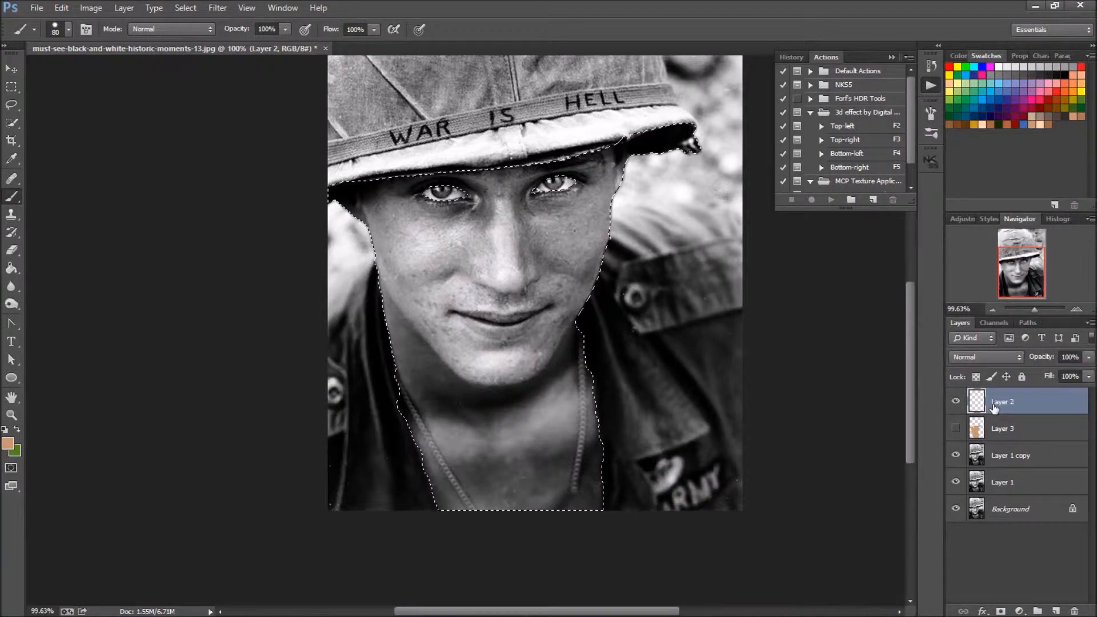
pyautogui.click(1048, 123)
pyautogui.hotkey('alt', 'BackSpace')
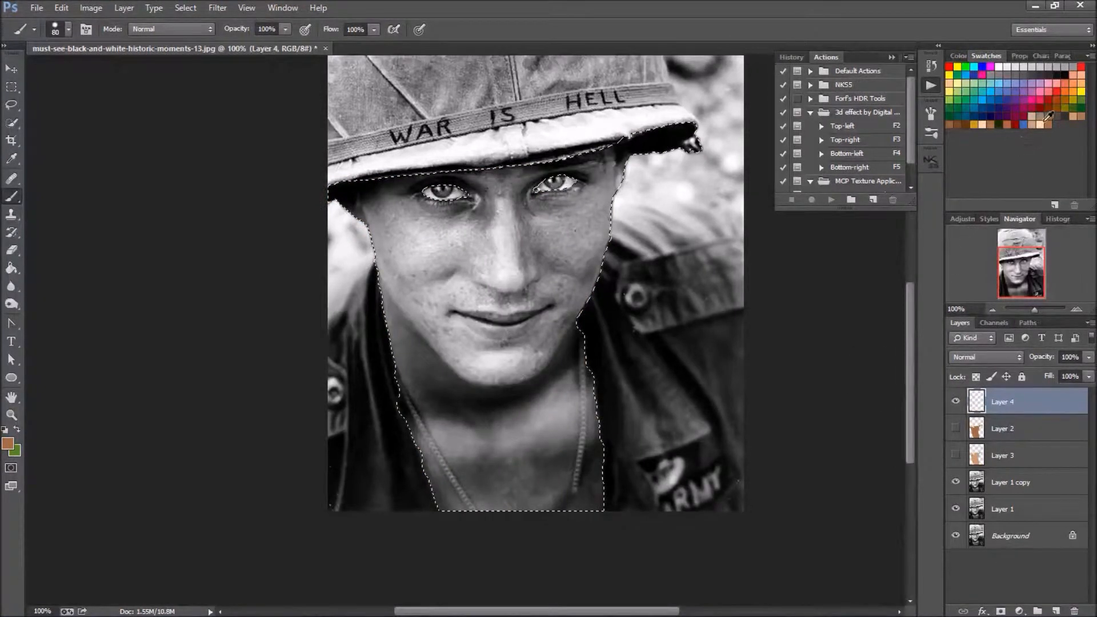
pyautogui.moveTo(566, 197)
pyautogui.mouseDown()
pyautogui.moveTo(164, 166)
pyautogui.moveTo(557, 204)
pyautogui.moveTo(599, 188)
pyautogui.moveTo(399, 297)
pyautogui.moveTo(372, 385)
pyautogui.moveTo(815, 503)
pyautogui.moveTo(563, 453)
pyautogui.mouseUp()
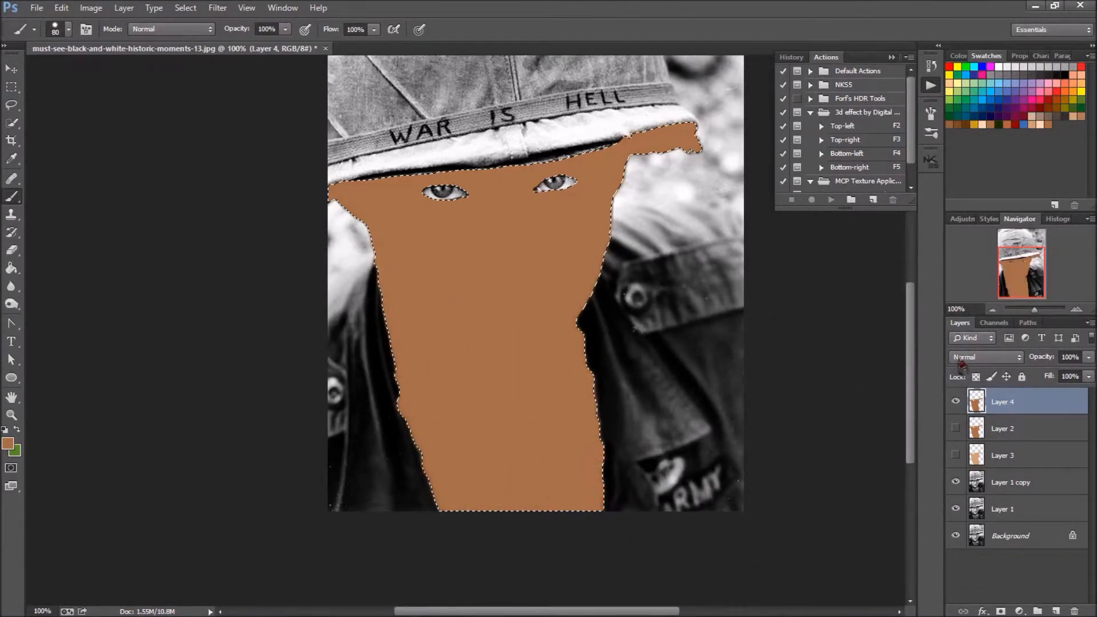
pyautogui.click(956, 401)
# Check the RGB values of the light, medium and dark skin swatches while selecting Layer 3, Layer 2 and Layer 4 in turn
pyautogui.click(1022, 462)
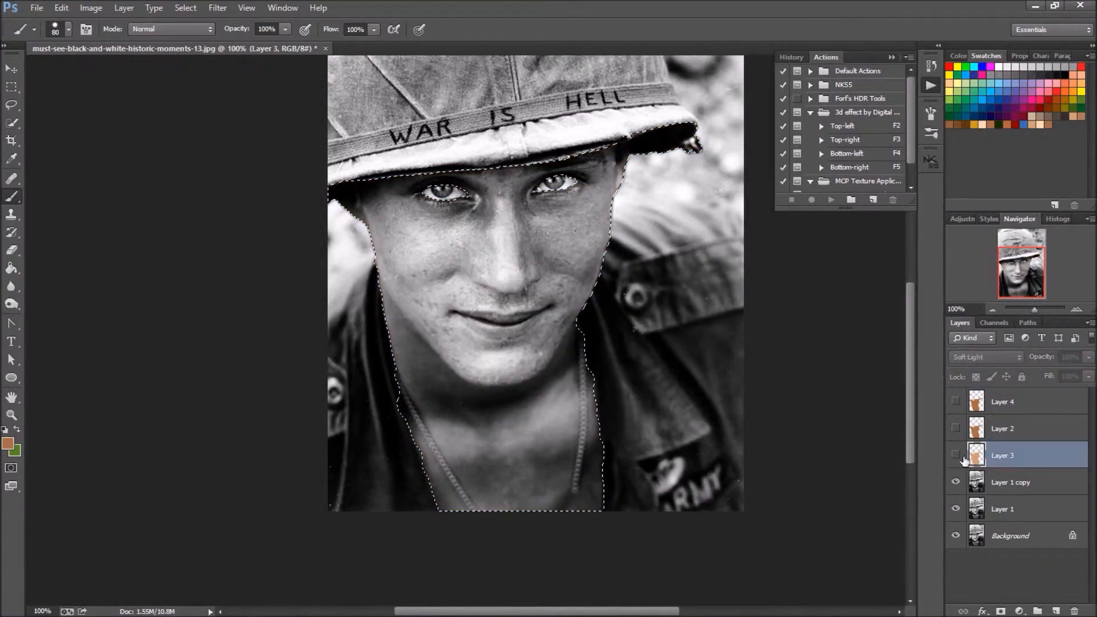
pyautogui.click(1039, 122)
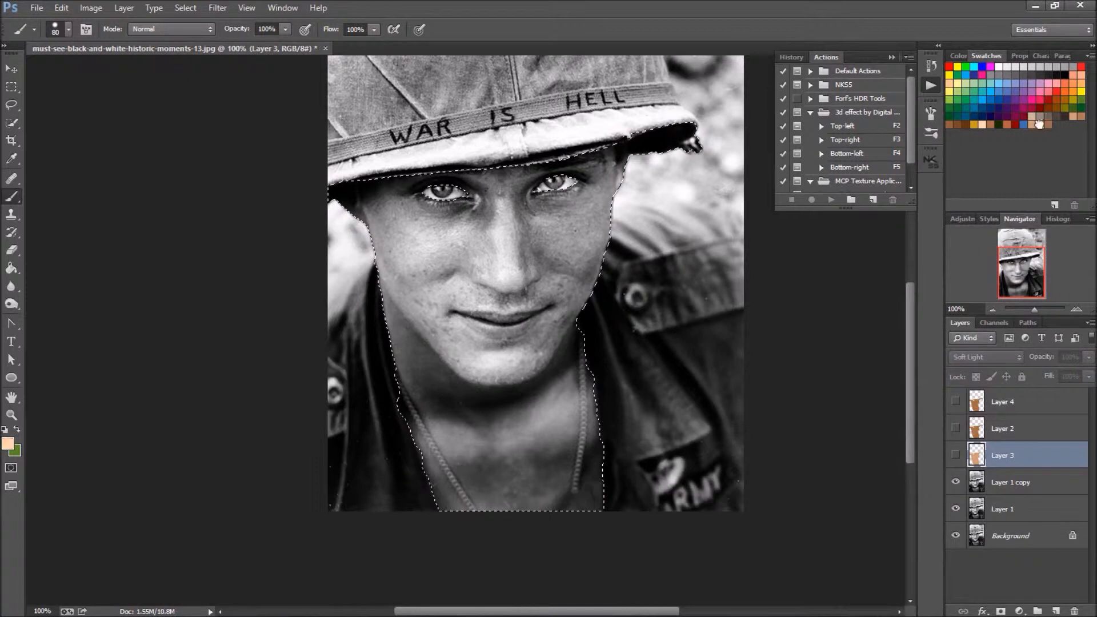
pyautogui.click(959, 56)
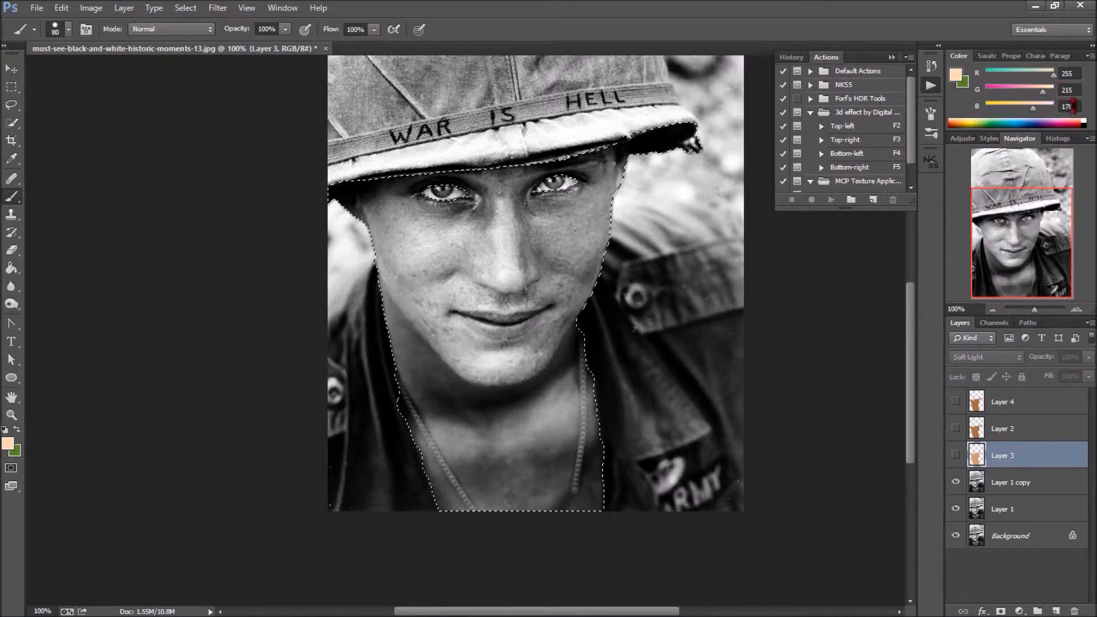
pyautogui.click(987, 56)
pyautogui.click(1037, 122)
pyautogui.click(970, 431)
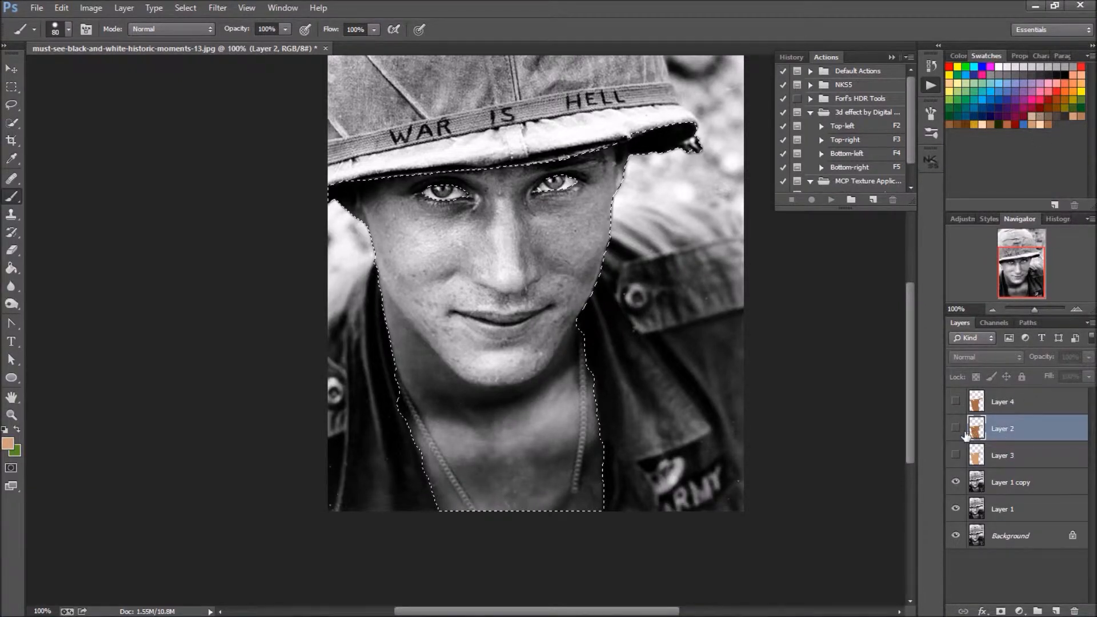
pyautogui.click(961, 57)
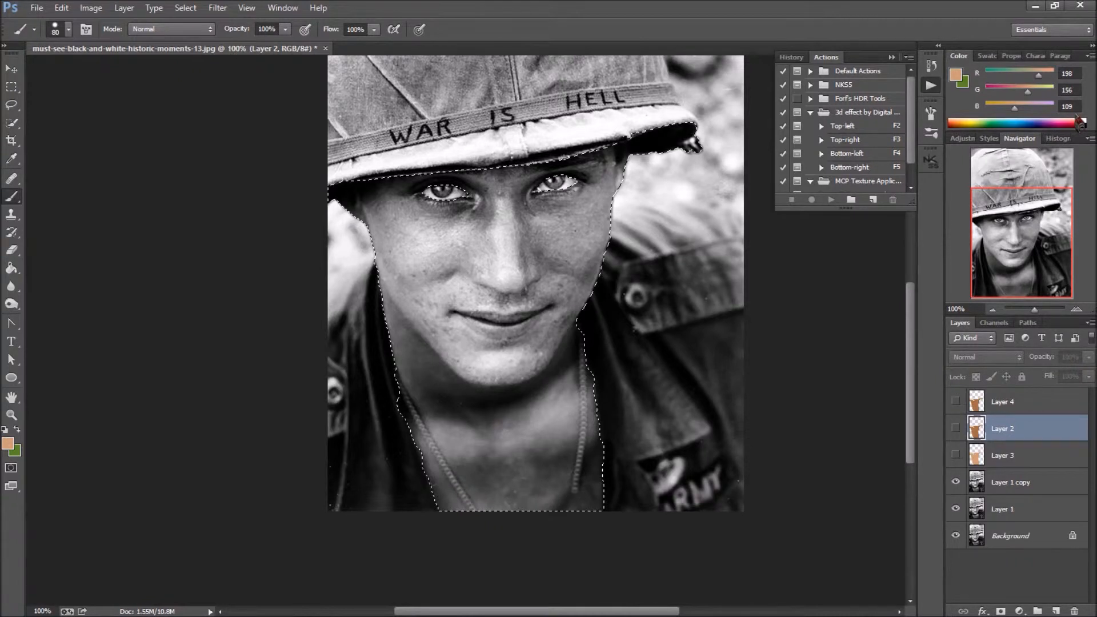
pyautogui.click(982, 57)
pyautogui.click(1053, 122)
pyautogui.click(1004, 402)
pyautogui.click(958, 56)
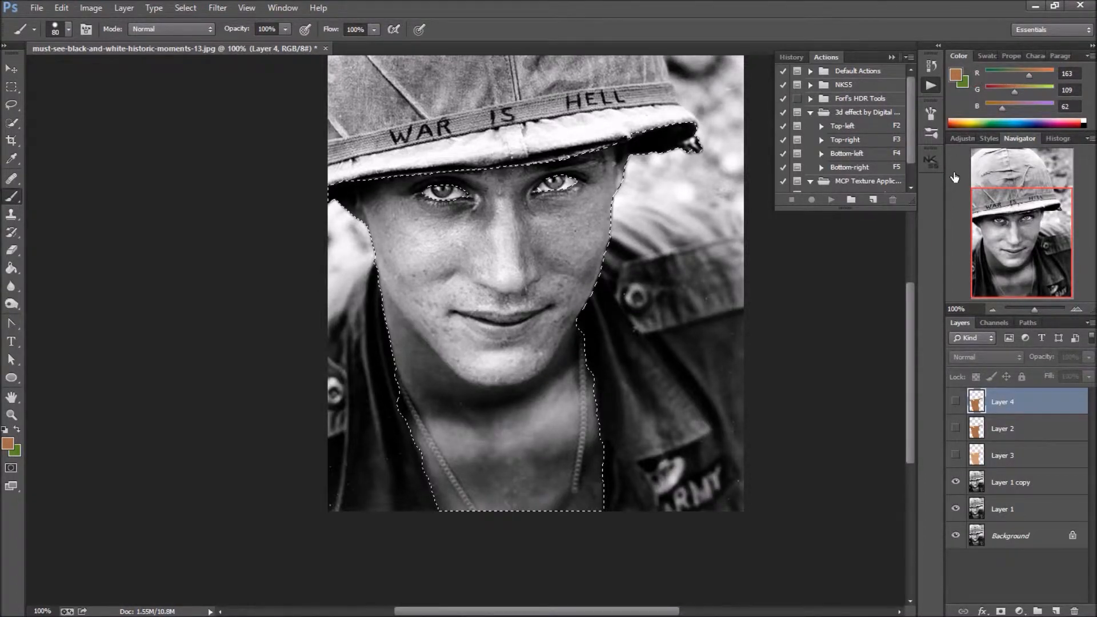
# Show Layer 2, try the Color blend mode on it and settle on Soft Light
pyautogui.click(975, 433)
pyautogui.click(956, 429)
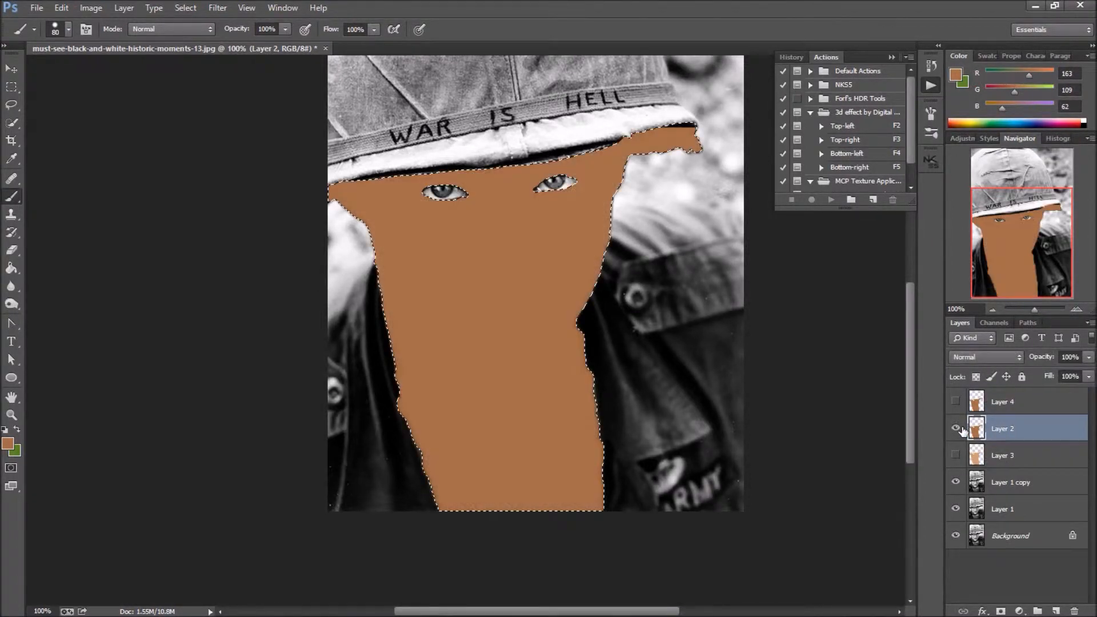
pyautogui.click(979, 357)
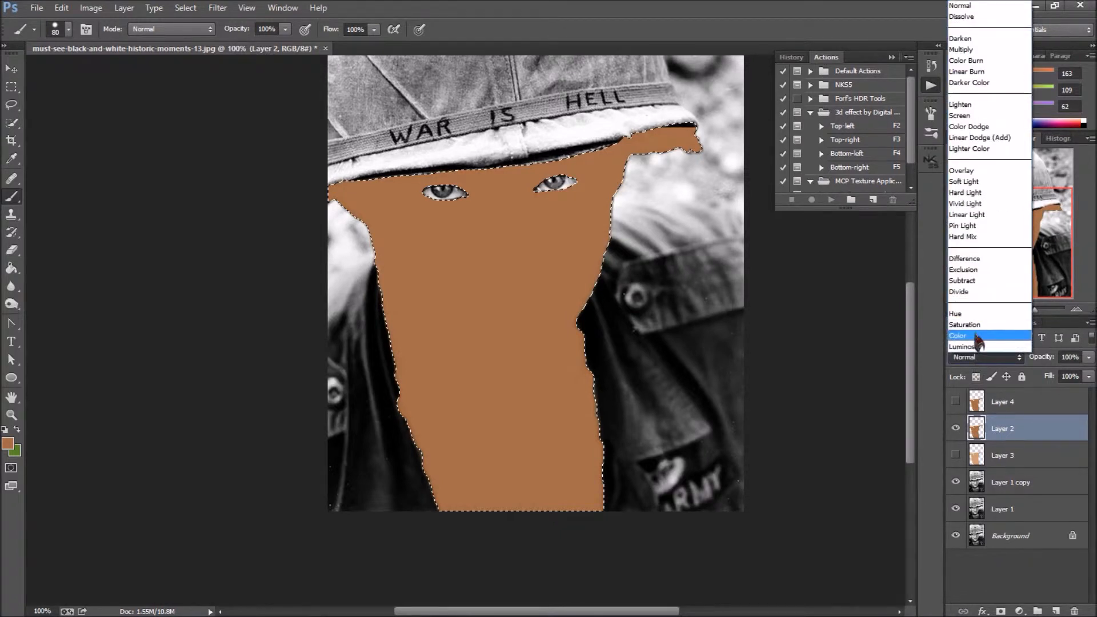
pyautogui.click(979, 345)
pyautogui.click(992, 358)
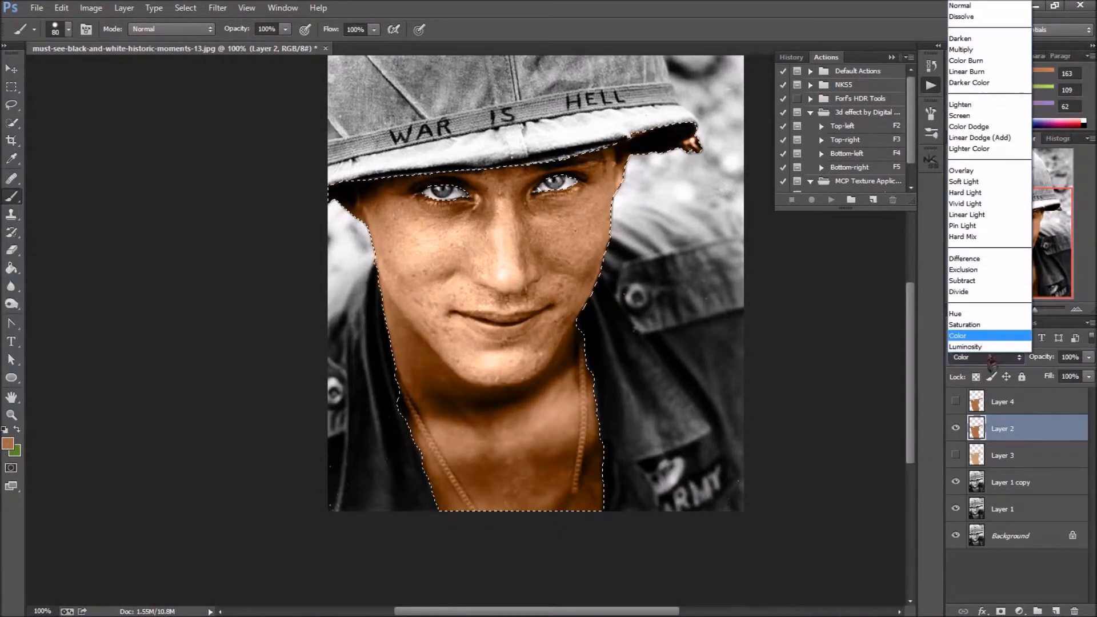
pyautogui.click(972, 182)
pyautogui.press('Up')
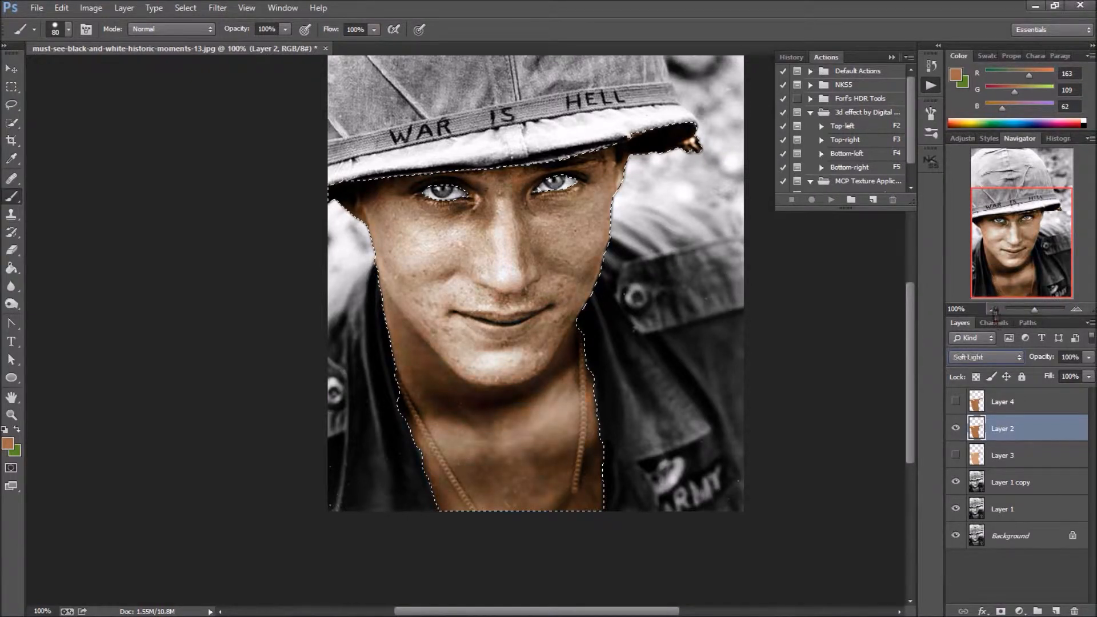
pyautogui.press('Down')
# Hide Layer 2, show Layer 4 and set its blend mode to Soft Light
pyautogui.click(956, 429)
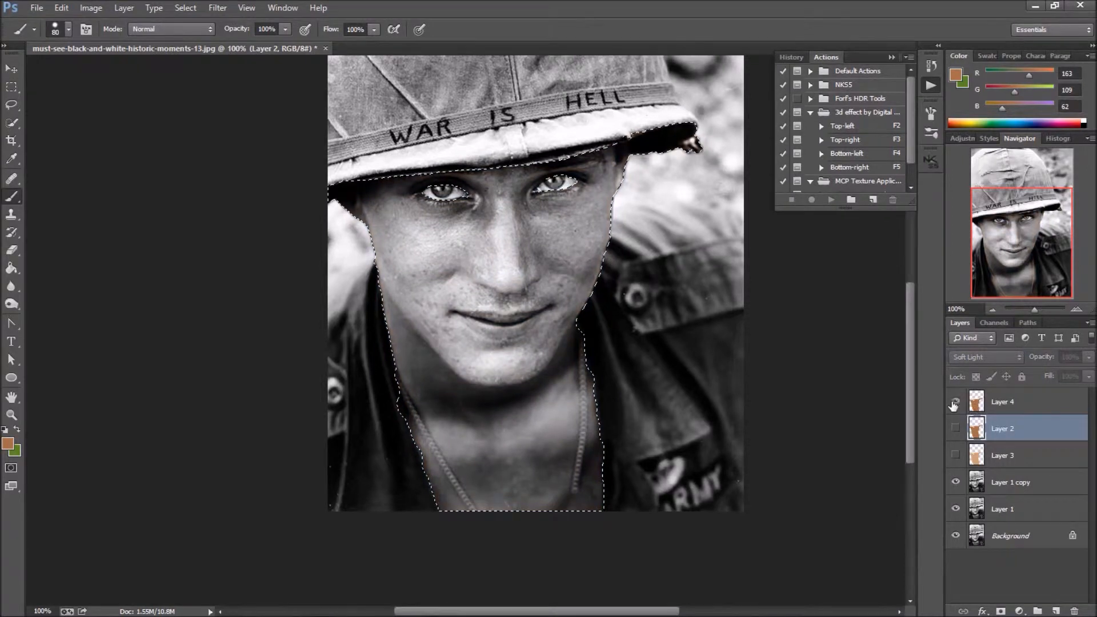
pyautogui.click(955, 401)
pyautogui.click(989, 406)
pyautogui.click(986, 356)
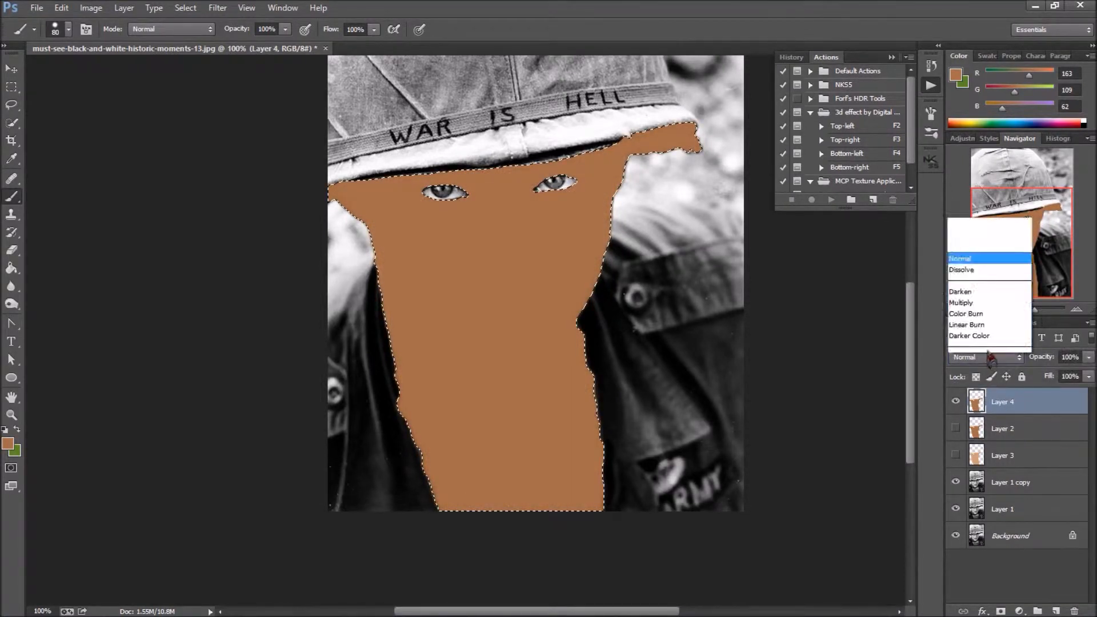
pyautogui.click(969, 190)
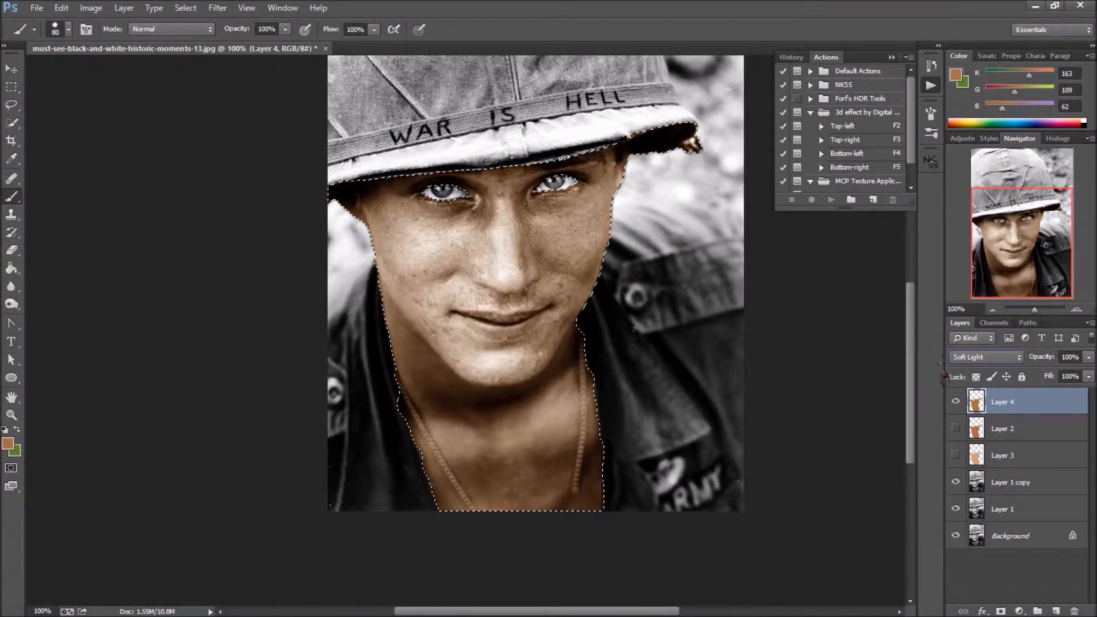
# Compare the skin tones of Layer 4 and Layer 2 by toggling their visibility, leaving only Layer 2 shown and selected
pyautogui.click(956, 403)
pyautogui.click(956, 430)
pyautogui.click(956, 430)
pyautogui.click(957, 432)
pyautogui.click(957, 433)
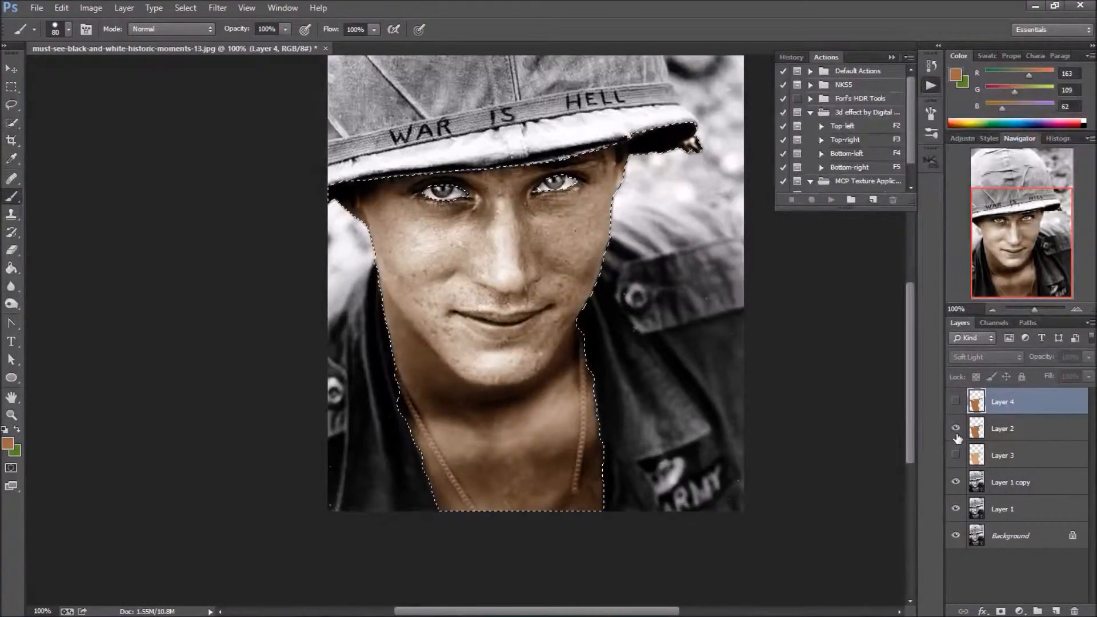
pyautogui.click(958, 437)
pyautogui.click(957, 437)
pyautogui.click(956, 436)
pyautogui.click(956, 435)
pyautogui.click(956, 402)
pyautogui.click(956, 429)
pyautogui.click(988, 434)
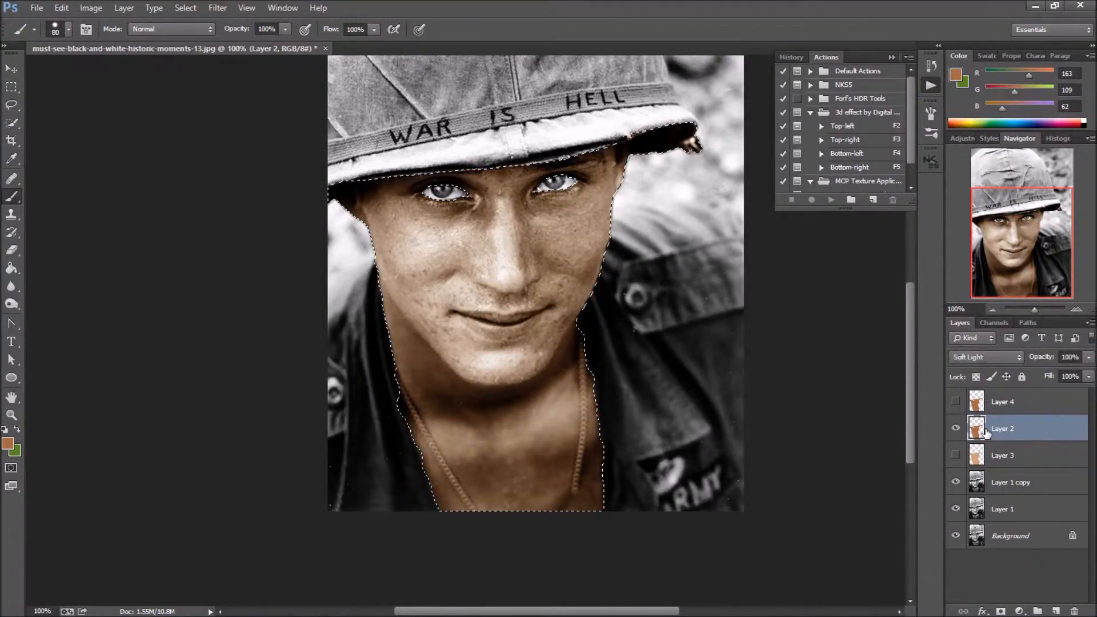
# Show Layer 3 and clear its skin colour from the selected area
pyautogui.click(995, 456)
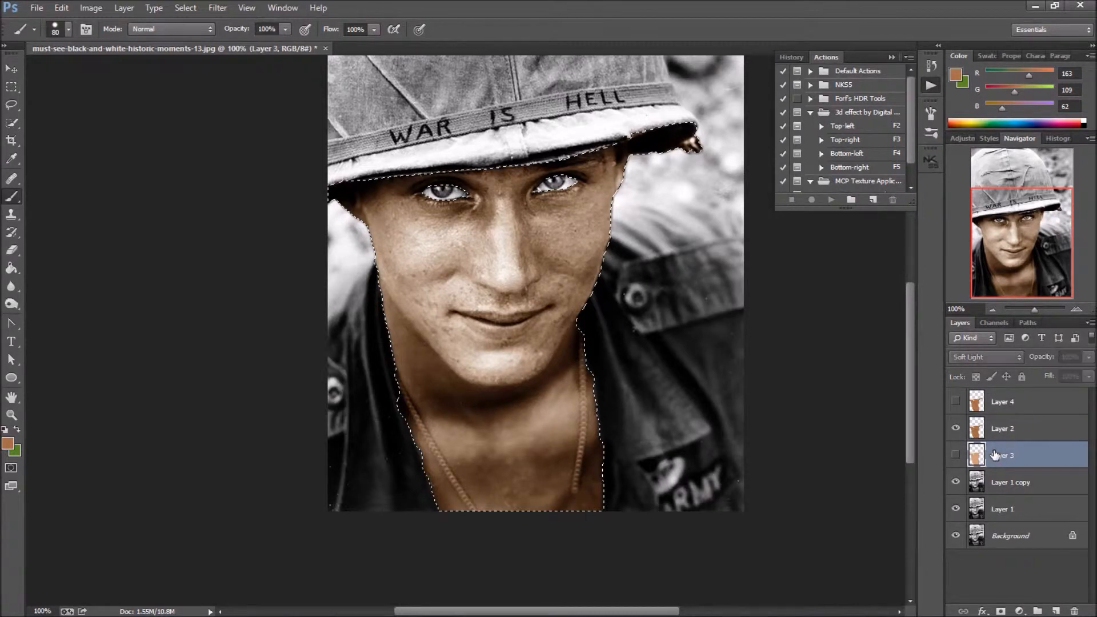
pyautogui.click(956, 455)
pyautogui.press('Delete')
# Show Layer 4, clear its skin colour and delete the layer
pyautogui.click(955, 401)
pyautogui.click(996, 407)
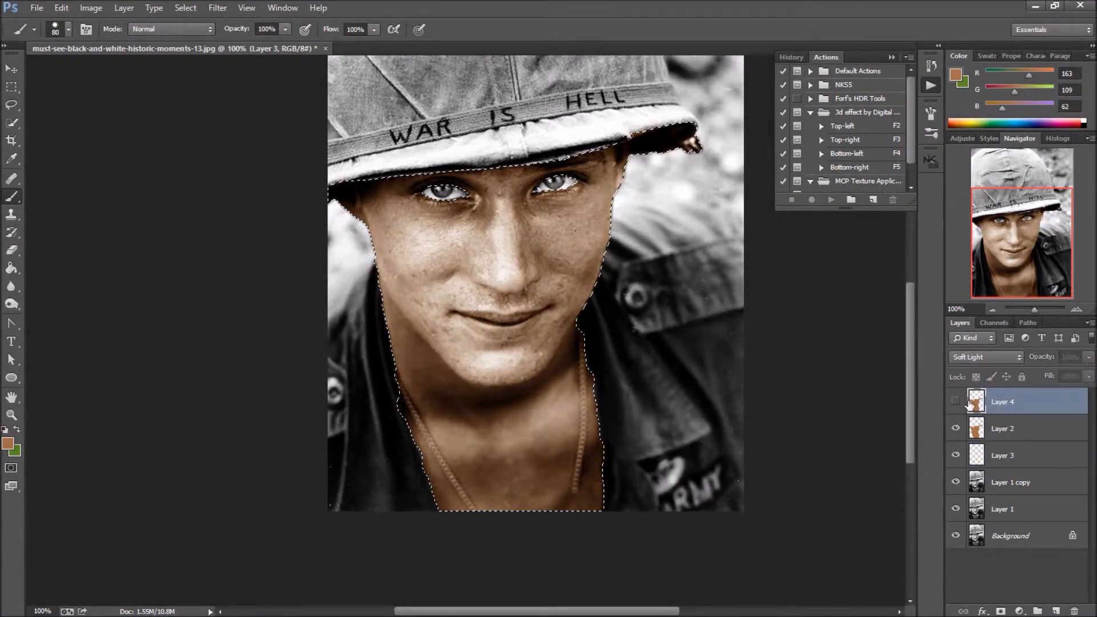
pyautogui.press('Delete')
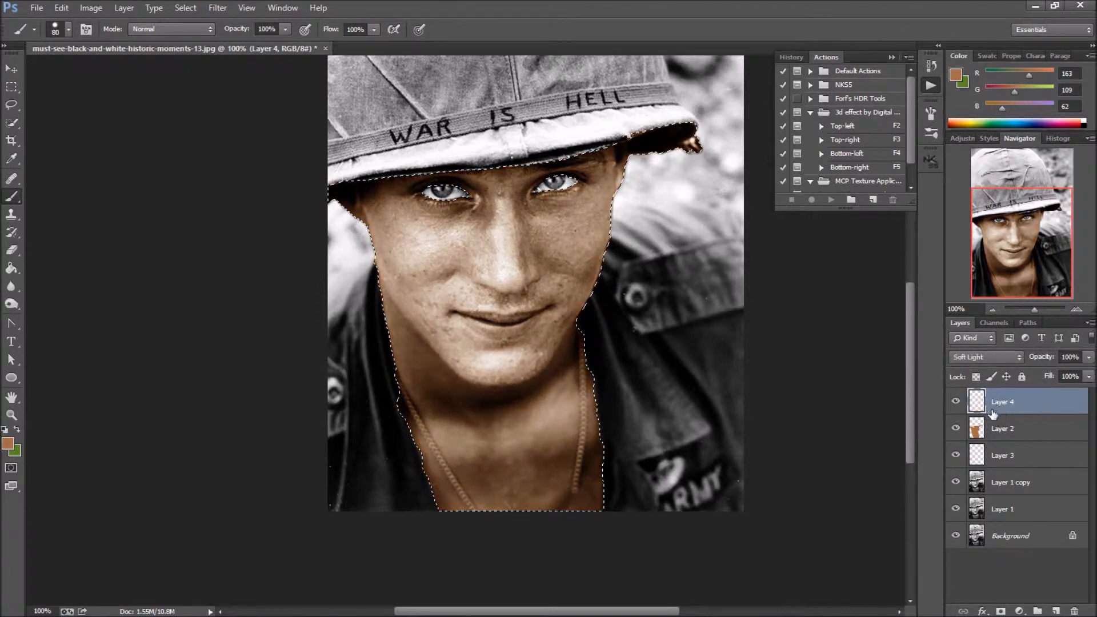
pyautogui.rightClick(998, 408)
pyautogui.click(966, 171)
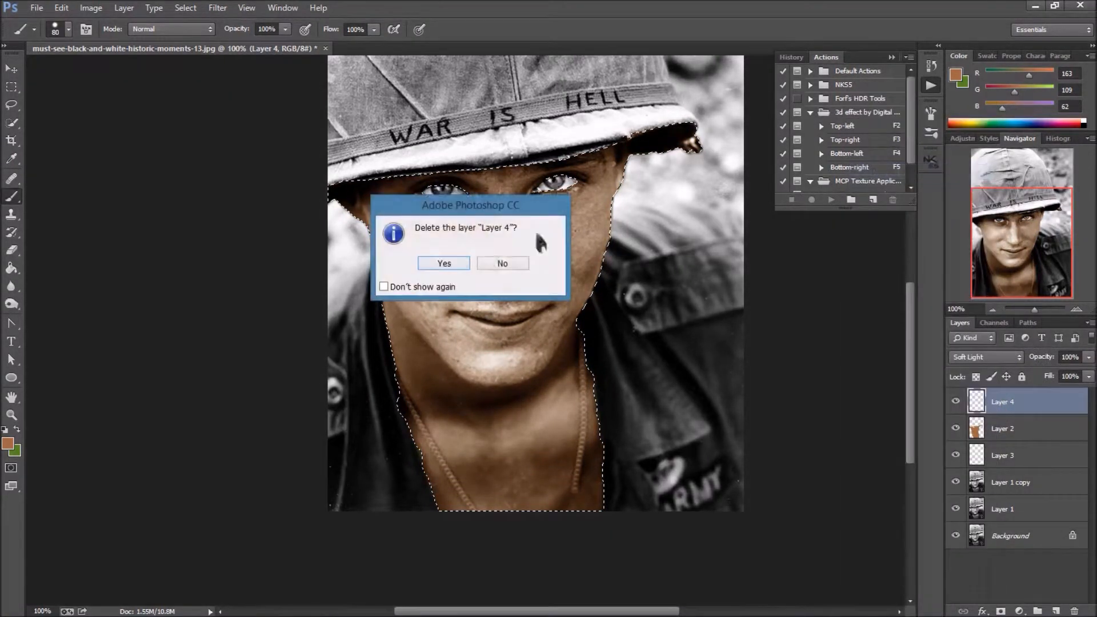
pyautogui.click(460, 264)
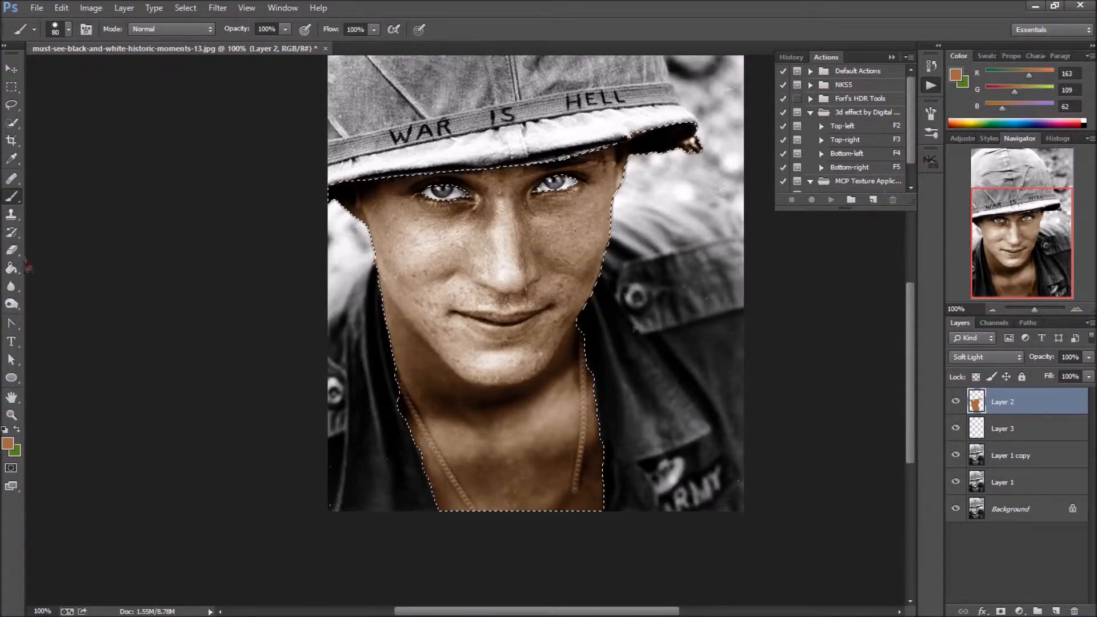
# Set up the Eraser tool with 21% opacity for softening the skin colour around the neck
pyautogui.click(11, 250)
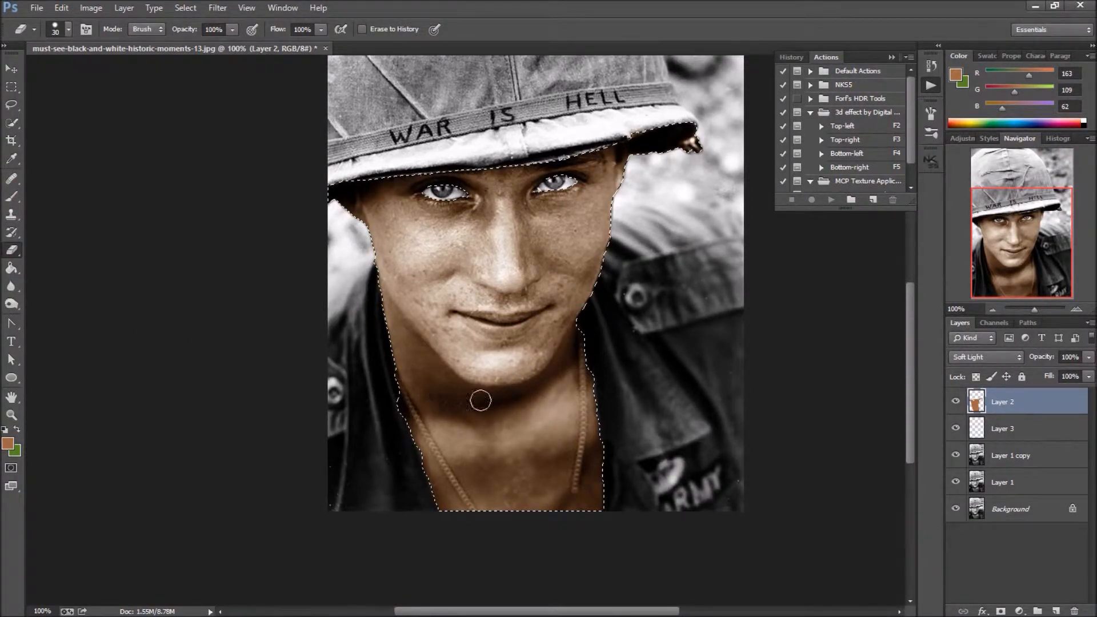
pyautogui.click(11, 69)
pyautogui.click(13, 197)
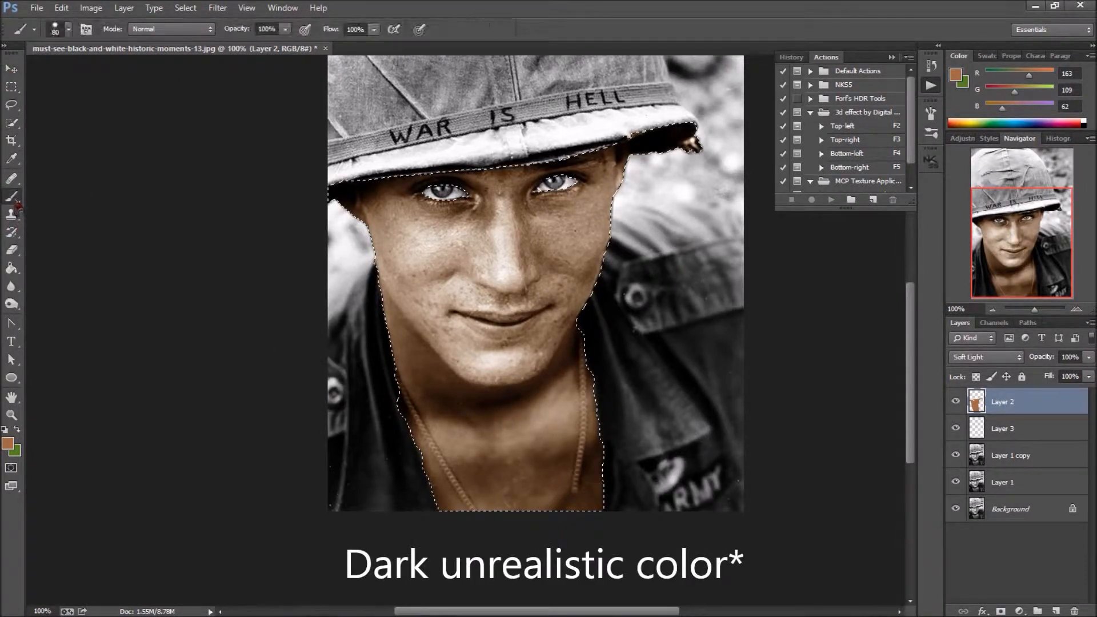
pyautogui.scroll(2, 500, 408)
pyautogui.scroll(3, 500, 408)
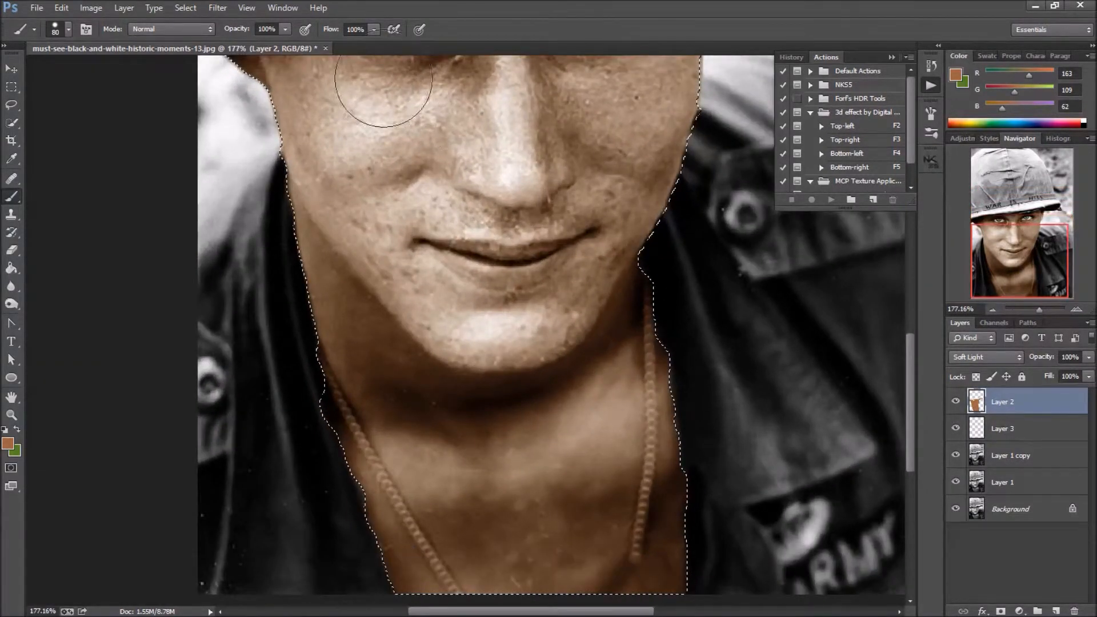
pyautogui.click(12, 250)
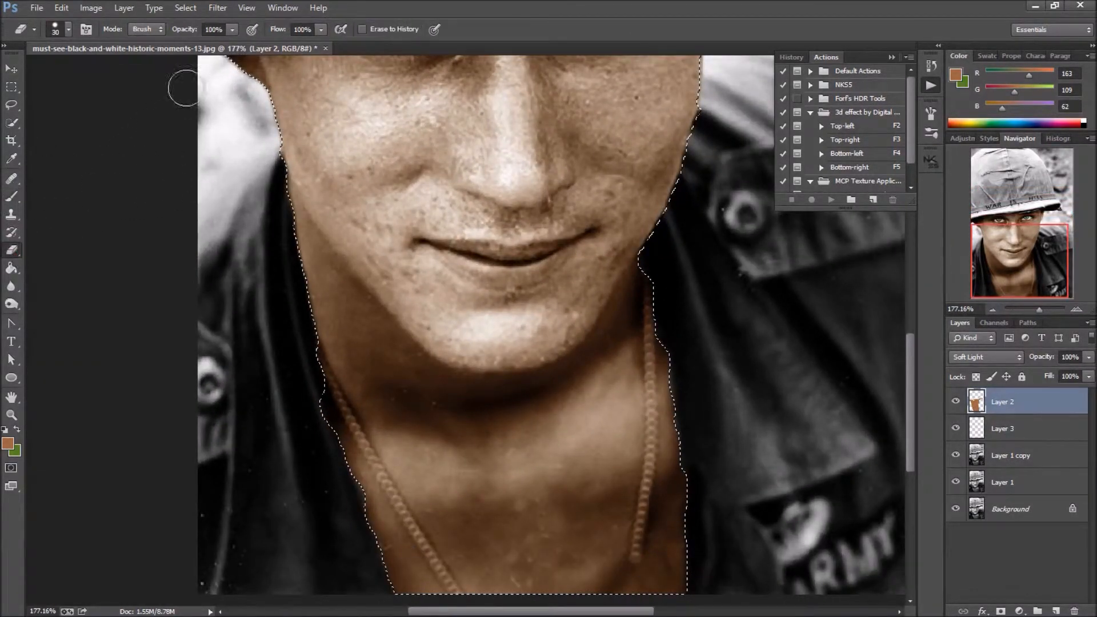
pyautogui.click(232, 30)
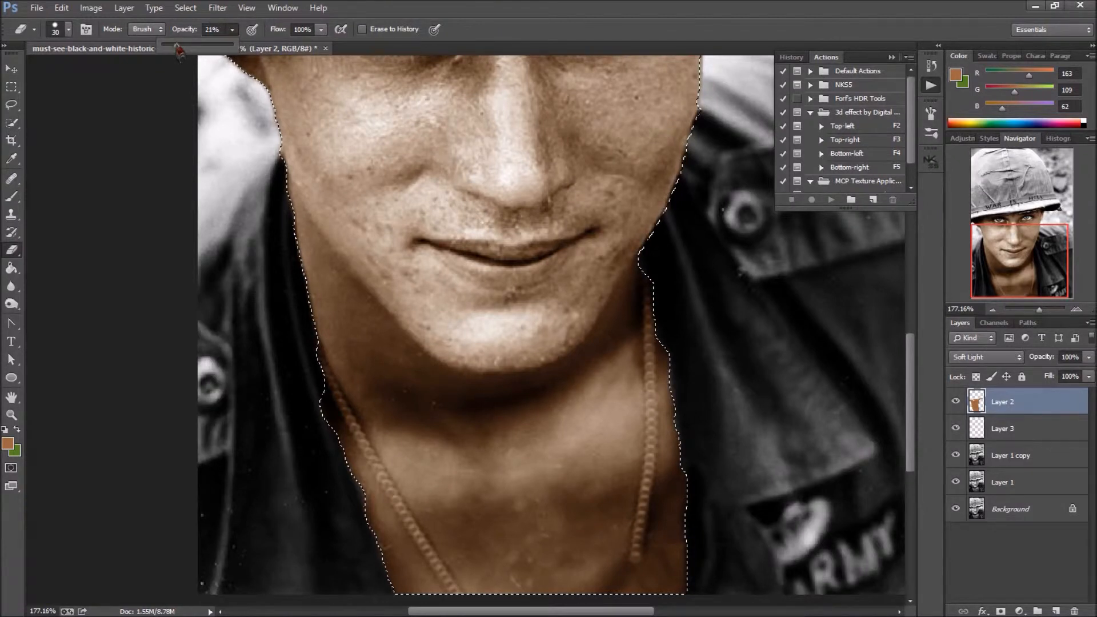
pyautogui.moveTo(178, 50); pyautogui.dragTo(177, 51)
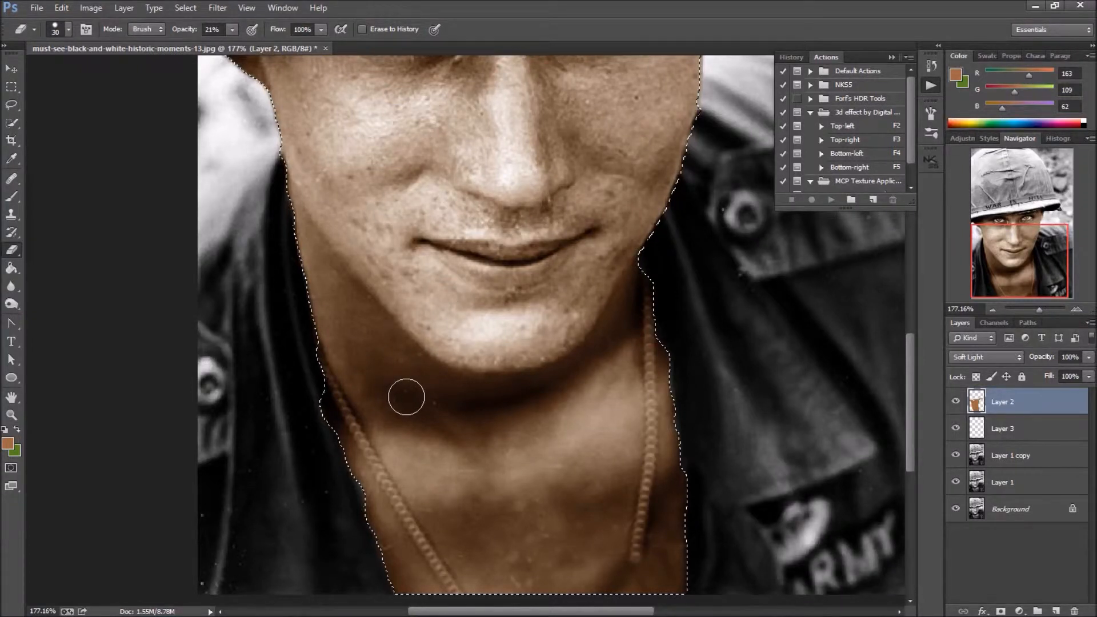
# Copy the selected skin colour to a new layer, hide that copy and select Layer 2 again
pyautogui.hotkey('ctrl', 'j')
pyautogui.click(956, 402)
pyautogui.click(1006, 429)
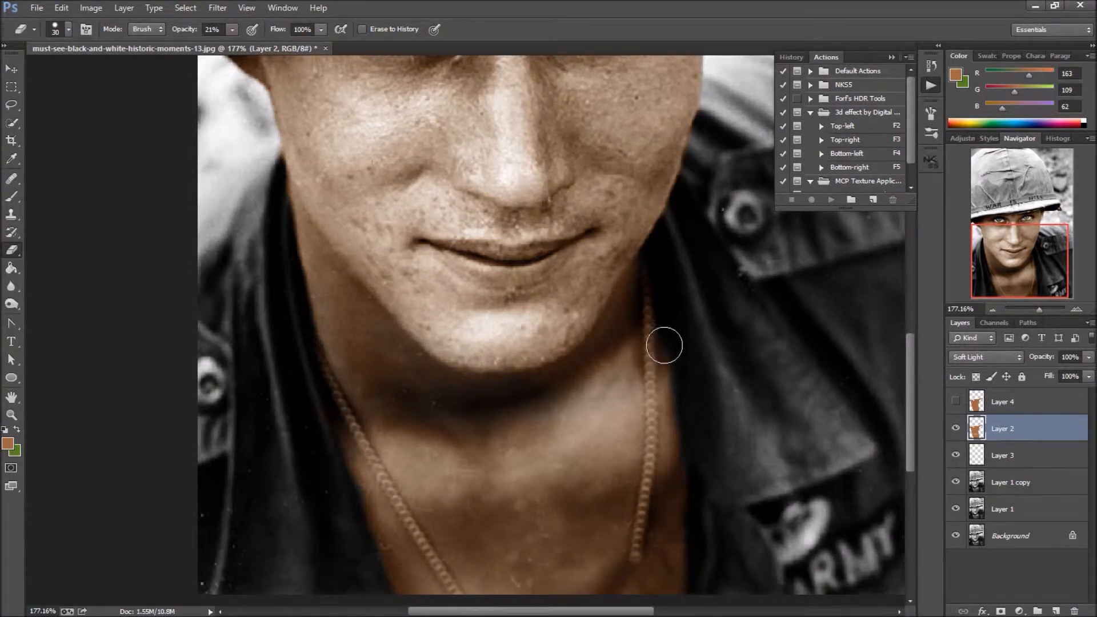
# Lightly erase the skin colour over the dark shadows of the neck and chest on Layer 2
pyautogui.scroll(-2, 681, 442)
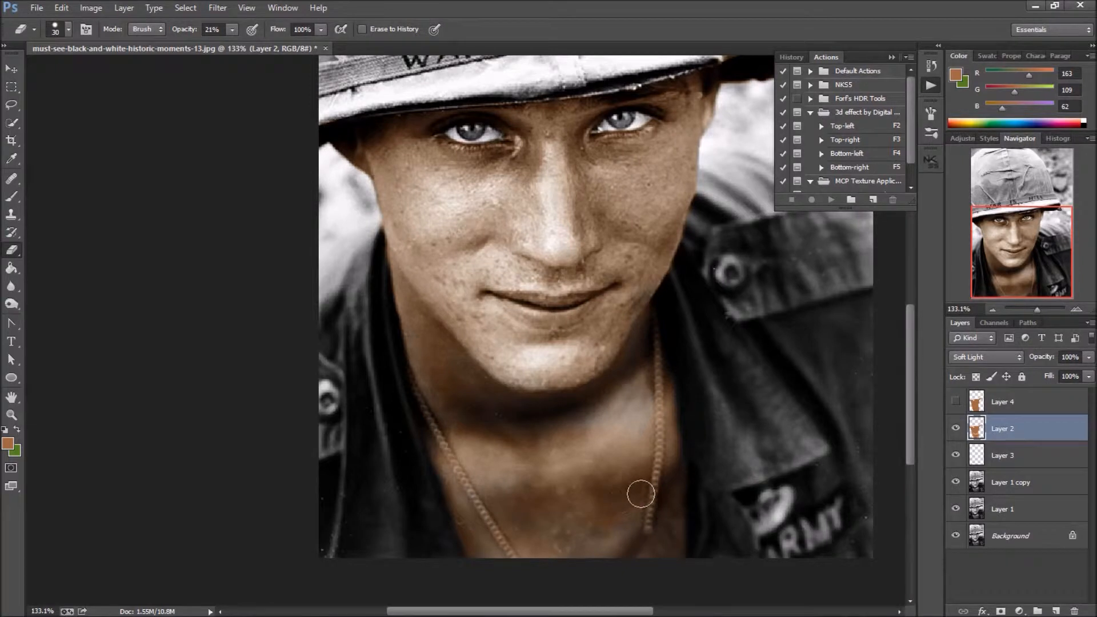
pyautogui.scroll(-2, 552, 519)
pyautogui.scroll(3, 578, 421)
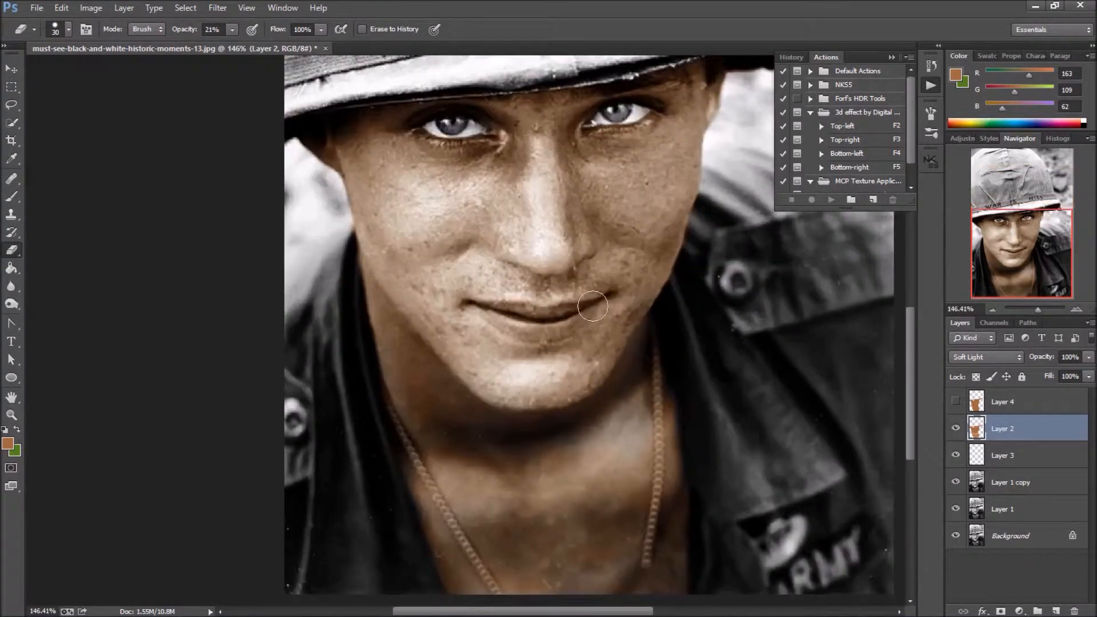
# Reduce the Eraser to size 15 and 11% opacity and soften the skin colour in the dark areas around the eyes
pyautogui.press('[')
pyautogui.press('[')
pyautogui.press('[')
pyautogui.click(232, 29)
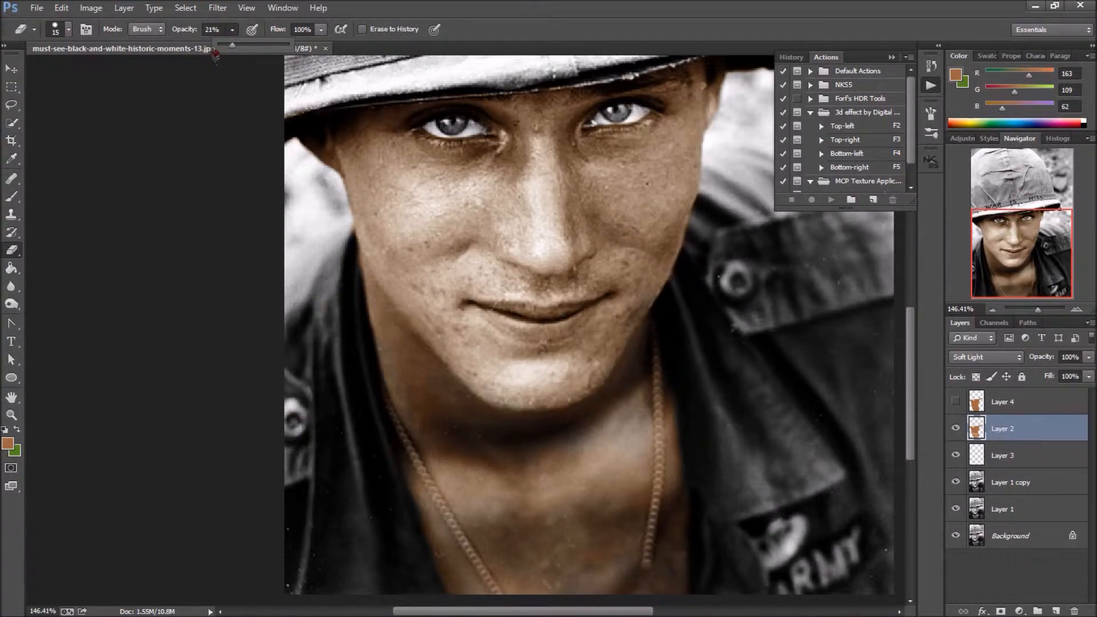
pyautogui.click(495, 150)
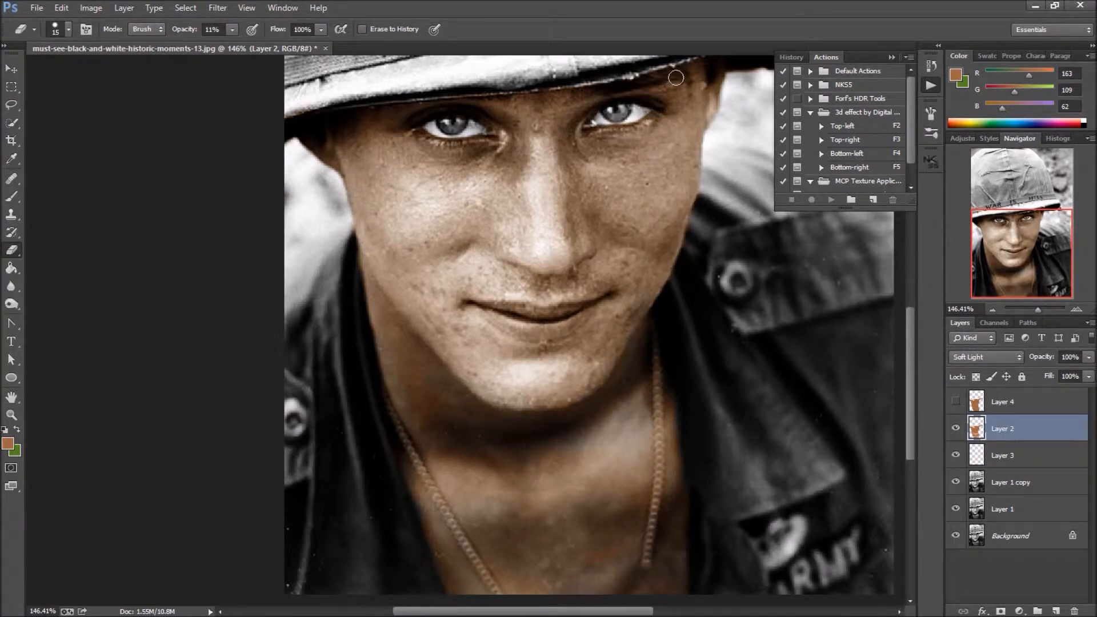
# Soften the skin colour in the shadows beneath the helmet brim, using the Eraser at 18% and at 10% opacity
pyautogui.click(232, 29)
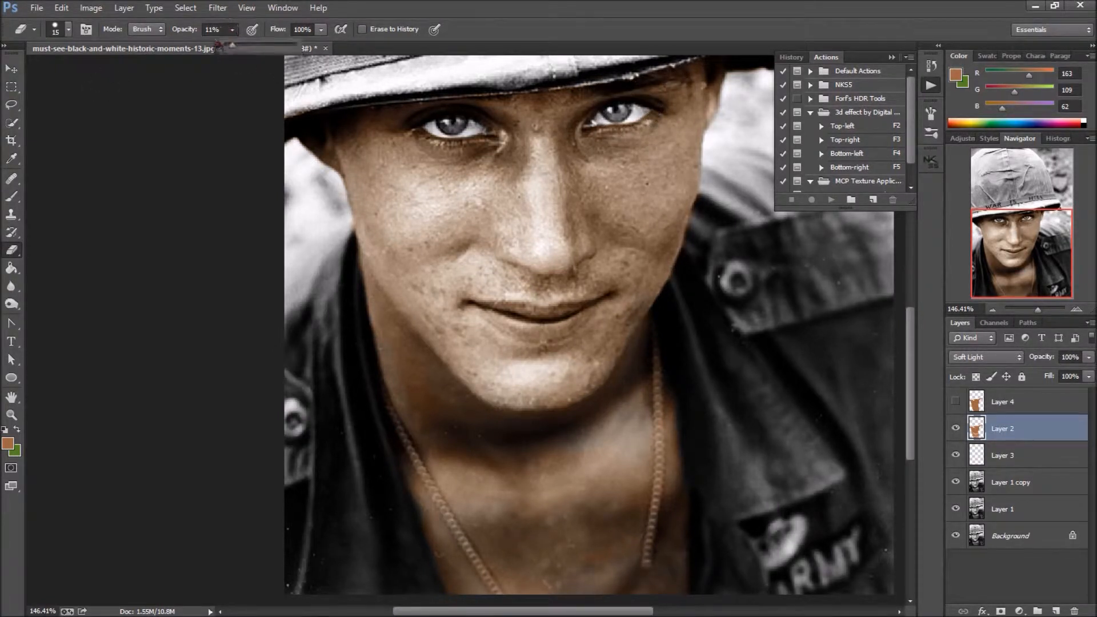
pyautogui.click(662, 81)
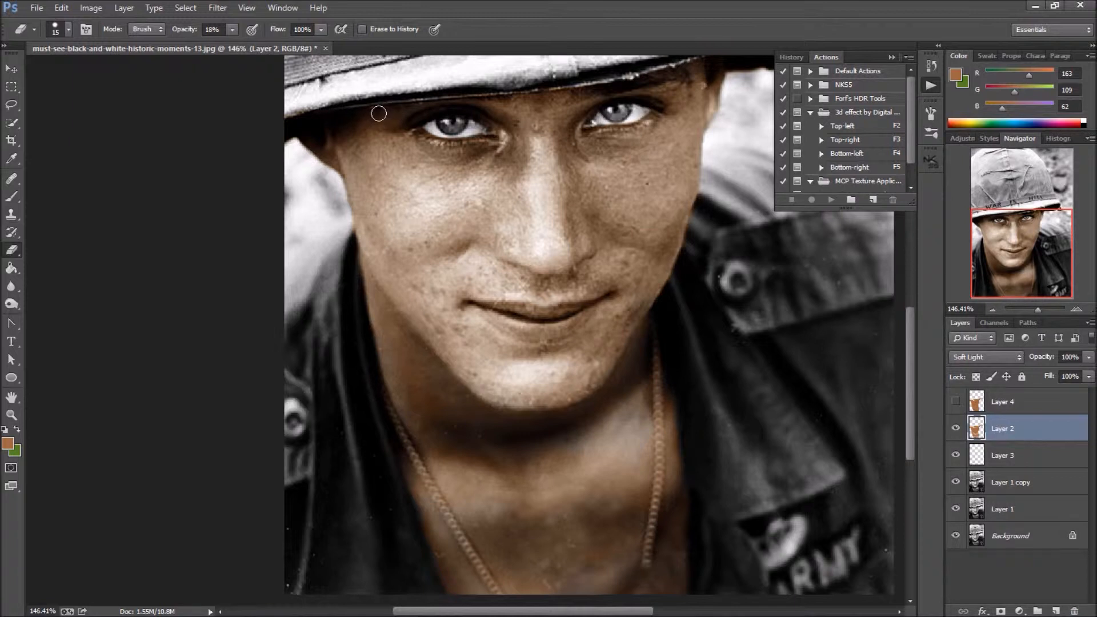
pyautogui.click(232, 29)
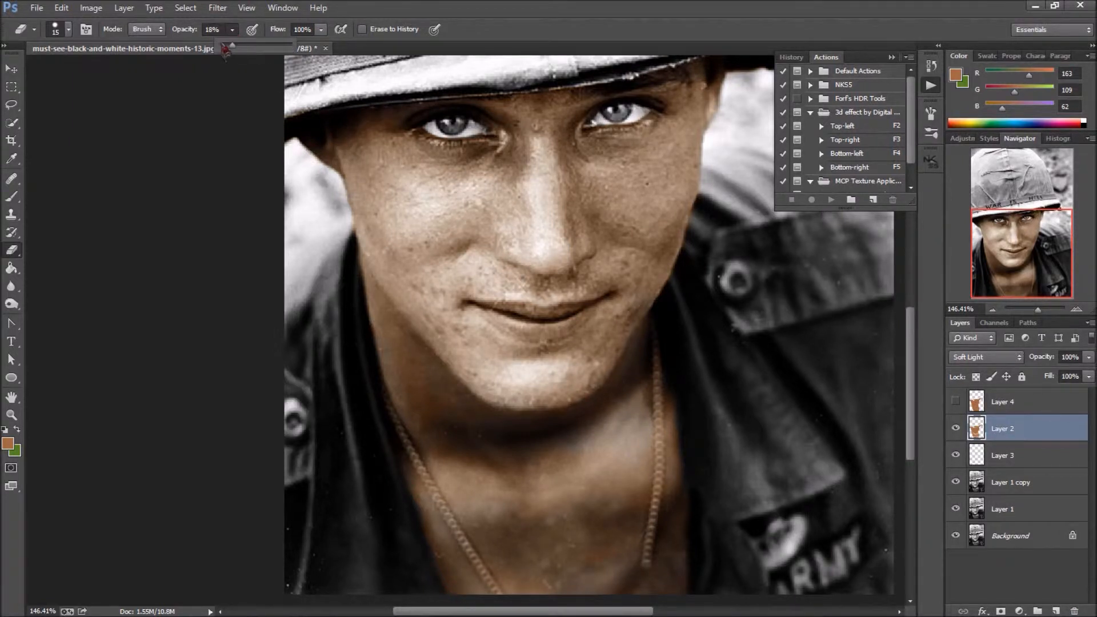
pyautogui.moveTo(229, 49); pyautogui.dragTo(224, 49)
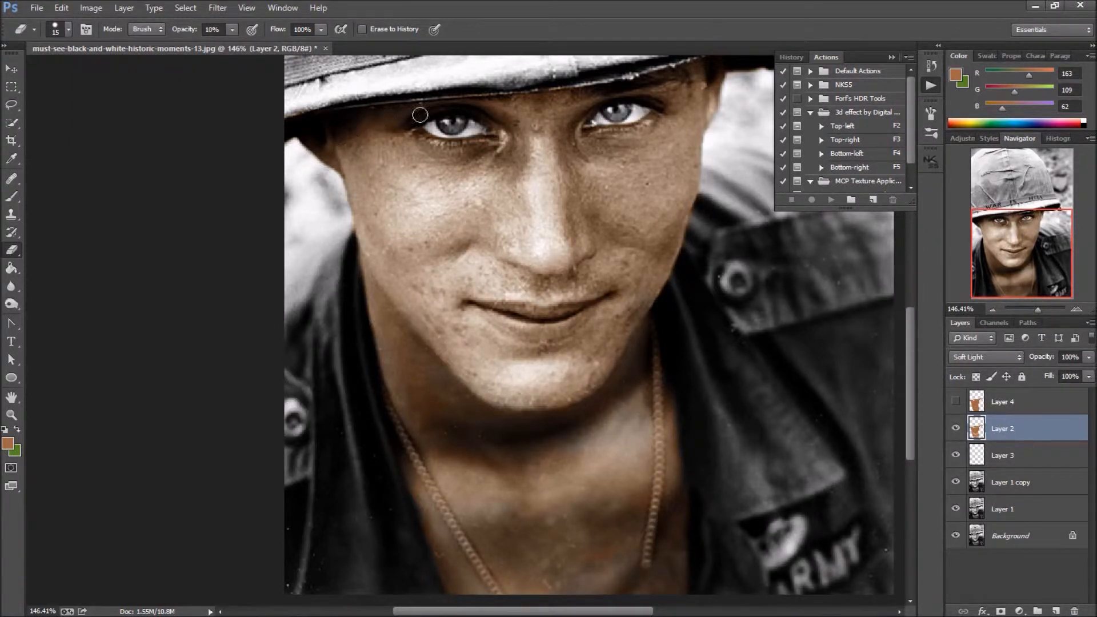
pyautogui.scroll(-6, 309, 163)
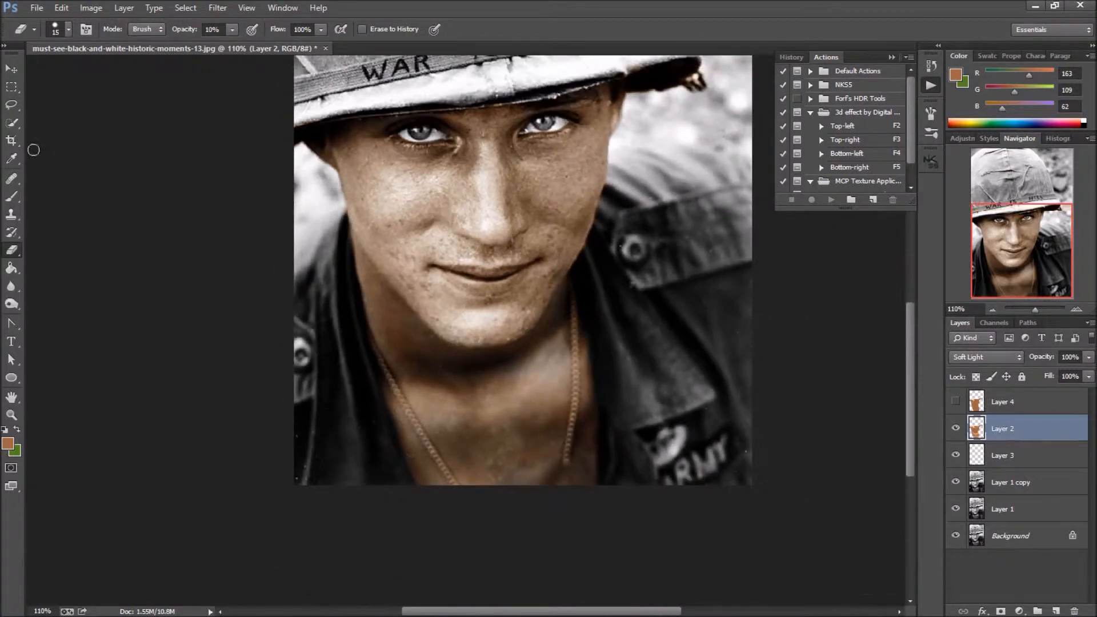
# Duplicate Layer 2, lower the copy's opacity to 31% and toggle its visibility to compare the skin tone
pyautogui.click(11, 68)
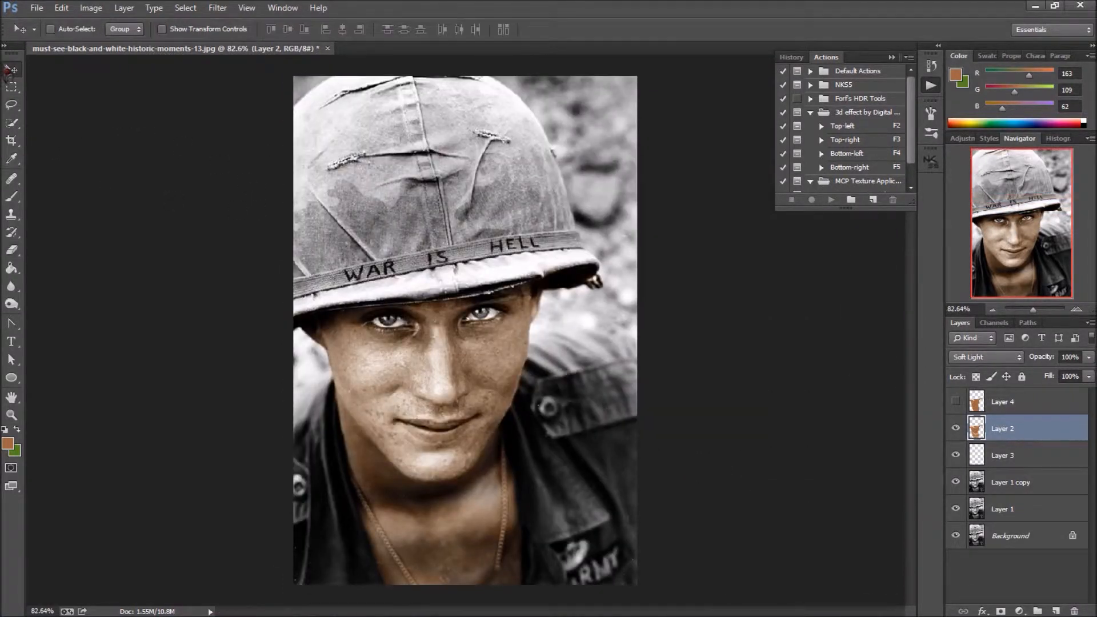
pyautogui.scroll(1, 436, 359)
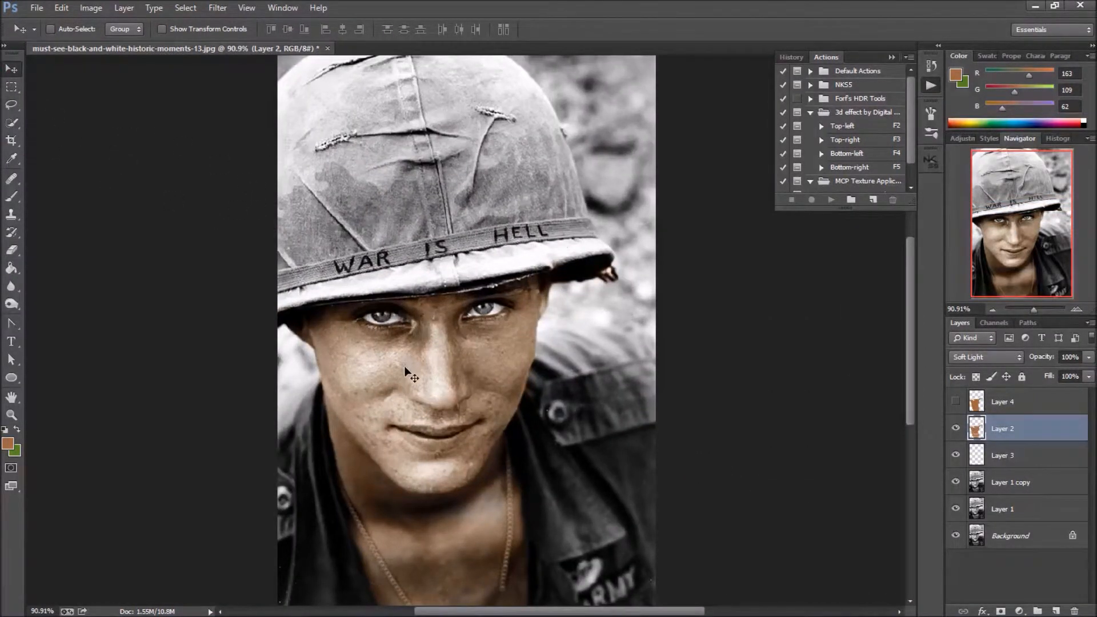
pyautogui.hotkey('ctrl', 'j')
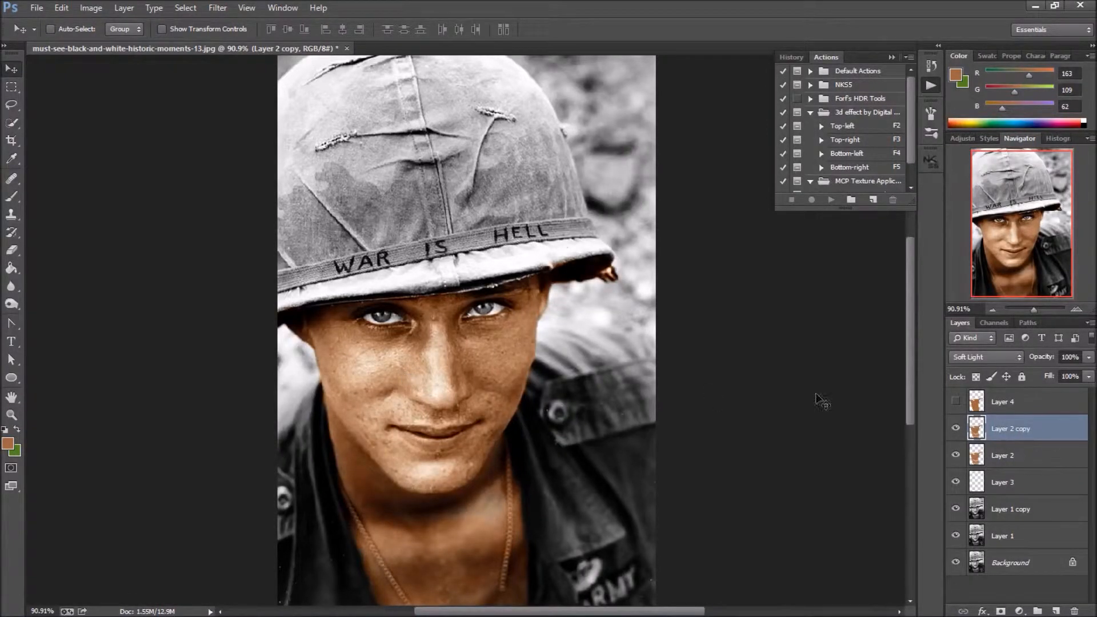
pyautogui.click(1089, 357)
pyautogui.moveTo(1072, 374); pyautogui.dragTo(1044, 380)
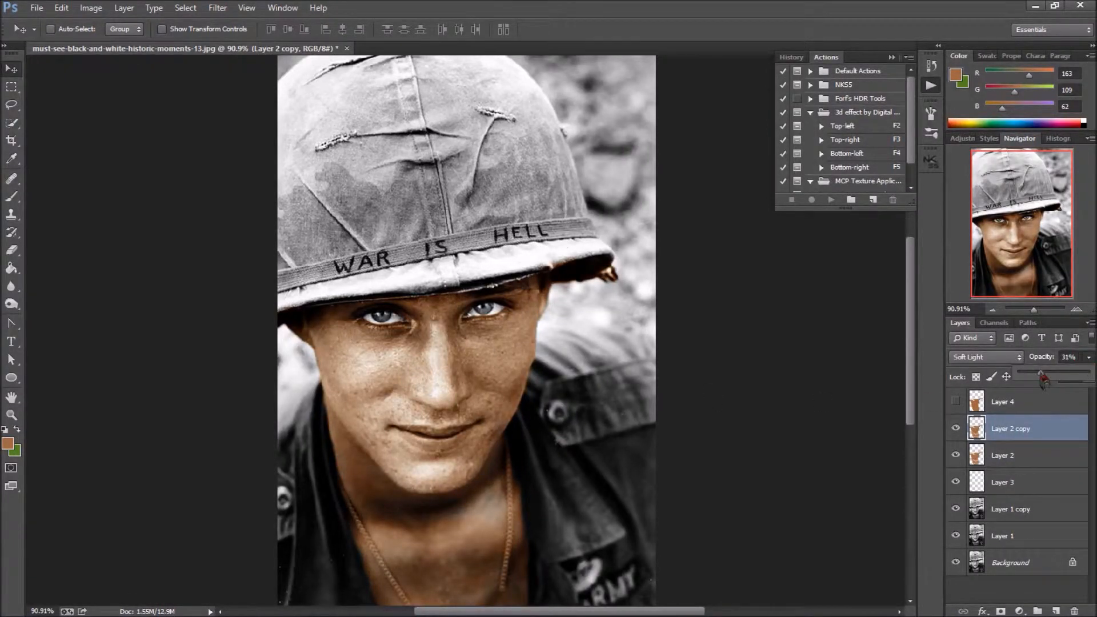
pyautogui.click(957, 429)
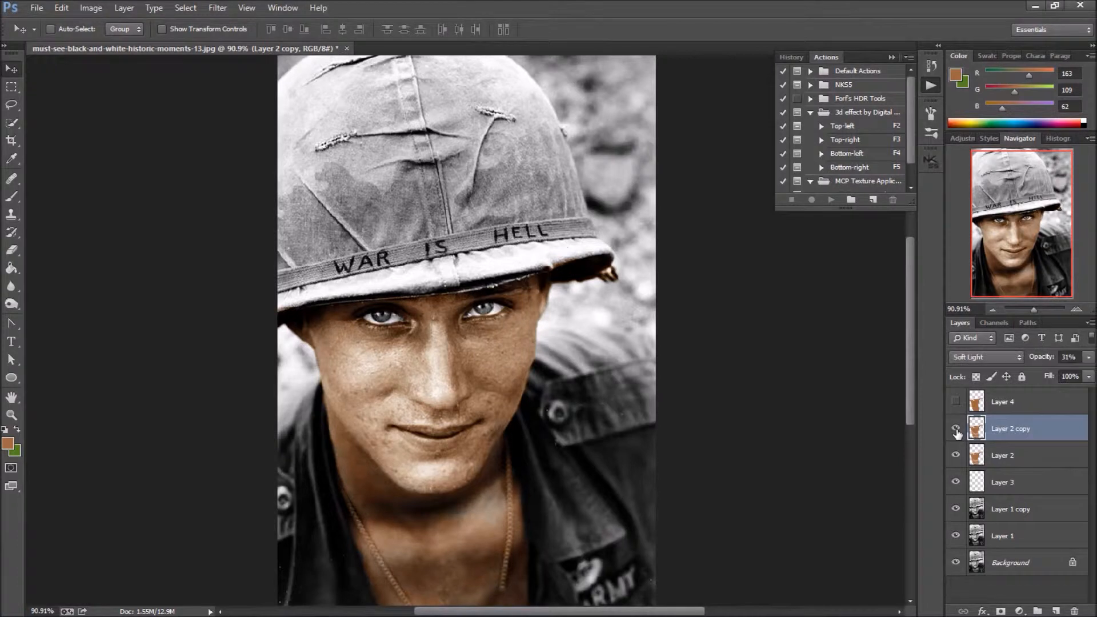
# Set Layer 2 copy to the Overlay blend mode at 21% opacity and toggle its visibility to check the effect
pyautogui.click(984, 357)
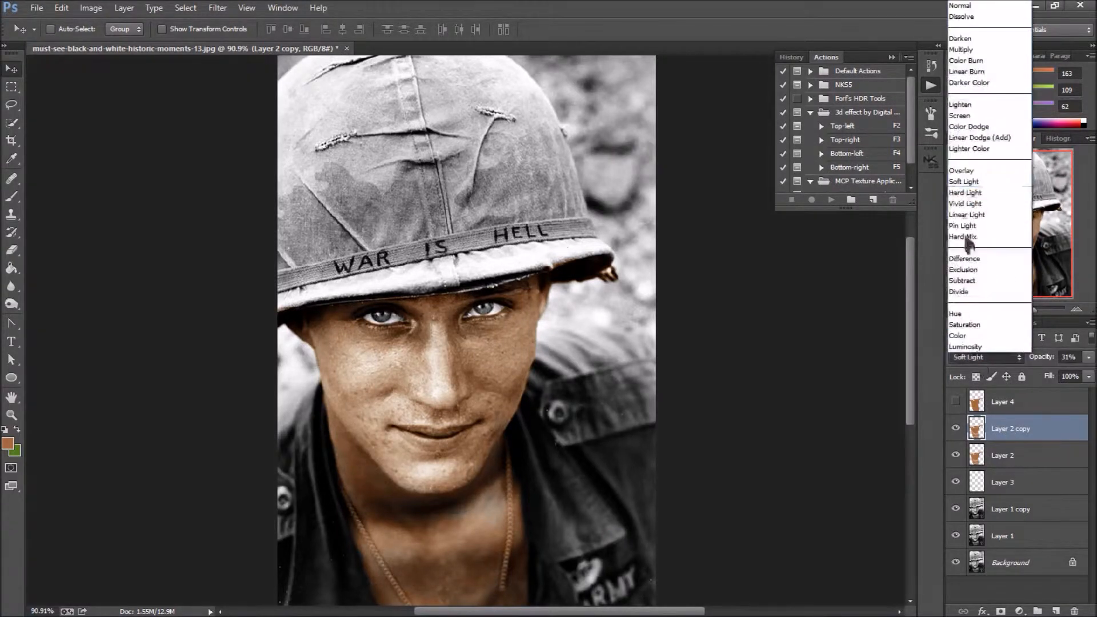
pyautogui.click(972, 173)
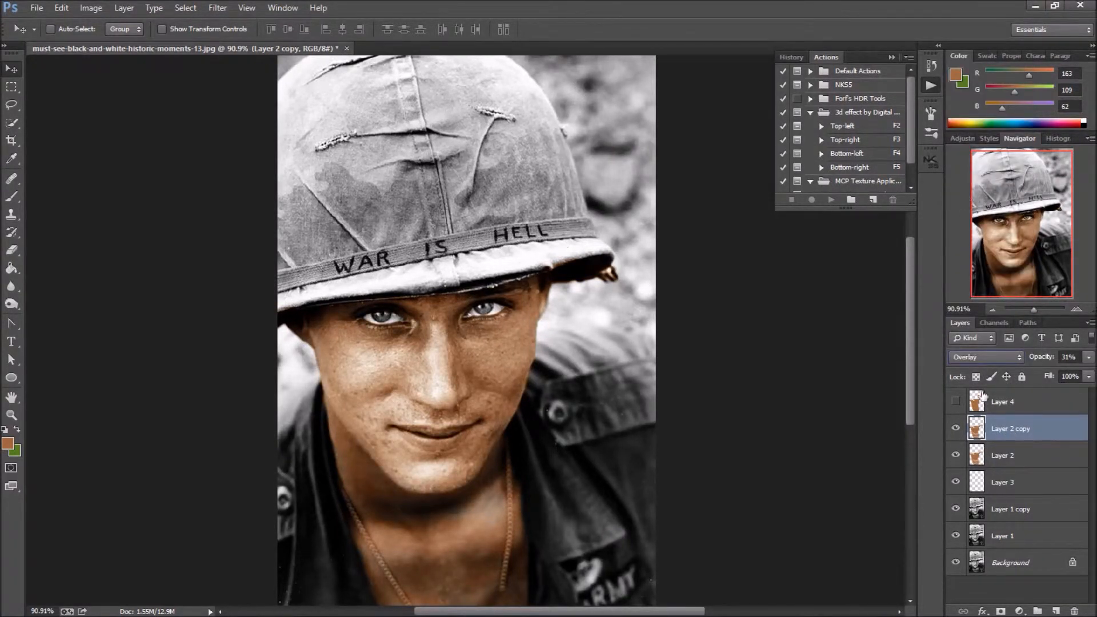
pyautogui.moveTo(1090, 358); pyautogui.dragTo(1056, 382)
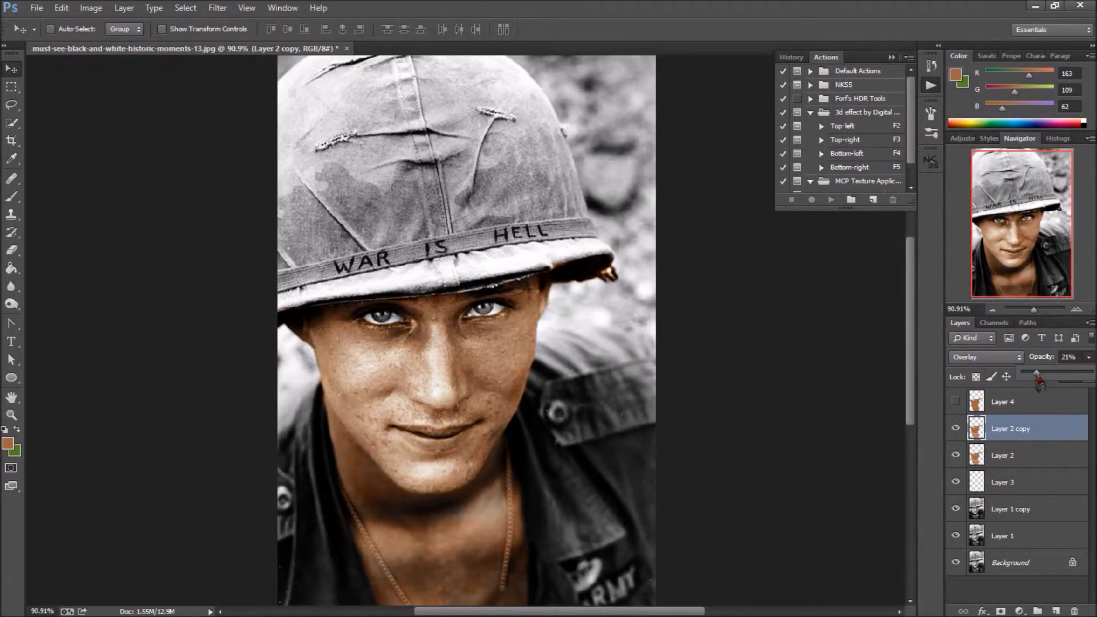
pyautogui.click(956, 436)
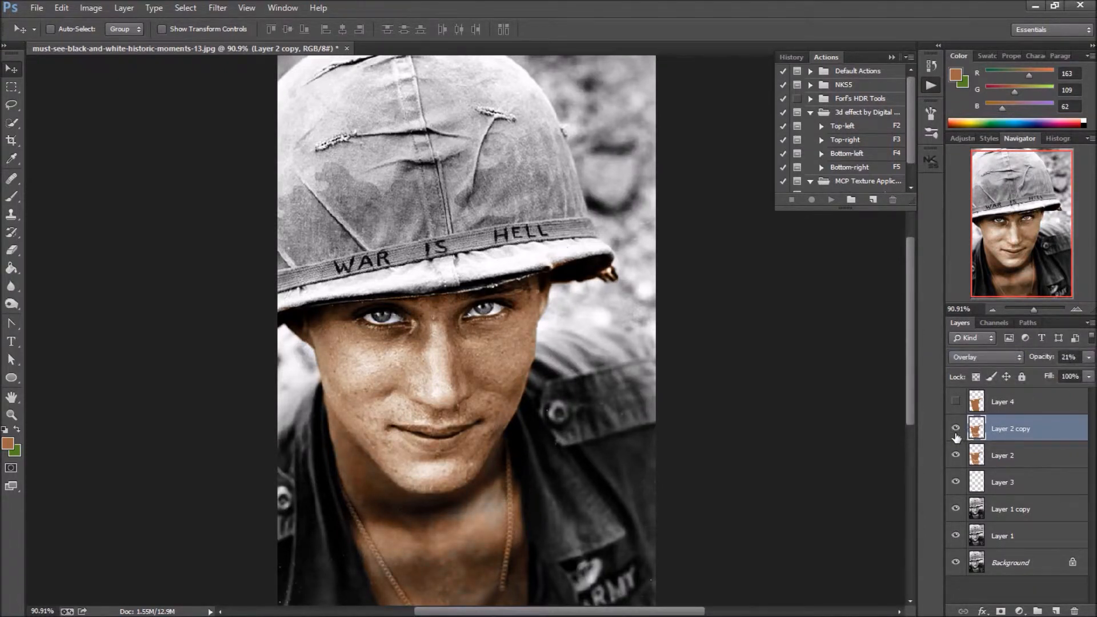
# Add a new layer above Layer 2 copy and set its blend mode to Color
pyautogui.click(1024, 466)
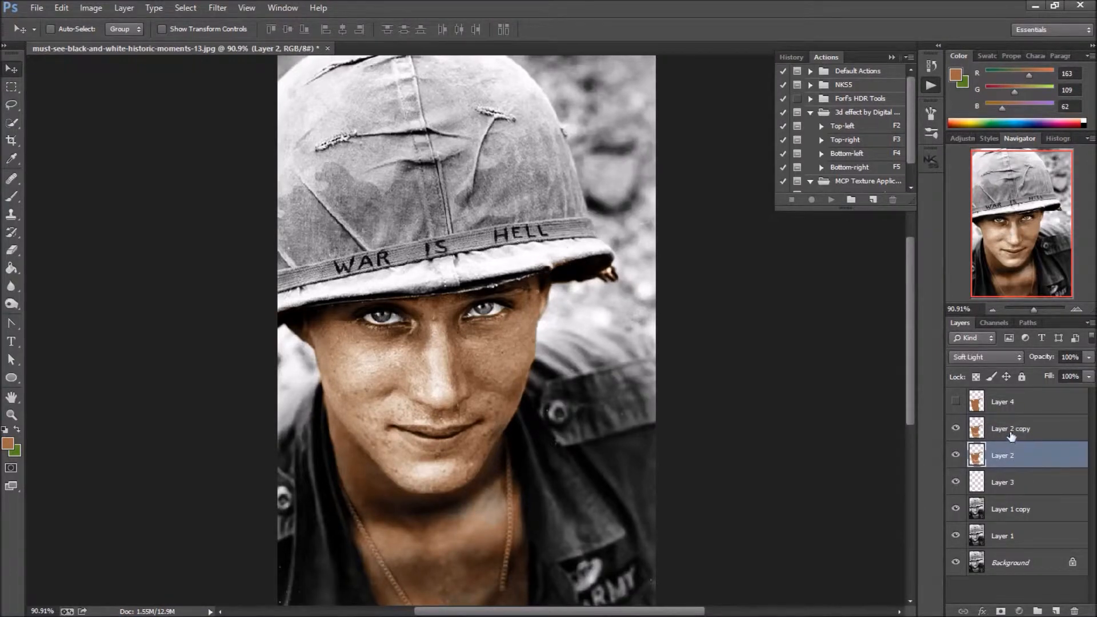
pyautogui.click(1012, 436)
pyautogui.click(1056, 611)
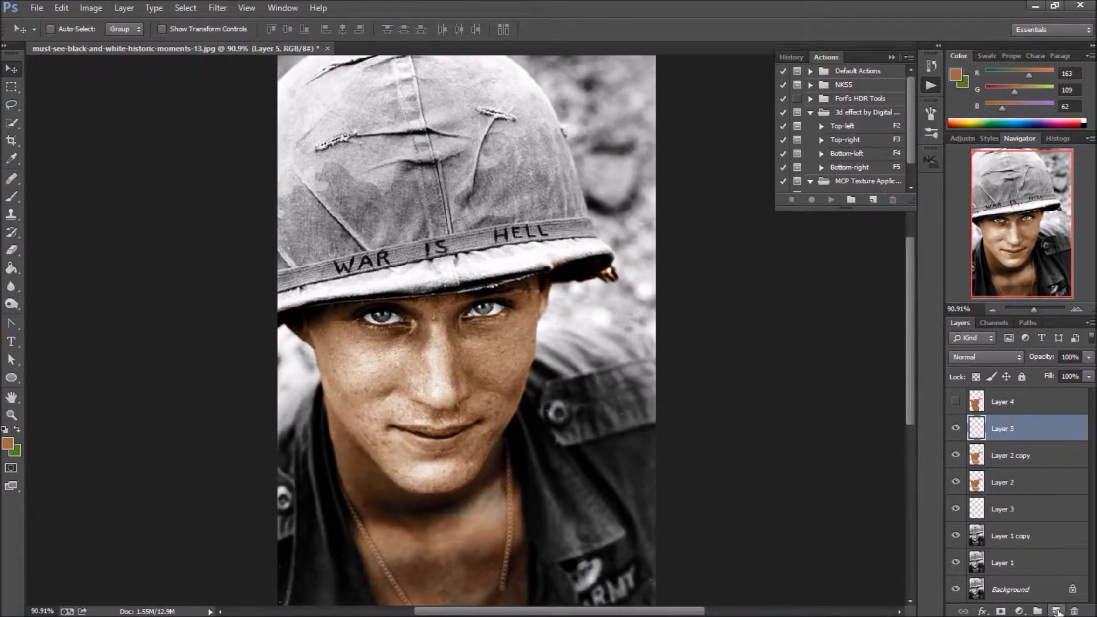
pyautogui.scroll(3, 86, 175)
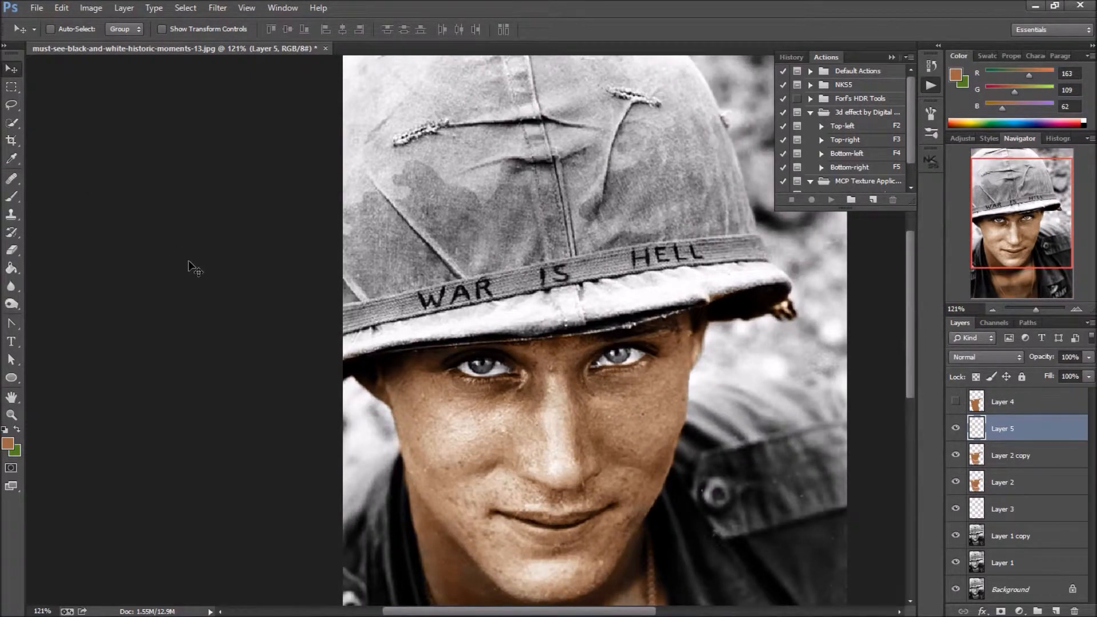
pyautogui.scroll(5, 510, 373)
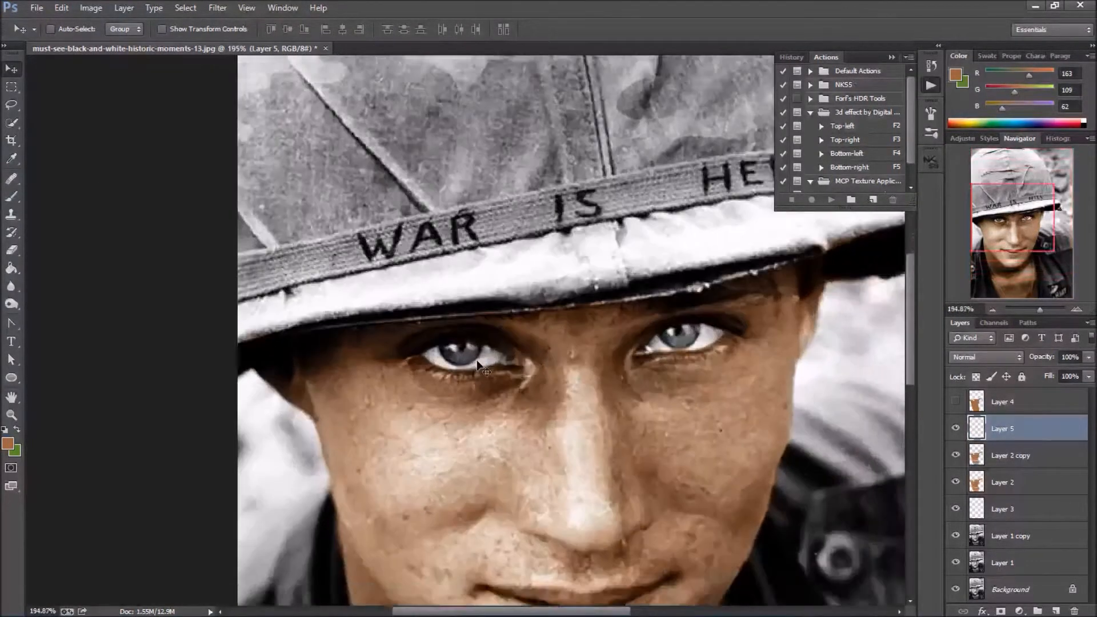
pyautogui.scroll(-3, 478, 358)
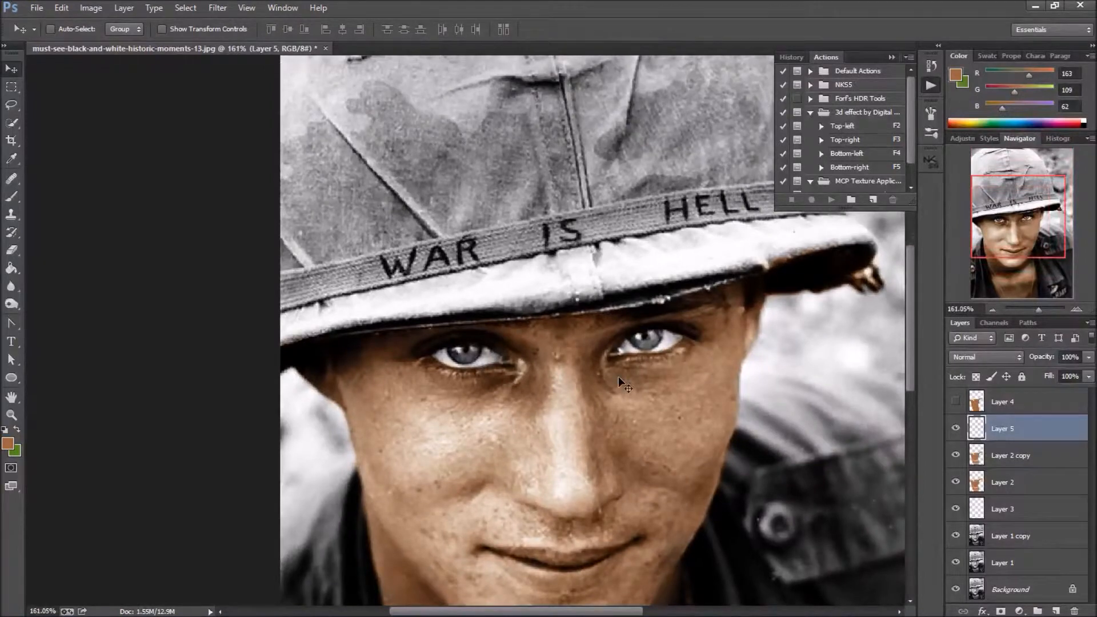
pyautogui.scroll(3, 467, 344)
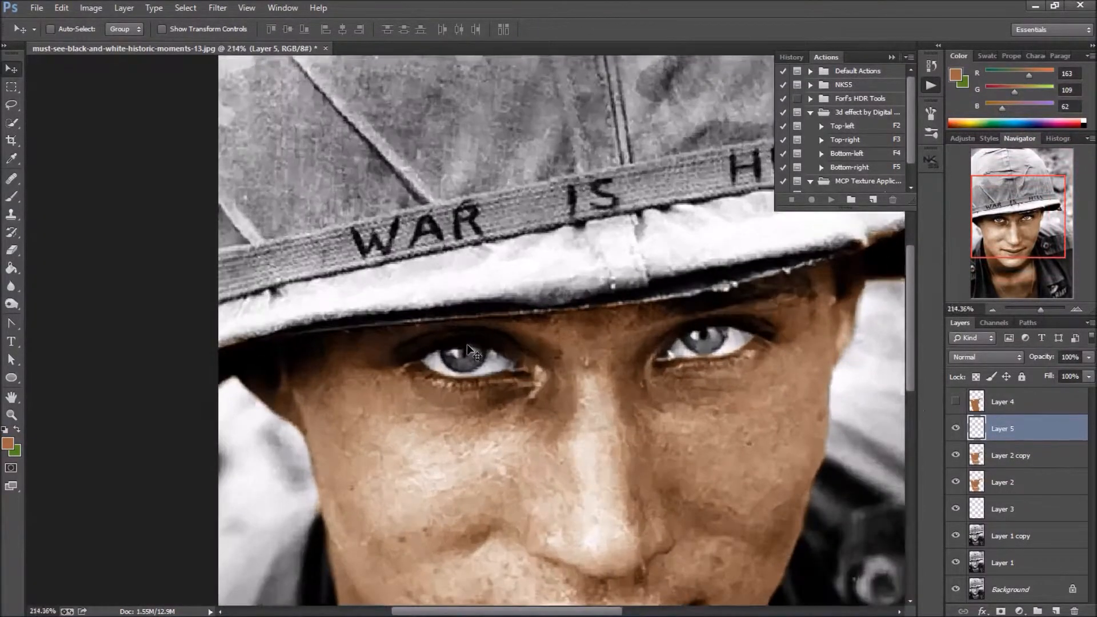
pyautogui.click(989, 357)
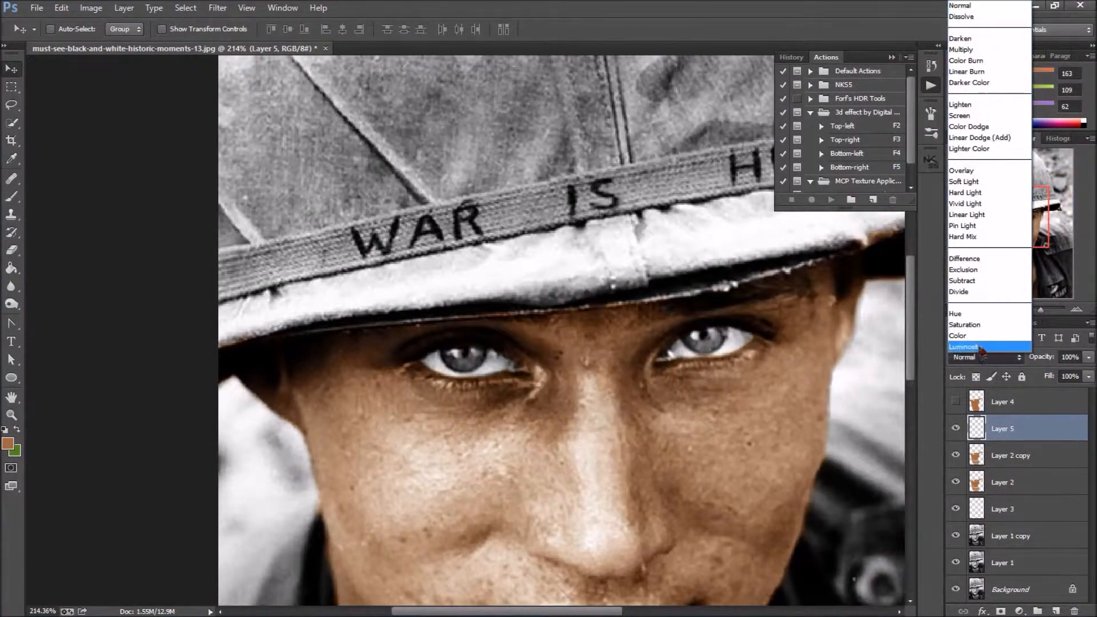
pyautogui.click(966, 342)
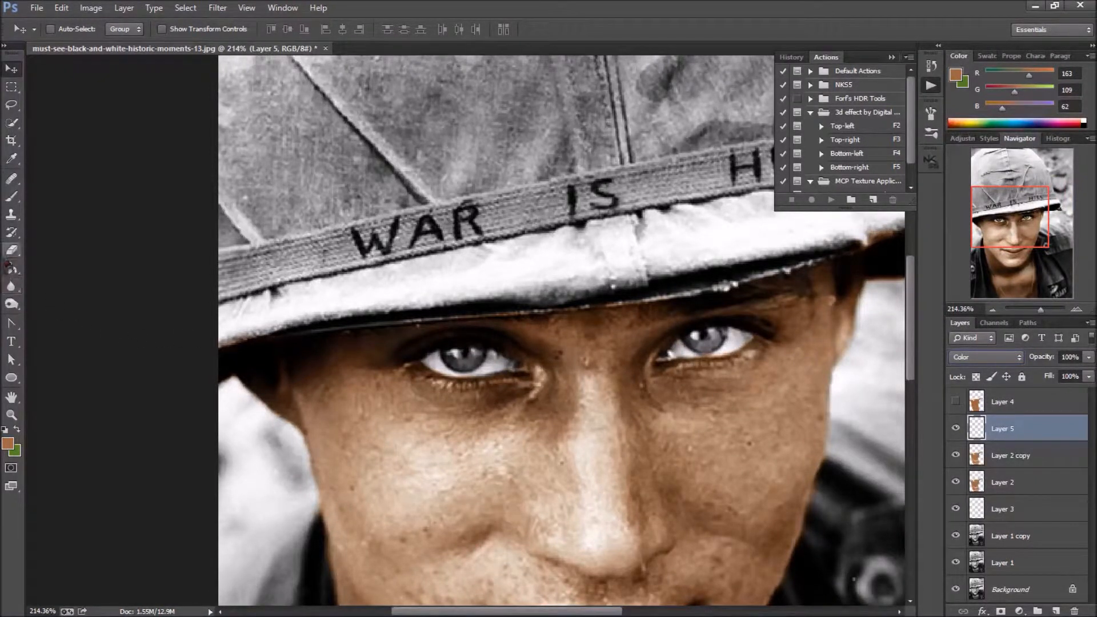
# Paint both irises bright blue on Layer 5 using a light blue swatch and the Brush at size 25
pyautogui.click(12, 196)
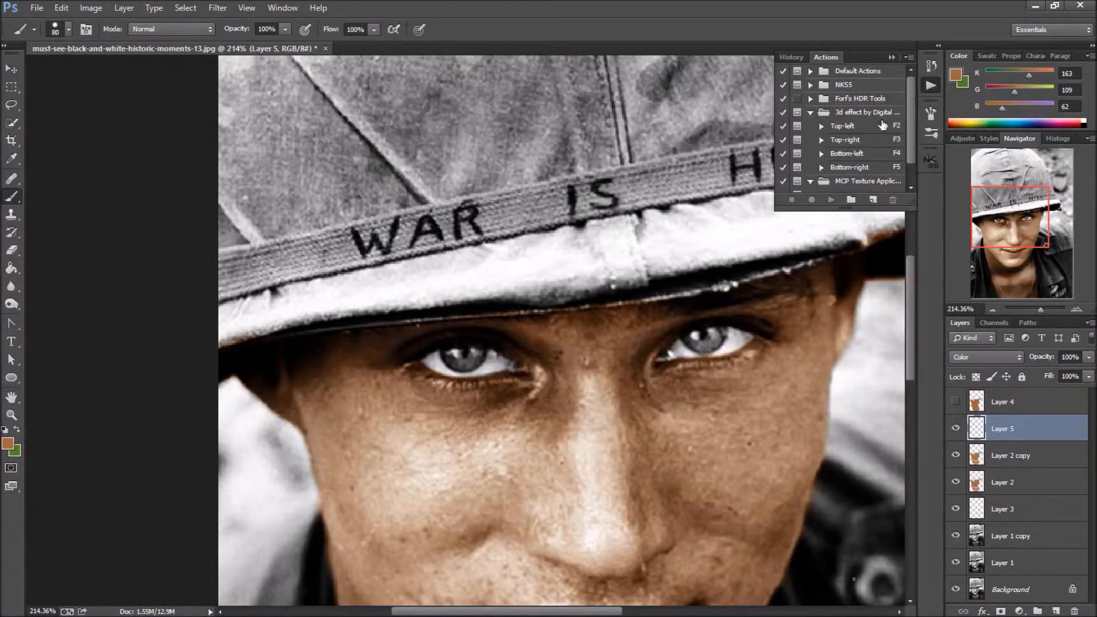
pyautogui.click(988, 56)
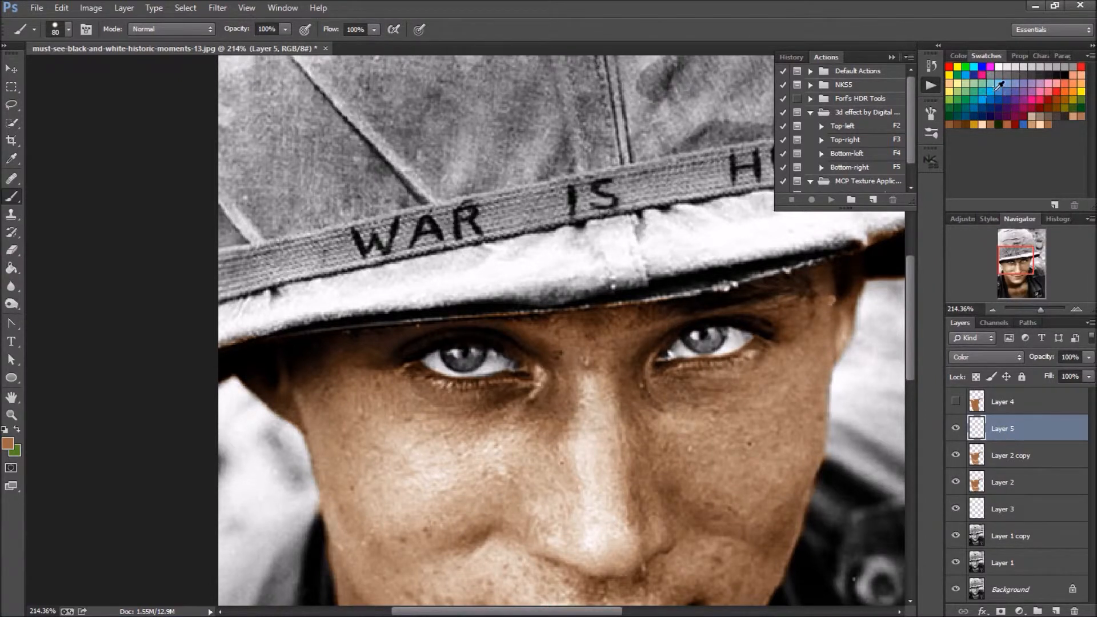
pyautogui.click(997, 84)
pyautogui.click(982, 357)
pyautogui.click(983, 360)
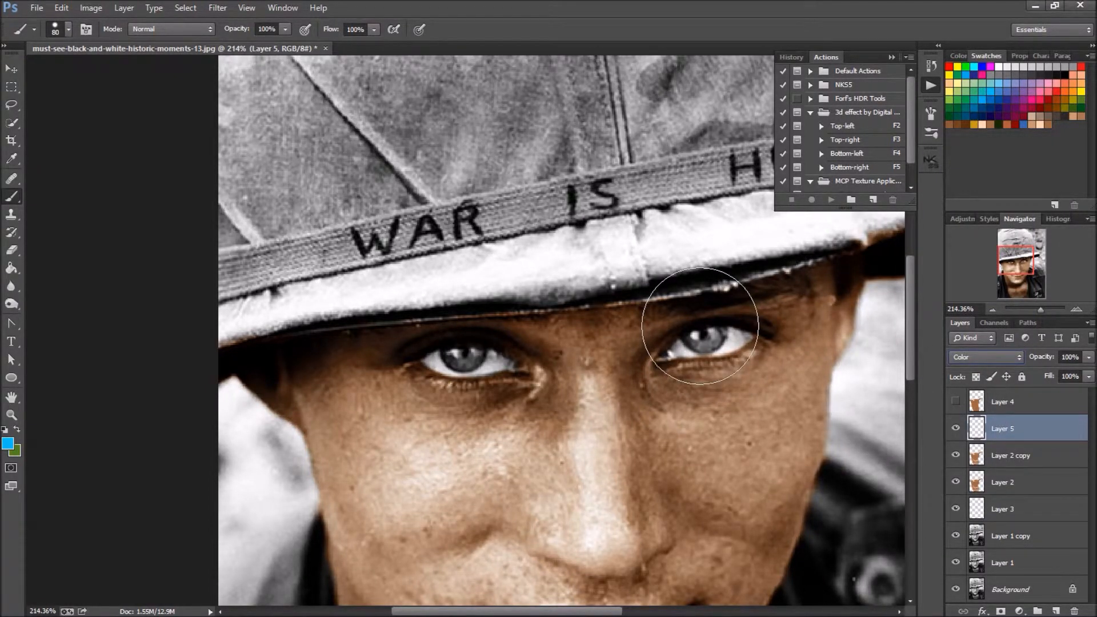
pyautogui.scroll(1, 703, 340)
pyautogui.press('[')
pyautogui.press('[')
pyautogui.press('[')
pyautogui.press('[')
pyautogui.press('[')
pyautogui.press('[')
pyautogui.press('[')
pyautogui.press('[')
pyautogui.scroll(1, 686, 343)
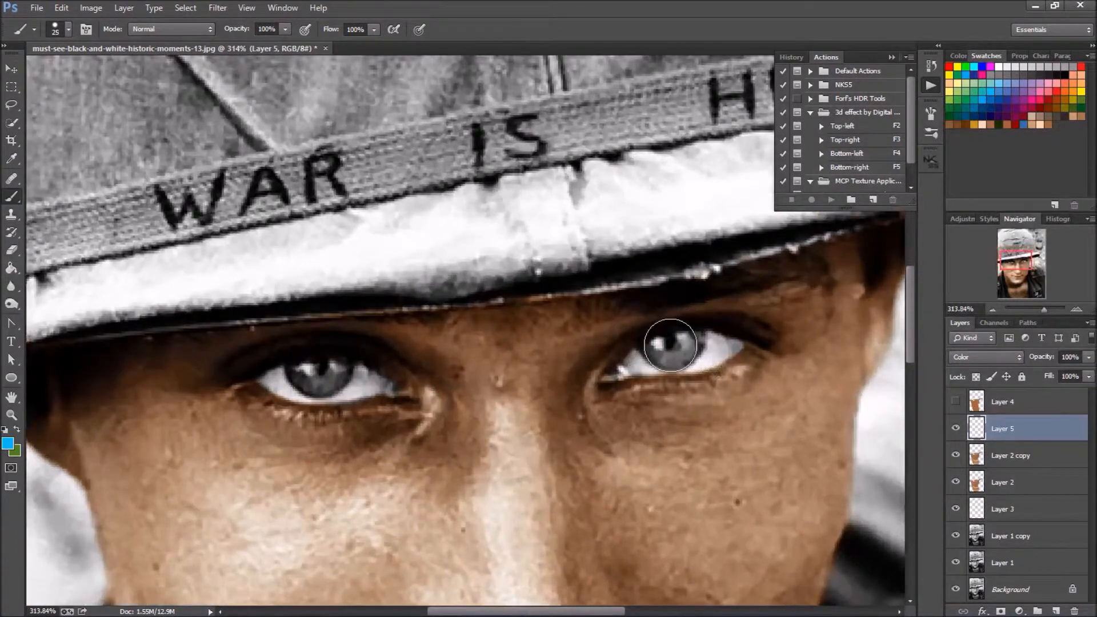
pyautogui.moveTo(667, 344)
pyautogui.mouseDown()
pyautogui.moveTo(662, 350)
pyautogui.moveTo(674, 336)
pyautogui.mouseUp()
pyautogui.moveTo(309, 374); pyautogui.dragTo(311, 370)
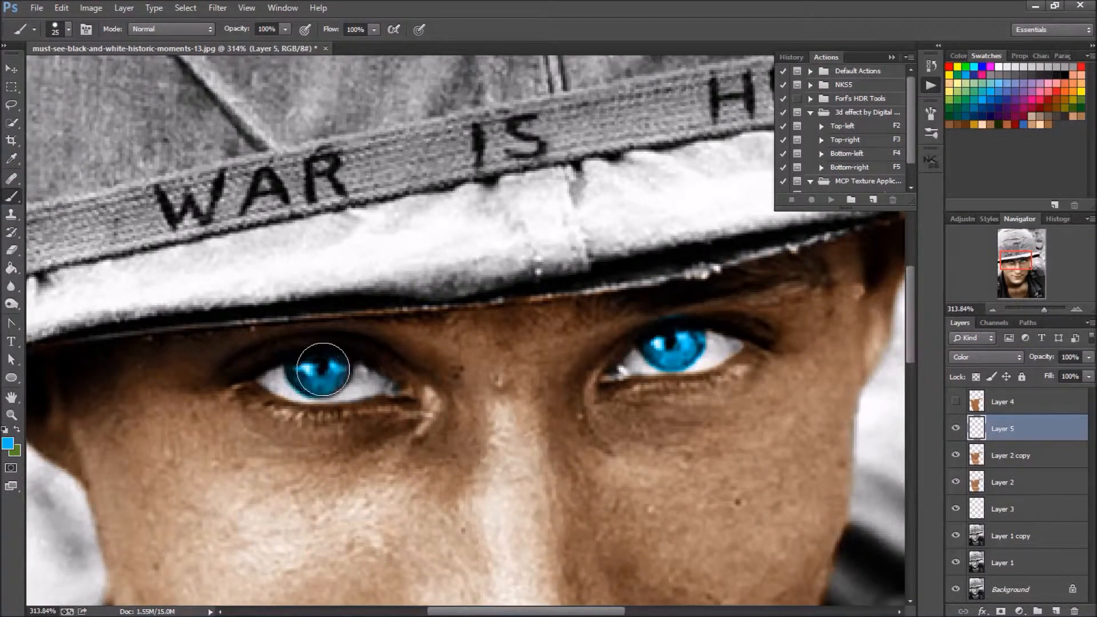
pyautogui.scroll(-1, 297, 388)
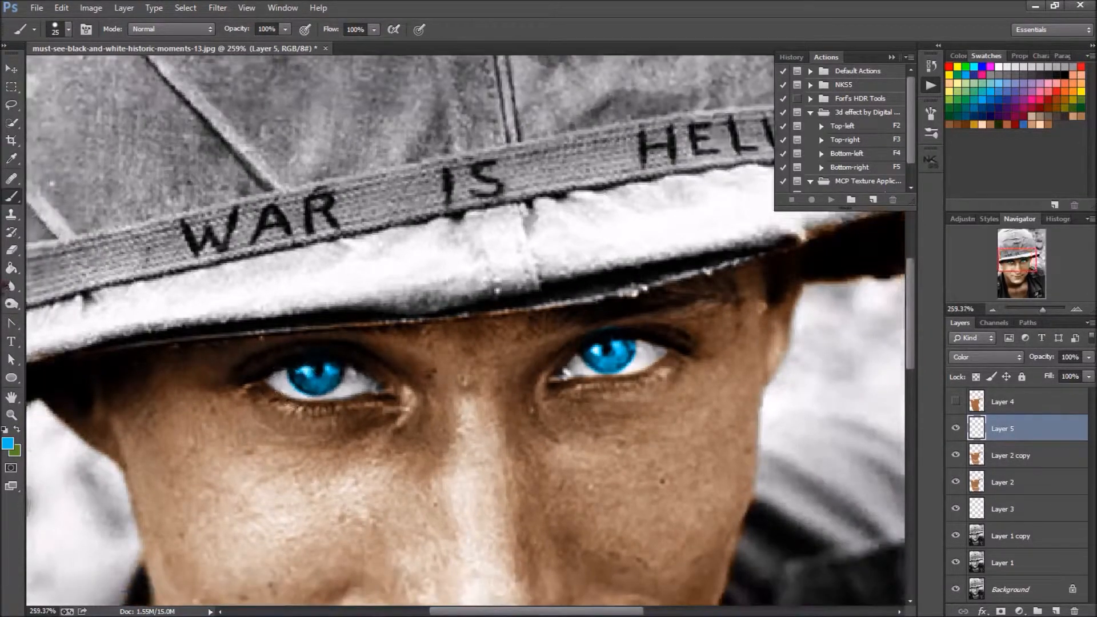
# Set the Eraser tool to 100% opacity
pyautogui.click(12, 250)
pyautogui.scroll(2, 343, 309)
pyautogui.scroll(1, 355, 356)
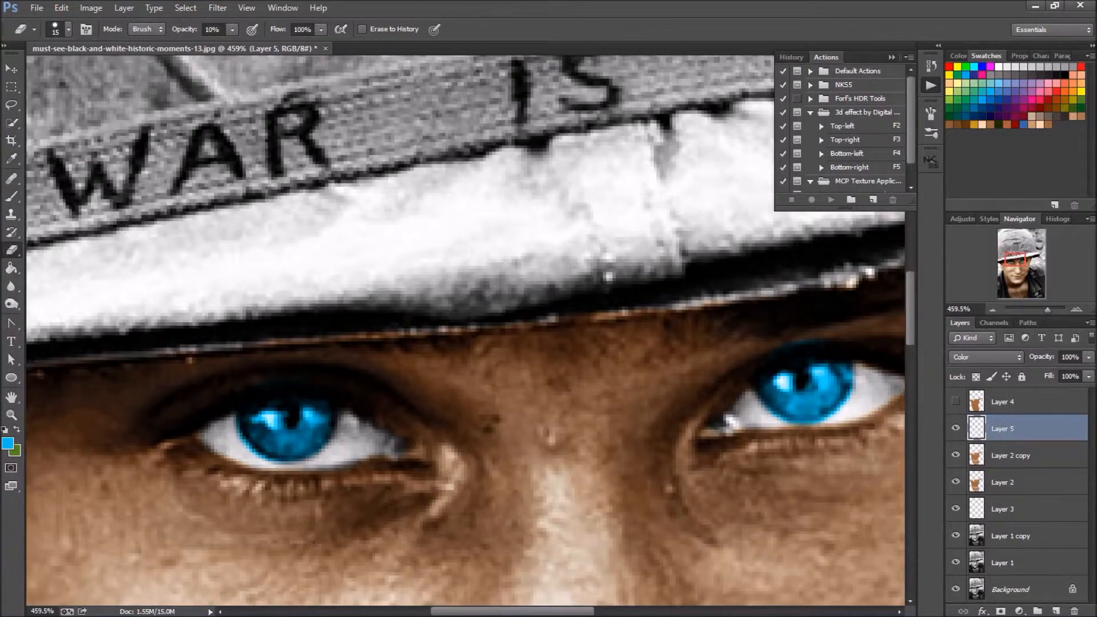
pyautogui.click(232, 30)
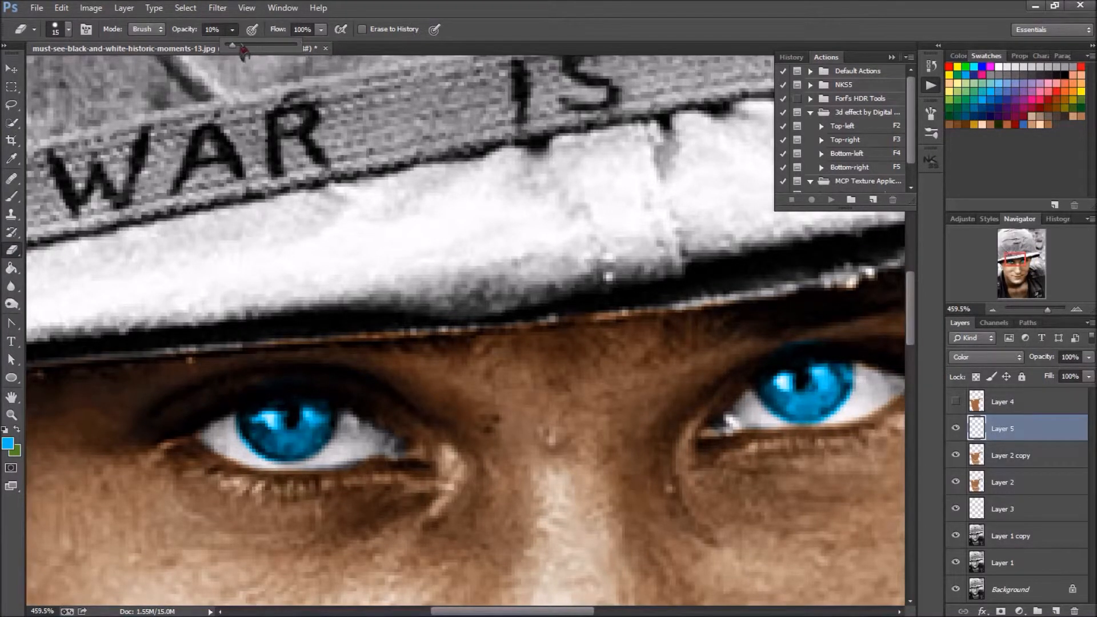
pyautogui.moveTo(233, 45); pyautogui.dragTo(299, 45)
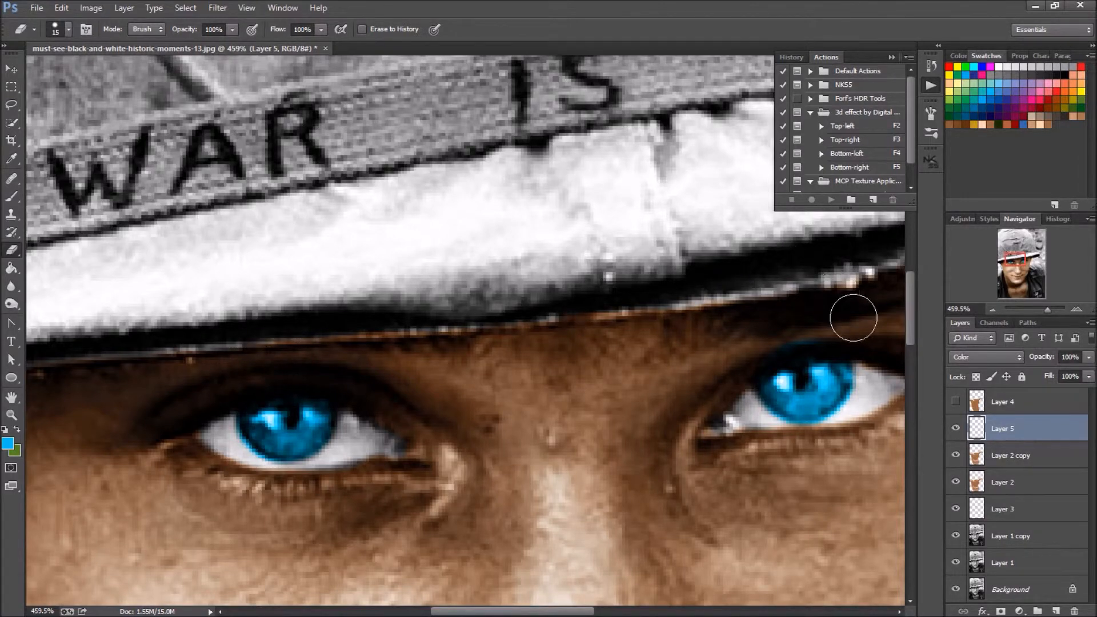
# Try the Soft Light and Overlay blend modes on Layer 5 to judge the blue eyes against the whole portrait
pyautogui.click(979, 359)
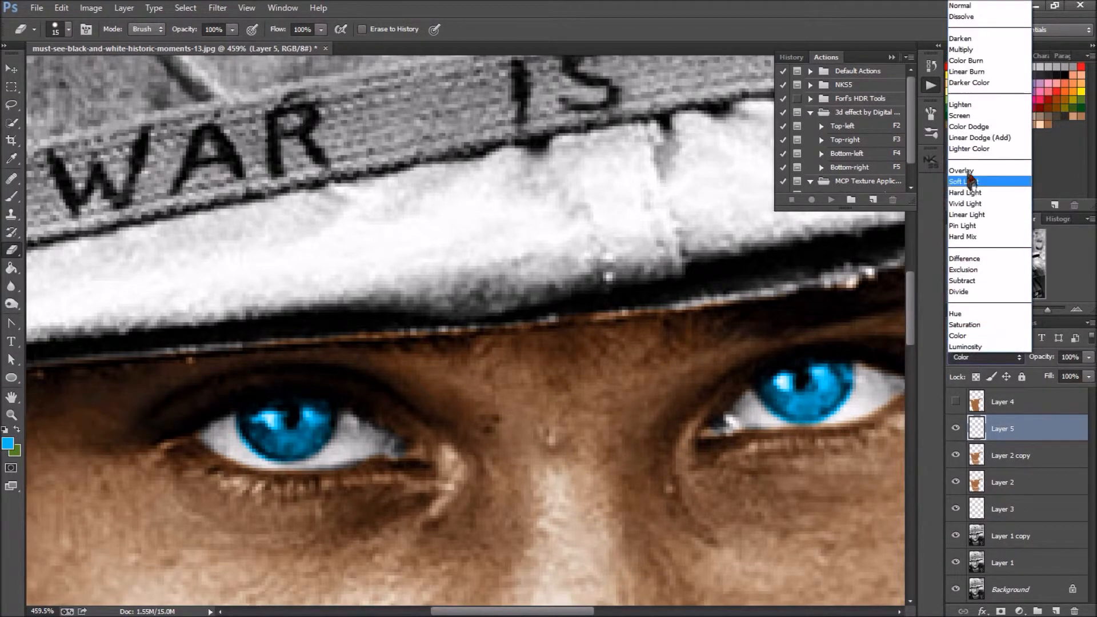
pyautogui.click(969, 180)
pyautogui.click(992, 359)
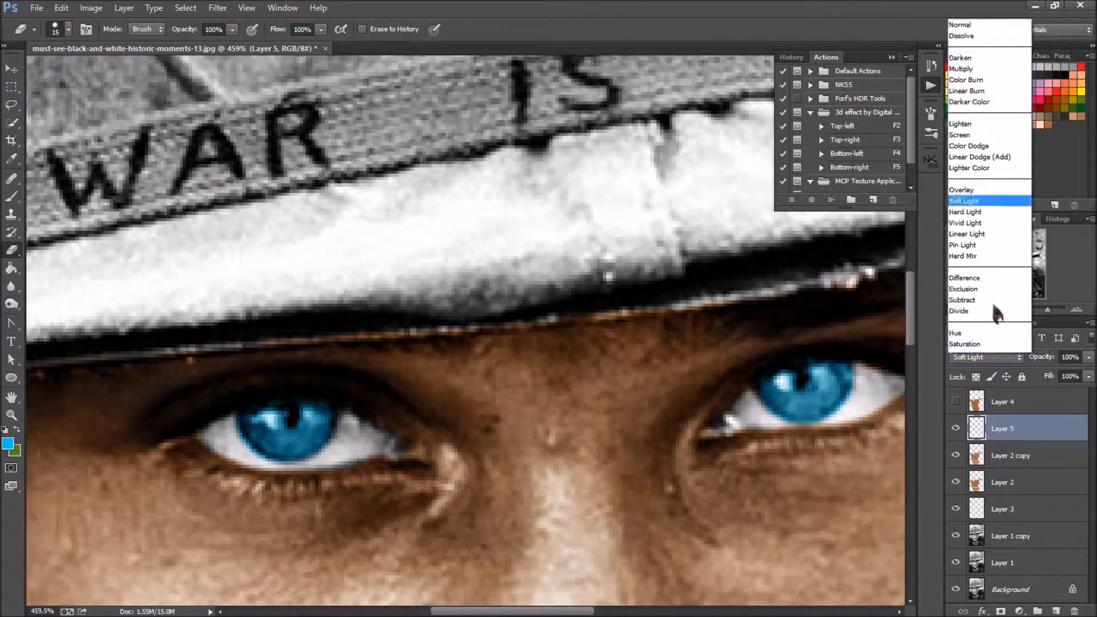
pyautogui.click(982, 176)
pyautogui.click(14, 69)
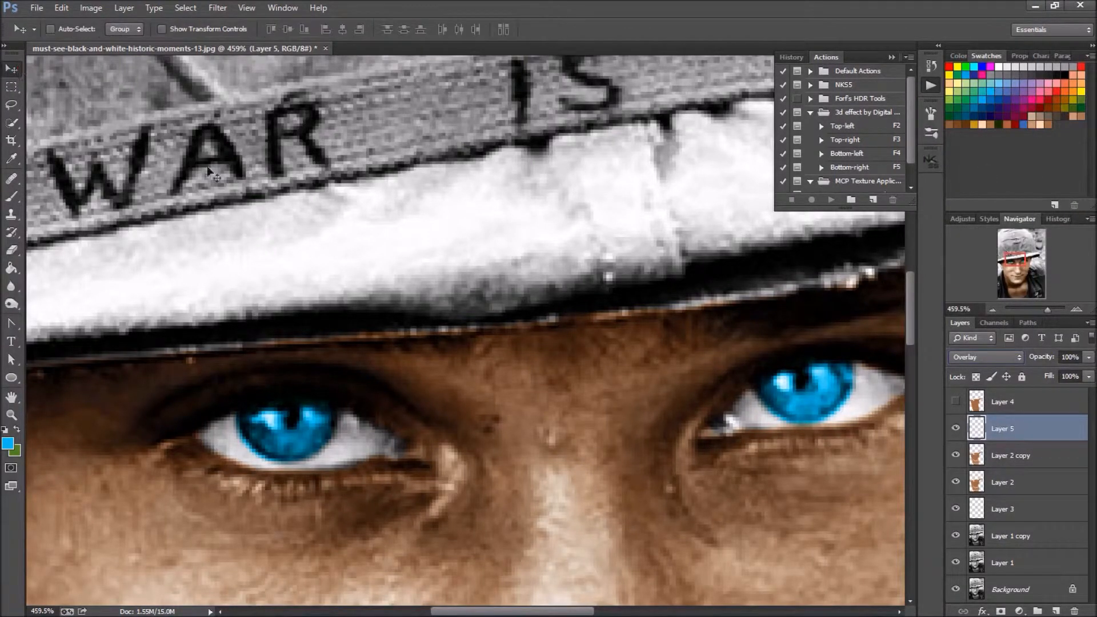
pyautogui.hotkey('ctrl', '0')
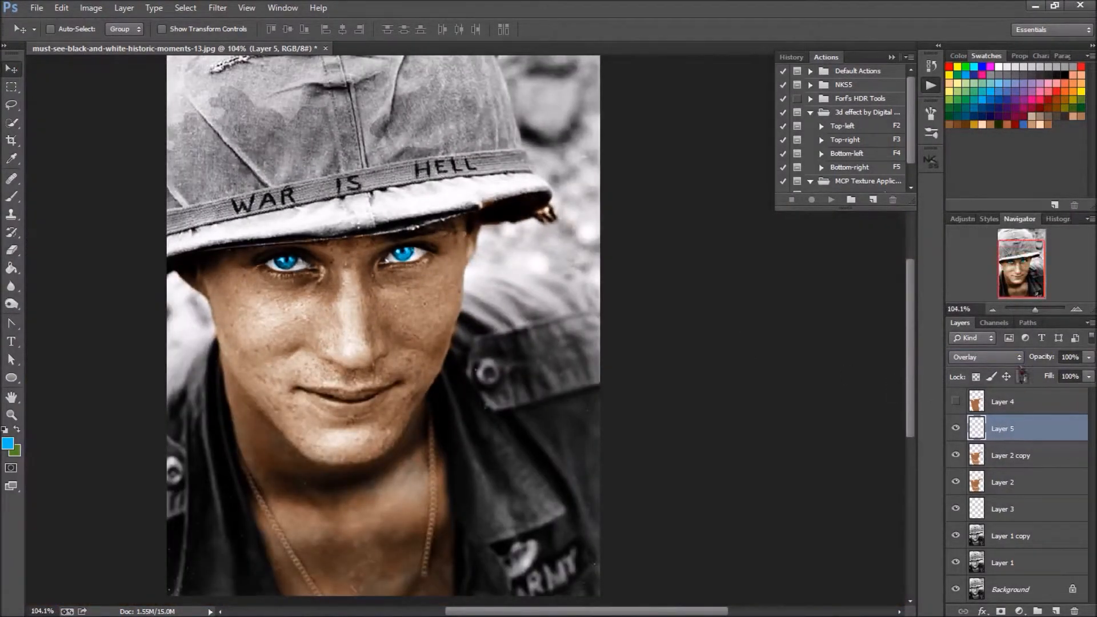
# Return Layer 5 to the Color blend mode and lower its opacity to 12%
pyautogui.click(986, 357)
pyautogui.click(972, 338)
pyautogui.moveTo(1089, 358); pyautogui.dragTo(1037, 379)
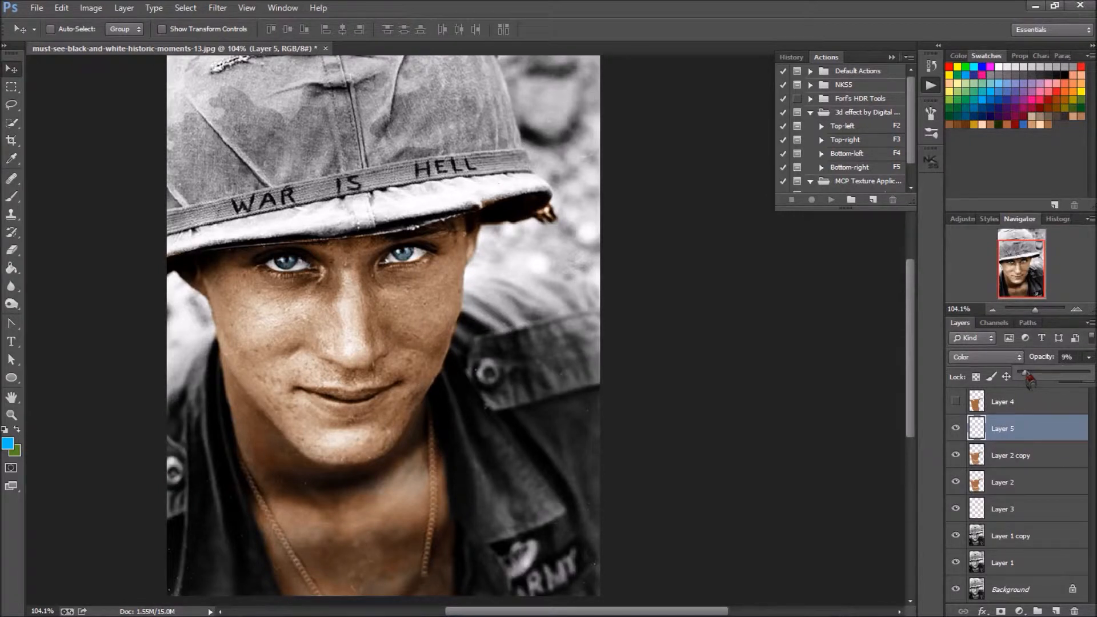
pyautogui.click(1010, 437)
# Duplicate Layer 5, set the copy to Overlay with adjusted opacity, and toggle its visibility to compare the eyes
pyautogui.hotkey('ctrl', 'j')
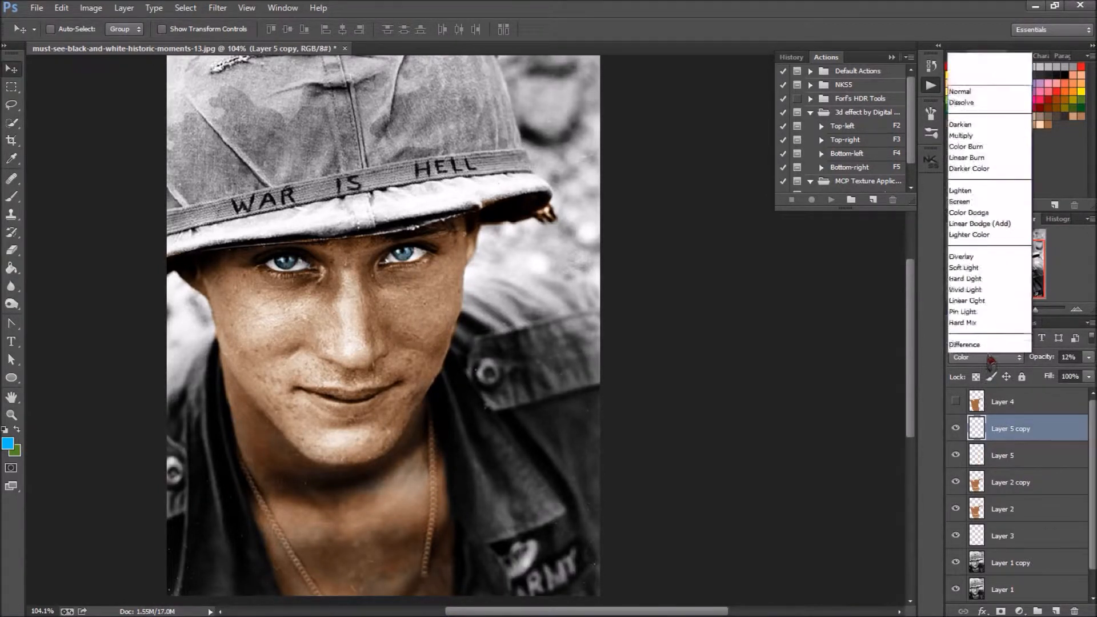
pyautogui.click(986, 357)
pyautogui.click(987, 172)
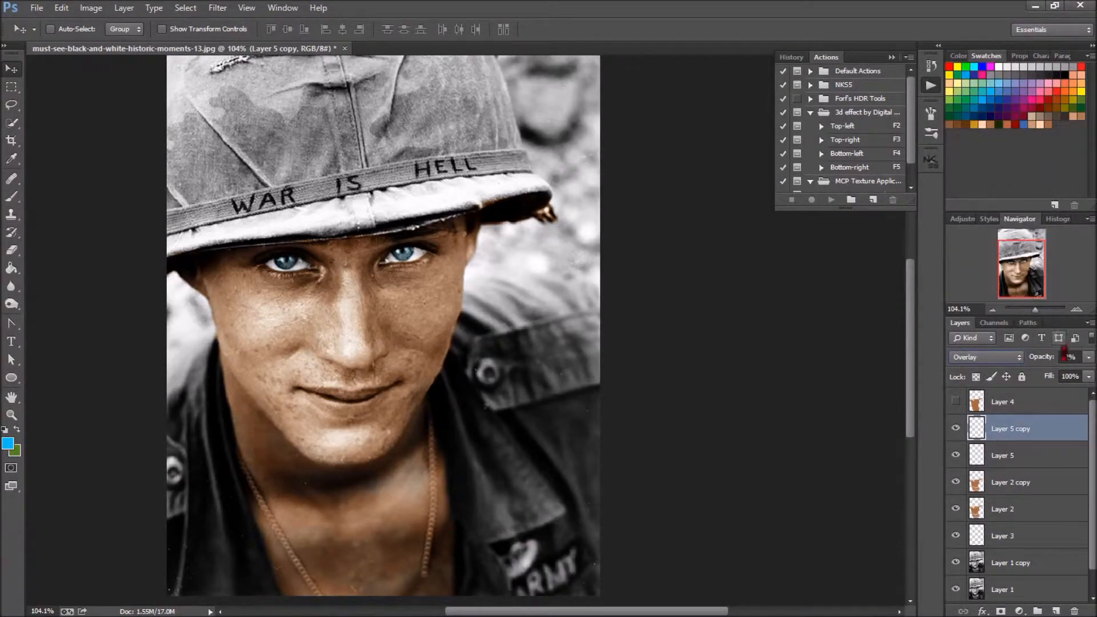
pyautogui.click(1089, 357)
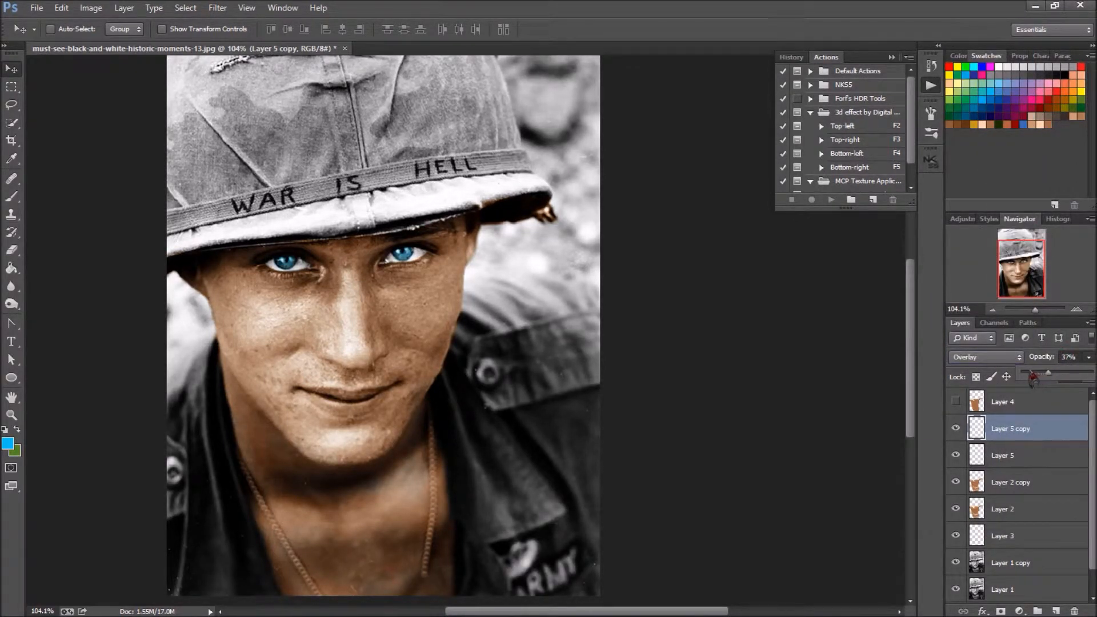
pyautogui.click(956, 430)
# Set the opacity of the original eye colour layer, Layer 5, to 21%
pyautogui.click(985, 456)
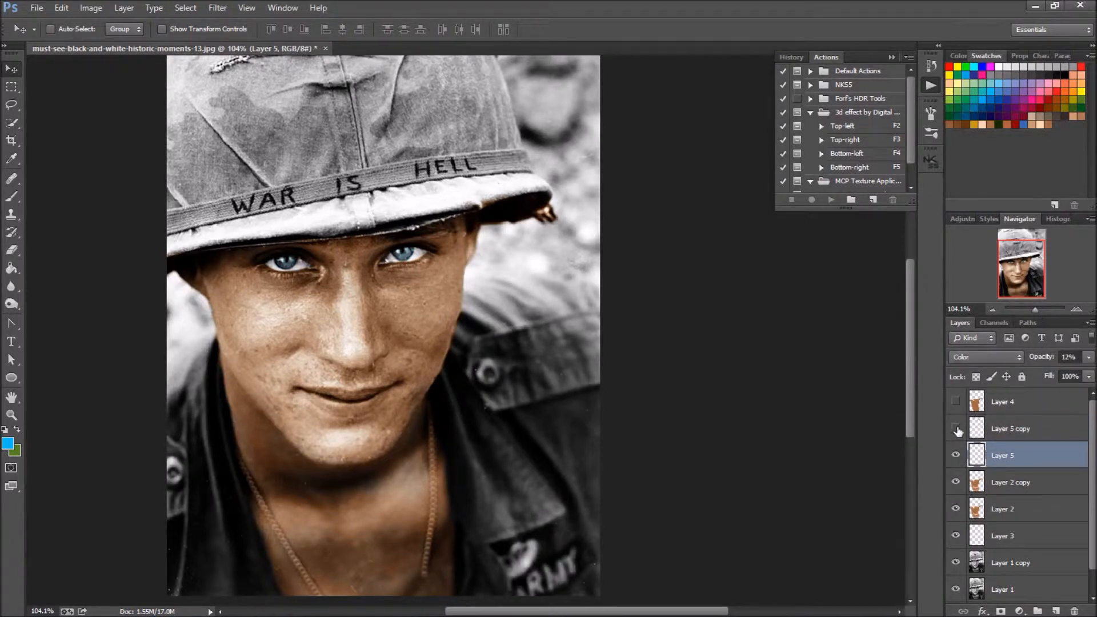
pyautogui.click(1088, 377)
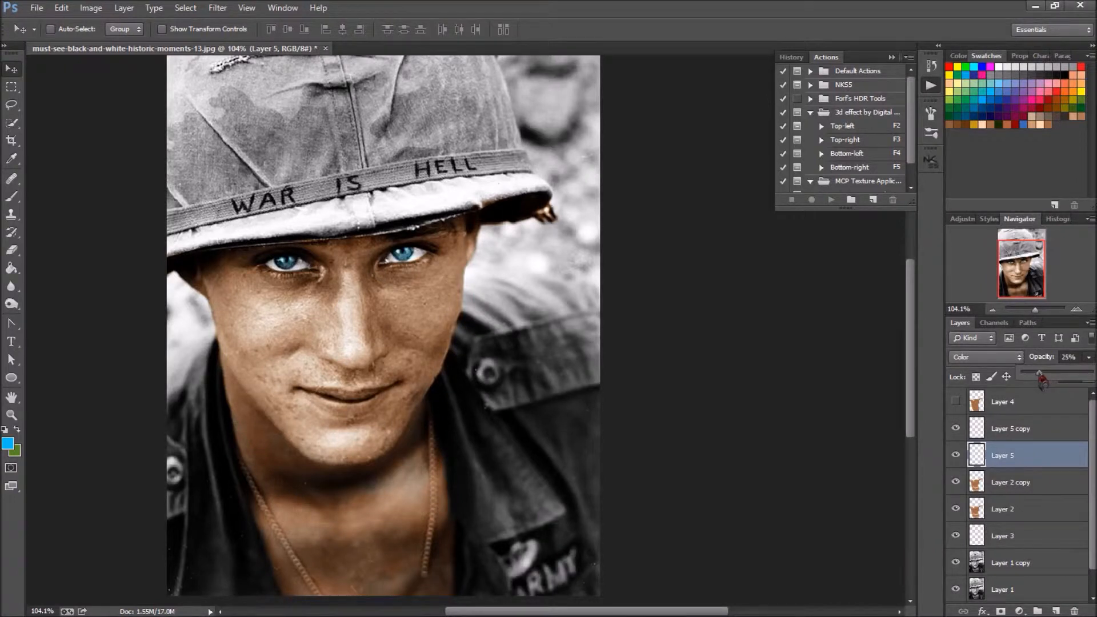
pyautogui.click(11, 74)
# Erase the skin colour from the necklace chain on Layer 2 copy with a smaller Eraser
pyautogui.scroll(2, 256, 460)
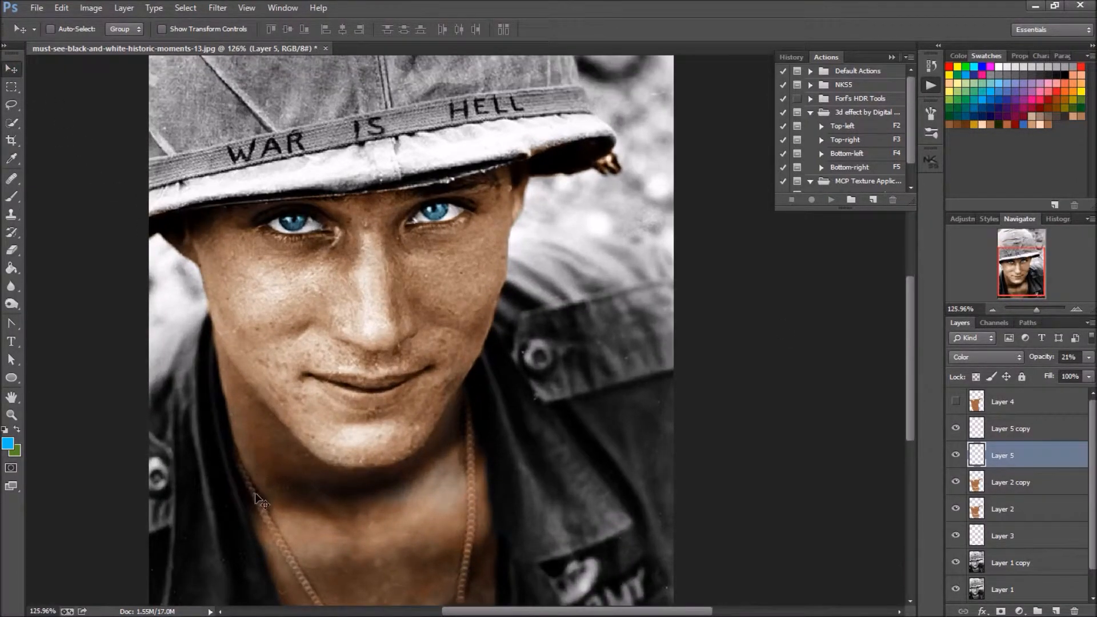
pyautogui.hotkey('alt', '[')
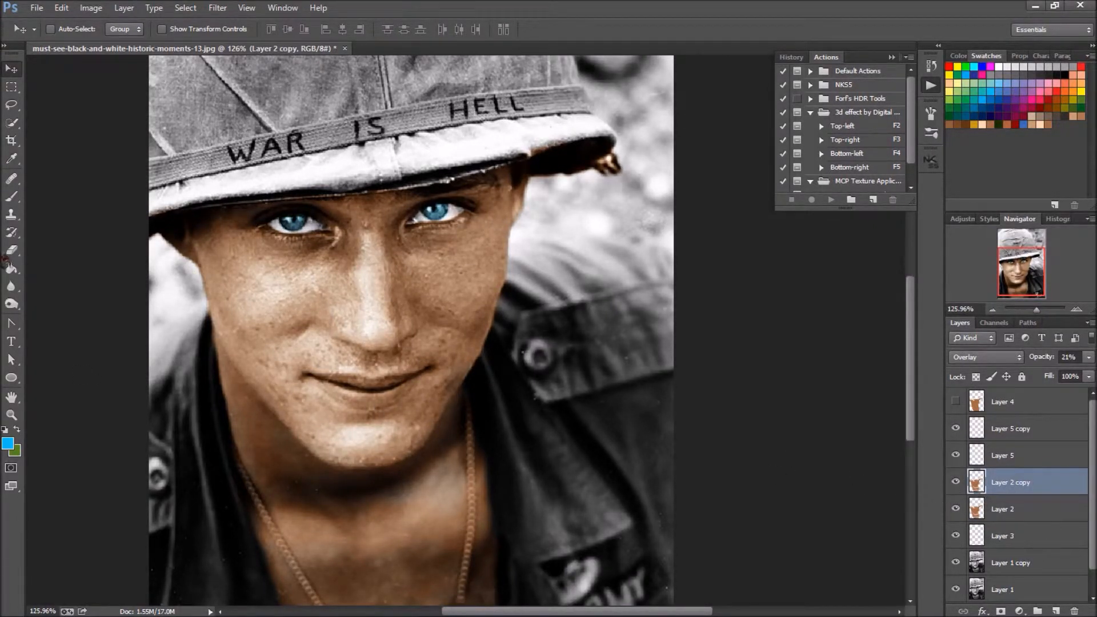
pyautogui.click(12, 252)
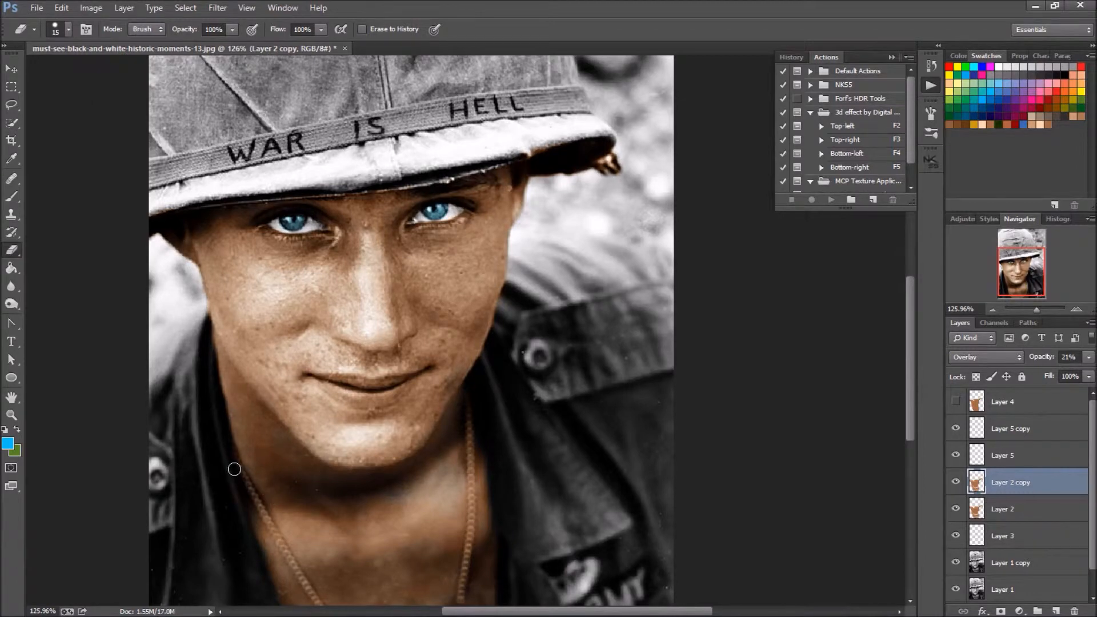
pyautogui.scroll(2, 125, 452)
pyautogui.press('[')
pyautogui.press('[')
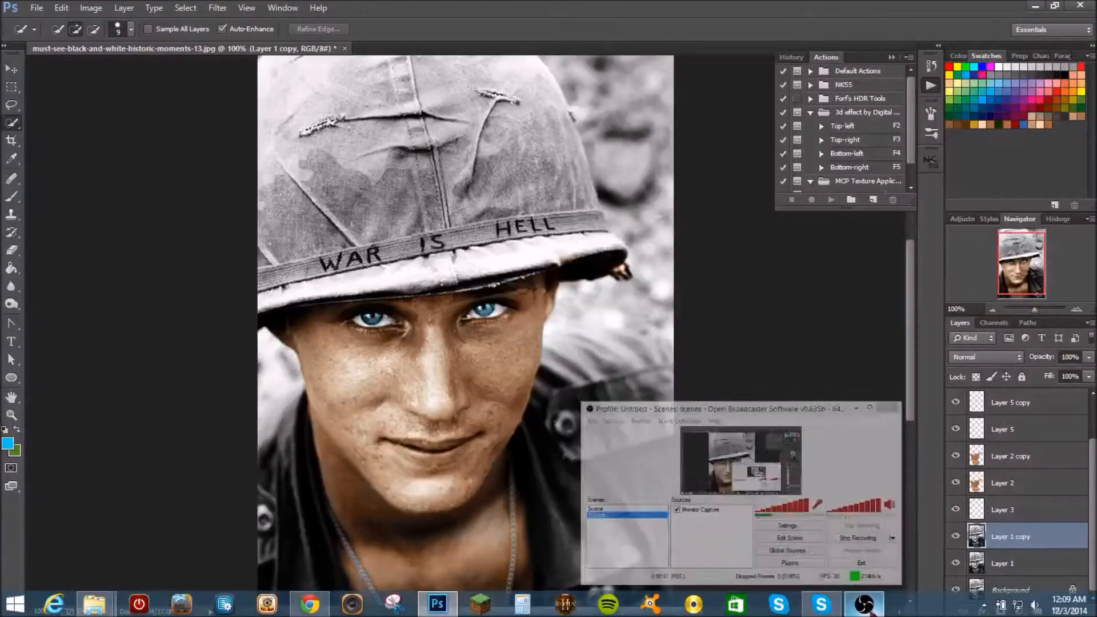
# Select the whole helmet, including the dark underside of its brim, with the Quick Selection tool on Layer 1 copy
pyautogui.scroll(-2, 401, 217)
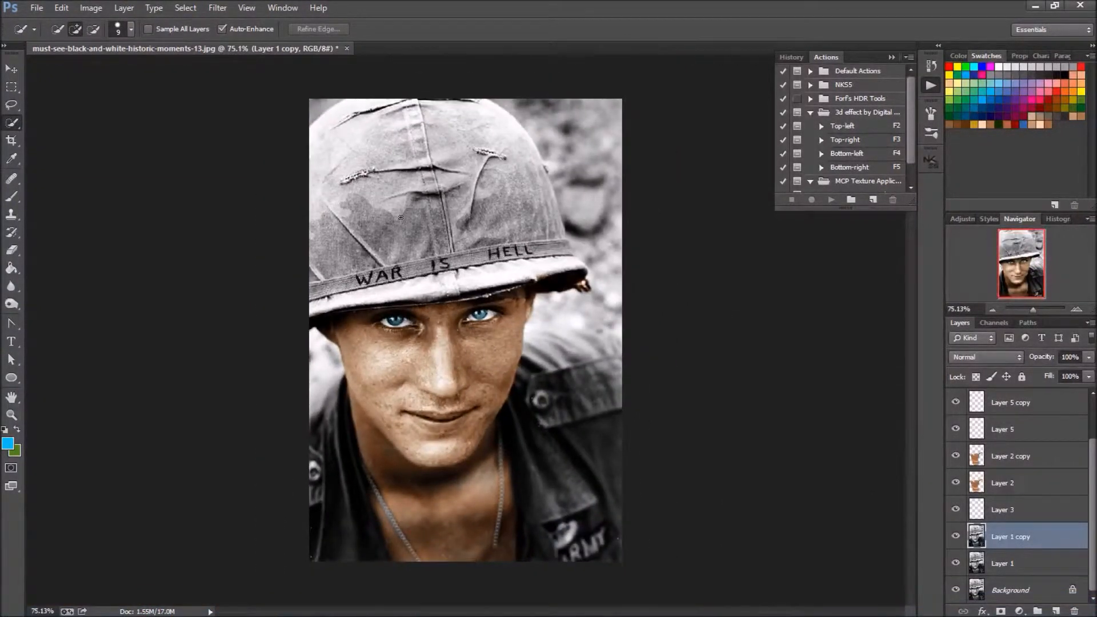
pyautogui.scroll(1, 400, 217)
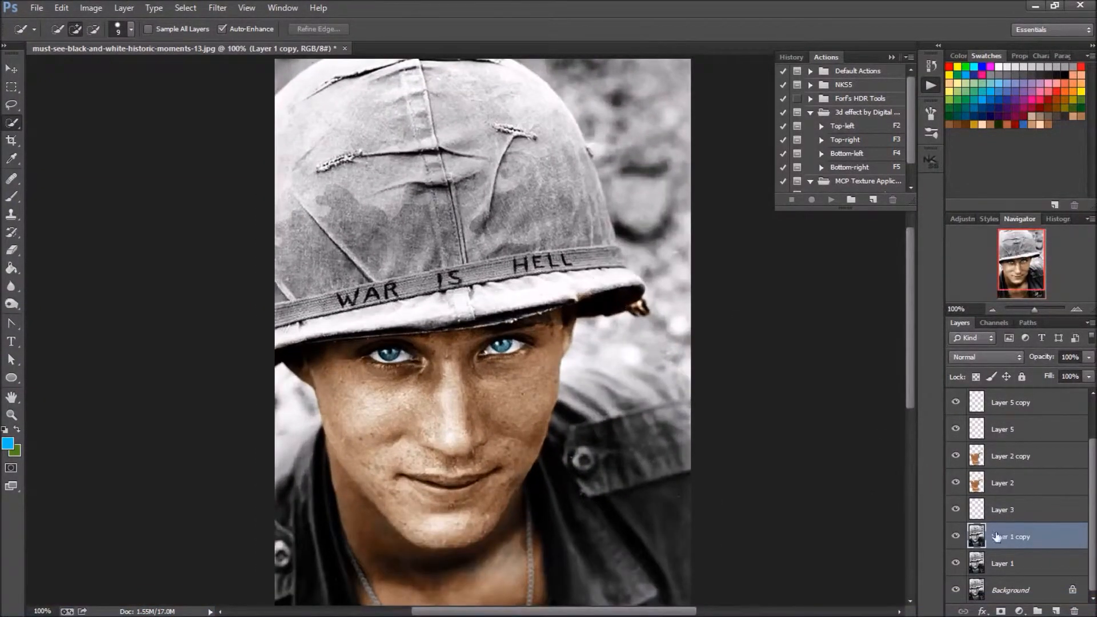
pyautogui.moveTo(349, 140)
pyautogui.mouseDown()
pyautogui.moveTo(316, 205)
pyautogui.moveTo(445, 125)
pyautogui.moveTo(491, 176)
pyautogui.moveTo(503, 170)
pyautogui.moveTo(484, 92)
pyautogui.moveTo(576, 265)
pyautogui.moveTo(611, 282)
pyautogui.mouseUp()
pyautogui.moveTo(535, 278)
pyautogui.mouseDown()
pyautogui.moveTo(341, 321)
pyautogui.moveTo(303, 236)
pyautogui.mouseUp()
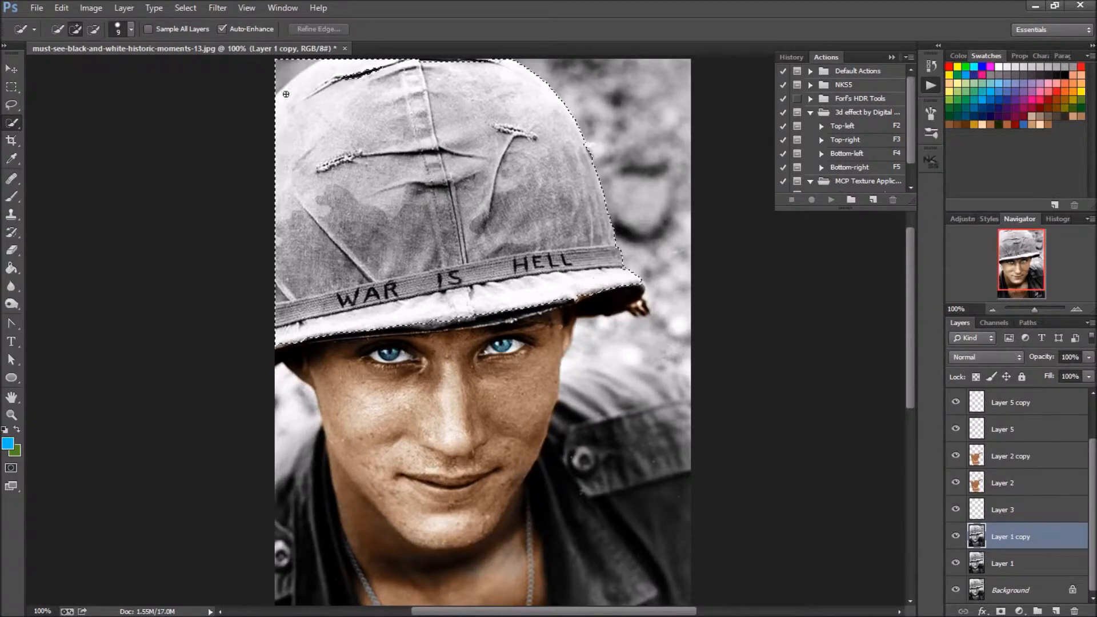
pyautogui.scroll(5, 549, 198)
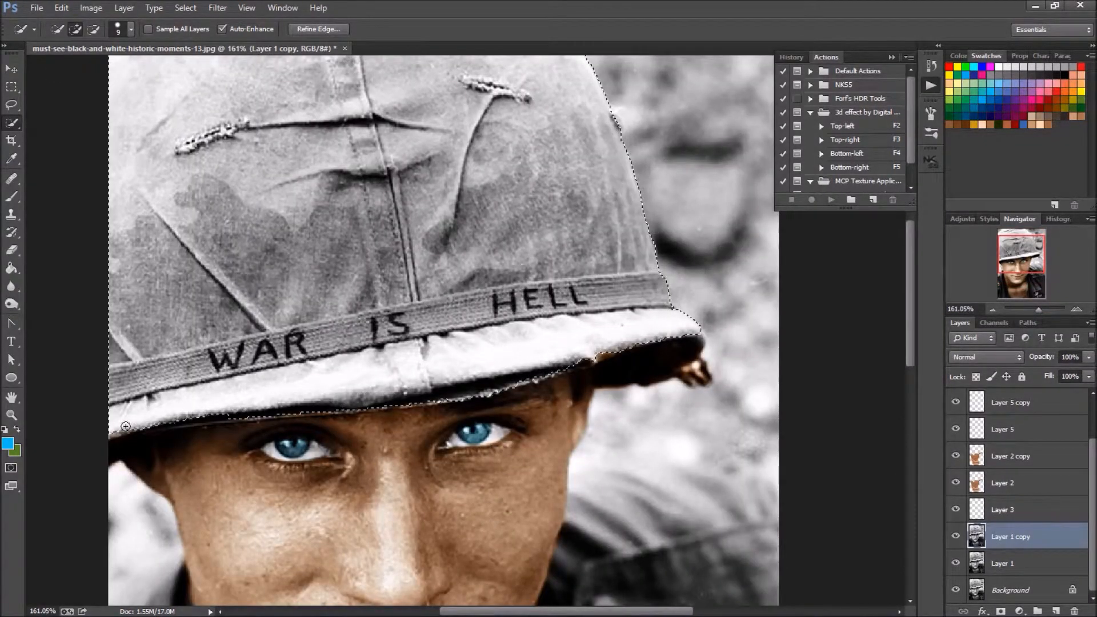
pyautogui.scroll(-5, 146, 421)
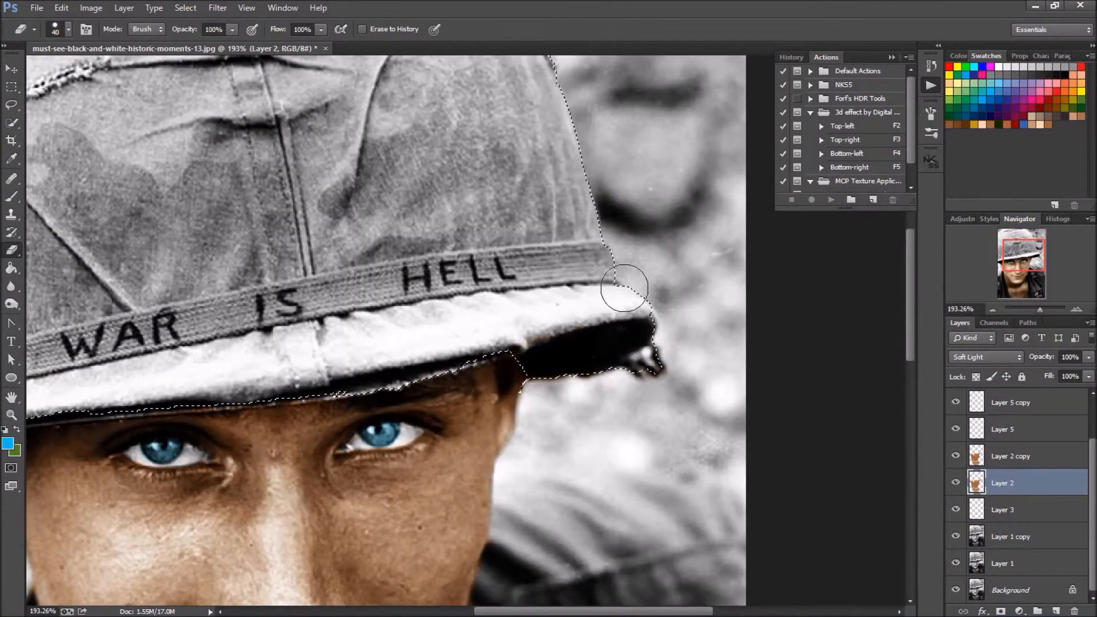
# Clean the stray skin colour off the helmet brim on Layer 2 with the Eraser inside the helmet selection
pyautogui.scroll(-8, 626, 288)
pyautogui.scroll(8, 553, 257)
pyautogui.press('[')
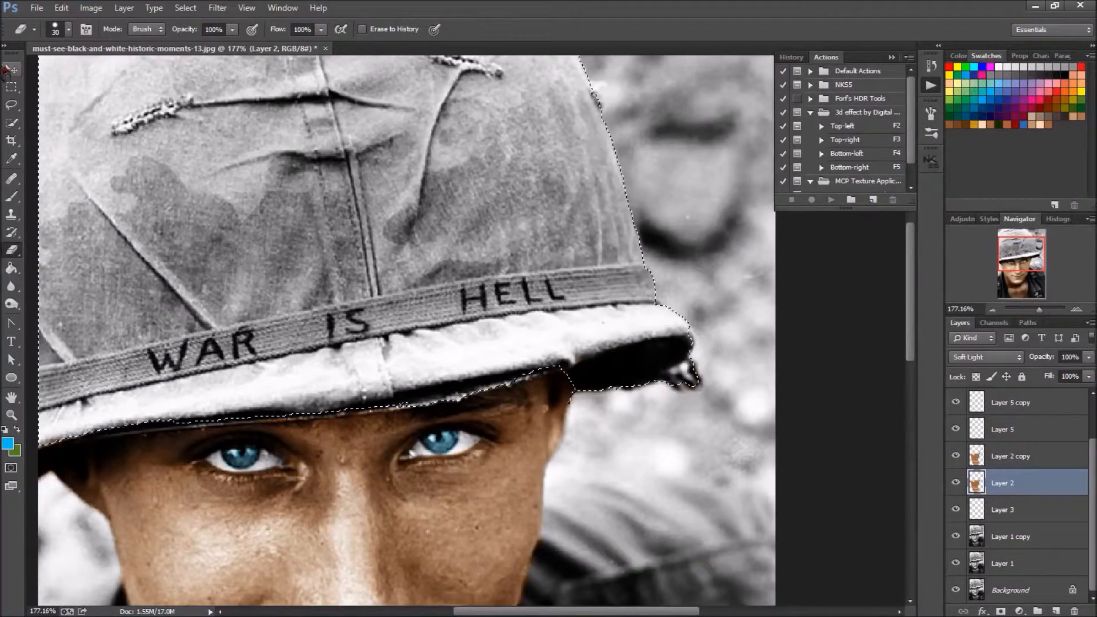
# Try to subtract the lettered helmet band from the selection with the Quick Selection tool on Layer 1 copy
pyautogui.click(1010, 535)
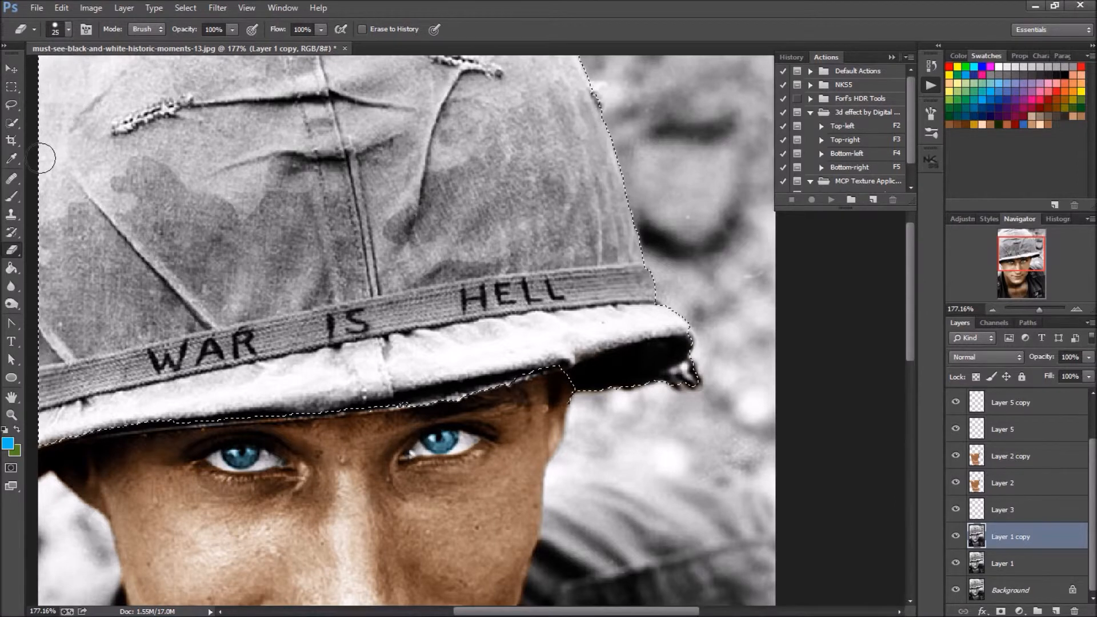
pyautogui.click(15, 127)
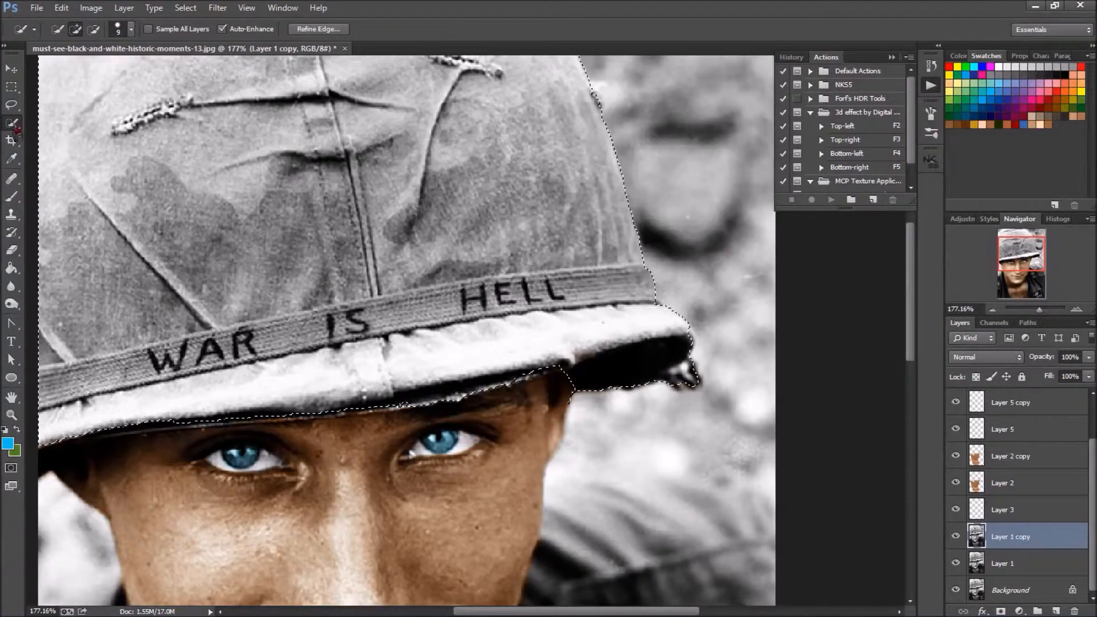
pyautogui.click(93, 31)
pyautogui.keyDown('alt'); pyautogui.scroll(1, 524, 293); pyautogui.keyUp('alt')
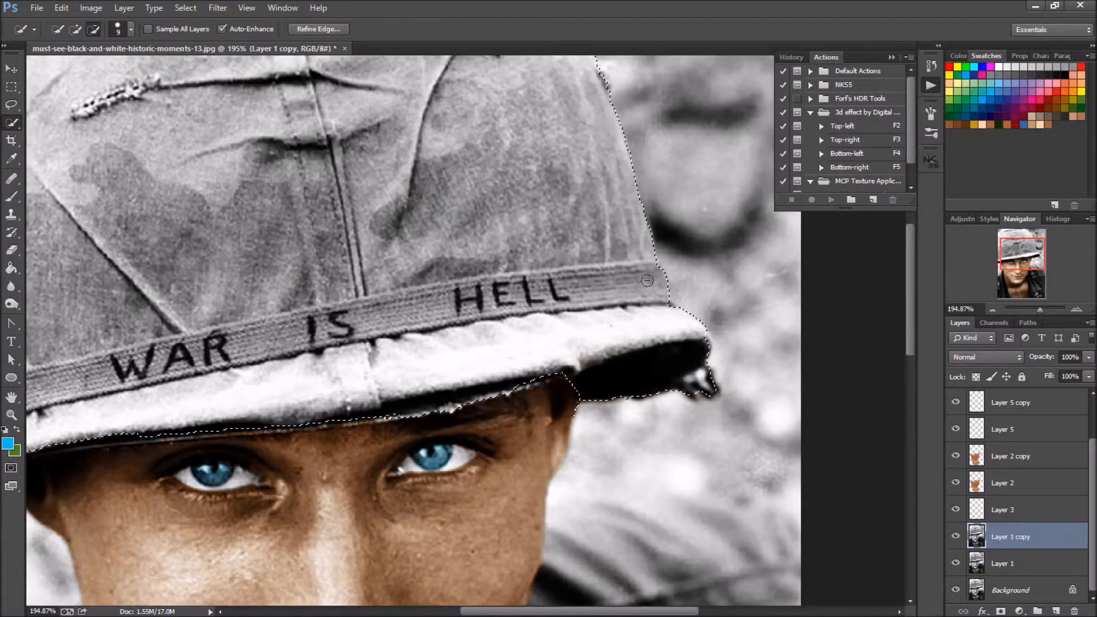
pyautogui.moveTo(565, 287)
pyautogui.mouseDown()
pyautogui.moveTo(349, 315)
pyautogui.moveTo(345, 306)
pyautogui.moveTo(232, 336)
pyautogui.mouseUp()
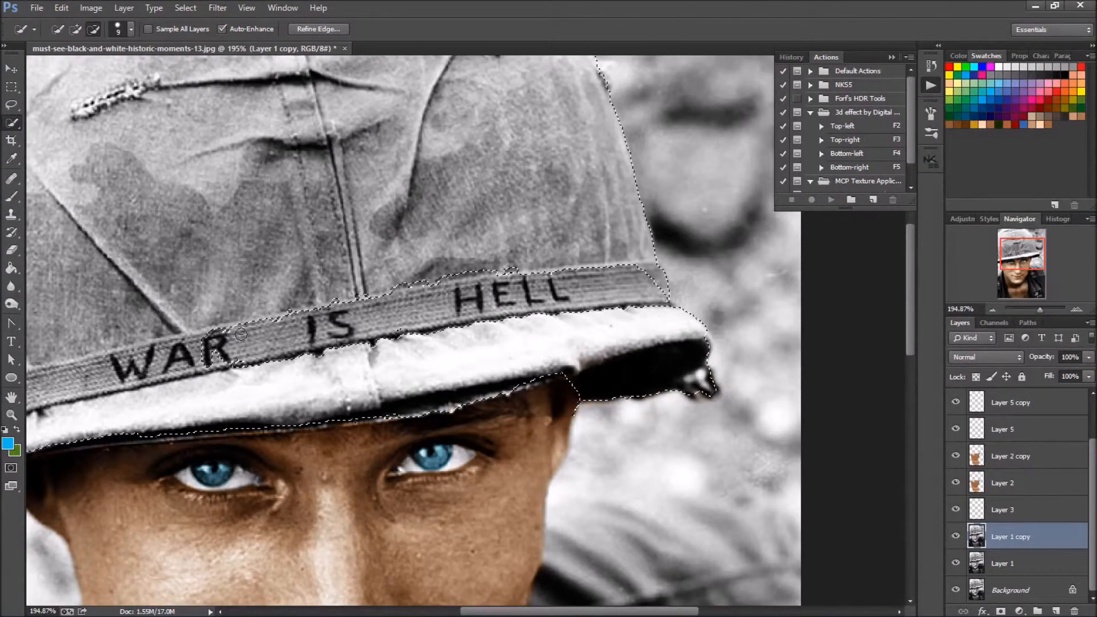
pyautogui.moveTo(240, 335); pyautogui.dragTo(239, 334)
pyautogui.click(239, 334)
# Undo the band's subtraction from the helmet selection and make Layer 2 the active layer
pyautogui.hotkey('alt', ']')
pyautogui.hotkey('alt', ']')
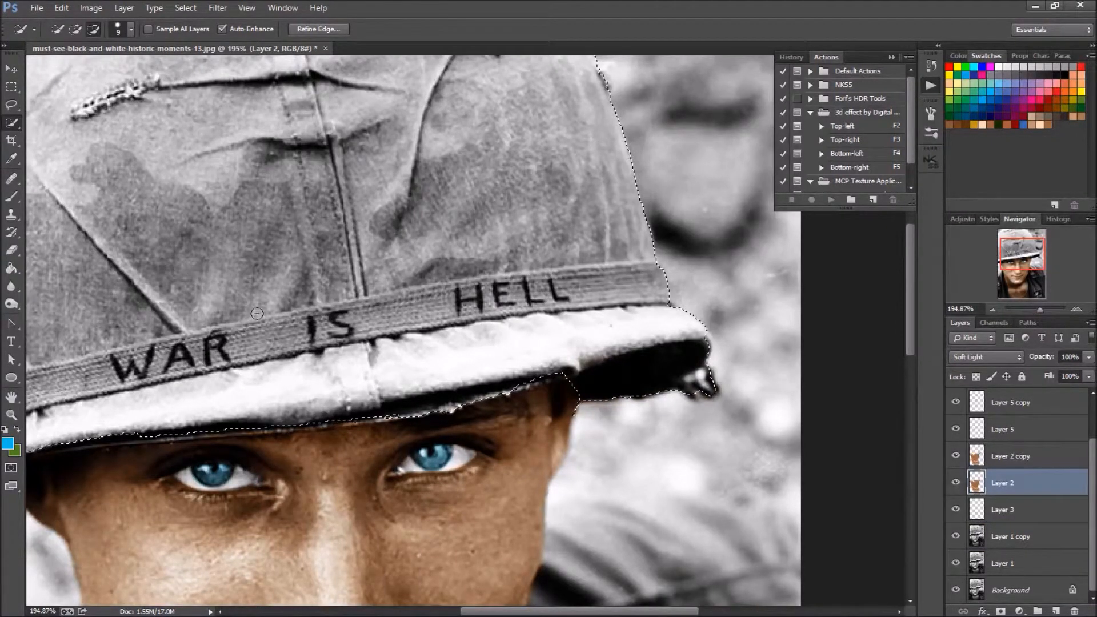
pyautogui.scroll(-2, 256, 314)
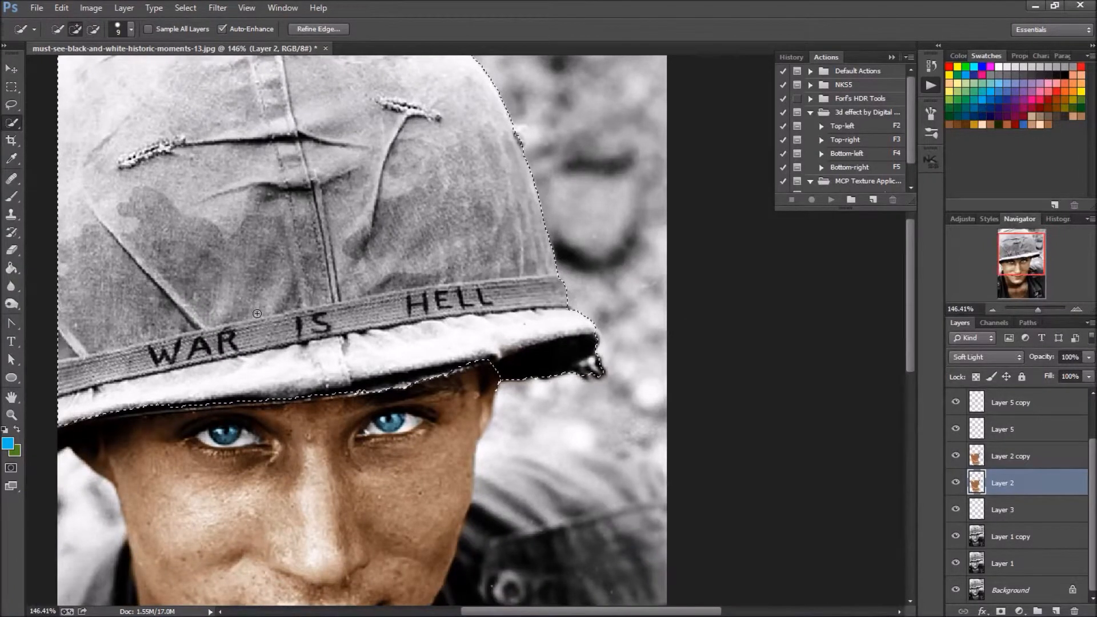
# Exclude the lettered band from the helmet selection by painting over it in black in Quick Mask mode with a 25 px brush
pyautogui.press('q')
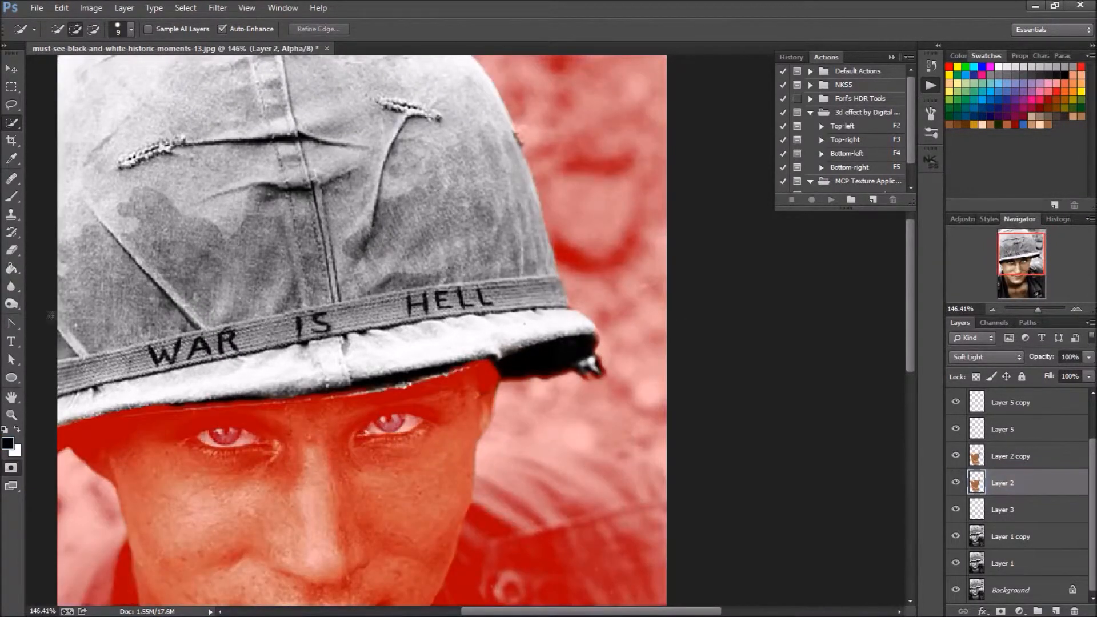
pyautogui.click(11, 196)
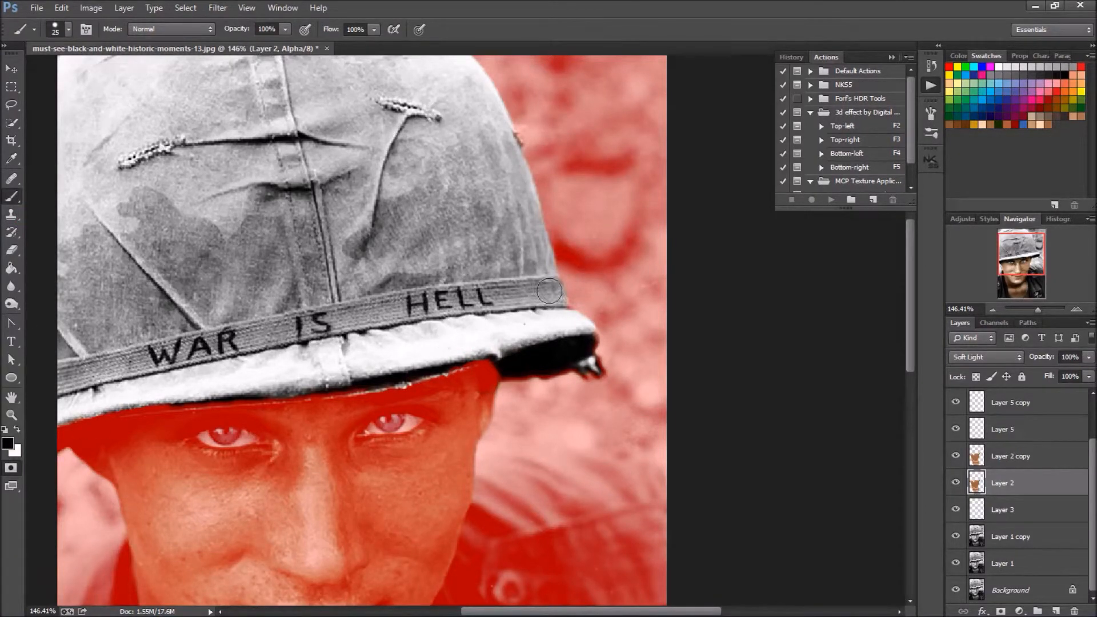
pyautogui.scroll(4, 552, 291)
pyautogui.moveTo(553, 292)
pyautogui.mouseDown()
pyautogui.moveTo(496, 295)
pyautogui.moveTo(282, 322)
pyautogui.moveTo(409, 310)
pyautogui.mouseUp()
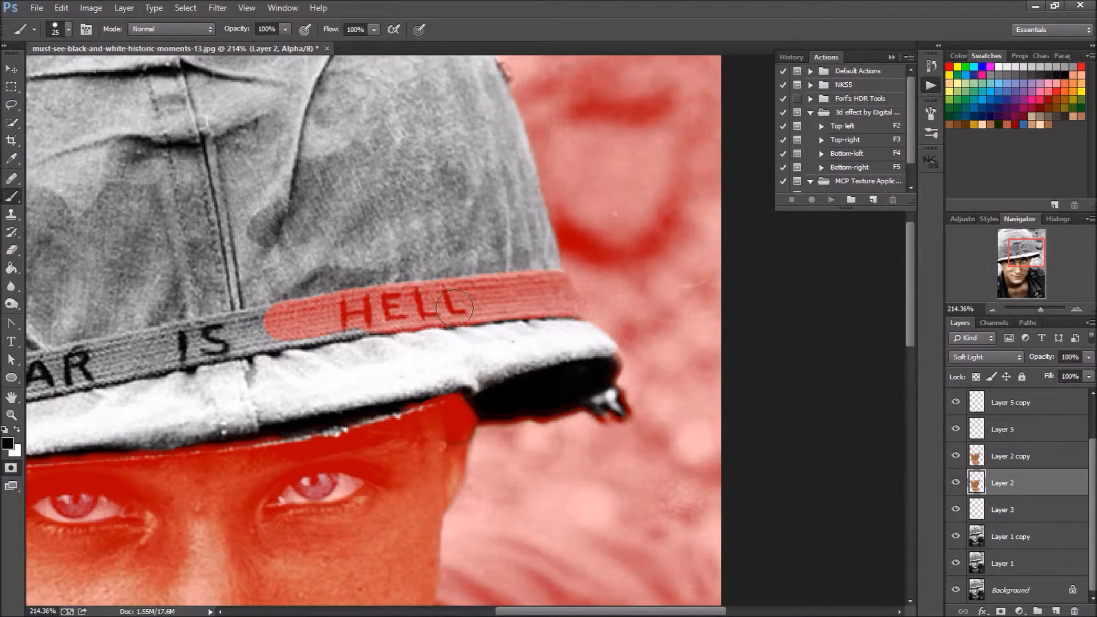
pyautogui.moveTo(353, 318)
pyautogui.mouseDown()
pyautogui.moveTo(298, 330)
pyautogui.moveTo(370, 314)
pyautogui.moveTo(362, 316)
pyautogui.mouseUp()
pyautogui.moveTo(244, 329)
pyautogui.mouseDown()
pyautogui.moveTo(425, 322)
pyautogui.moveTo(439, 282)
pyautogui.moveTo(474, 289)
pyautogui.moveTo(305, 328)
pyautogui.mouseUp()
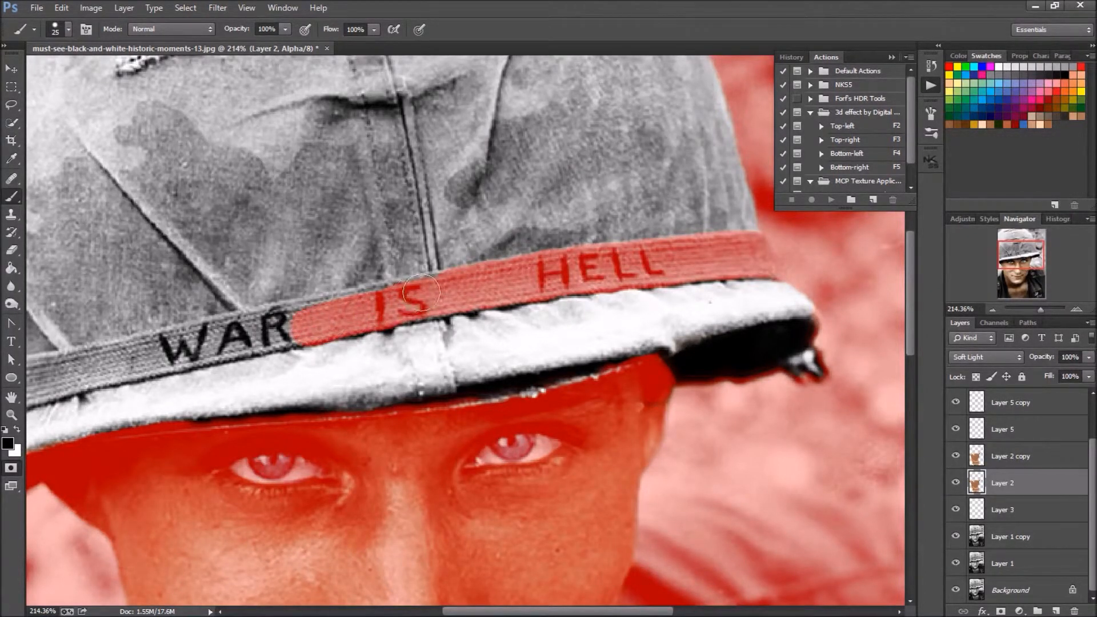
pyautogui.moveTo(448, 299)
pyautogui.mouseDown()
pyautogui.moveTo(282, 323)
pyautogui.moveTo(320, 322)
pyautogui.moveTo(331, 308)
pyautogui.moveTo(306, 326)
pyautogui.moveTo(184, 348)
pyautogui.moveTo(258, 315)
pyautogui.moveTo(176, 345)
pyautogui.moveTo(34, 372)
pyautogui.moveTo(86, 372)
pyautogui.mouseUp()
pyautogui.scroll(-3, 83, 373)
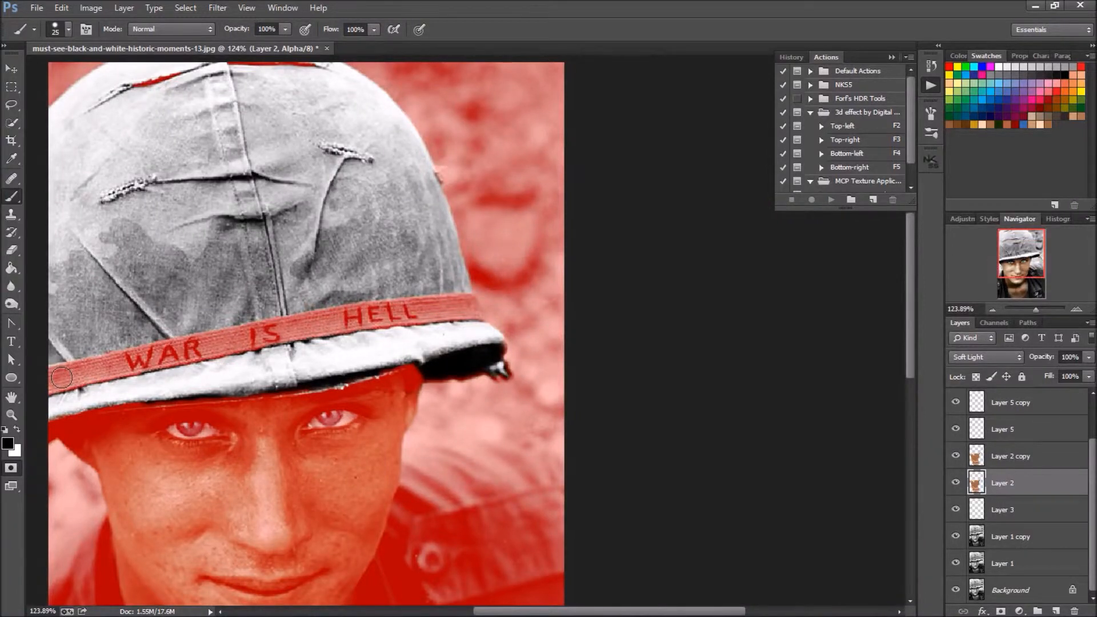
pyautogui.press('q')
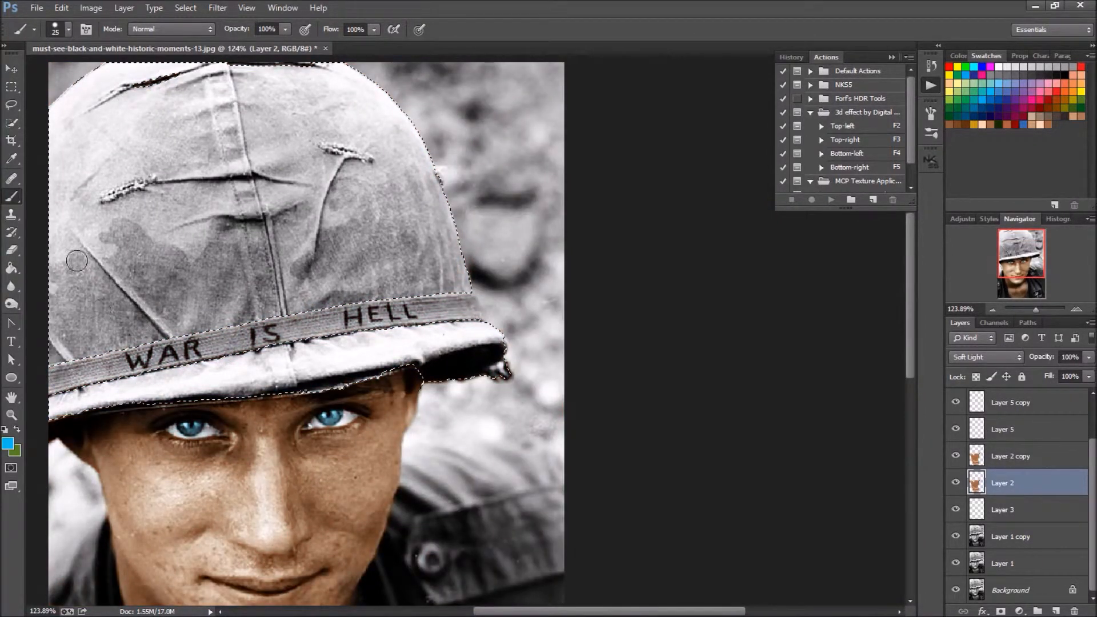
# Add a new layer above Layer 5 copy and name it Helmet
pyautogui.click(1007, 414)
pyautogui.click(1056, 612)
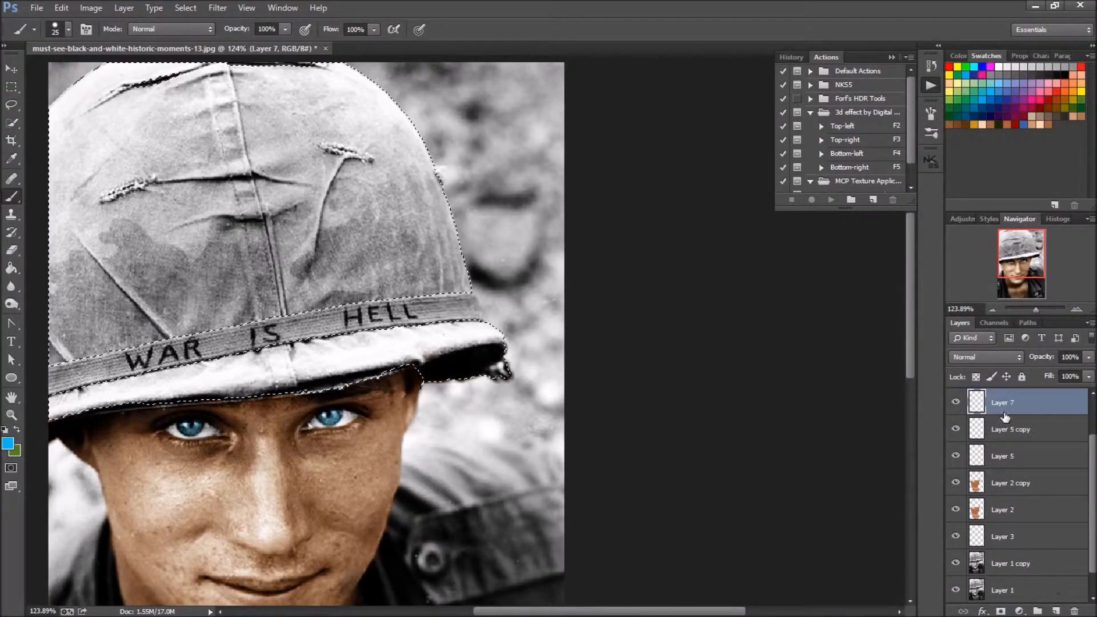
pyautogui.doubleClick(1007, 407)
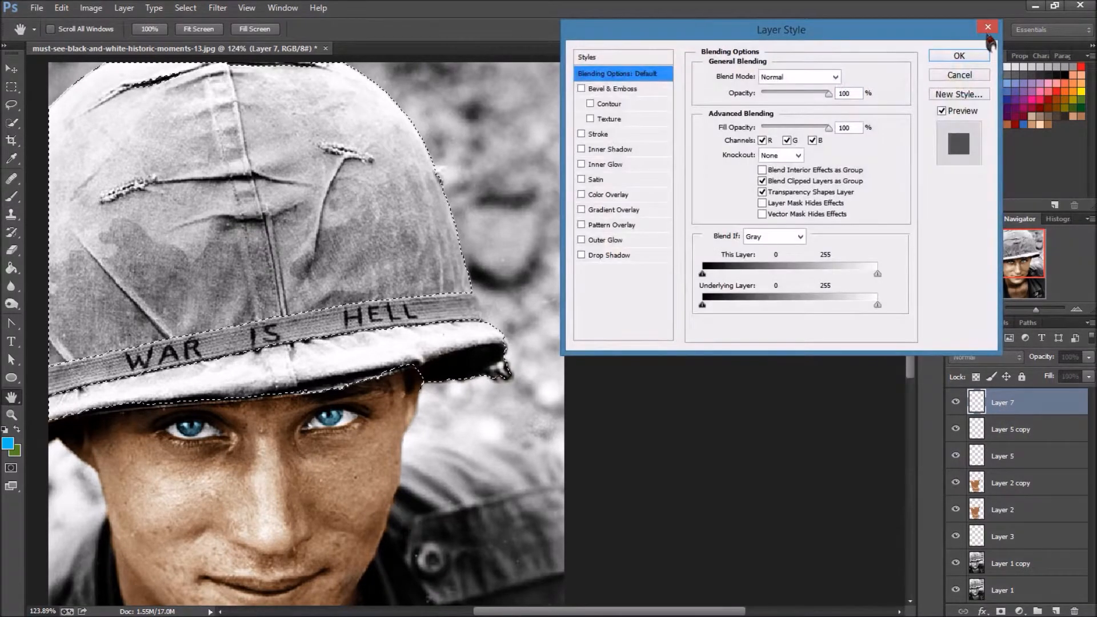
pyautogui.click(972, 77)
pyautogui.doubleClick(1003, 403)
pyautogui.write('h')
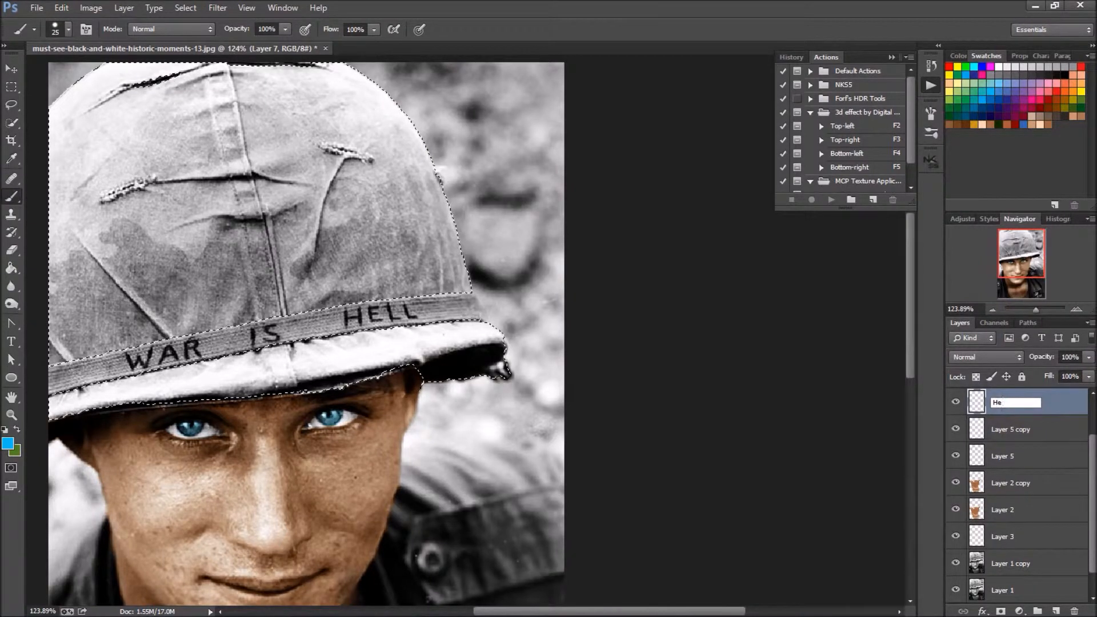
pyautogui.press('Return')
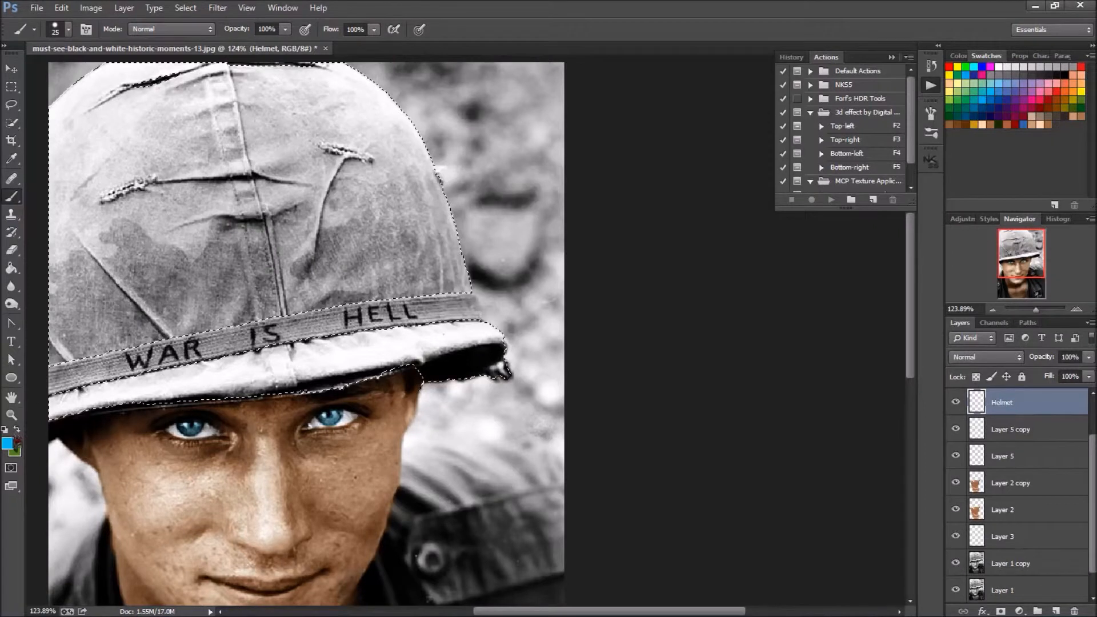
# Paint the selected helmet areas on the Helmet layer green (RGB 89, 133, 39) with a 300 px brush
pyautogui.click(1082, 98)
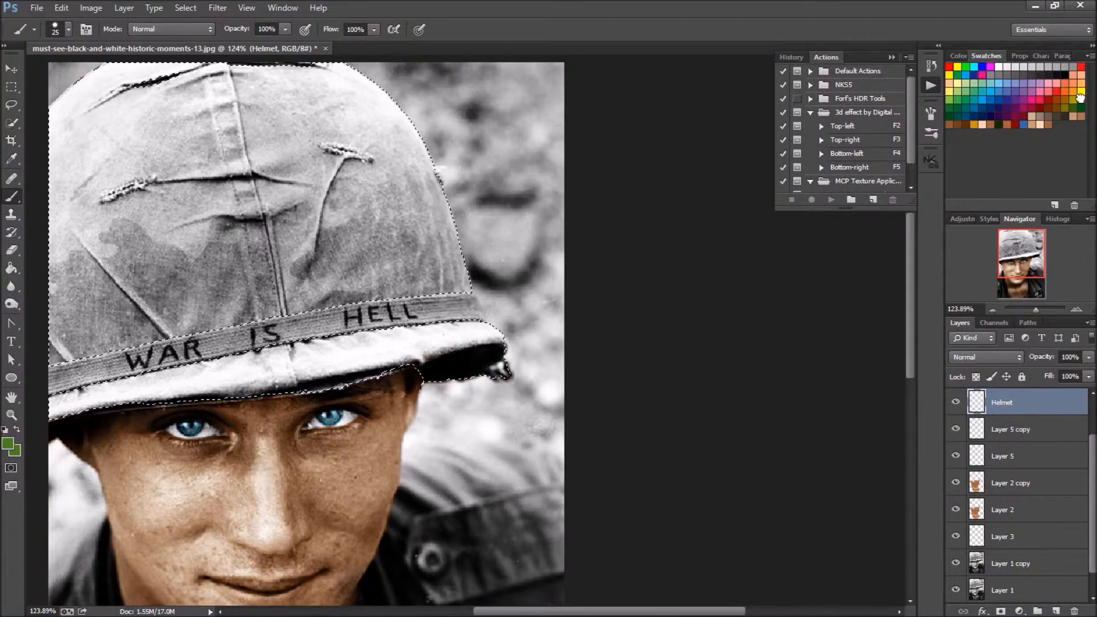
pyautogui.click(958, 57)
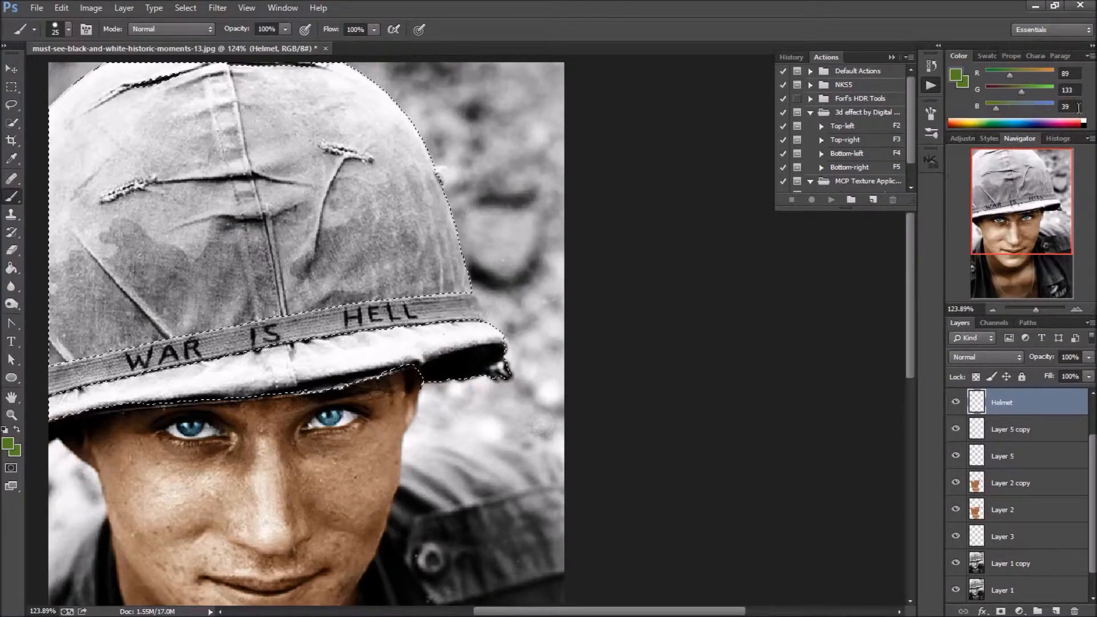
pyautogui.scroll(-4, 285, 334)
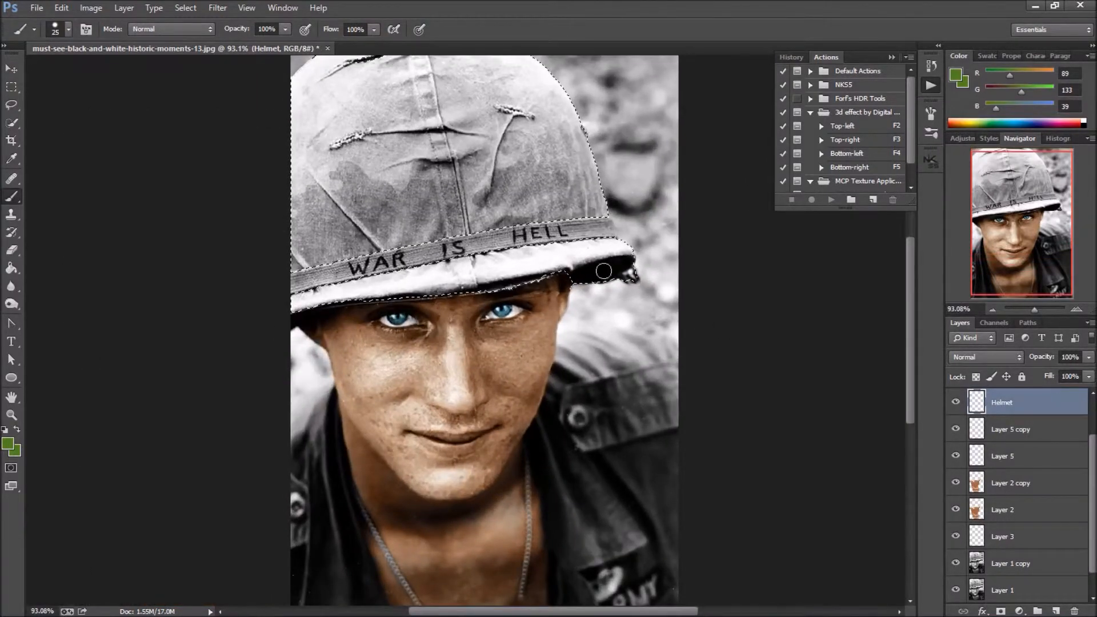
pyautogui.press(']')
pyautogui.press(']')
pyautogui.press(']')
pyautogui.press(']')
pyautogui.press(']')
pyautogui.press(']')
pyautogui.press(']')
pyautogui.press(']')
pyautogui.press(']')
pyautogui.press(']')
pyautogui.press(']')
pyautogui.press(']')
pyautogui.press(']')
pyautogui.press(']')
pyautogui.moveTo(657, 257)
pyautogui.mouseDown()
pyautogui.moveTo(343, 172)
pyautogui.moveTo(543, 91)
pyautogui.mouseUp()
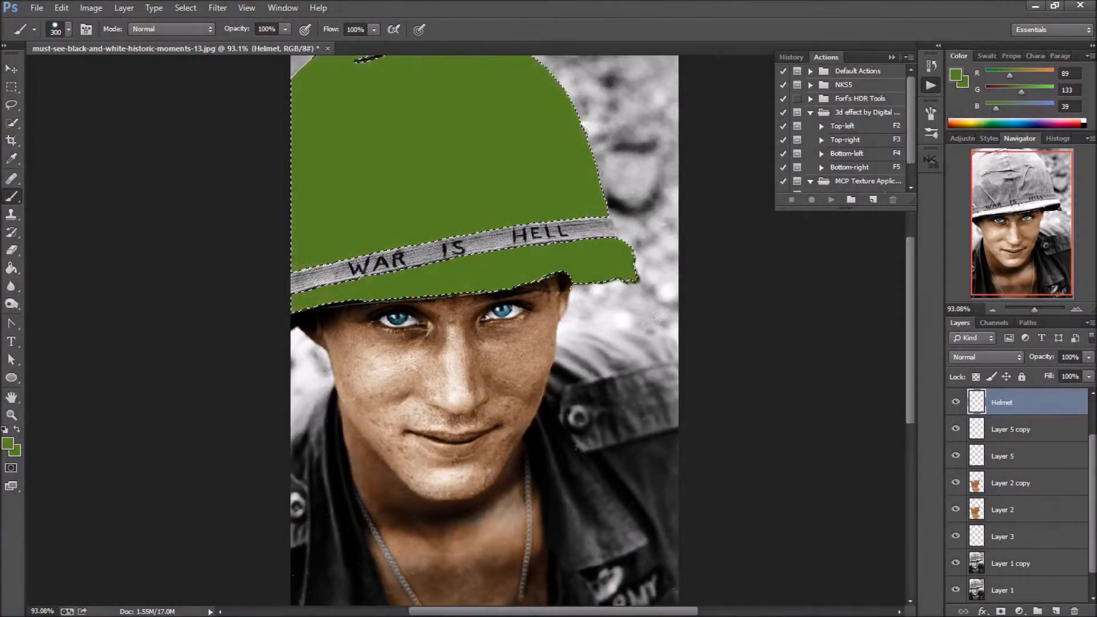
# Set the Helmet layer's blend mode to Color, copy the green paint to a new layer and hide the original
pyautogui.click(985, 357)
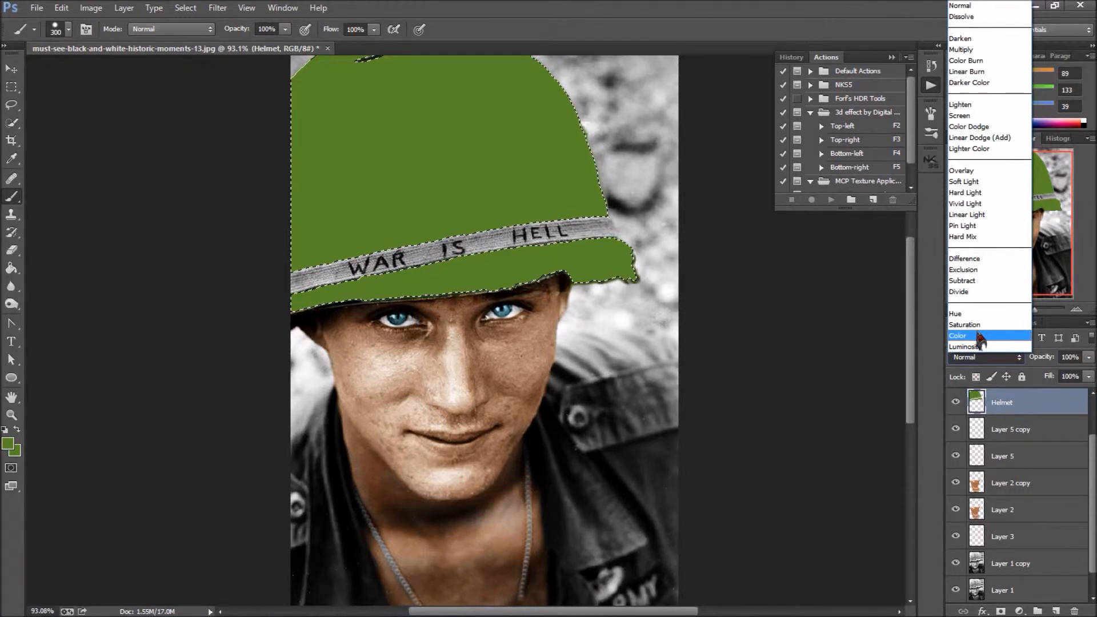
pyautogui.click(981, 338)
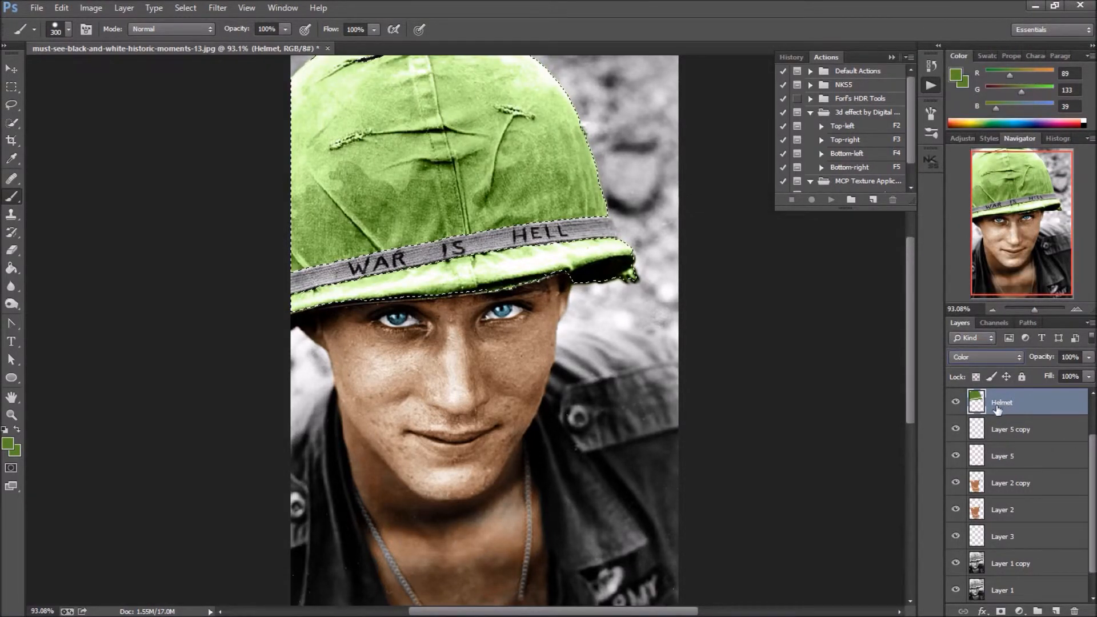
pyautogui.hotkey('ctrl', 'j')
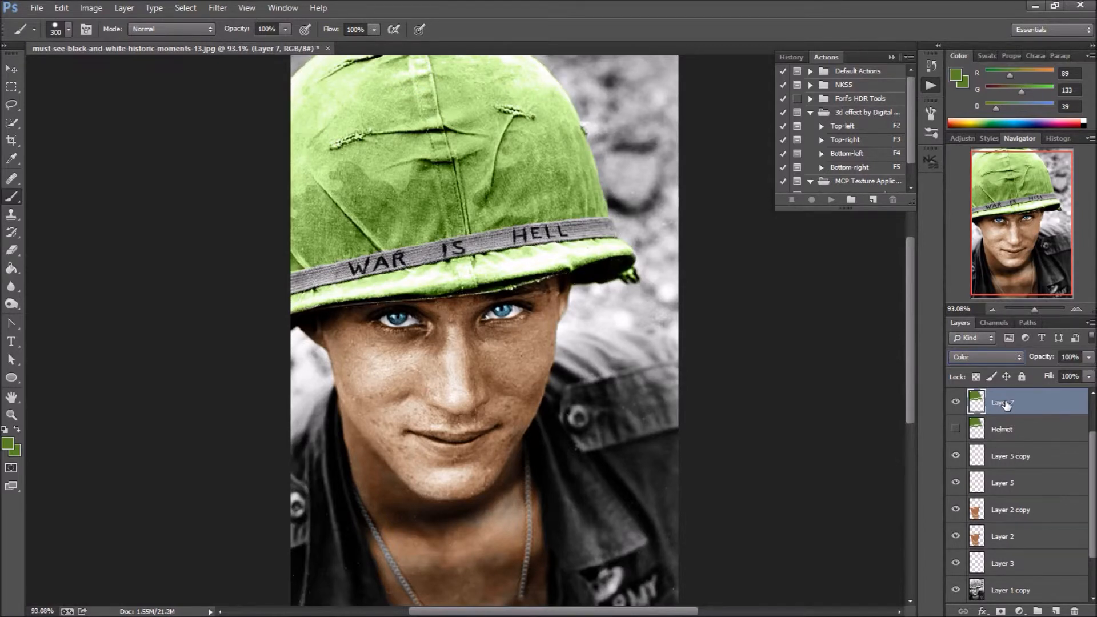
# Mute the green of Layer 7 with Hue/Saturation, using Saturation -70 and Lightness -53
pyautogui.hotkey('ctrl', 'u')
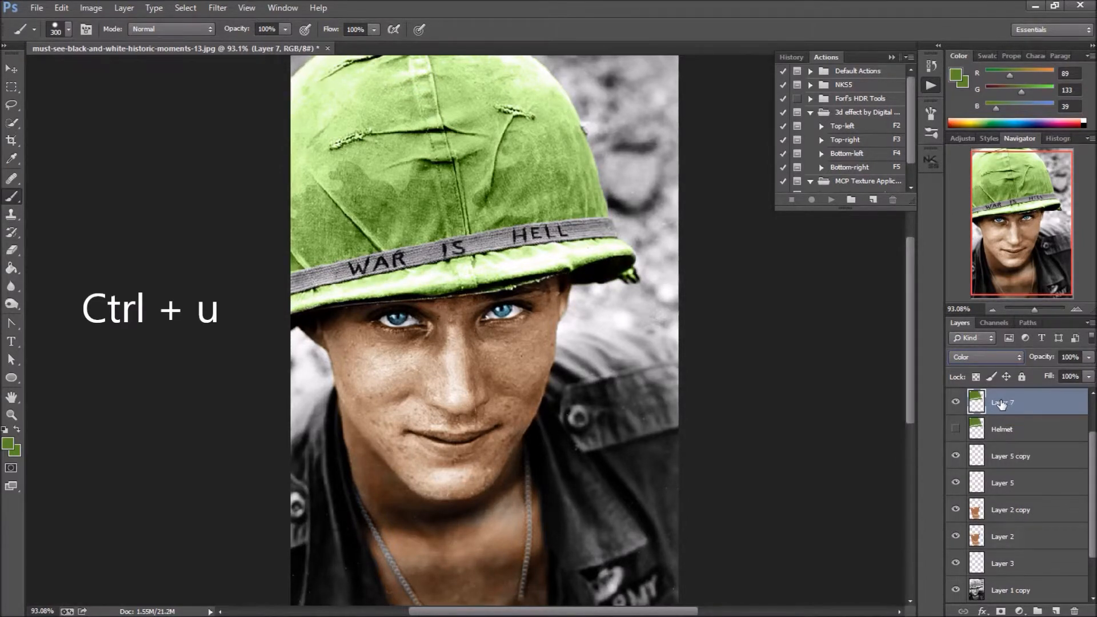
pyautogui.moveTo(881, 187); pyautogui.dragTo(789, 197)
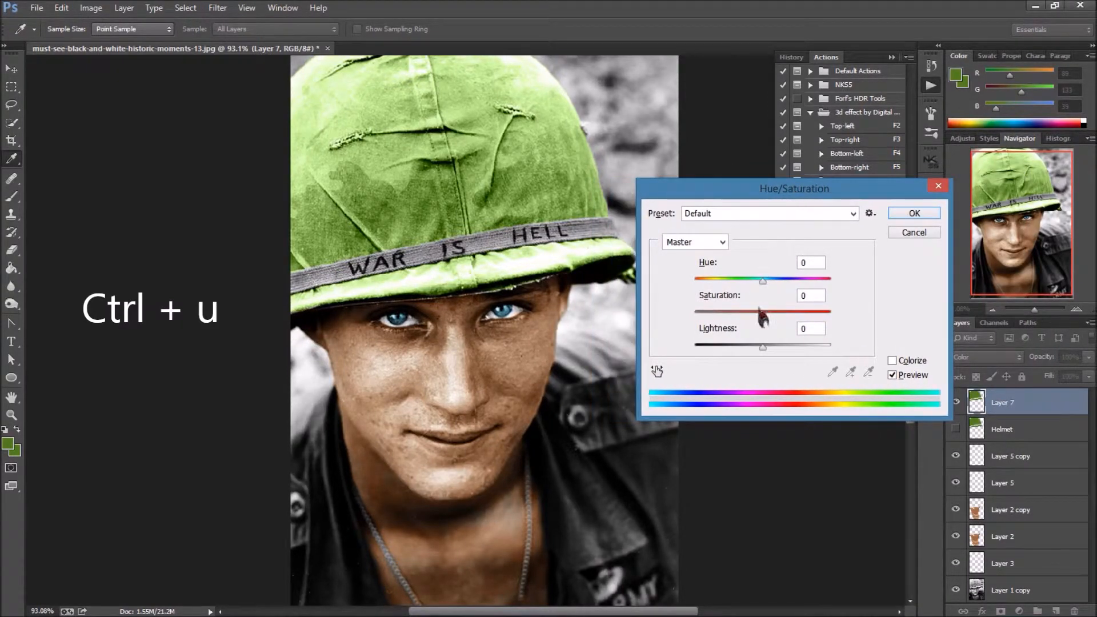
pyautogui.moveTo(764, 314); pyautogui.dragTo(715, 315)
pyautogui.moveTo(753, 347); pyautogui.dragTo(729, 348)
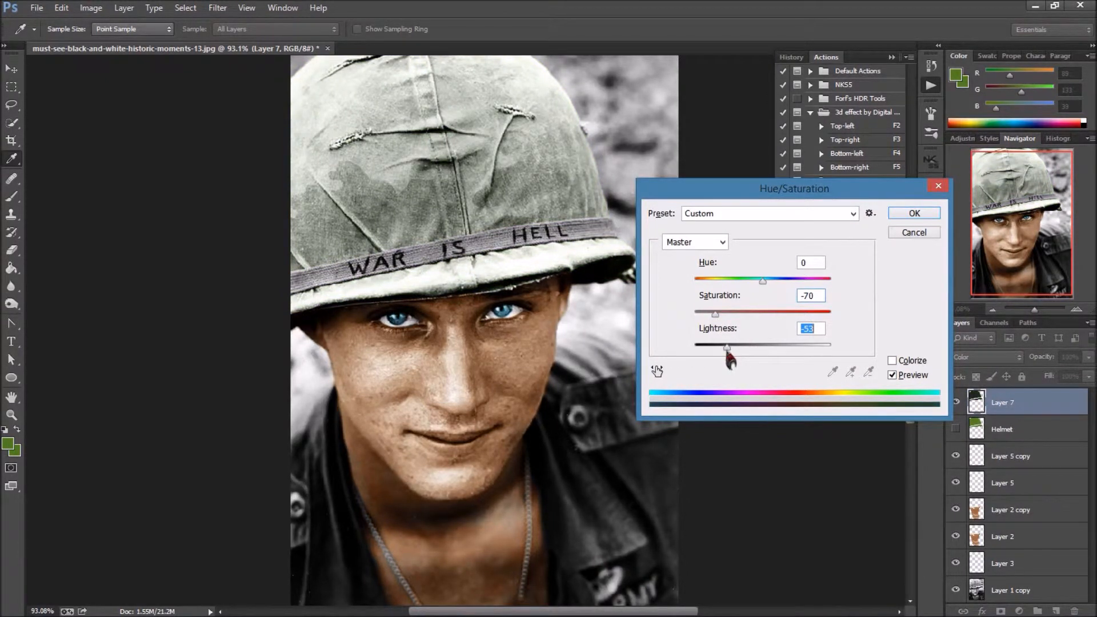
pyautogui.click(913, 213)
pyautogui.press('b')
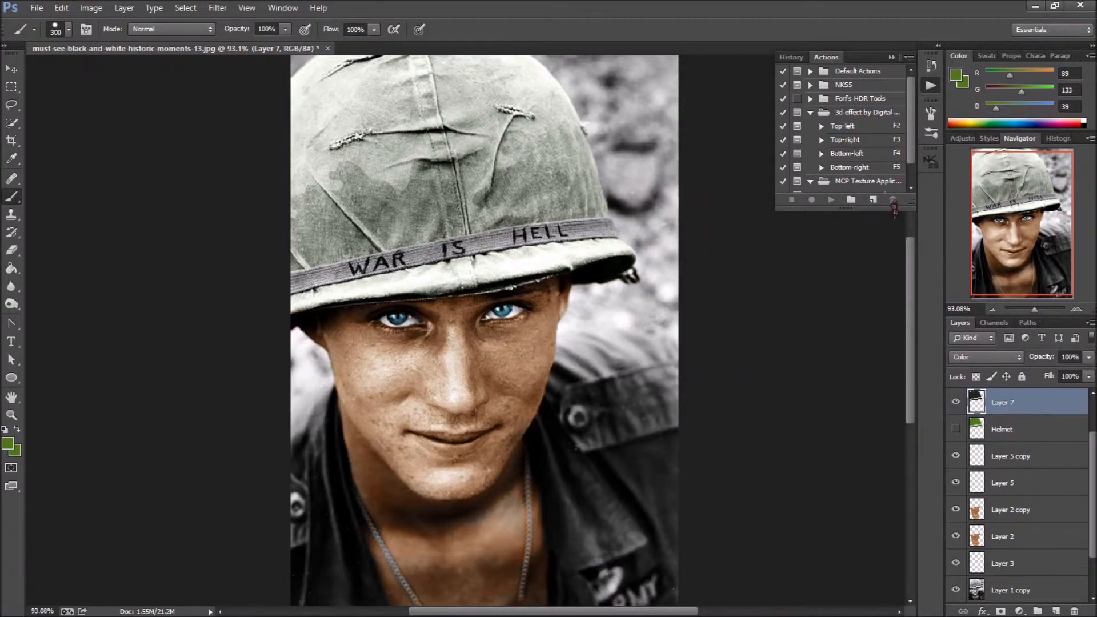
# Duplicate Layer 7, set the copy to Overlay at 61% opacity and compare the helmet with and without it
pyautogui.hotkey('ctrl', 'j')
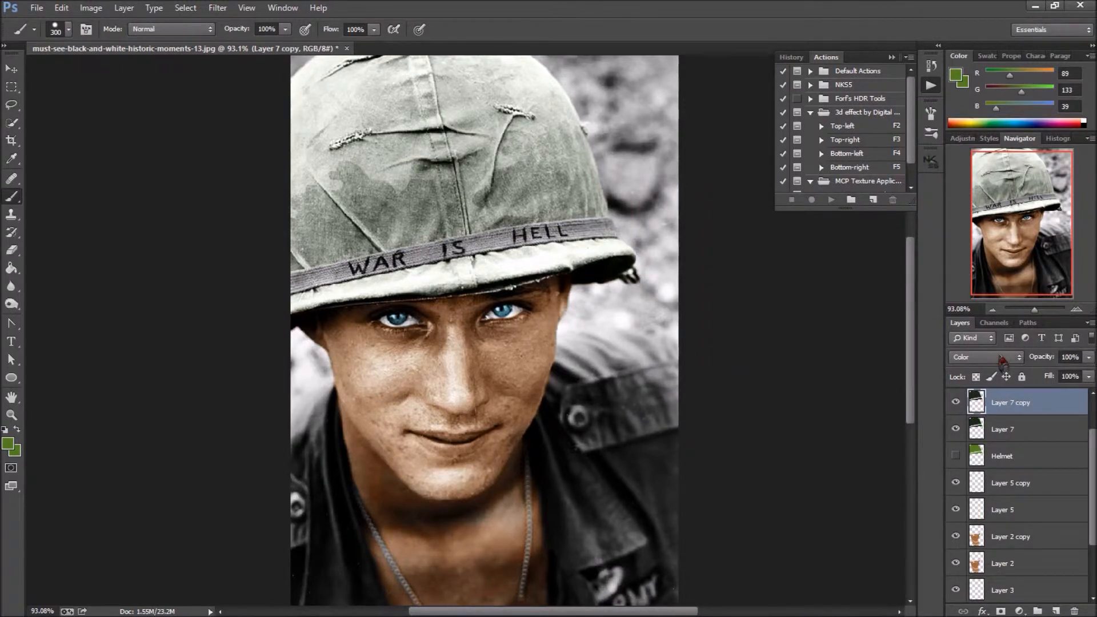
pyautogui.click(1003, 360)
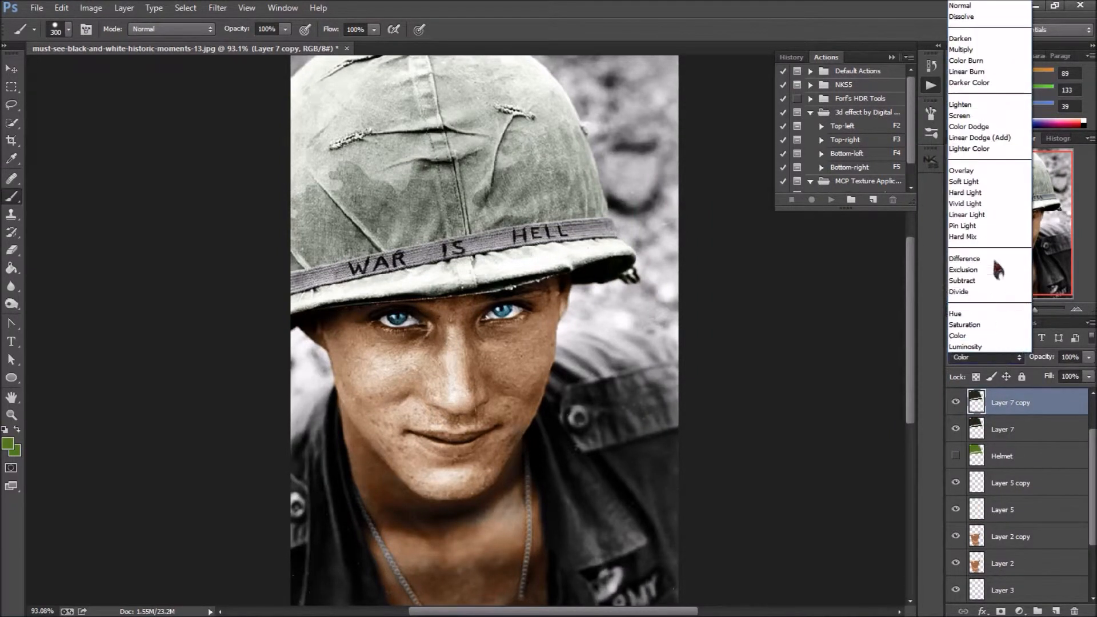
pyautogui.click(975, 179)
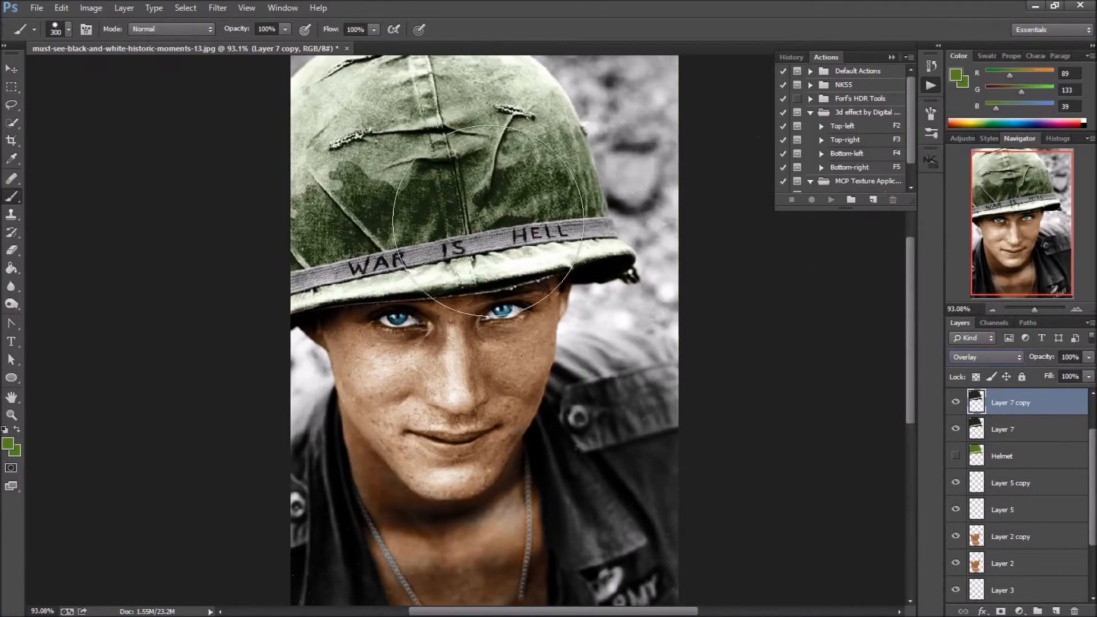
pyautogui.moveTo(1089, 359); pyautogui.dragTo(1064, 379)
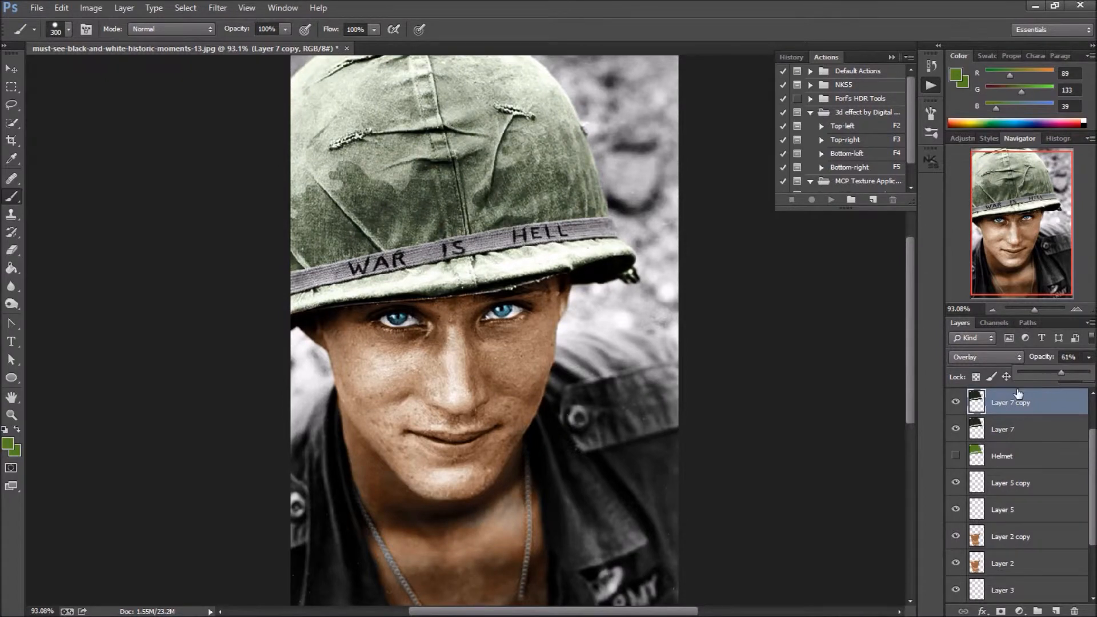
pyautogui.click(955, 404)
pyautogui.click(955, 404)
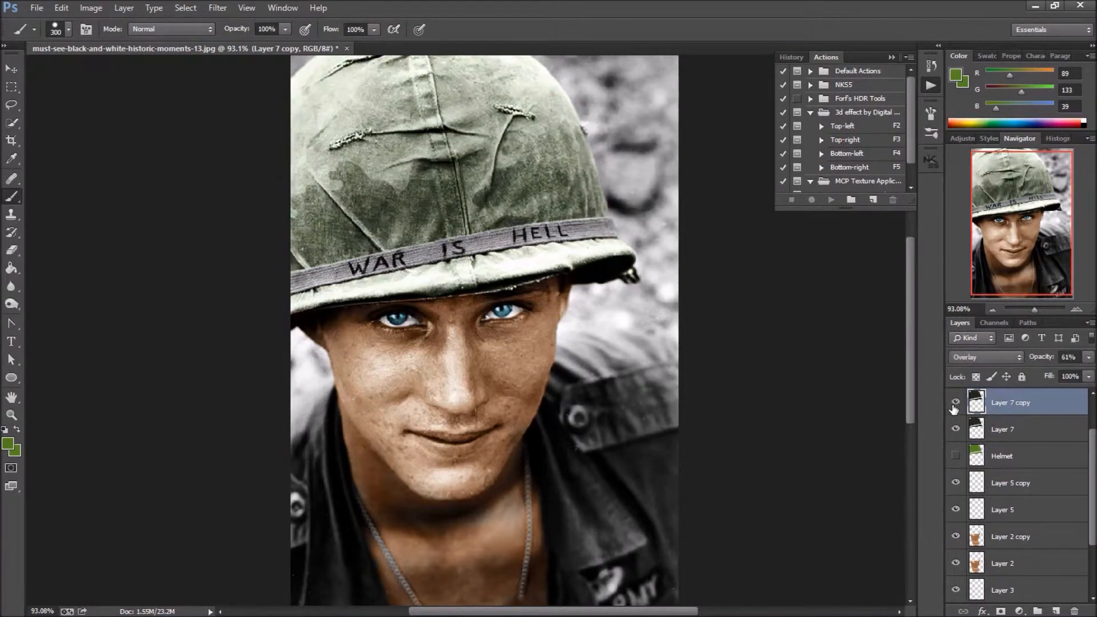
# On a new layer, mask the lettered helmet band by painting along its full length in Quick Mask mode and load the mask as a selection
pyautogui.click(1057, 608)
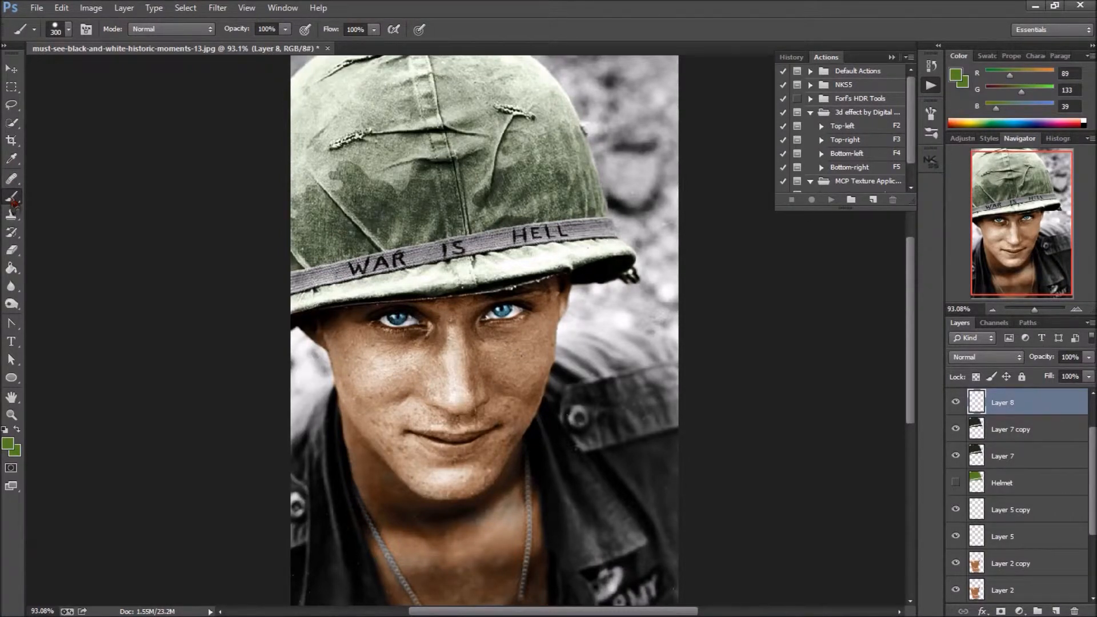
pyautogui.press('d')
pyautogui.press('q')
pyautogui.moveTo(366, 246)
pyautogui.mouseDown()
pyautogui.moveTo(690, 234)
pyautogui.moveTo(724, 263)
pyautogui.mouseUp()
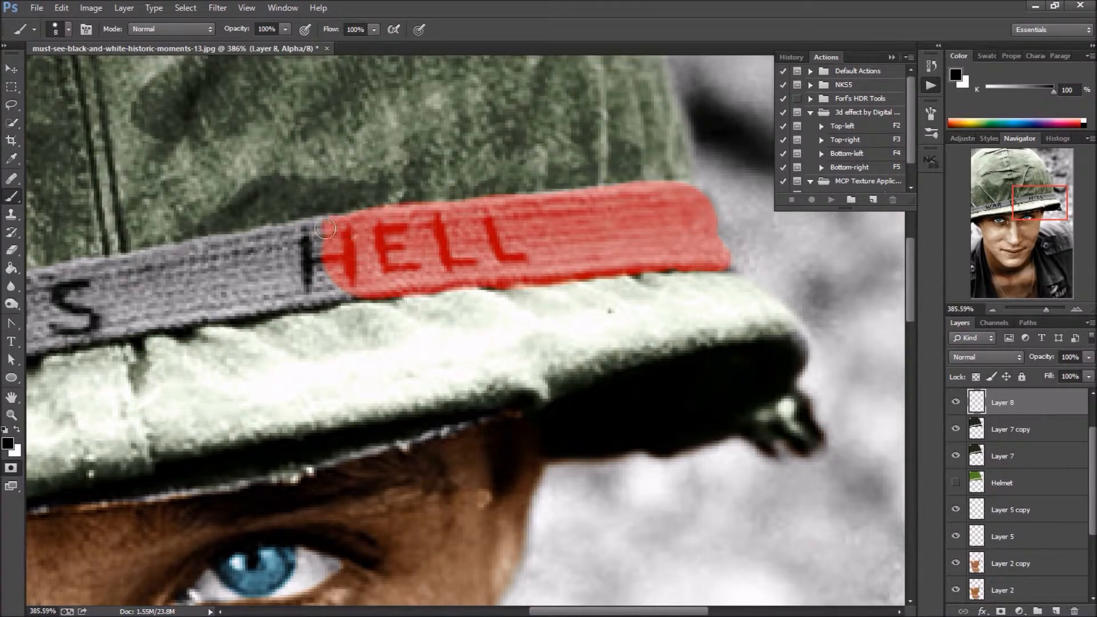
pyautogui.moveTo(331, 225); pyautogui.dragTo(176, 263)
pyautogui.moveTo(337, 283); pyautogui.dragTo(109, 322)
pyautogui.moveTo(1057, 214); pyautogui.dragTo(1031, 216)
pyautogui.moveTo(494, 321); pyautogui.dragTo(264, 361)
pyautogui.moveTo(503, 254); pyautogui.dragTo(200, 326)
pyautogui.moveTo(360, 277); pyautogui.dragTo(228, 349)
pyautogui.moveTo(1046, 309); pyautogui.dragTo(1042, 309)
pyautogui.moveTo(1013, 204); pyautogui.dragTo(1005, 209)
pyautogui.press(']')
pyautogui.press(']')
pyautogui.press(']')
pyautogui.moveTo(137, 343); pyautogui.dragTo(371, 306)
pyautogui.moveTo(271, 333); pyautogui.dragTo(128, 371)
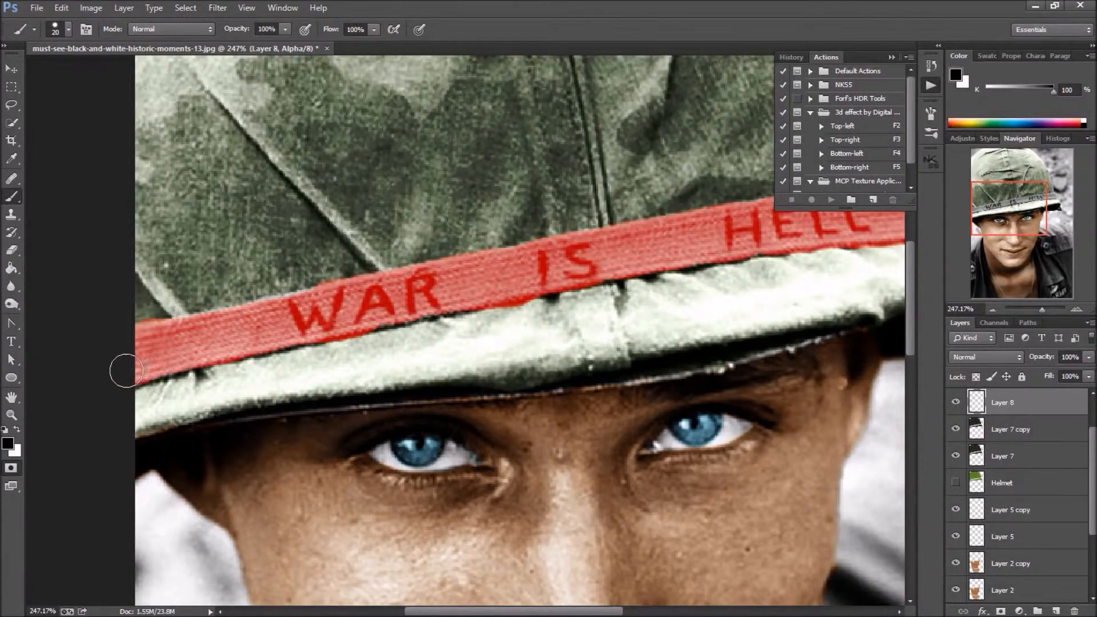
pyautogui.moveTo(313, 304); pyautogui.dragTo(257, 318)
pyautogui.scroll(-4, 377, 313)
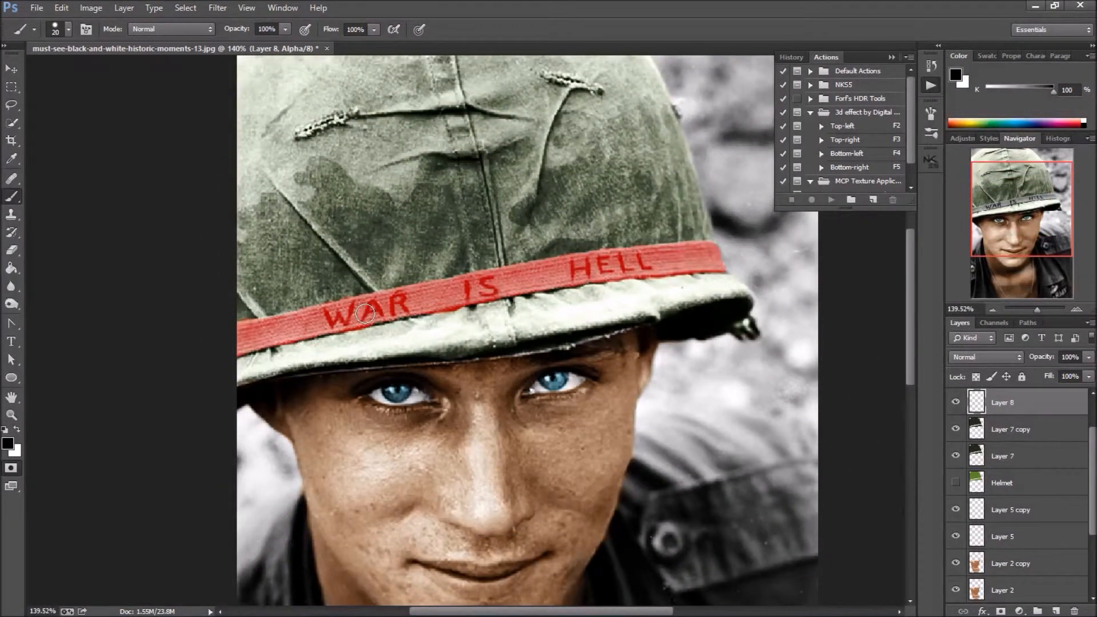
pyautogui.press('q')
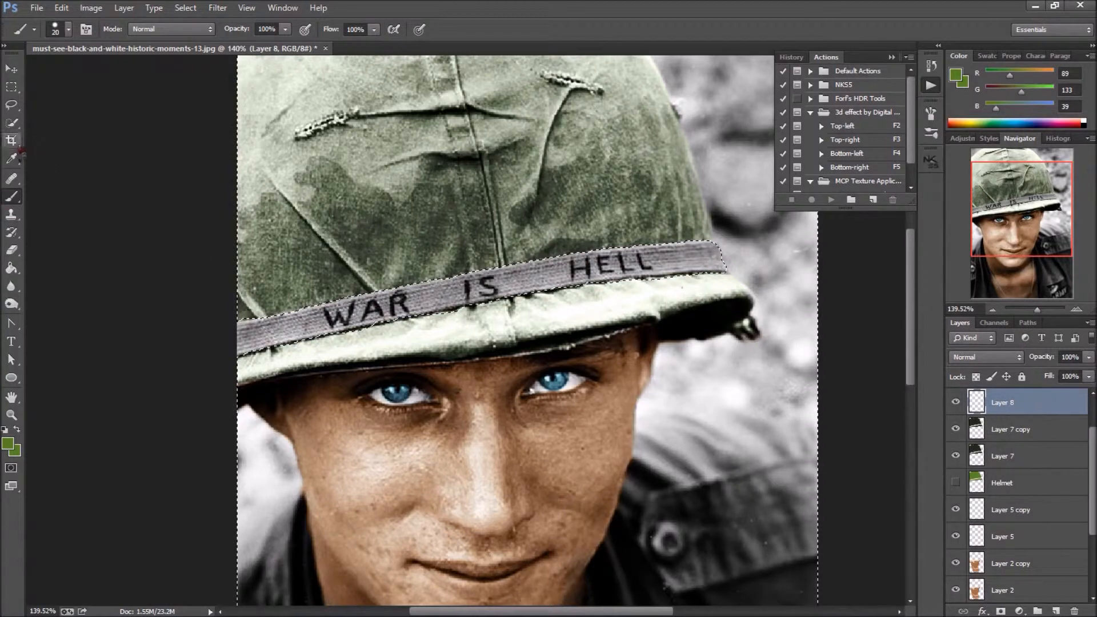
# Invert the selection so it covers only the lettered helmet band and paint the whole band brown on Layer 8
pyautogui.click(11, 122)
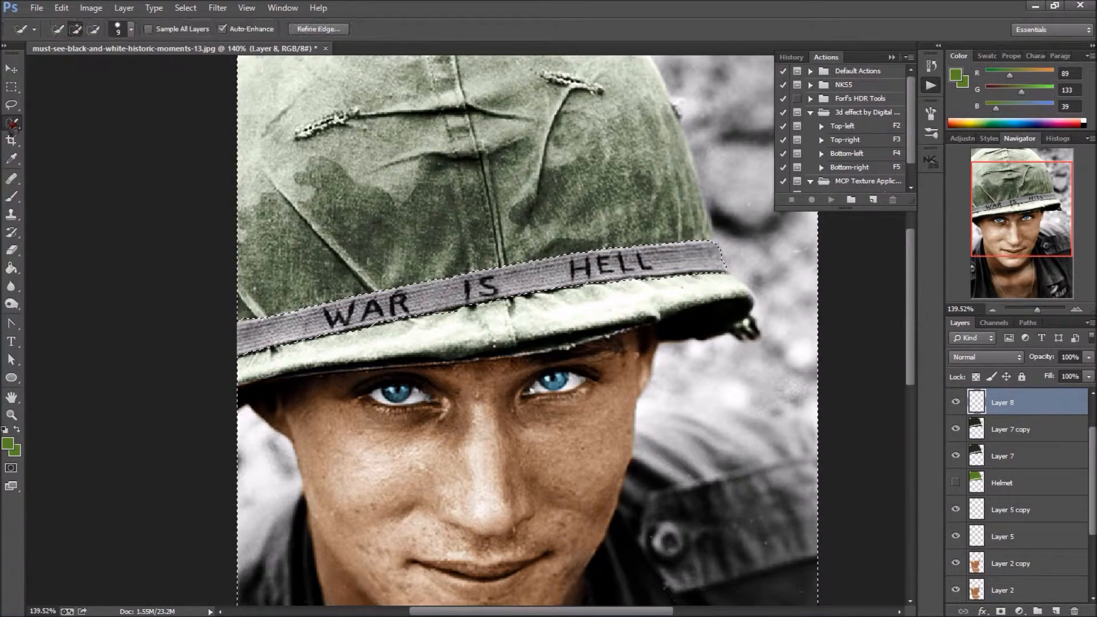
pyautogui.click(12, 197)
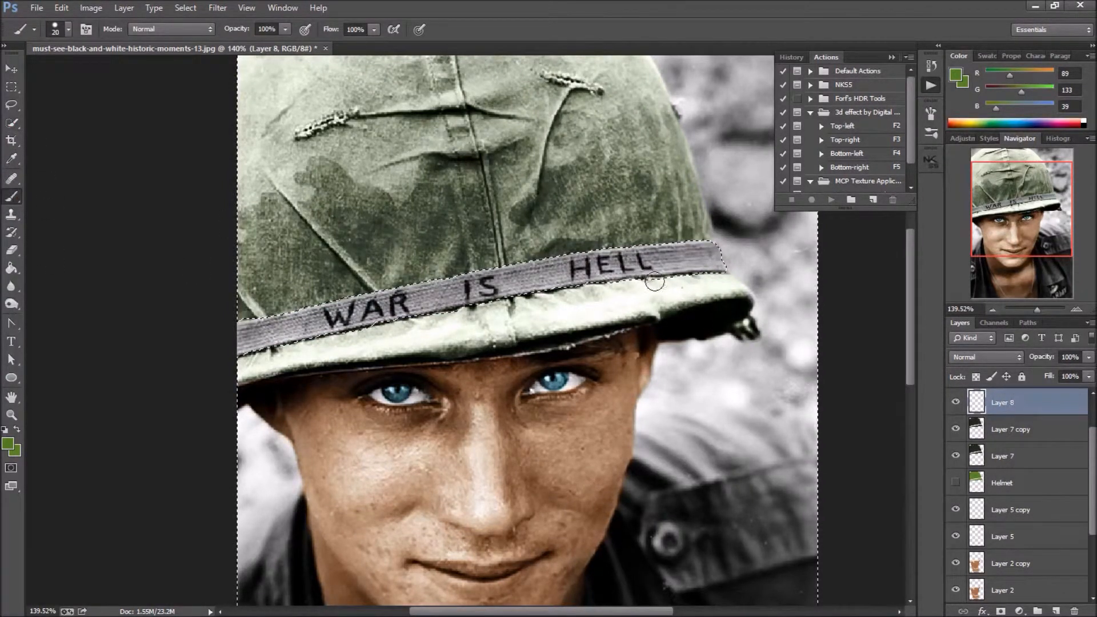
pyautogui.scroll(-1, 684, 288)
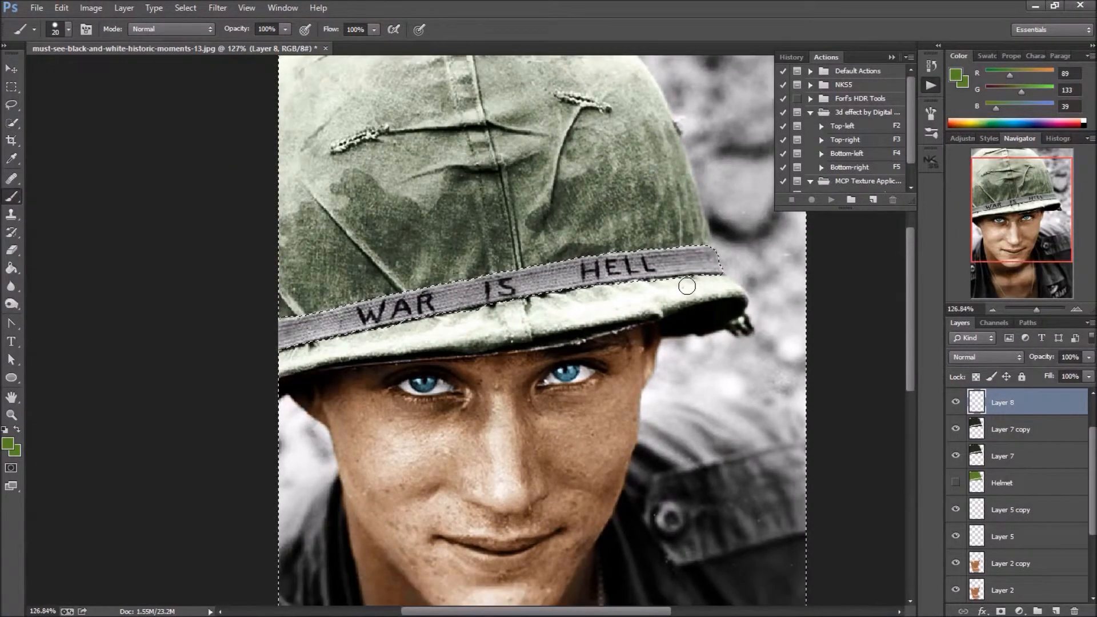
pyautogui.click(991, 56)
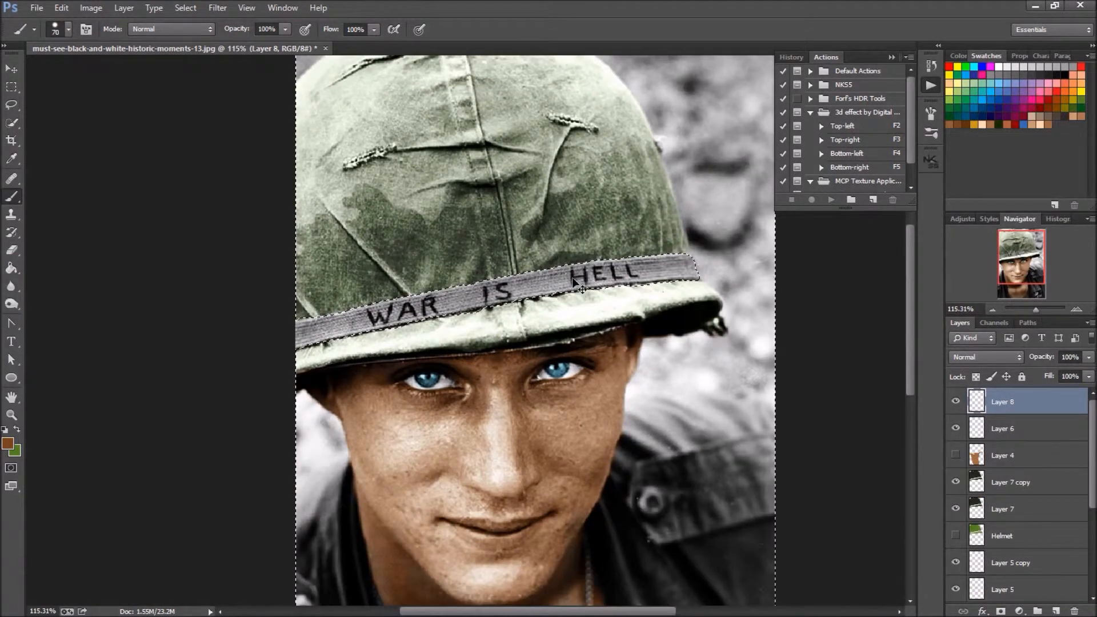
pyautogui.moveTo(612, 268)
pyautogui.mouseDown()
pyautogui.moveTo(689, 264)
pyautogui.moveTo(655, 270)
pyautogui.mouseUp()
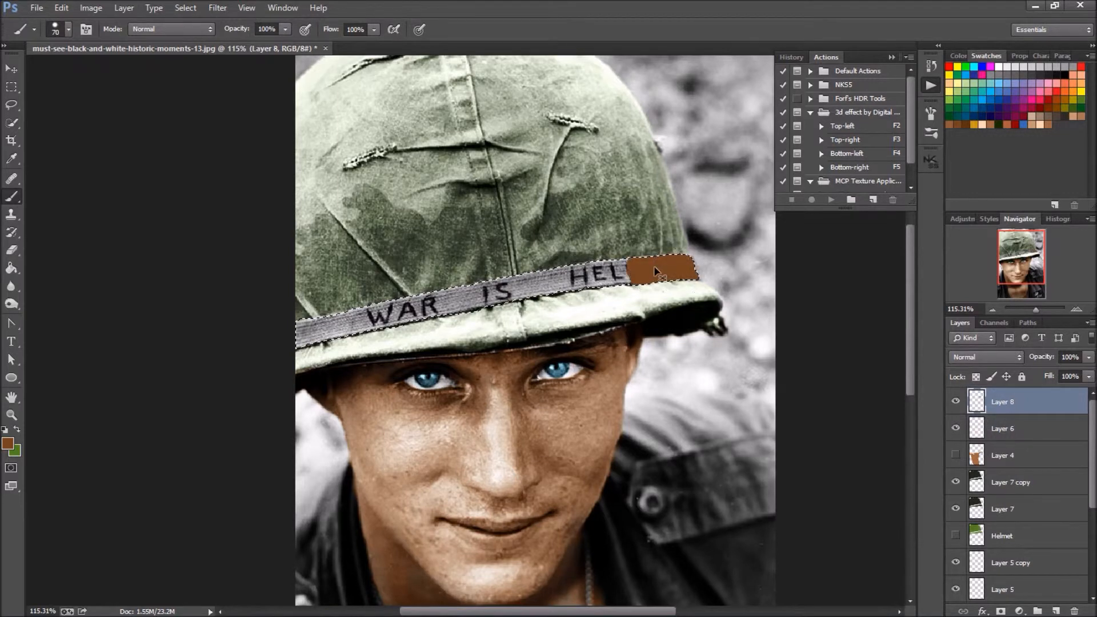
pyautogui.hotkey('ctrl', 'z')
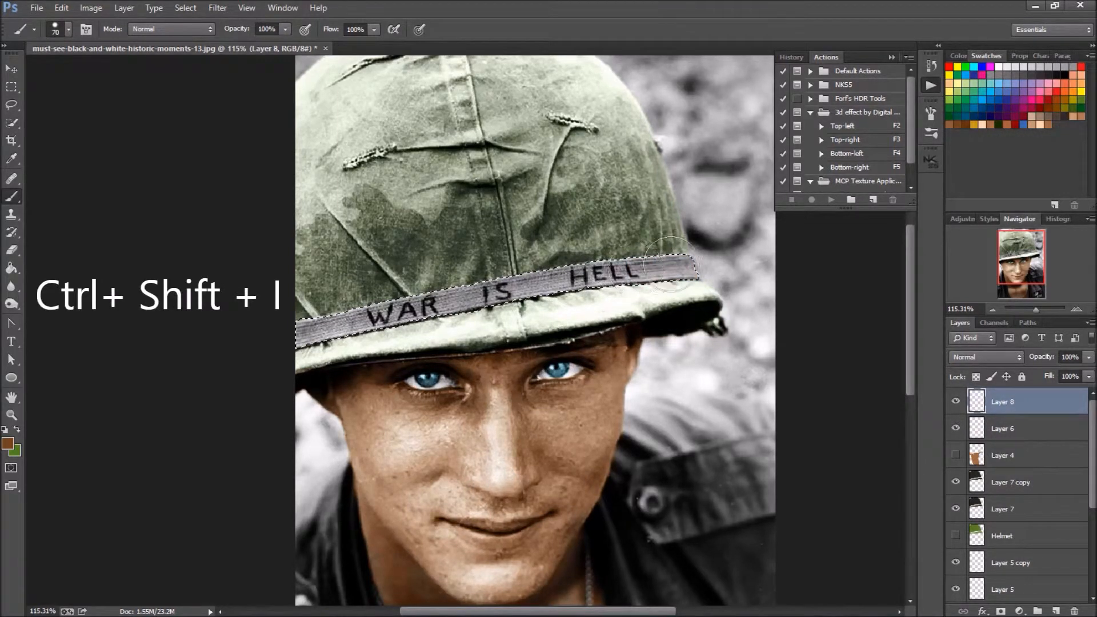
pyautogui.moveTo(683, 264)
pyautogui.mouseDown()
pyautogui.moveTo(432, 310)
pyautogui.moveTo(521, 307)
pyautogui.moveTo(467, 301)
pyautogui.moveTo(274, 330)
pyautogui.mouseUp()
# Compare Color, Soft Light and Overlay blending for Layer 8, settle on Soft Light and deselect the helmet band
pyautogui.click(956, 358)
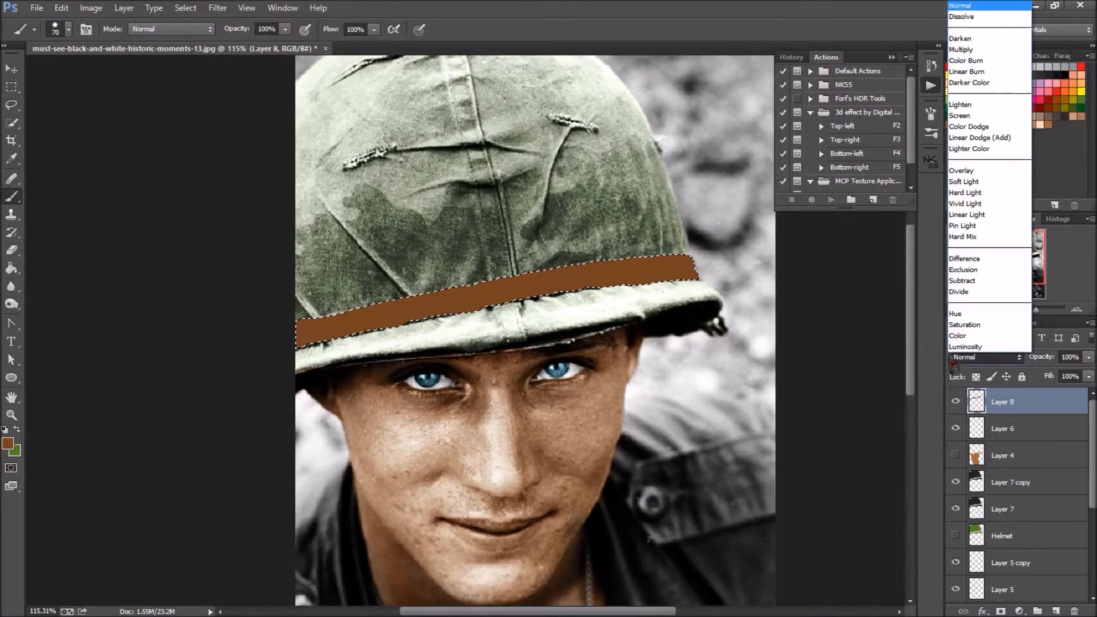
pyautogui.click(966, 336)
pyautogui.click(1007, 358)
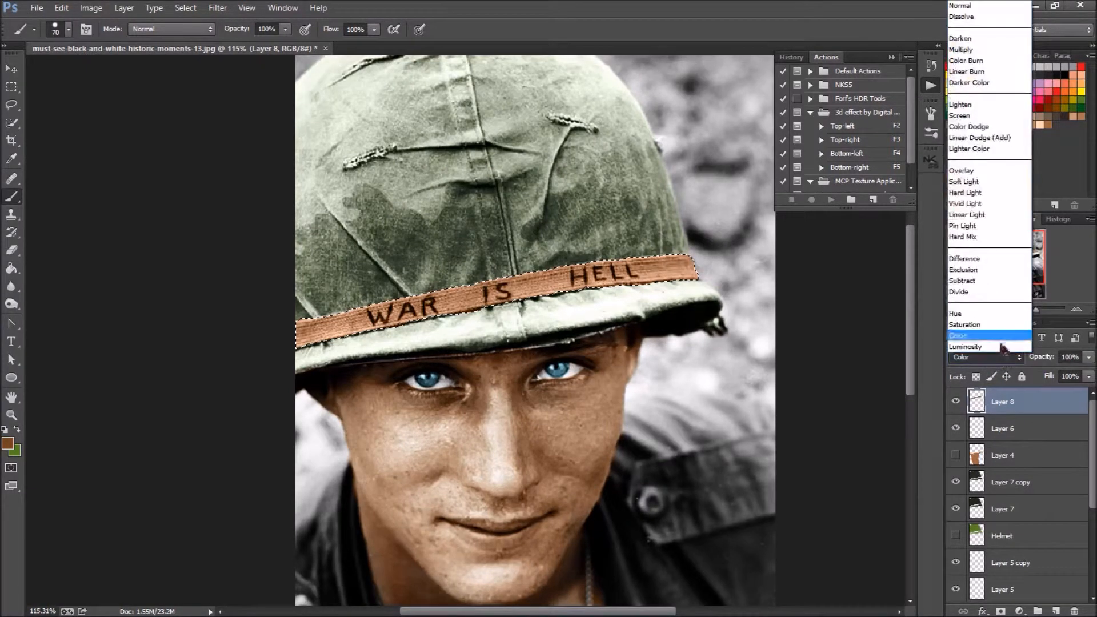
pyautogui.click(984, 182)
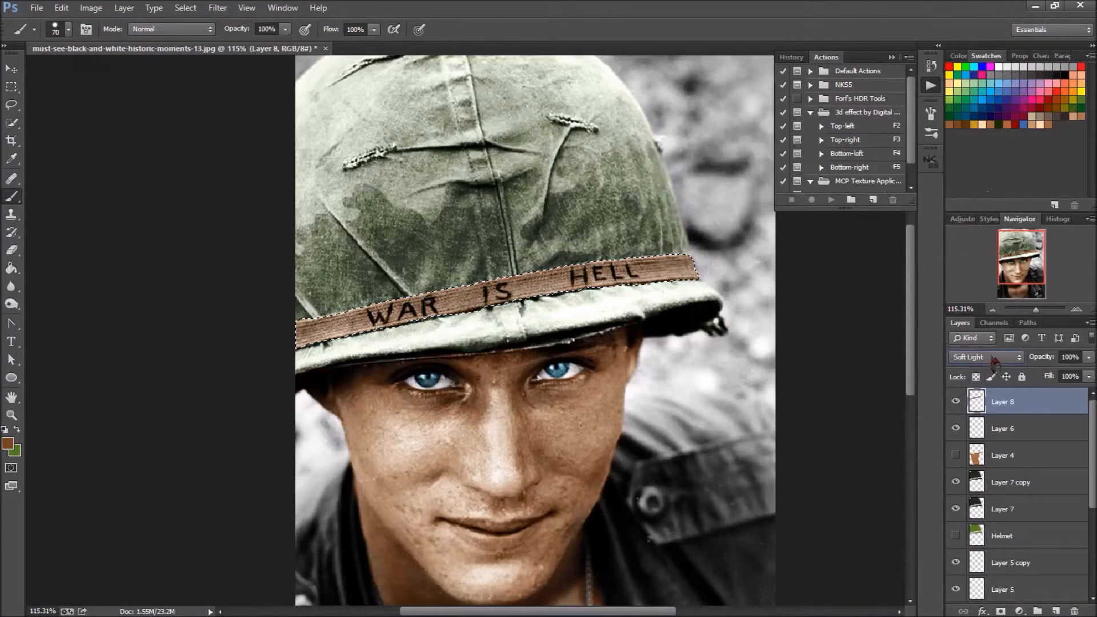
pyautogui.click(989, 358)
pyautogui.click(981, 180)
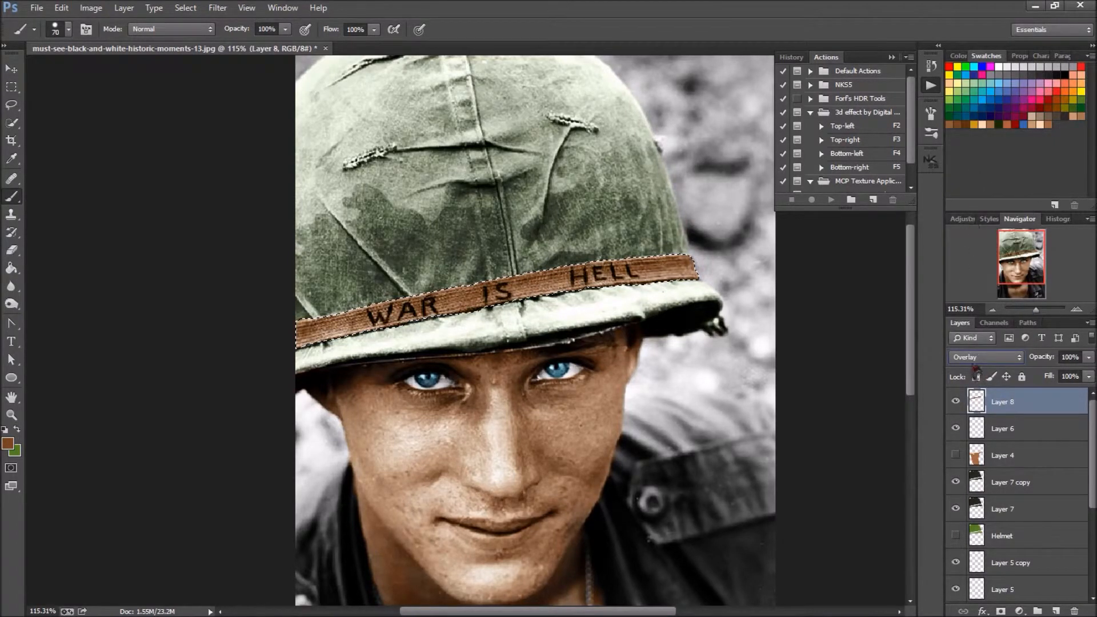
pyautogui.click(979, 358)
pyautogui.click(979, 181)
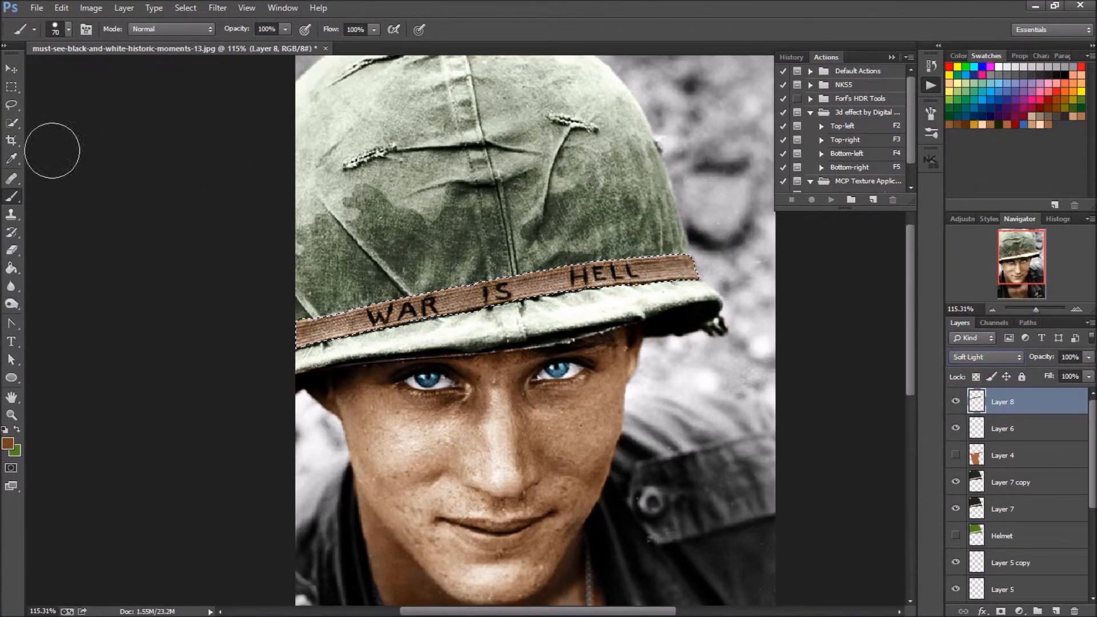
pyautogui.click(13, 72)
pyautogui.hotkey('ctrl', 'd')
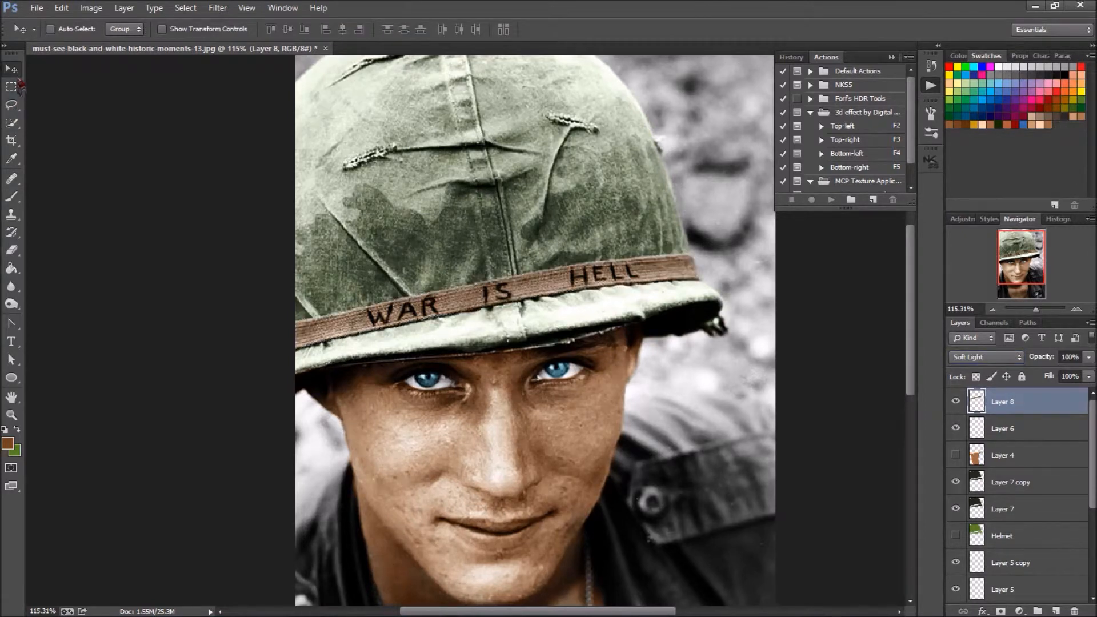
# Roughly select the jacket around the face on Layer 1 copy with the Quick Selection tool
pyautogui.scroll(-4, 215, 251)
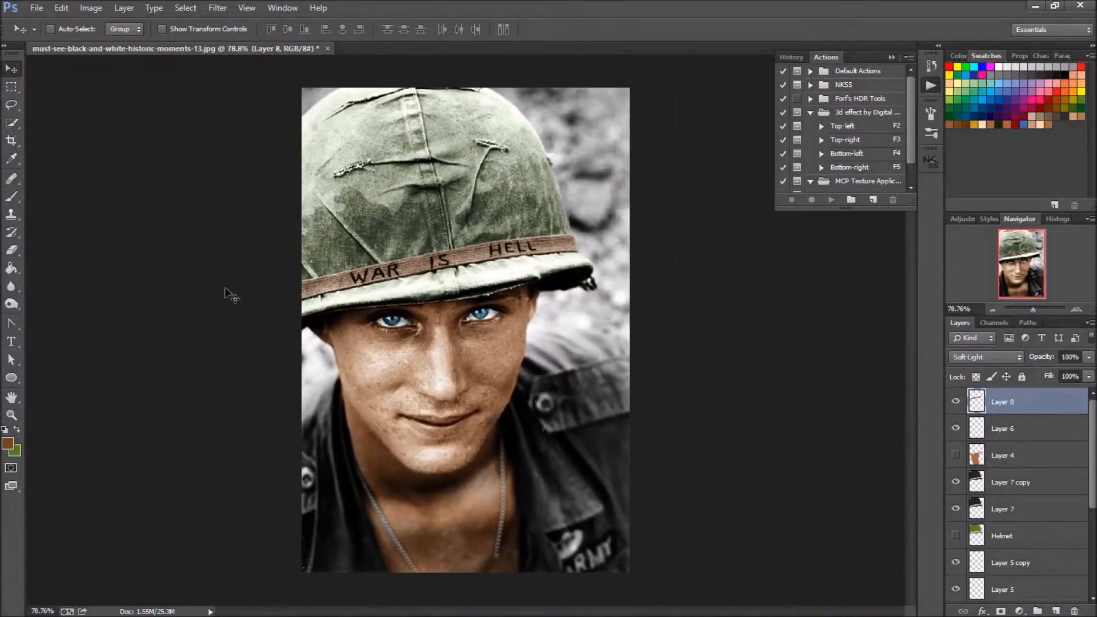
pyautogui.scroll(3, 622, 447)
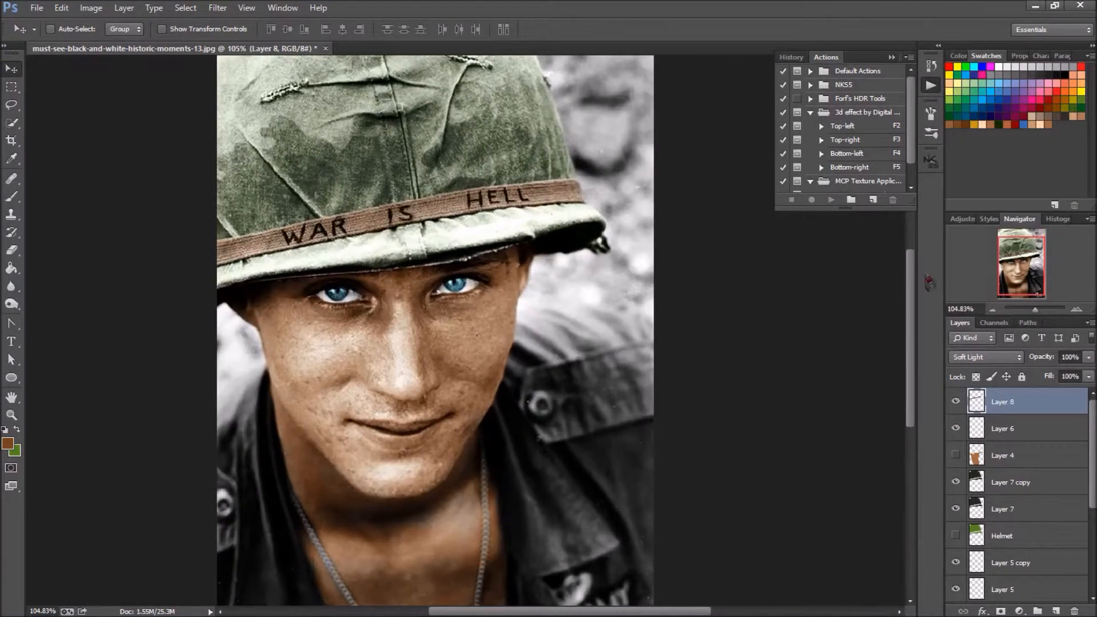
pyautogui.moveTo(1014, 269); pyautogui.dragTo(1017, 273)
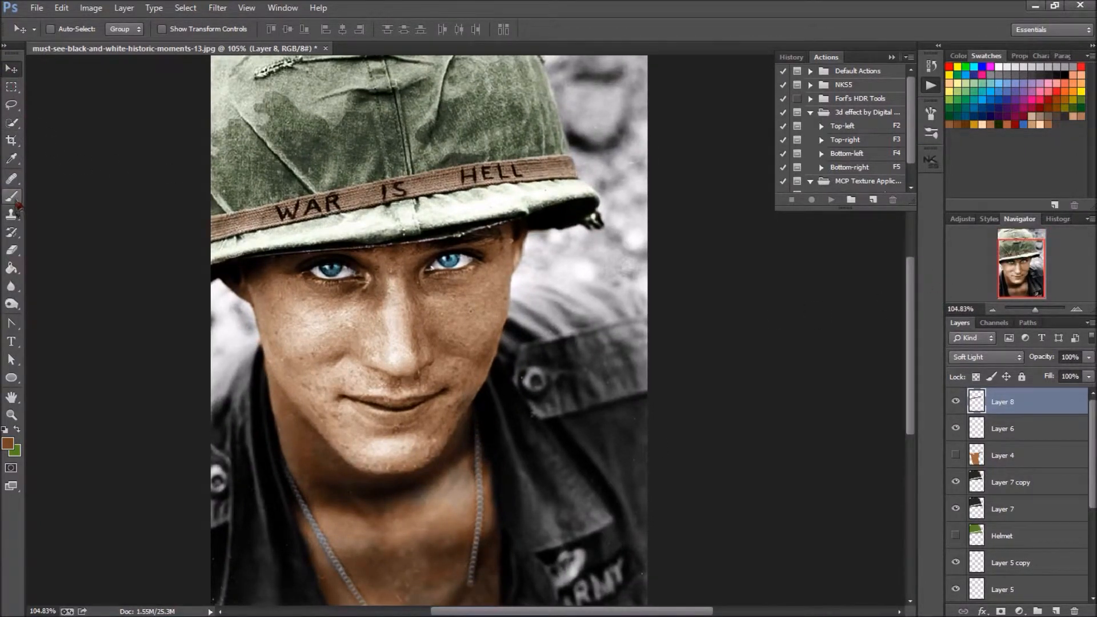
pyautogui.click(11, 123)
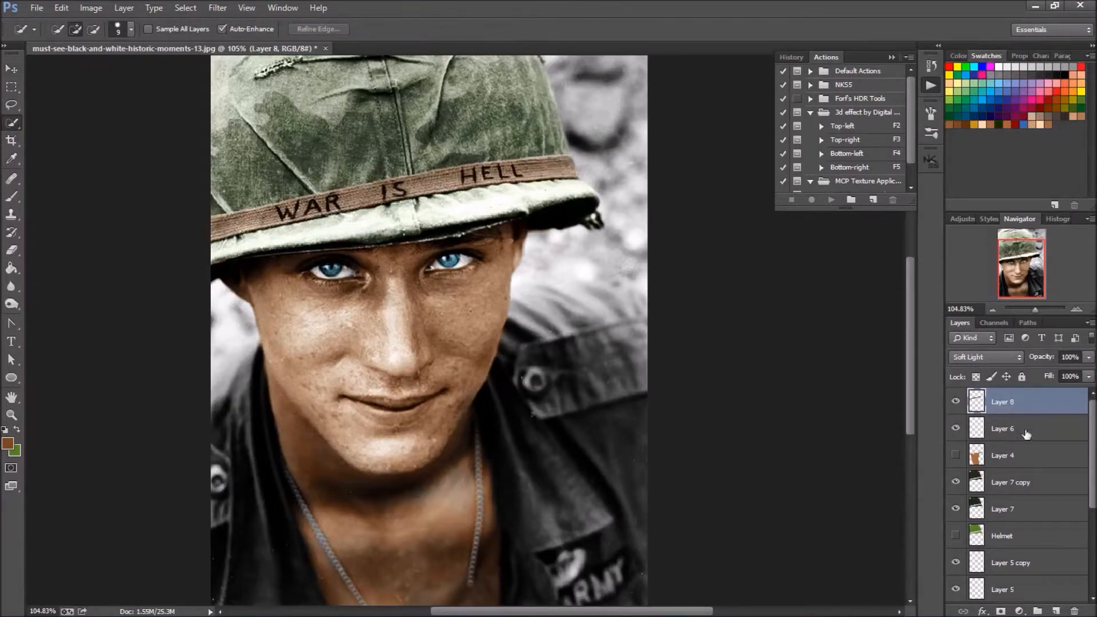
pyautogui.scroll(-3, 1008, 482)
pyautogui.click(1009, 537)
pyautogui.moveTo(518, 269); pyautogui.dragTo(482, 385)
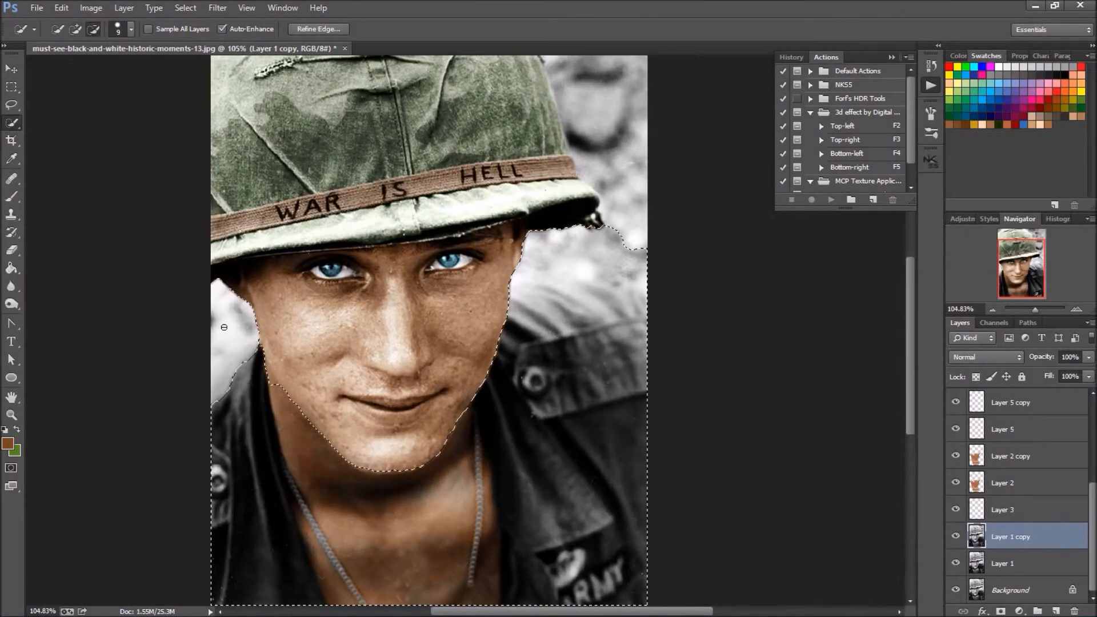
# Subtract the background above the shoulders and the bare neck and chest from the jacket selection
pyautogui.scroll(1, 254, 181)
pyautogui.keyDown('alt'); pyautogui.click(686, 240); pyautogui.keyUp('alt')
pyautogui.moveTo(407, 458); pyautogui.dragTo(434, 464)
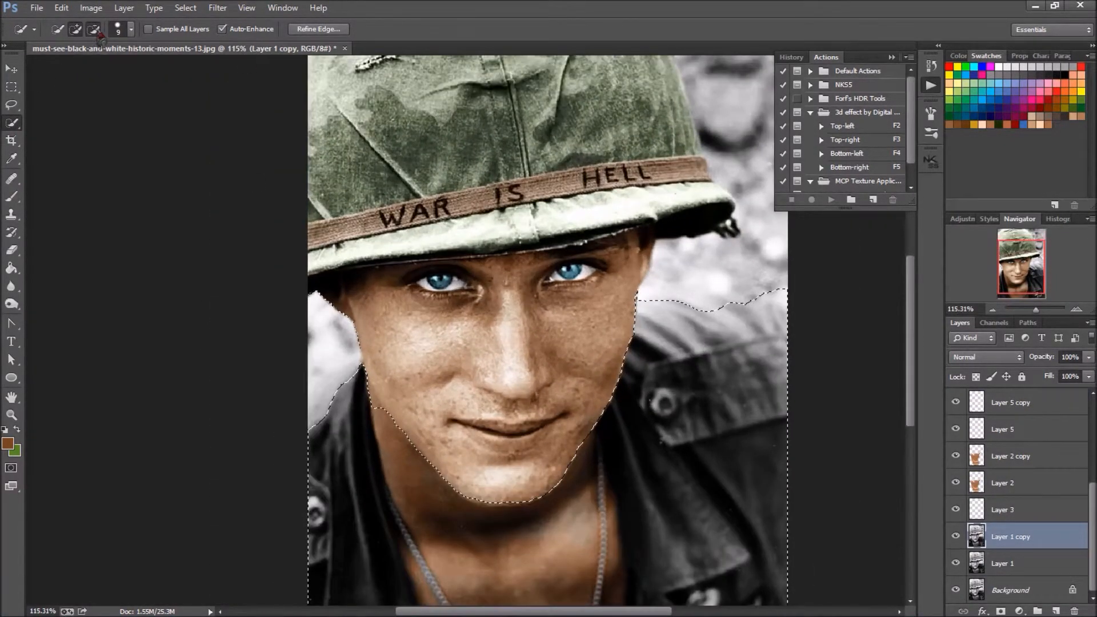
pyautogui.scroll(-1, 435, 464)
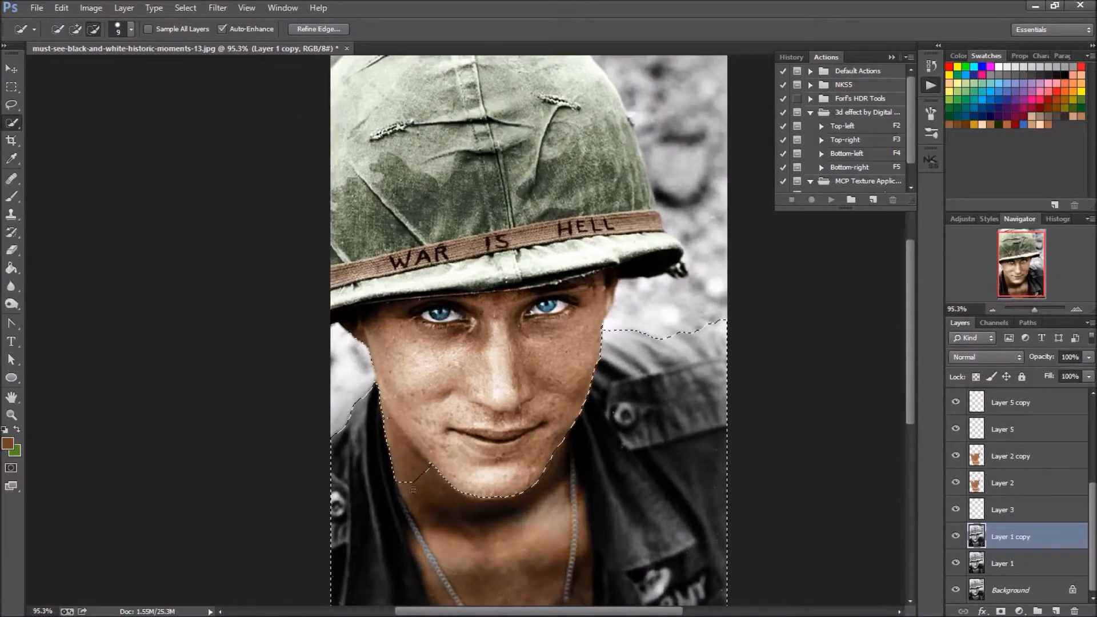
pyautogui.moveTo(425, 542); pyautogui.dragTo(433, 571)
pyautogui.moveTo(403, 499)
pyautogui.mouseDown()
pyautogui.moveTo(440, 543)
pyautogui.moveTo(575, 514)
pyautogui.moveTo(583, 546)
pyautogui.mouseUp()
pyautogui.scroll(-1, 583, 545)
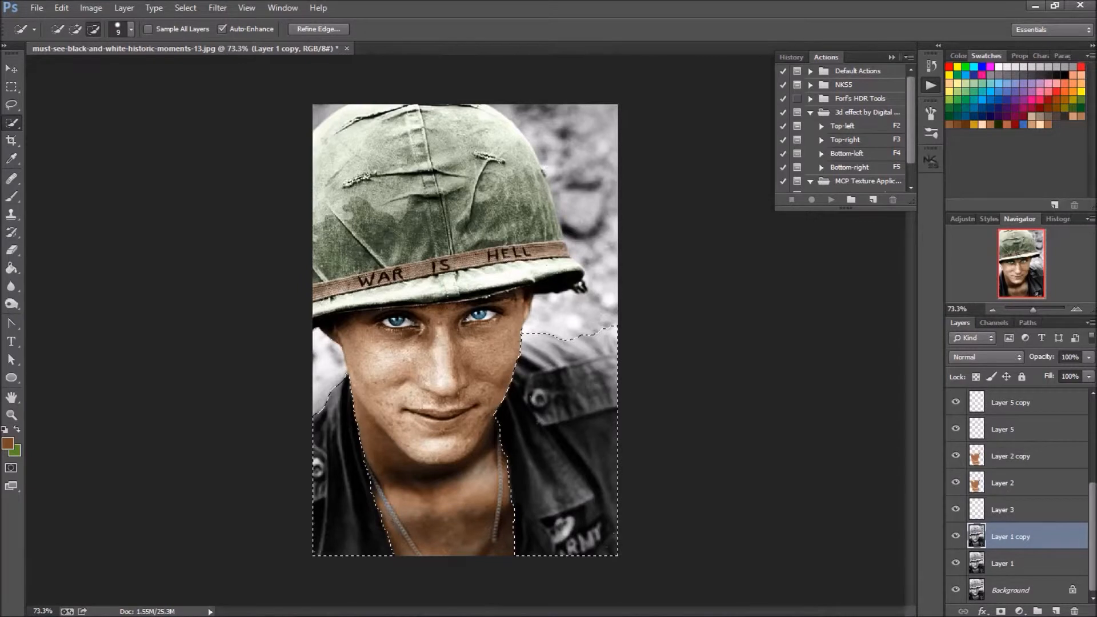
# Add a new layer above Layer 8 and choose green, RGB 89, 133, 39, as the foreground colour
pyautogui.scroll(-1, 574, 475)
pyautogui.click(999, 402)
pyautogui.scroll(3, 999, 405)
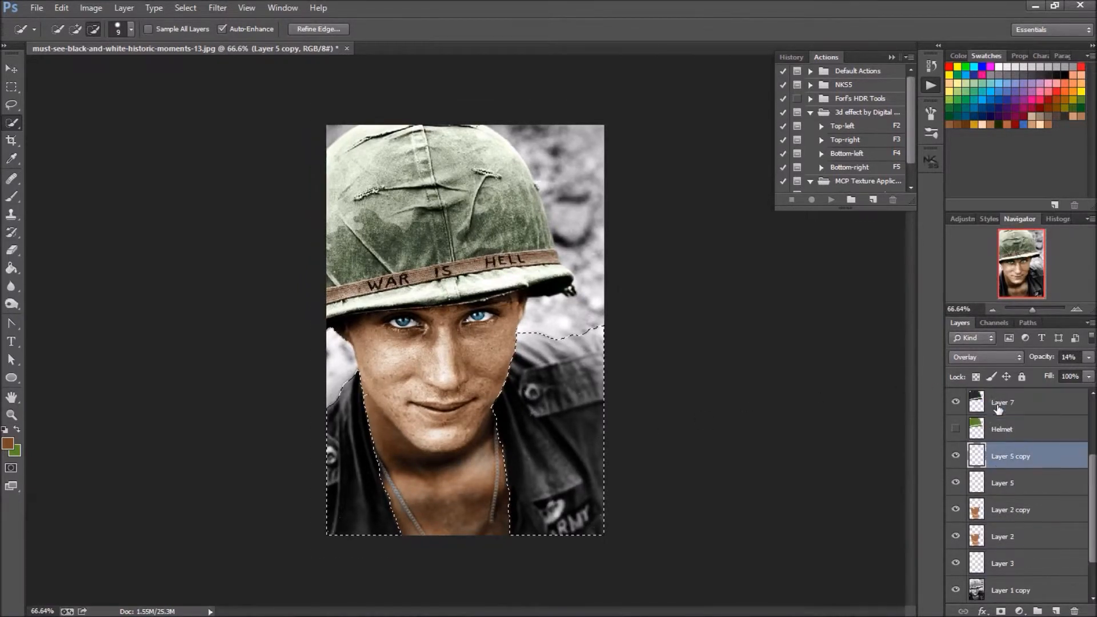
pyautogui.click(999, 404)
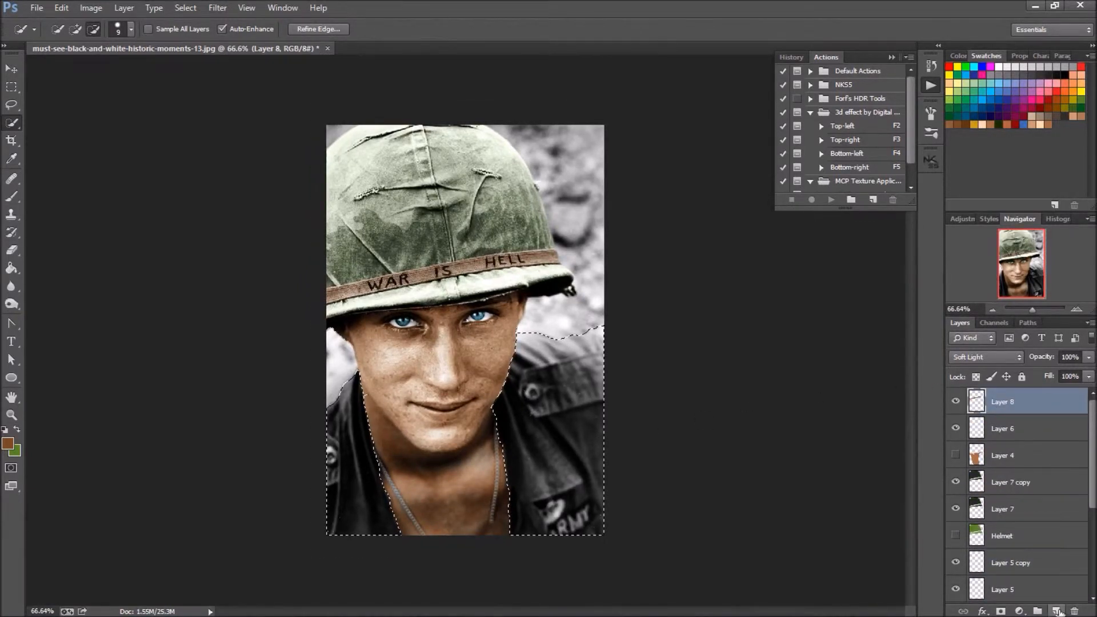
pyautogui.click(1056, 611)
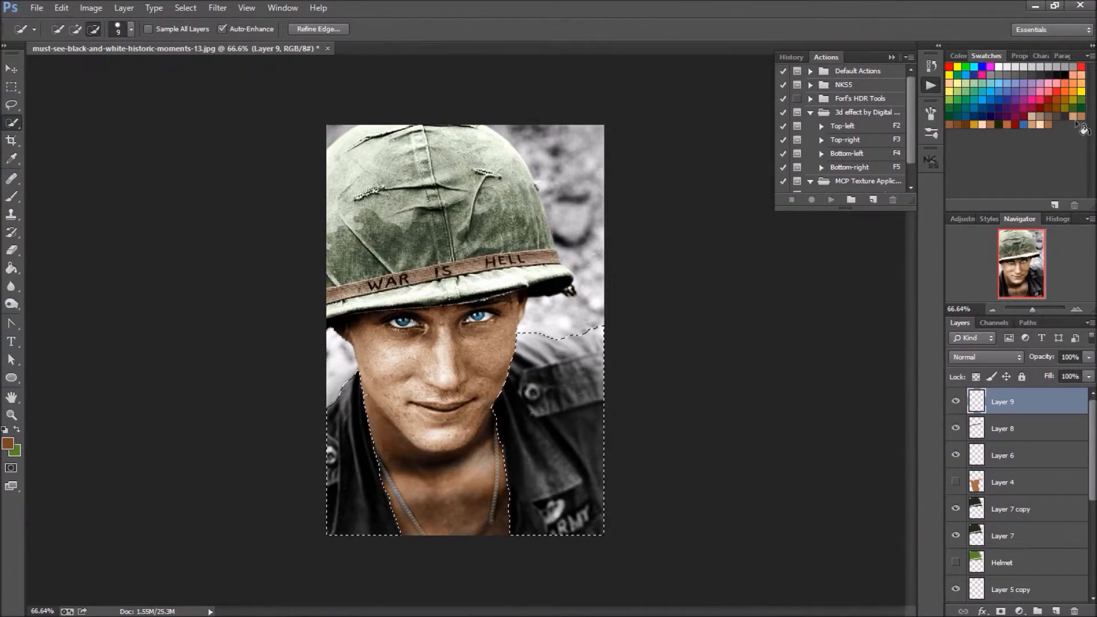
pyautogui.click(1083, 98)
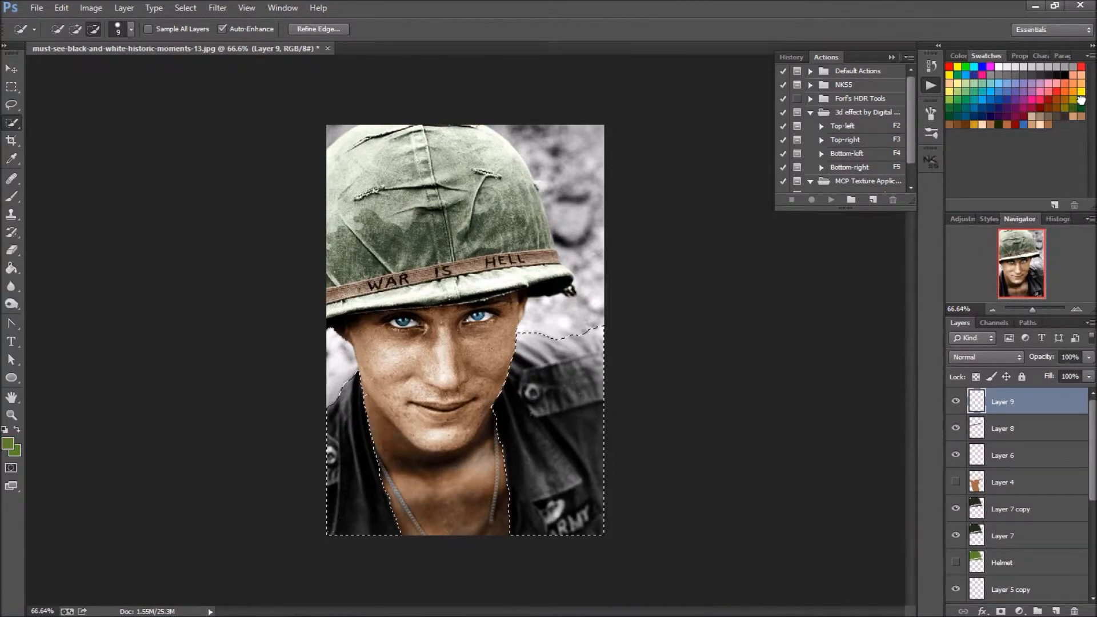
pyautogui.click(960, 55)
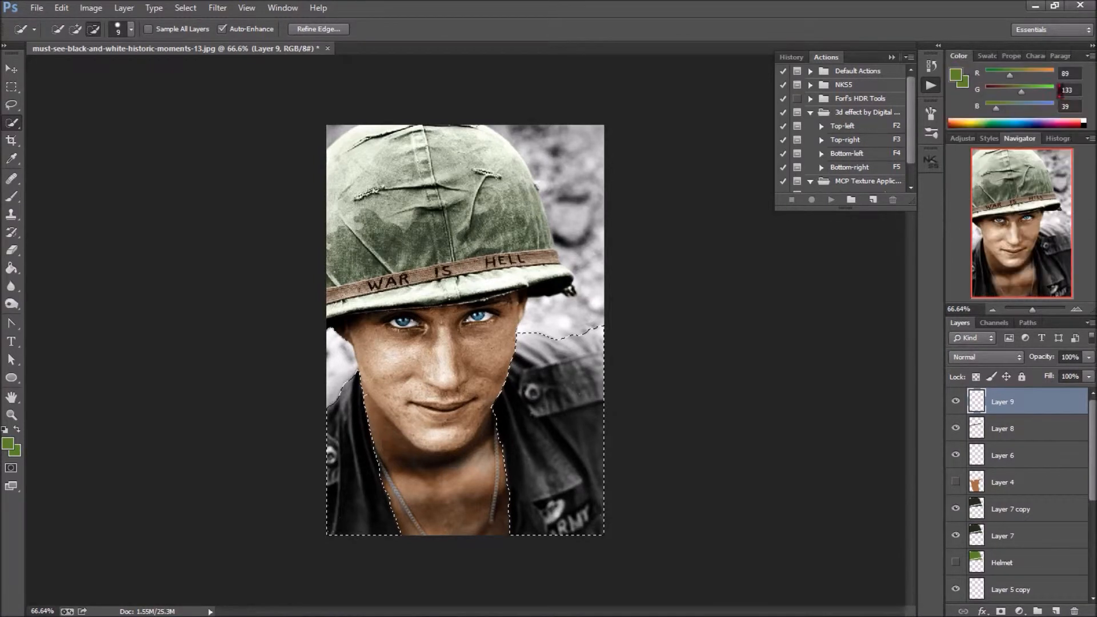
# Enlarge the brush to 600 px and paint the whole selected jacket green on Layer 9
pyautogui.click(11, 196)
pyautogui.press(']')
pyautogui.press(']')
pyautogui.press(']')
pyautogui.press(']')
pyautogui.press(']')
pyautogui.press(']')
pyautogui.press(']')
pyautogui.press(']')
pyautogui.press(']')
pyautogui.press(']')
pyautogui.press(']')
pyautogui.press(']')
pyautogui.press(']')
pyautogui.press(']')
pyautogui.press(']')
pyautogui.moveTo(600, 367)
pyautogui.mouseDown()
pyautogui.moveTo(544, 446)
pyautogui.moveTo(363, 517)
pyautogui.mouseUp()
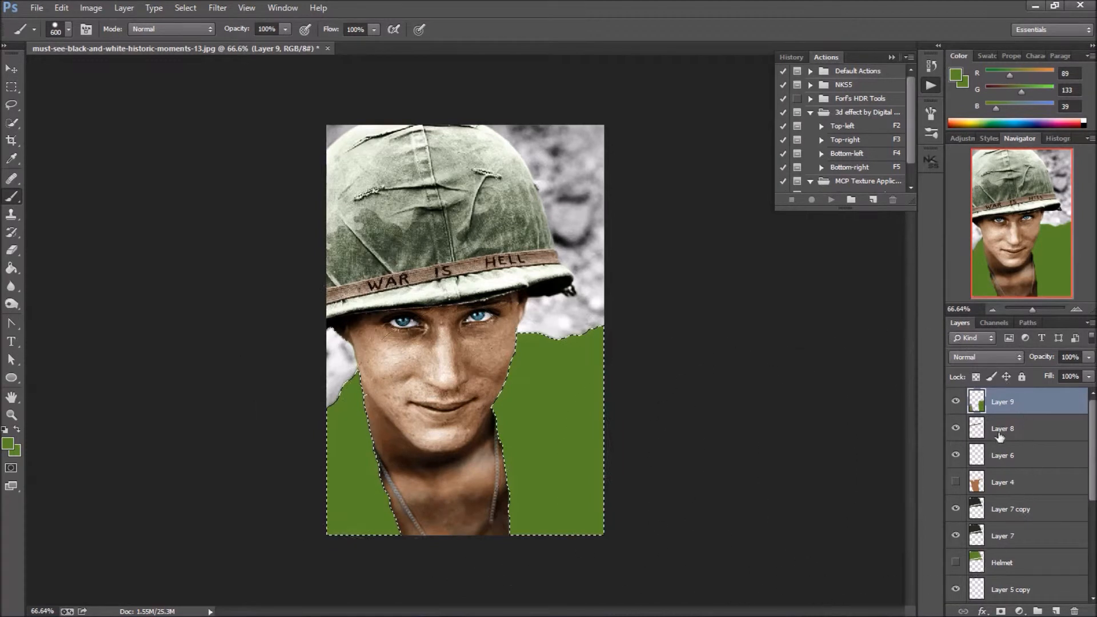
# Set Layer 9's blend mode to Color, copy the jacket paint to a new layer and hide Layer 9
pyautogui.click(995, 360)
pyautogui.click(975, 336)
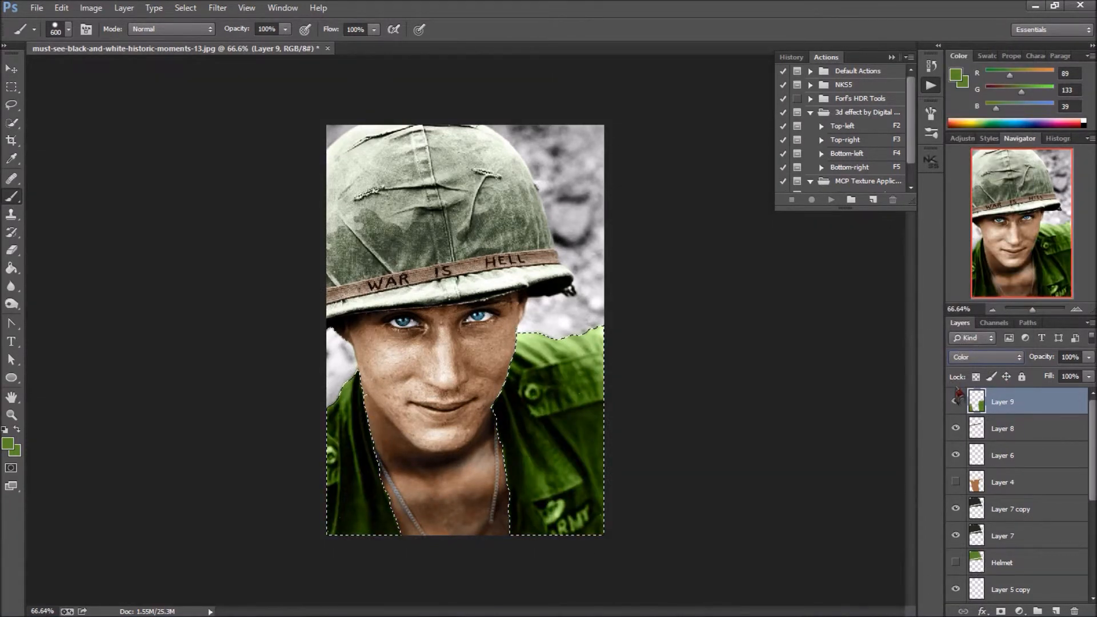
pyautogui.hotkey('ctrl', 'j')
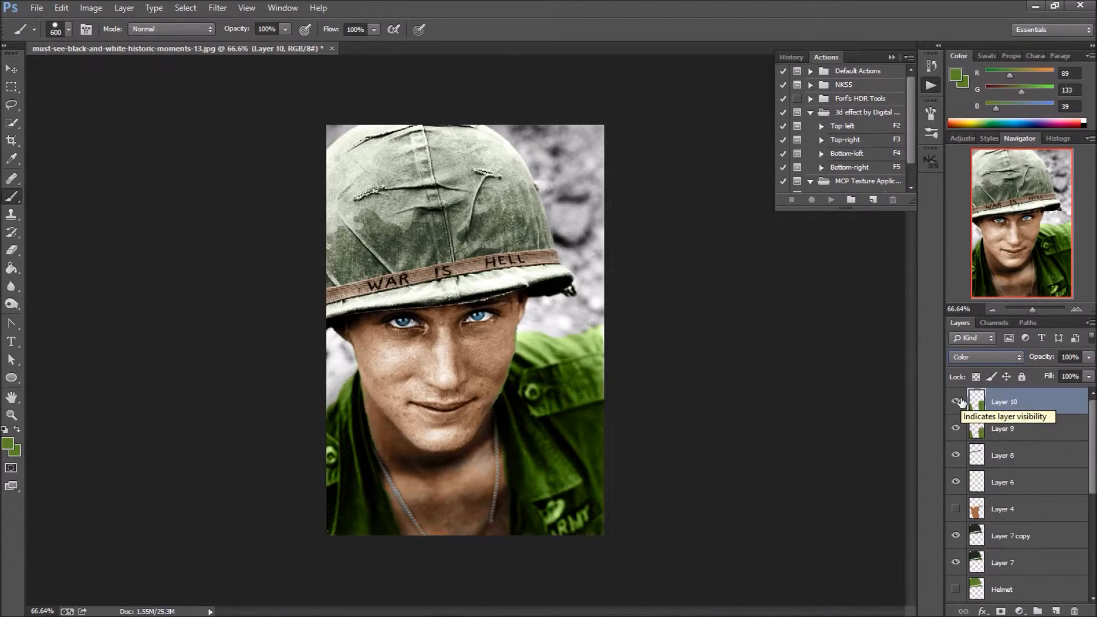
pyautogui.click(956, 430)
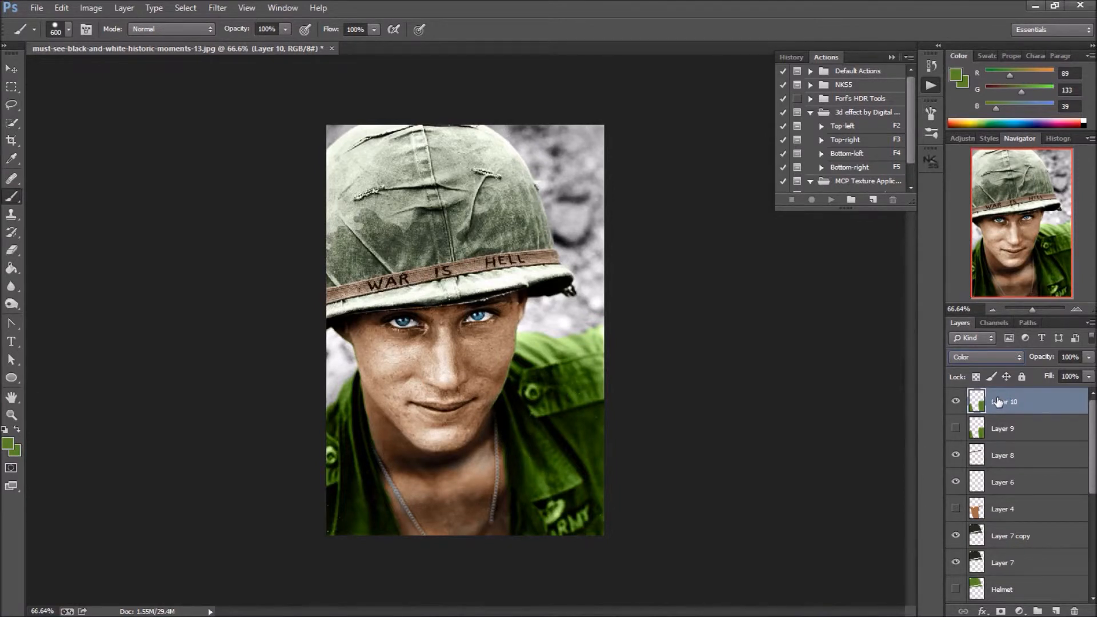
# Mute the jacket green on Layer 10 with Hue/Saturation, using Saturation -69 and Lightness -54
pyautogui.hotkey('ctrl', 'u')
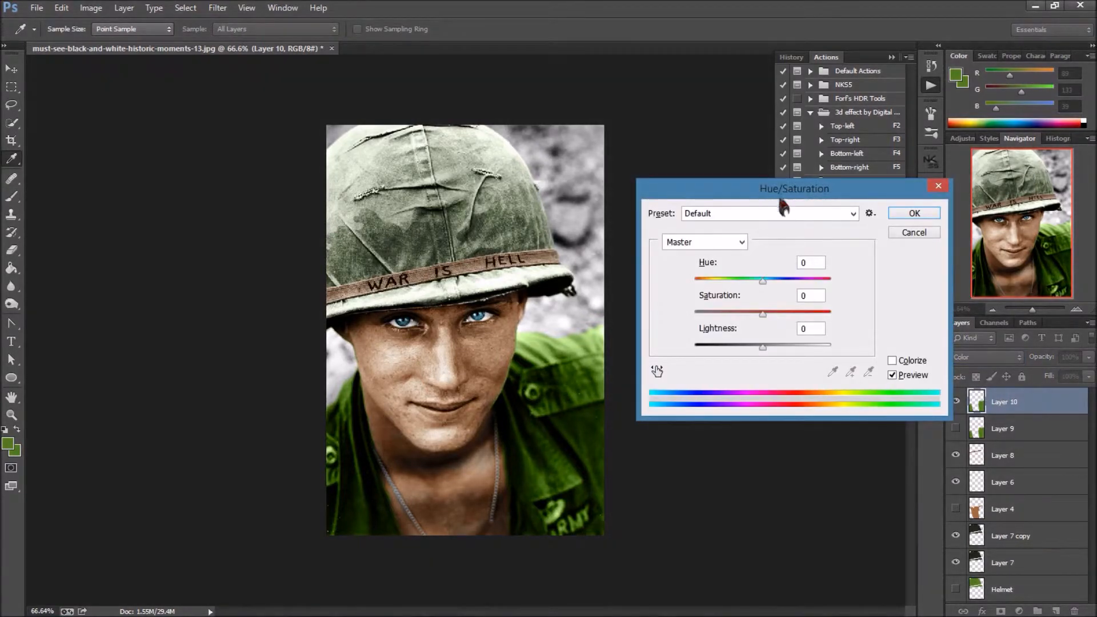
pyautogui.moveTo(763, 313); pyautogui.dragTo(716, 314)
pyautogui.moveTo(763, 347); pyautogui.dragTo(727, 348)
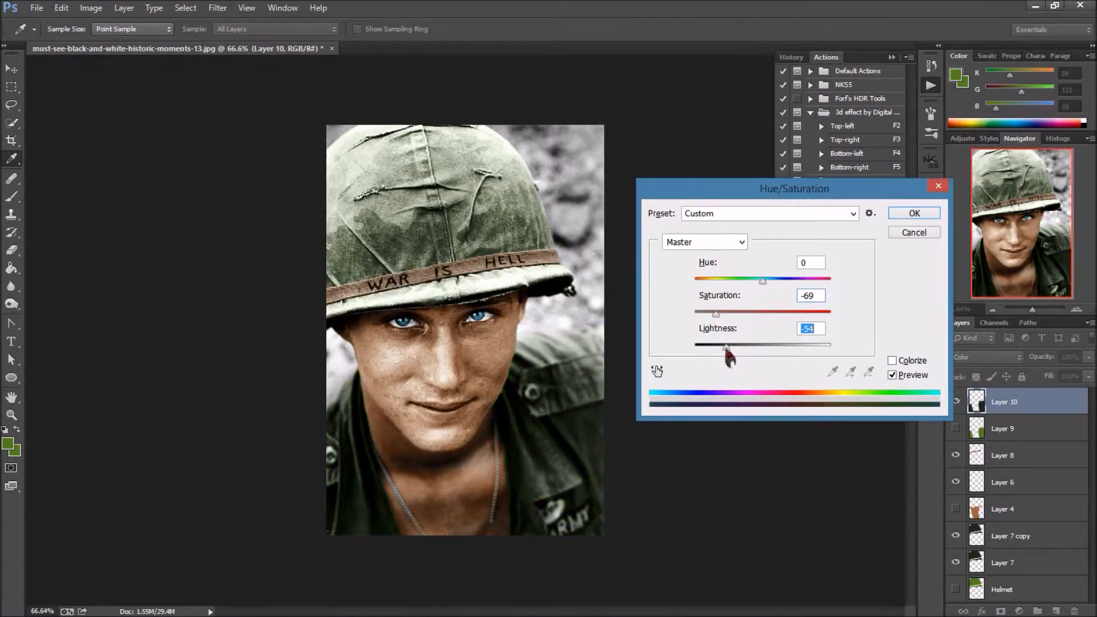
pyautogui.click(915, 213)
pyautogui.press('b')
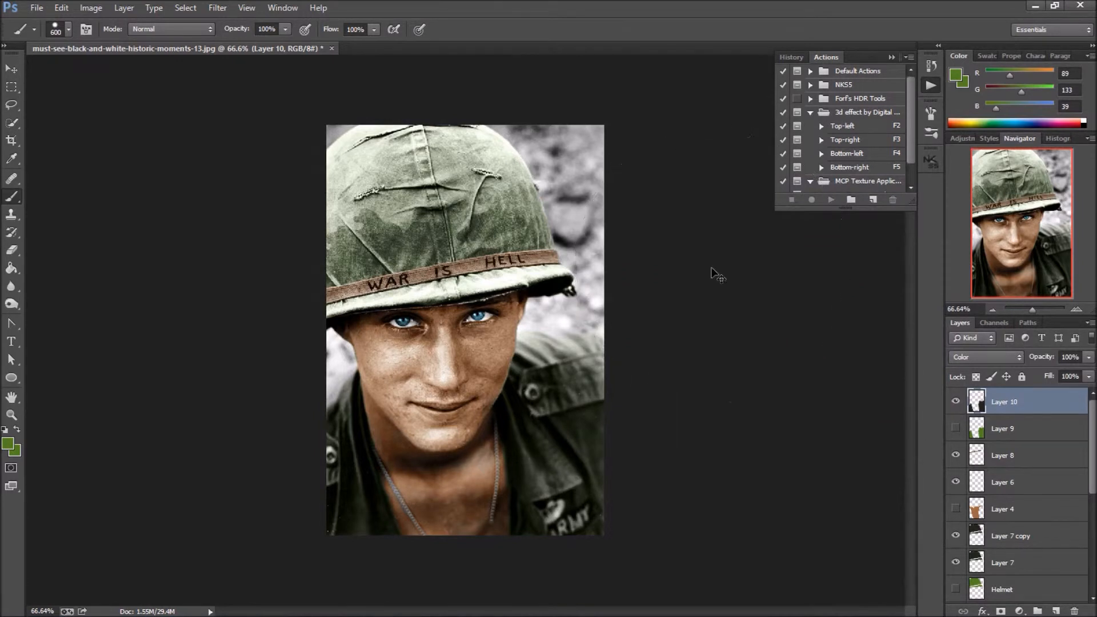
# Duplicate Layer 10, compare Overlay with Soft Light for the copy and leave it on Soft Light
pyautogui.hotkey('ctrl', 'j')
pyautogui.click(957, 360)
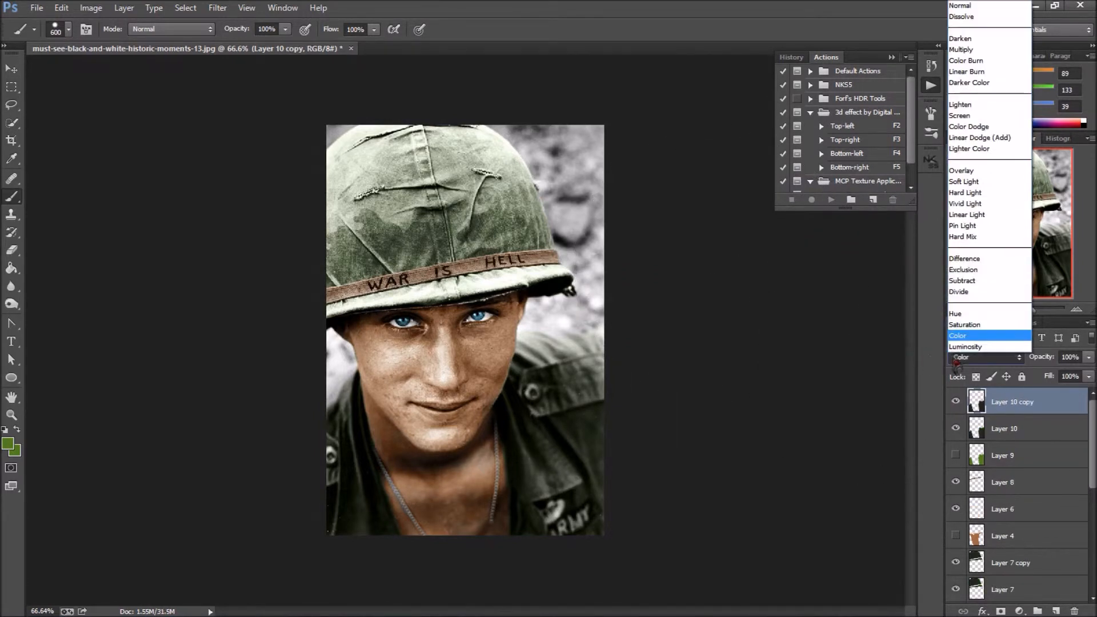
pyautogui.click(969, 182)
pyautogui.press('Up')
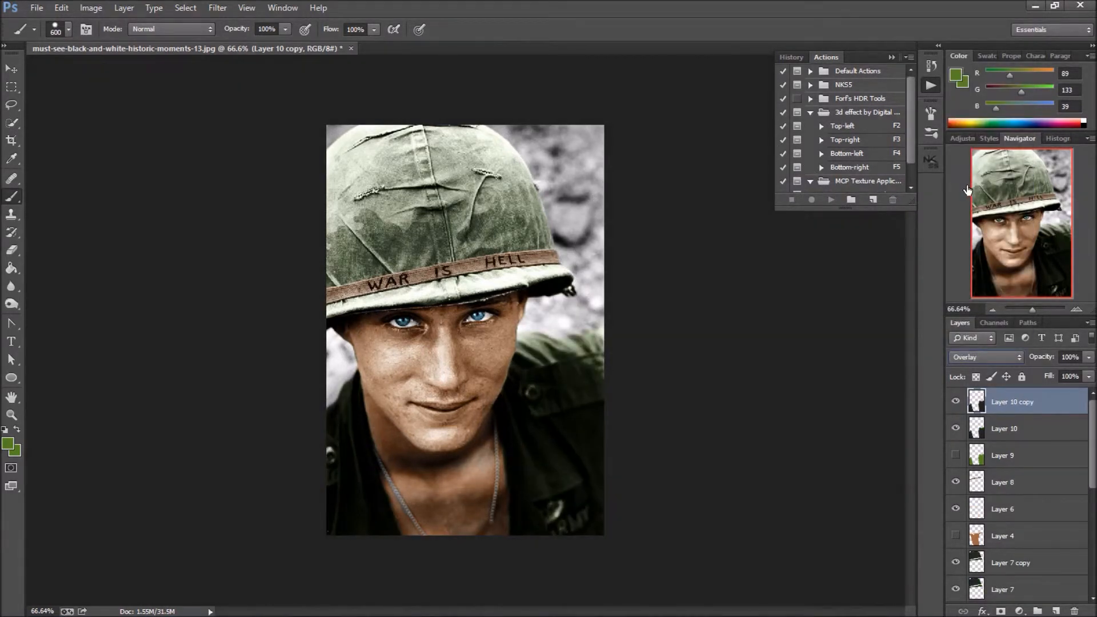
pyautogui.press('Down')
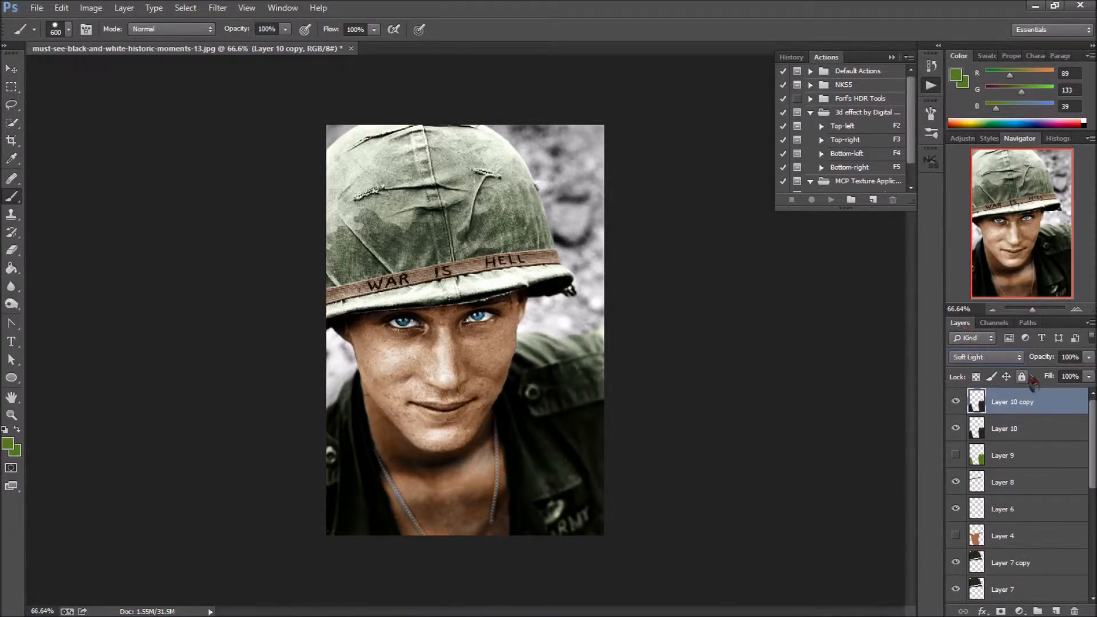
# Compare the jacket with and without Layer 10 copy and lower that layer's opacity to 57%
pyautogui.click(956, 402)
pyautogui.click(955, 402)
pyautogui.click(1090, 357)
pyautogui.moveTo(1086, 374); pyautogui.dragTo(1062, 382)
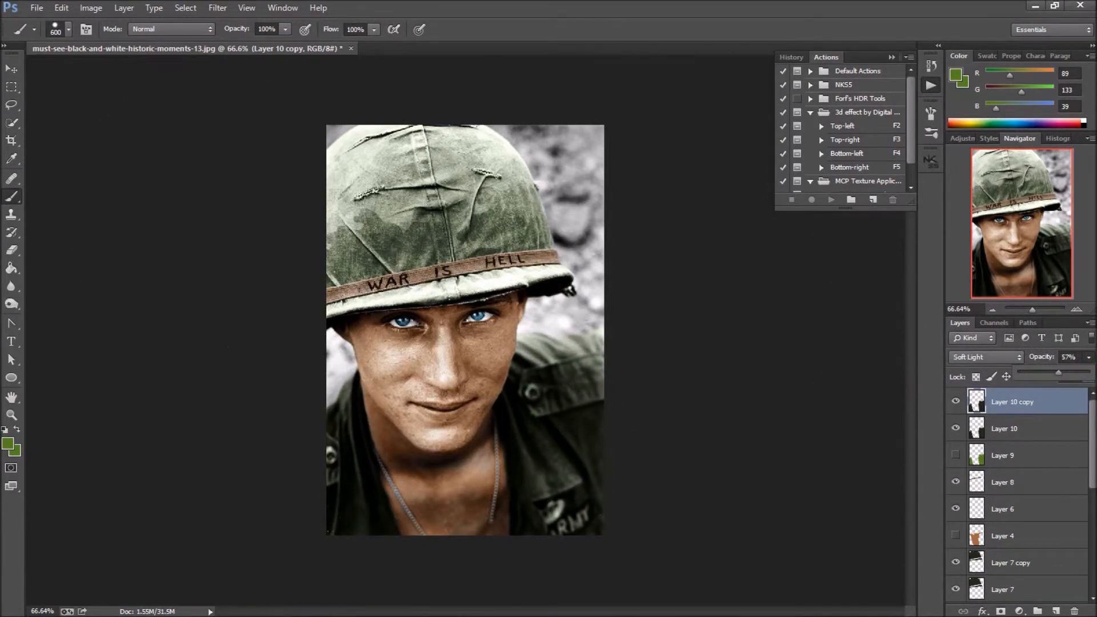
# Erase the brown skin tint over the lips on Layer 2 and Layer 2 copy with a small eraser
pyautogui.click(11, 69)
pyautogui.hotkey('ctrl', '+')
pyautogui.scroll(5, 474, 436)
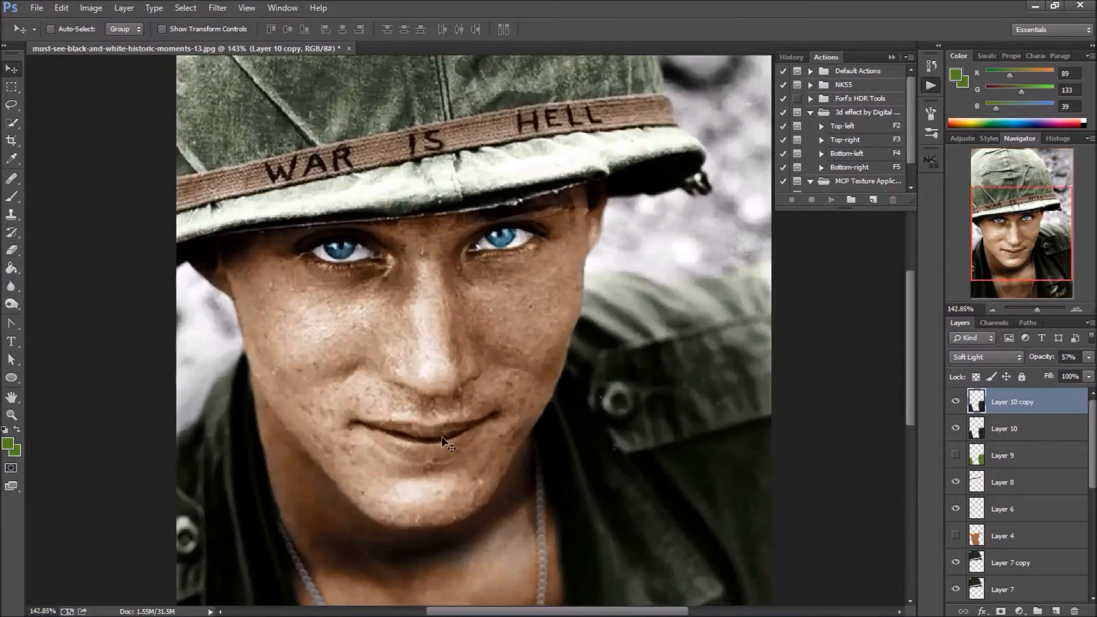
pyautogui.keyDown('ctrl'); pyautogui.click(440, 442); pyautogui.keyUp('ctrl')
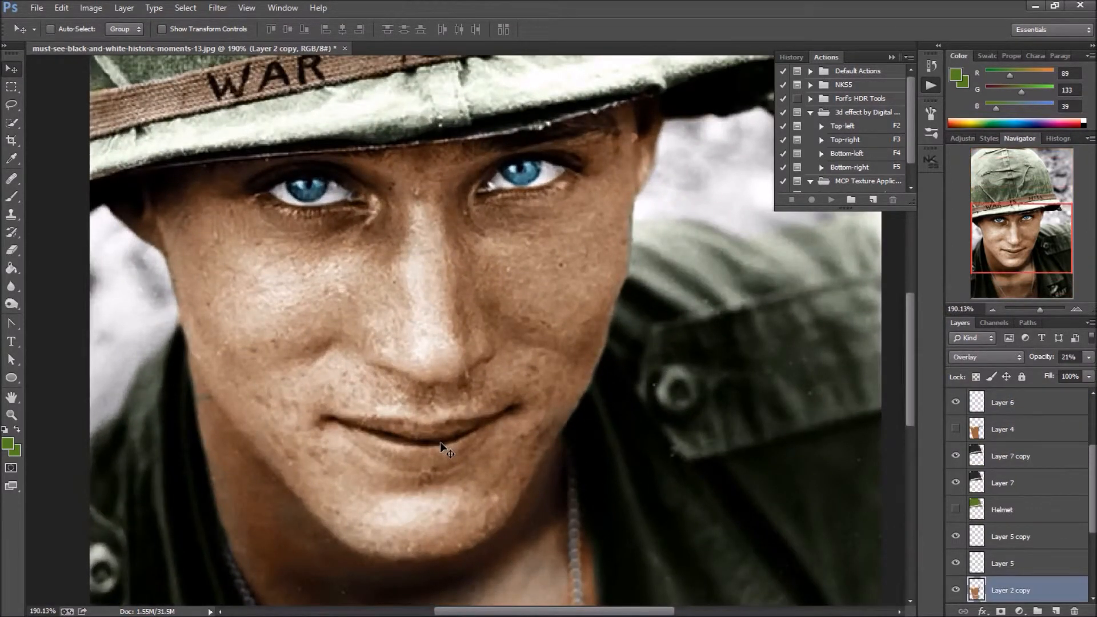
pyautogui.scroll(-1, 1053, 587)
pyautogui.click(1053, 587)
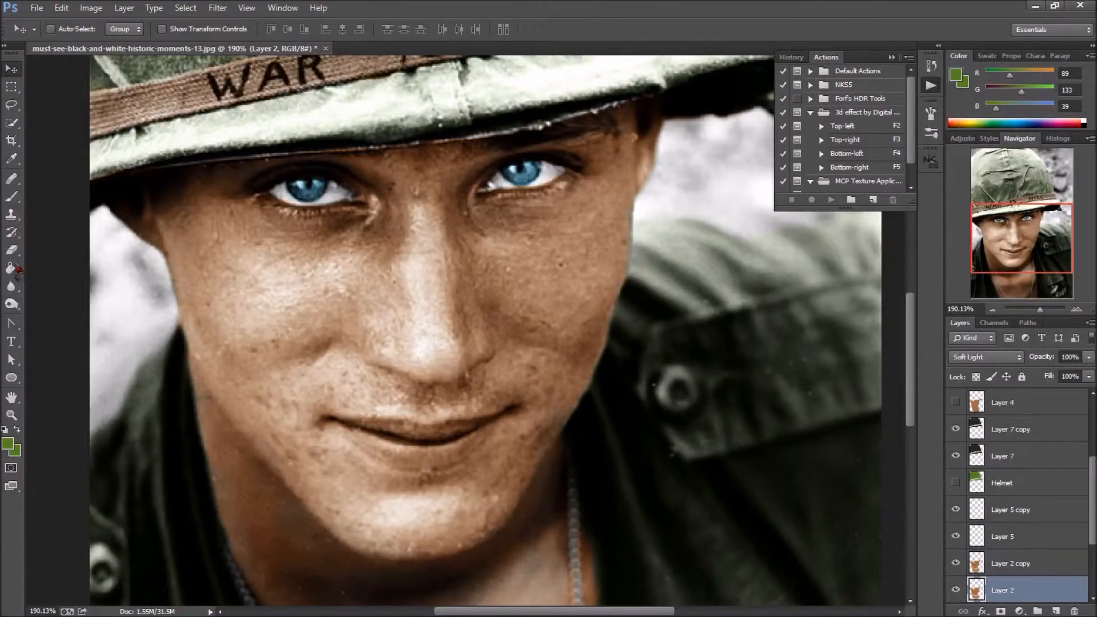
pyautogui.click(11, 250)
pyautogui.scroll(3, 426, 428)
pyautogui.moveTo(452, 451)
pyautogui.mouseDown()
pyautogui.moveTo(477, 444)
pyautogui.moveTo(475, 453)
pyautogui.moveTo(372, 440)
pyautogui.mouseUp()
pyautogui.press('[')
pyautogui.press('[')
pyautogui.press('[')
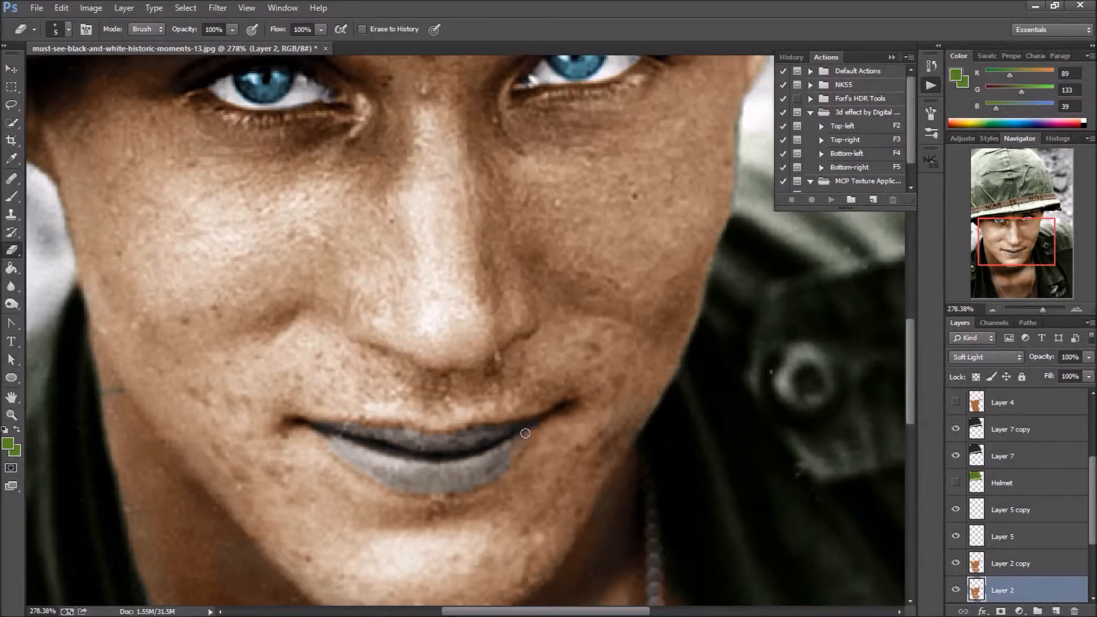
pyautogui.scroll(-1, 394, 435)
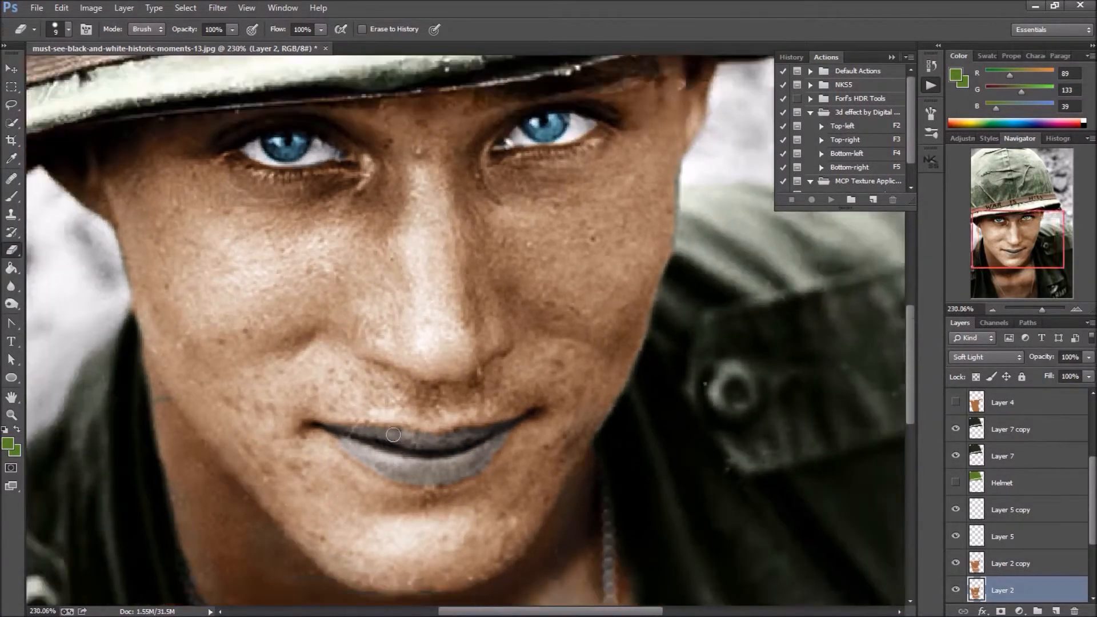
pyautogui.click(1007, 564)
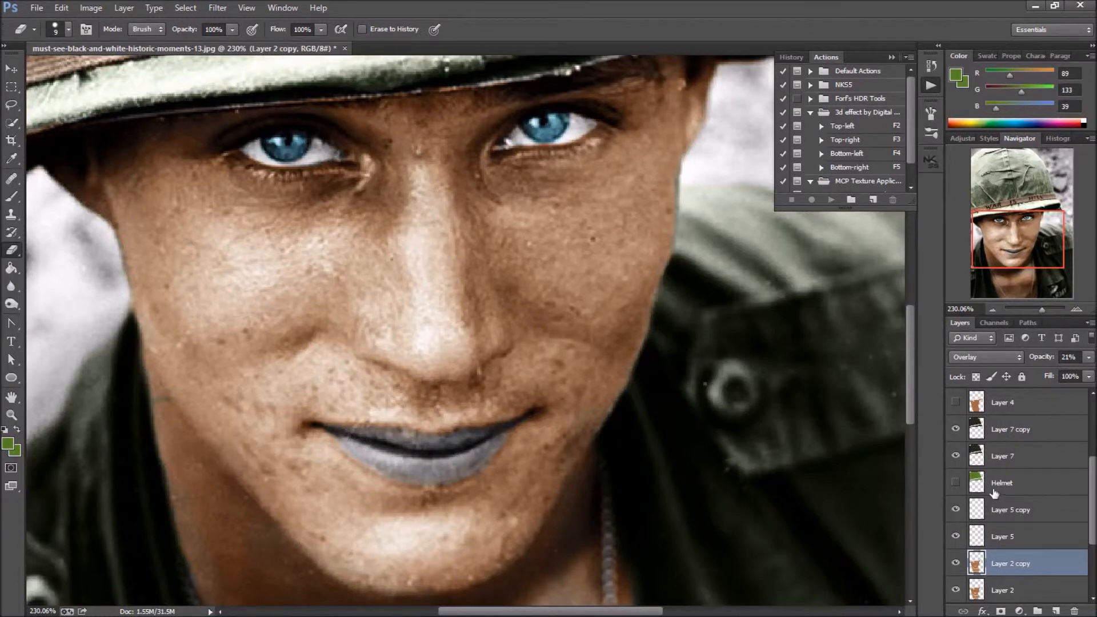
# Add a new layer above Layer 2 copy and pick a red swatch as the foreground color
pyautogui.click(1056, 611)
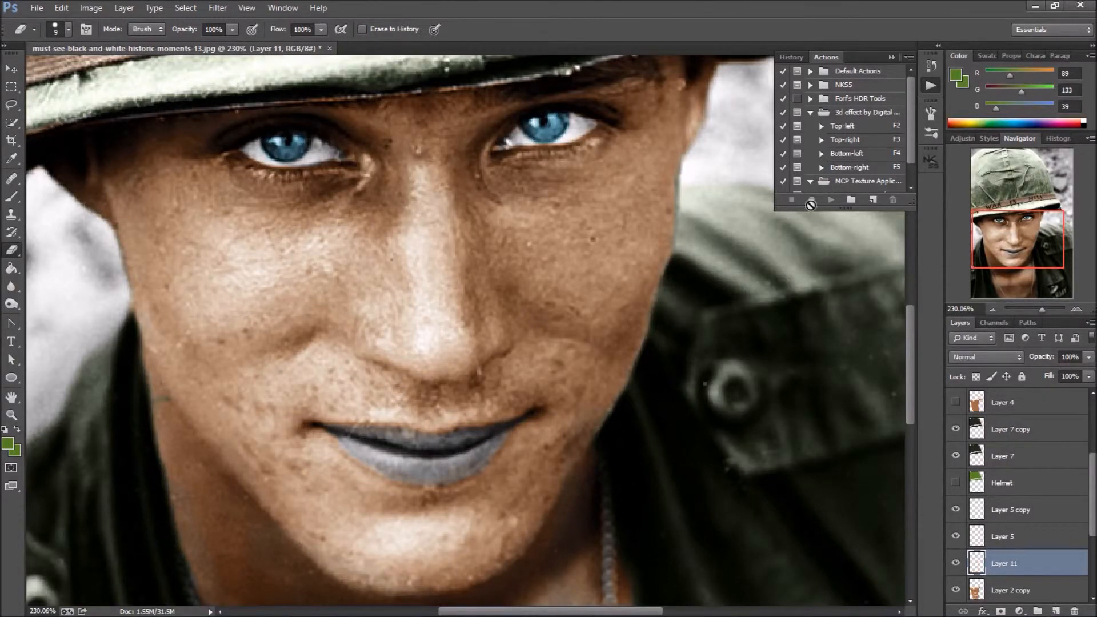
pyautogui.click(999, 56)
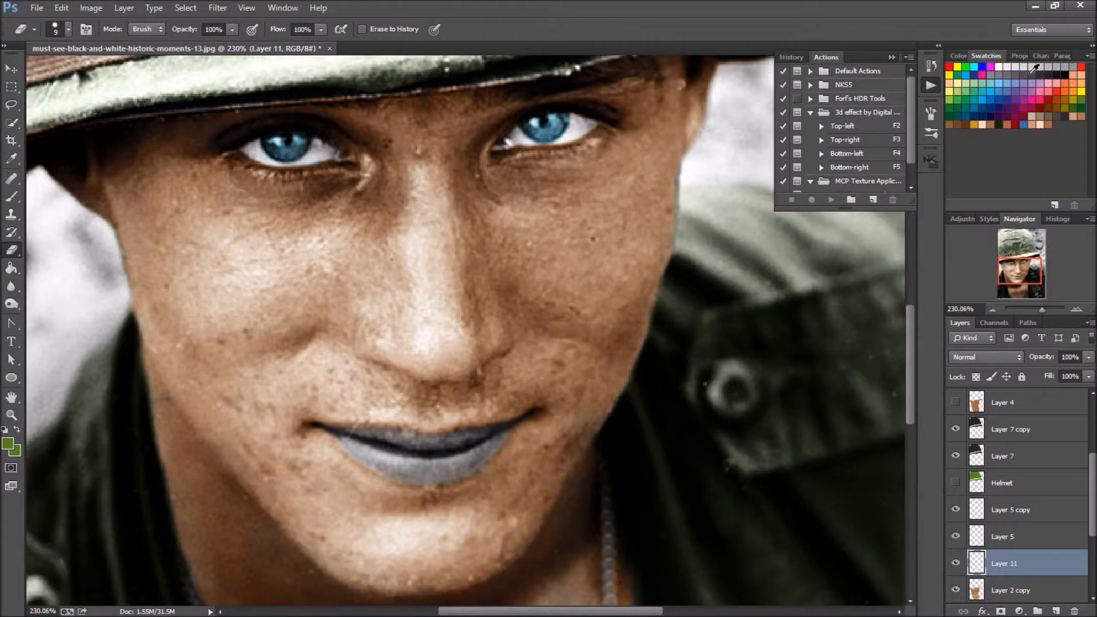
pyautogui.click(1080, 66)
# Make a quick selection of the lips on Layer 1 copy
pyautogui.click(11, 69)
pyautogui.keyDown('ctrl'); pyautogui.click(241, 224); pyautogui.keyUp('ctrl')
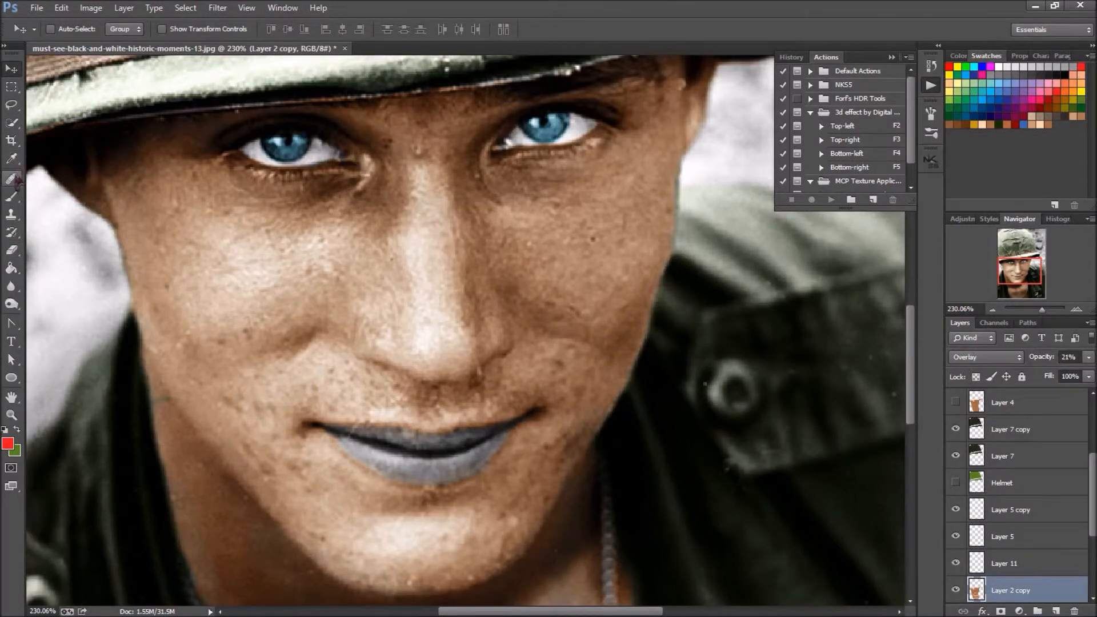
pyautogui.click(11, 123)
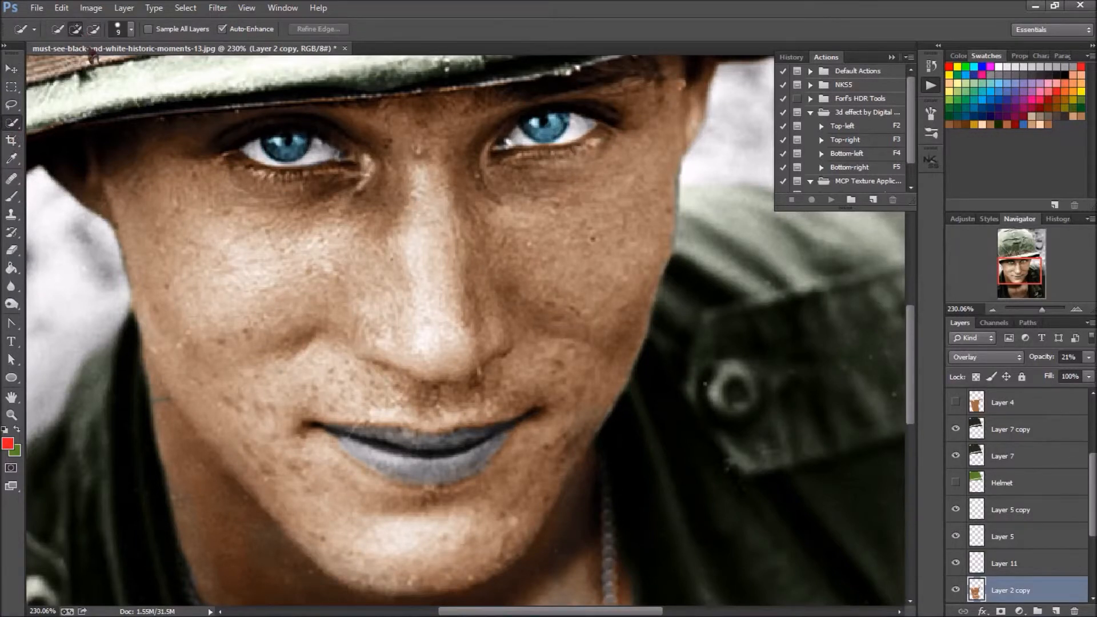
pyautogui.scroll(-3, 1056, 576)
pyautogui.click(1012, 537)
pyautogui.scroll(1, 478, 447)
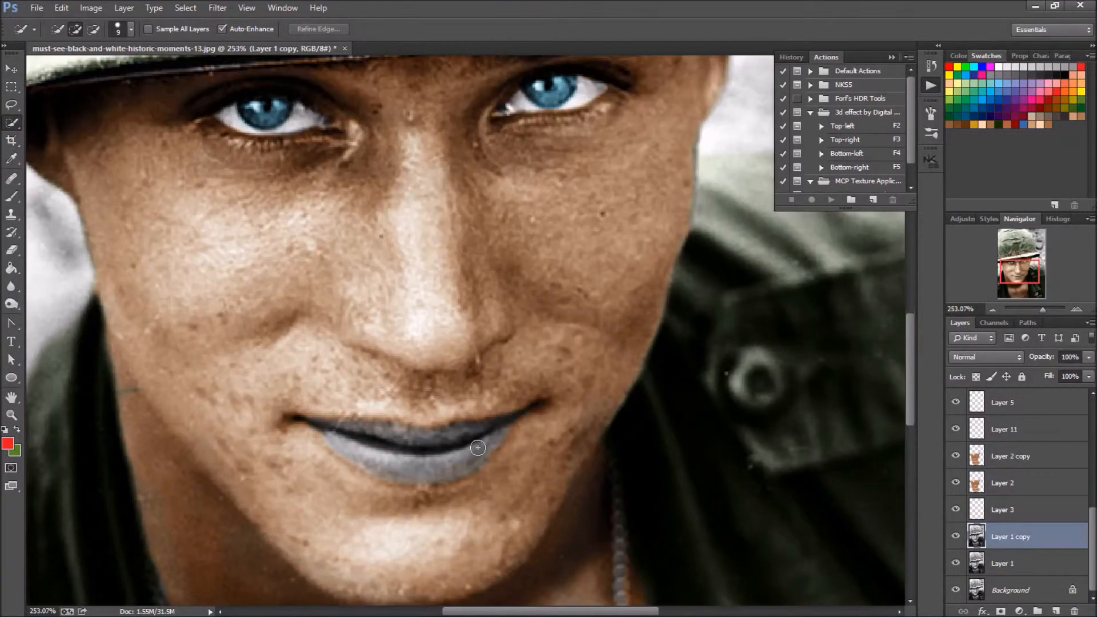
pyautogui.moveTo(434, 450); pyautogui.dragTo(353, 442)
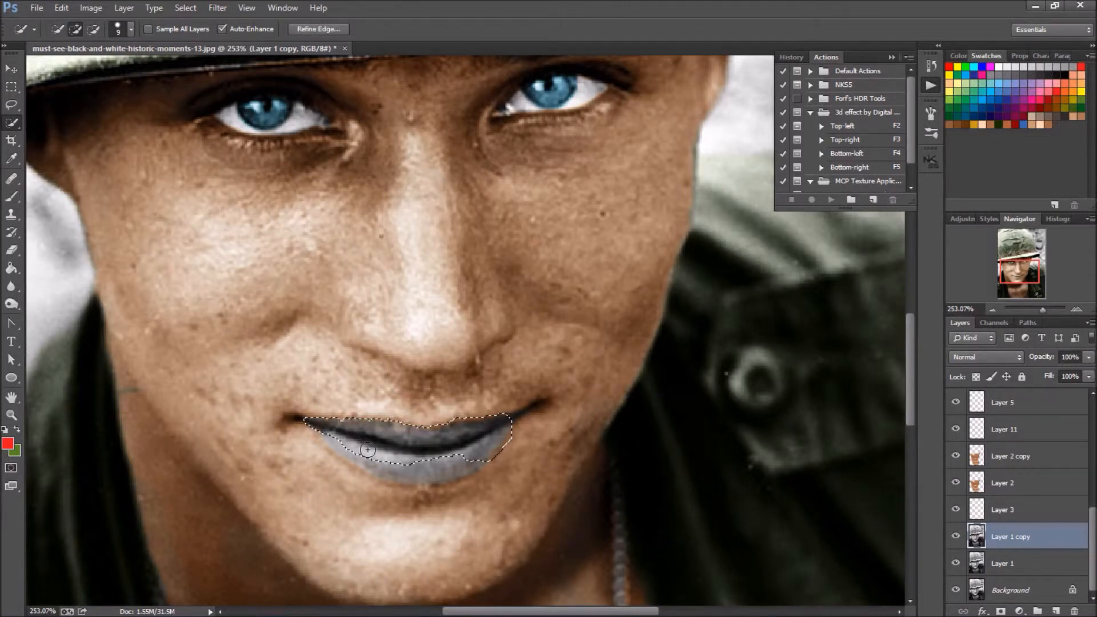
# Extend the lip selection over the whole lower lip and mouth corners in Quick Mask mode, painting white with a 6 px and 3 px brush
pyautogui.press('q')
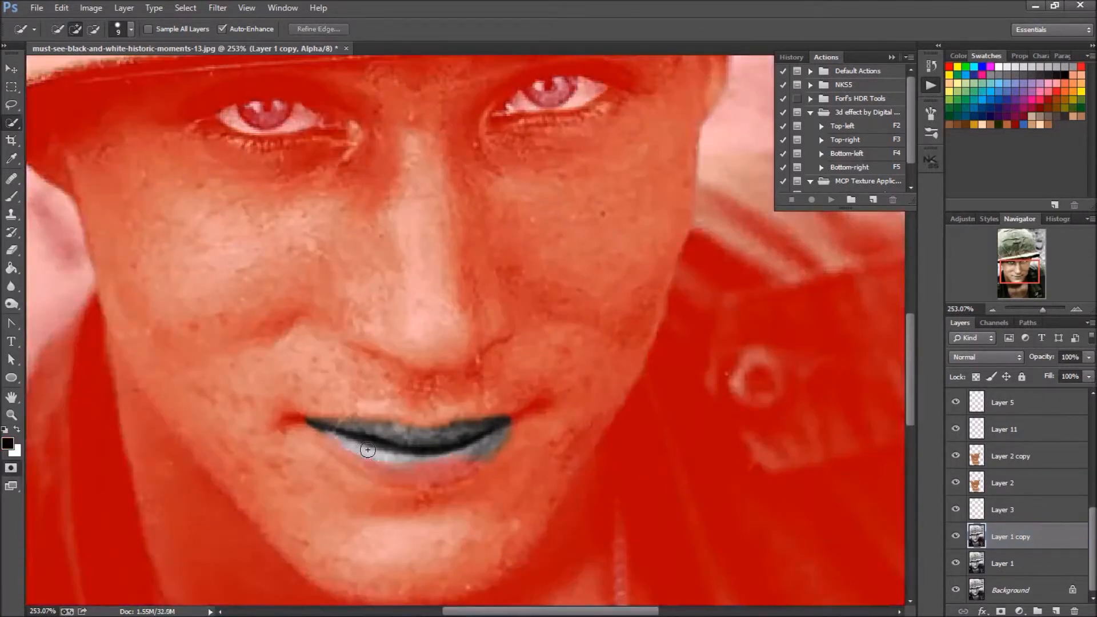
pyautogui.scroll(2, 368, 450)
pyautogui.click(11, 197)
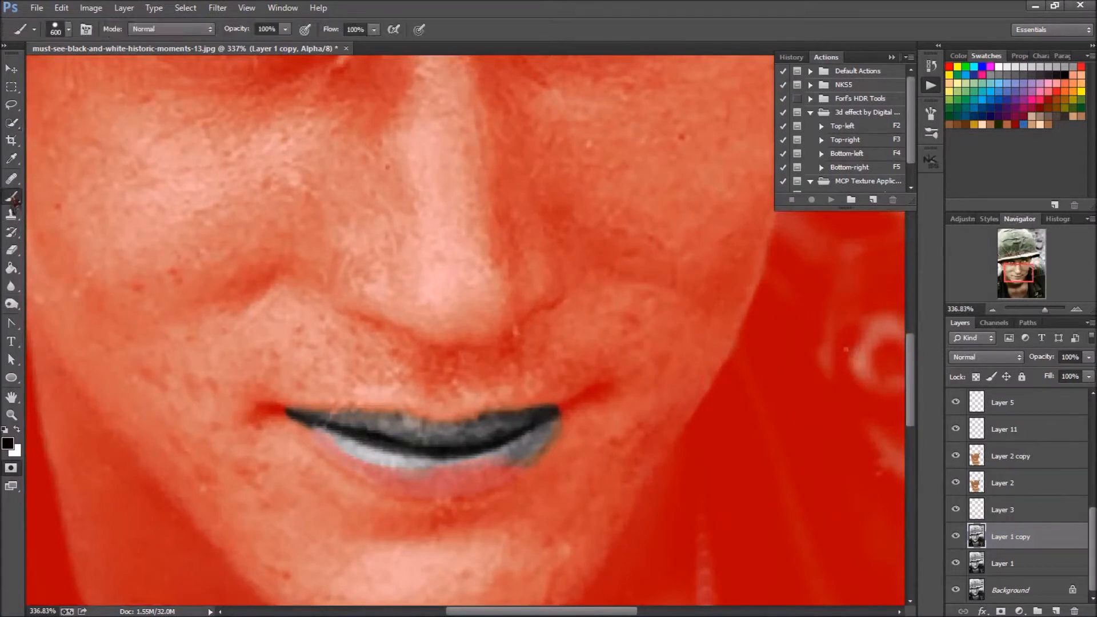
pyautogui.scroll(1, 362, 446)
pyautogui.moveTo(362, 446); pyautogui.dragTo(342, 440)
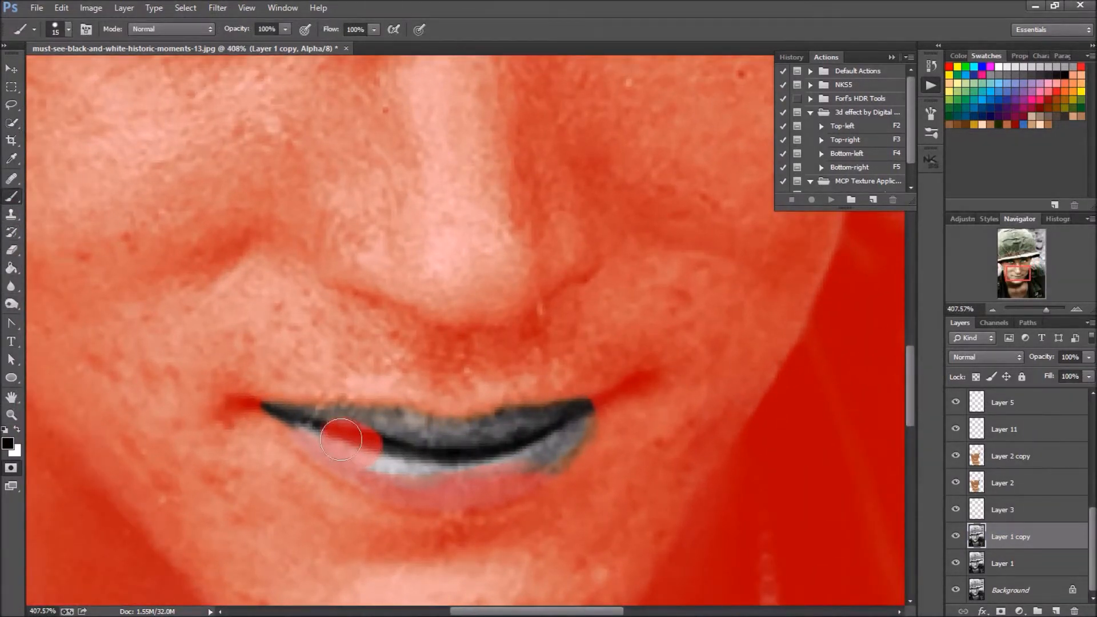
pyautogui.hotkey('ctrl', 'z')
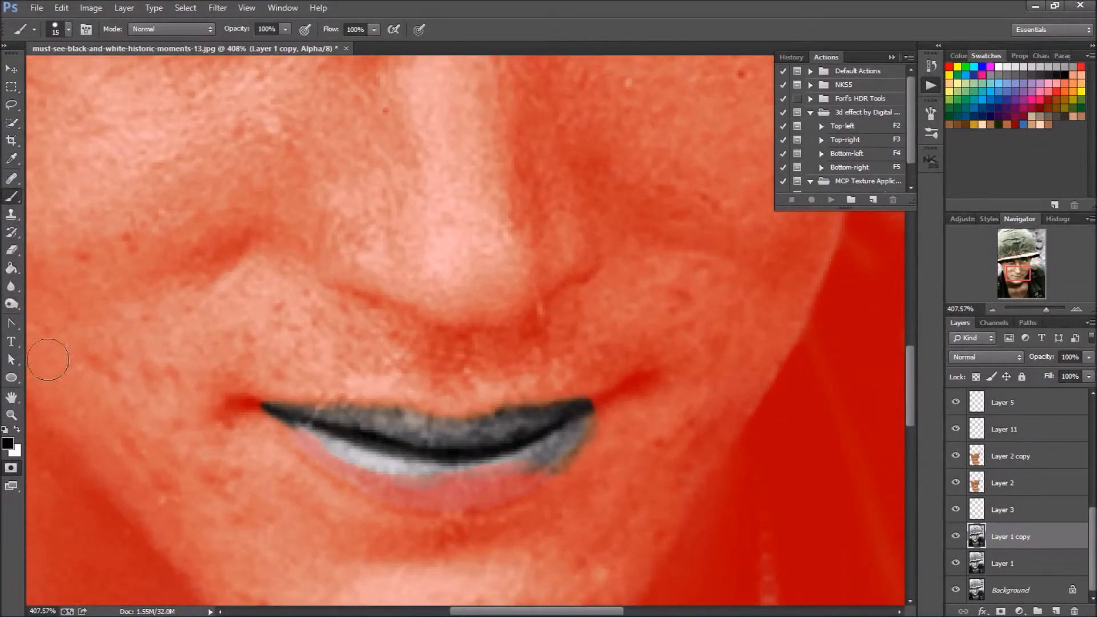
pyautogui.click(17, 429)
pyautogui.press('[')
pyautogui.press('[')
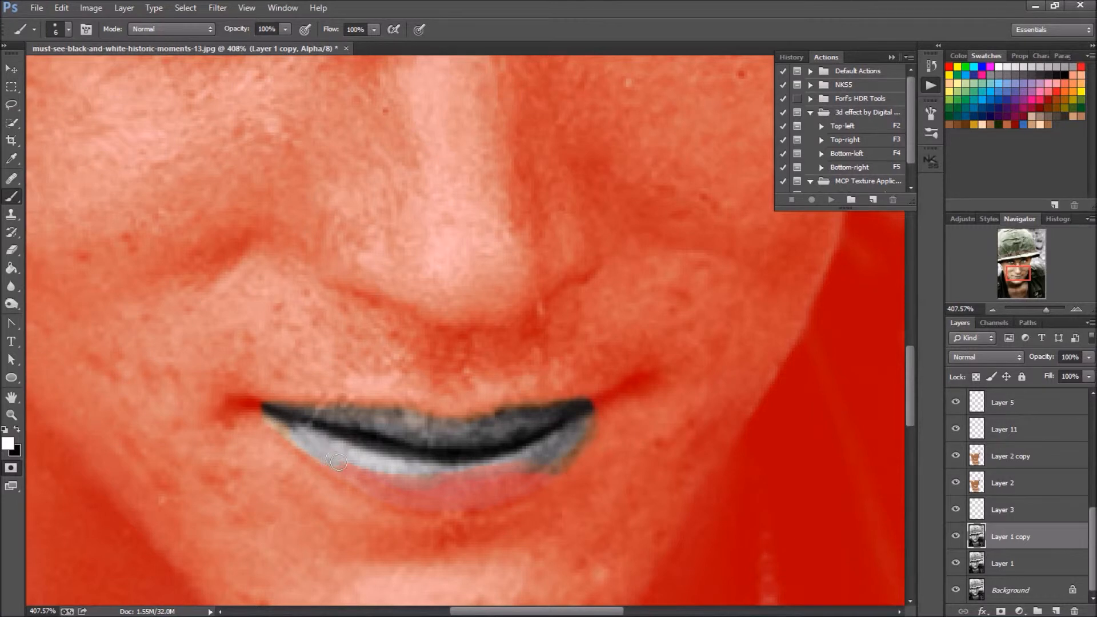
pyautogui.moveTo(340, 463); pyautogui.dragTo(383, 481)
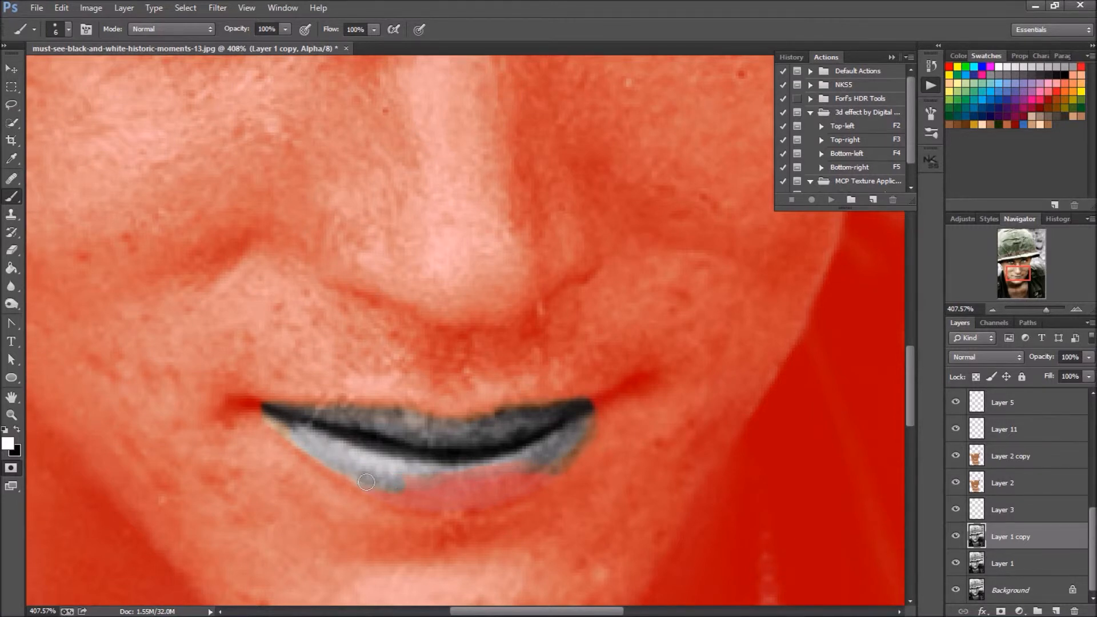
pyautogui.moveTo(488, 499); pyautogui.dragTo(549, 467)
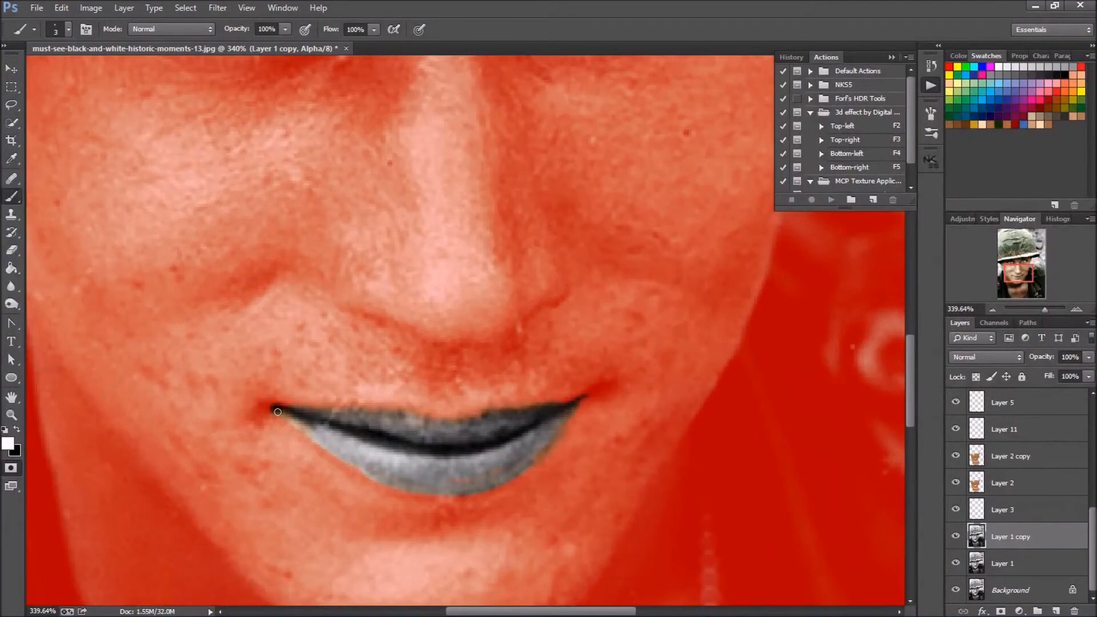
pyautogui.press('q')
# Examine the outline of the lip selection up close, with and without the Quick Mask overlay
pyautogui.scroll(-5, 277, 412)
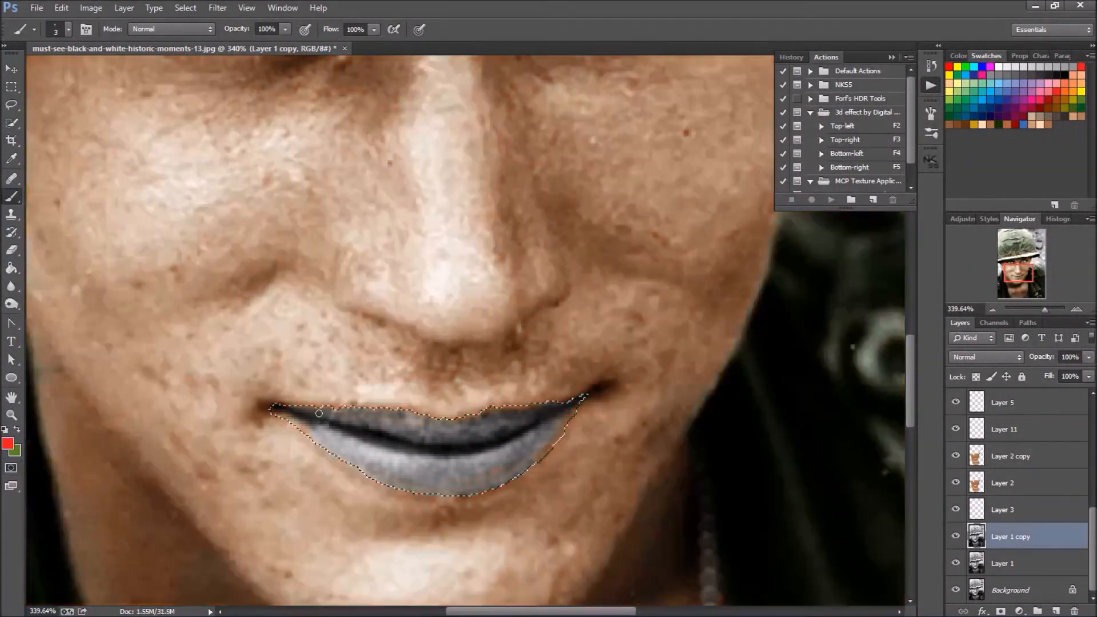
pyautogui.scroll(4, 328, 422)
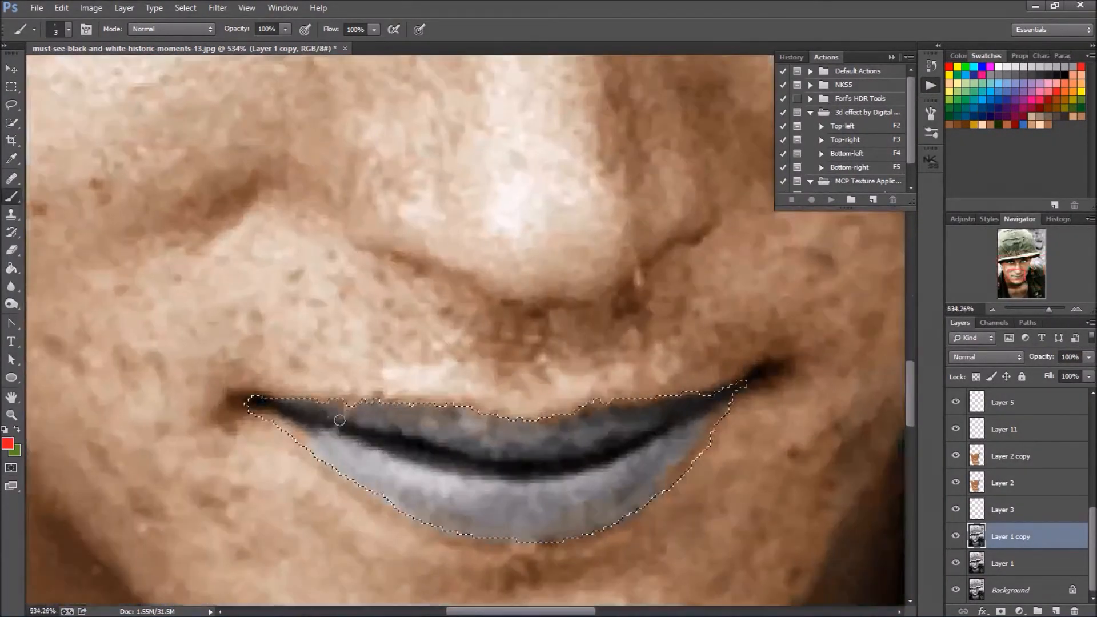
pyautogui.hotkey('ctrl', 'z')
pyautogui.press('q')
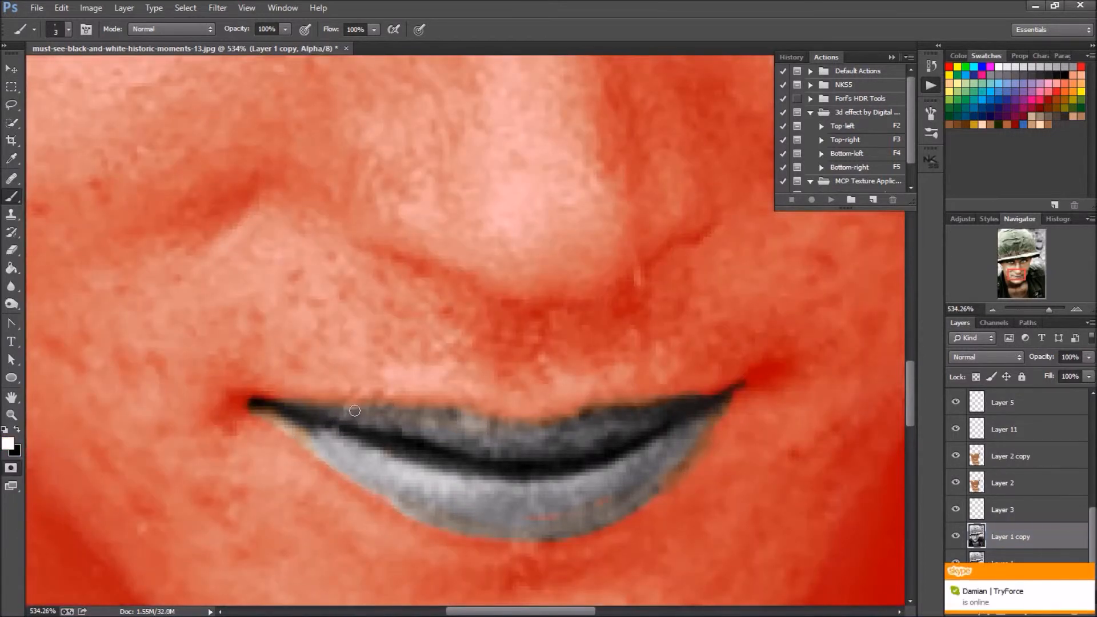
pyautogui.press('q')
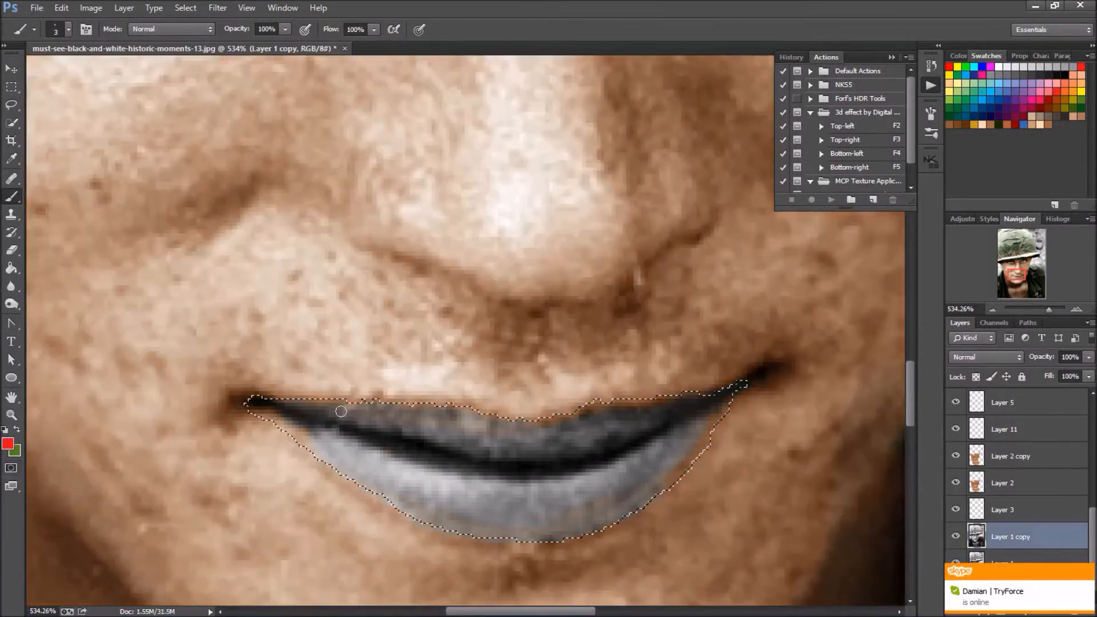
pyautogui.scroll(-1, 341, 411)
pyautogui.scroll(-3, 339, 405)
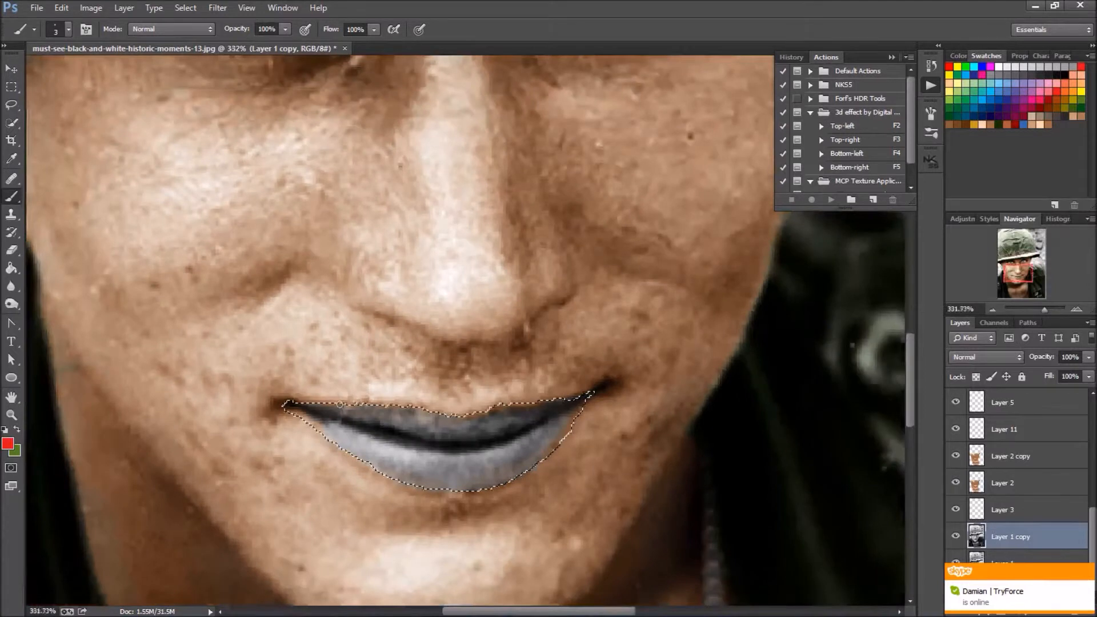
pyautogui.scroll(1, 341, 406)
pyautogui.scroll(-1, 342, 406)
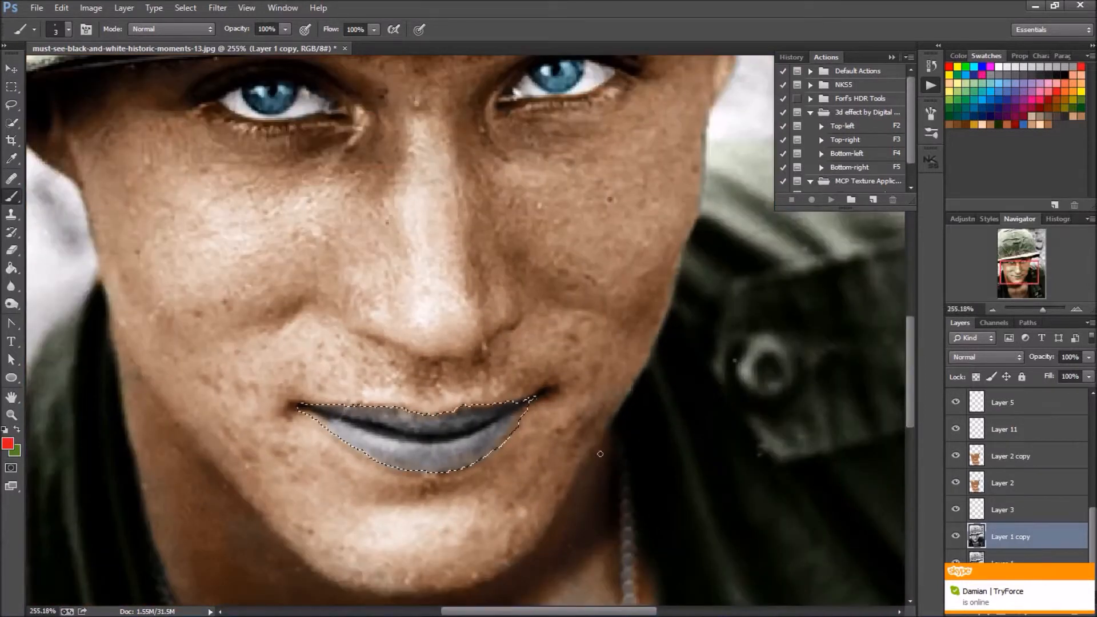
# Add a new layer above Layer 1 copy and set its blend mode to Color
pyautogui.click(1086, 572)
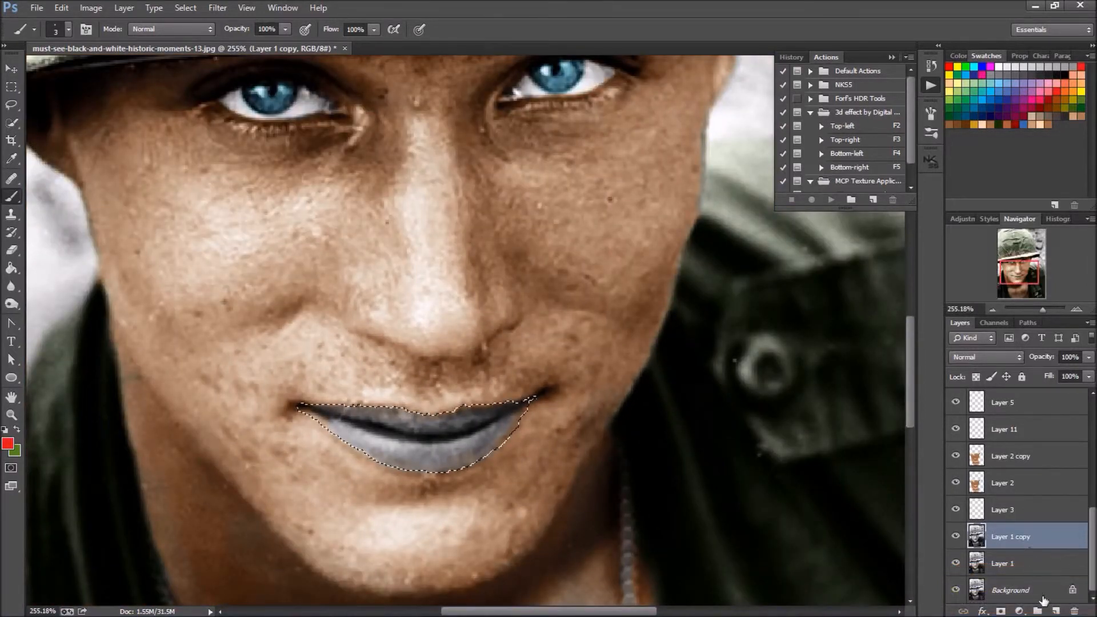
pyautogui.click(1056, 612)
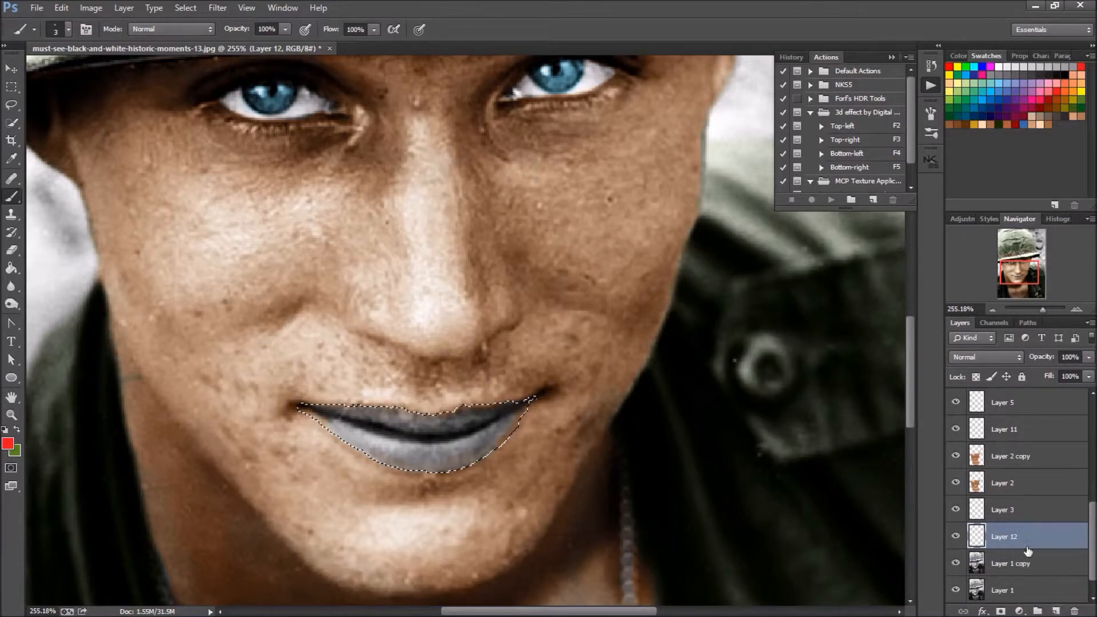
pyautogui.click(986, 359)
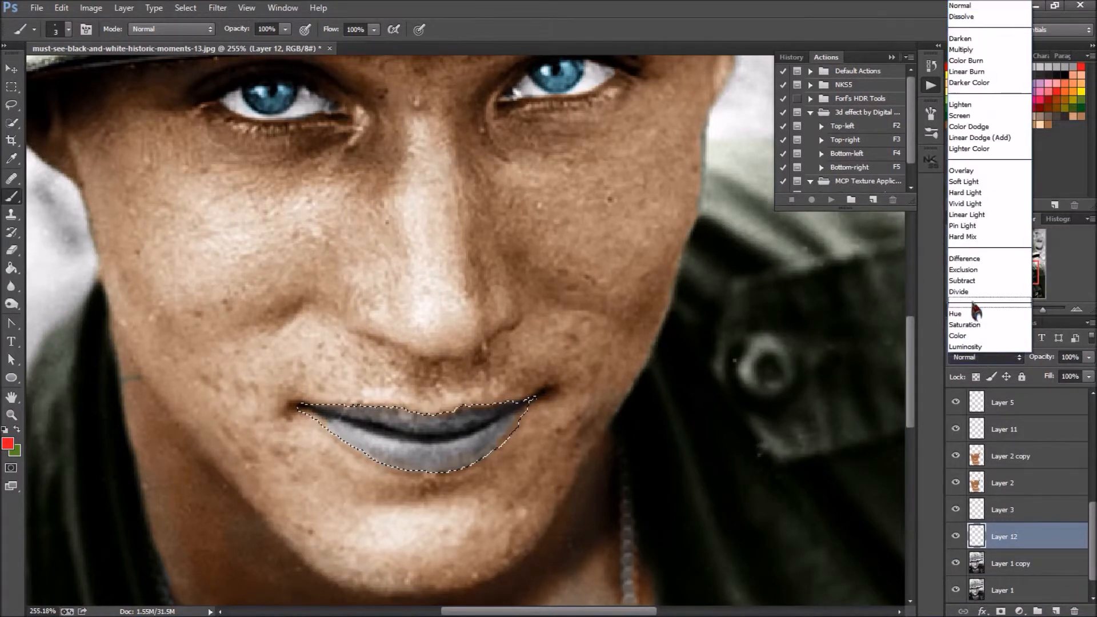
pyautogui.click(977, 336)
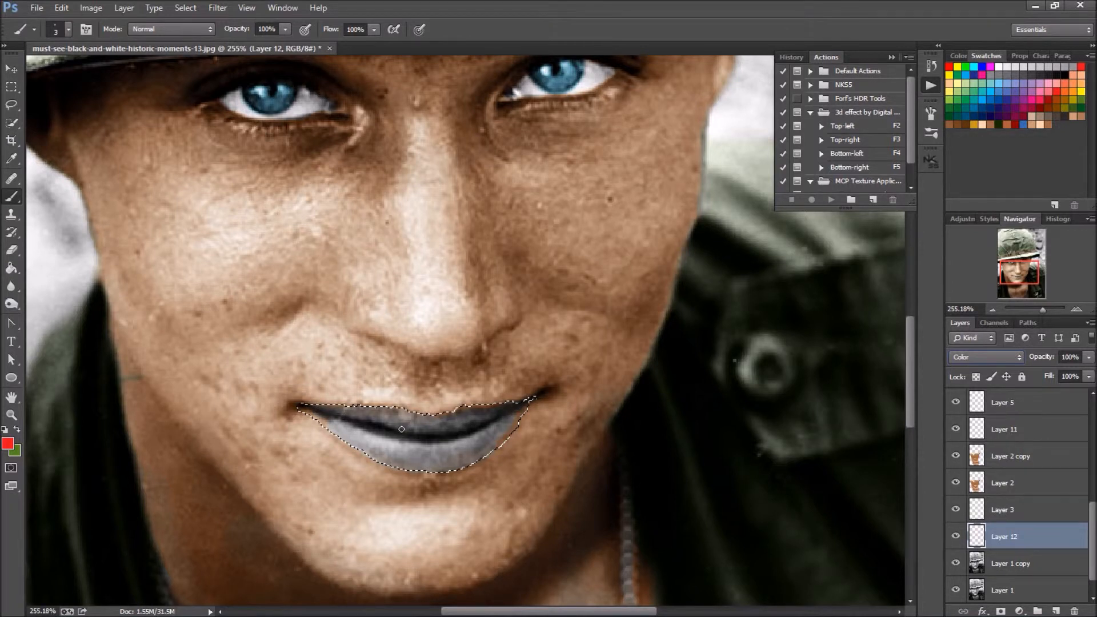
# Enlarge the brush to 60 px, paint the selected lips red on Layer 12 and deselect them
pyautogui.press(']')
pyautogui.press(']')
pyautogui.press(']')
pyautogui.press(']')
pyautogui.press(']')
pyautogui.press(']')
pyautogui.press(']')
pyautogui.press(']')
pyautogui.press(']')
pyautogui.press(']')
pyautogui.moveTo(522, 431)
pyautogui.mouseDown()
pyautogui.moveTo(320, 413)
pyautogui.moveTo(257, 393)
pyautogui.mouseUp()
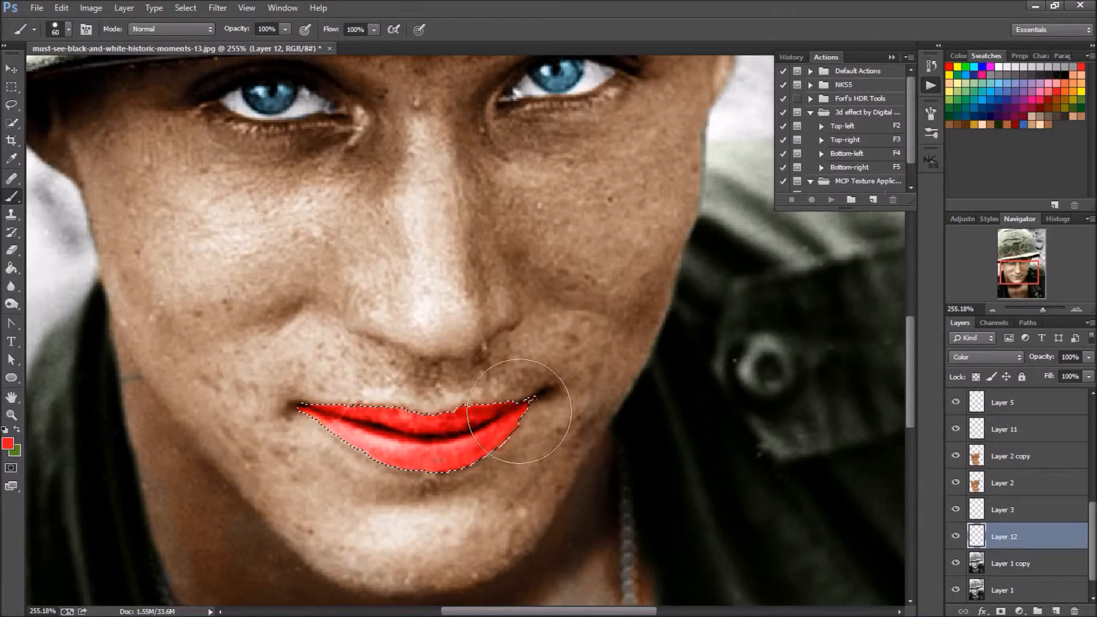
pyautogui.scroll(-4, 341, 383)
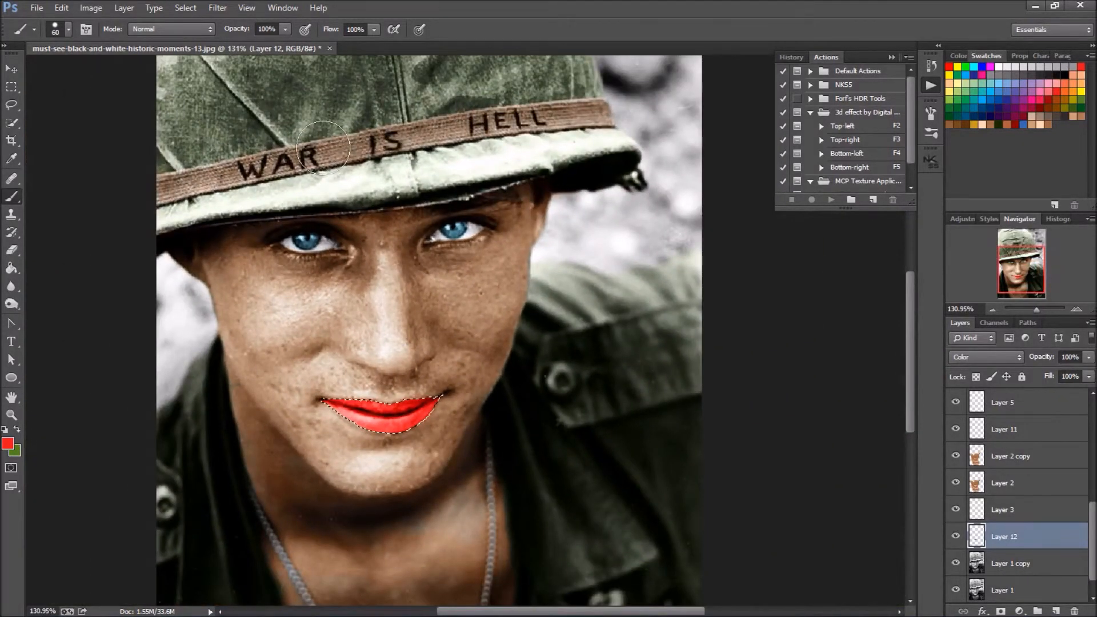
pyautogui.scroll(3, 318, 150)
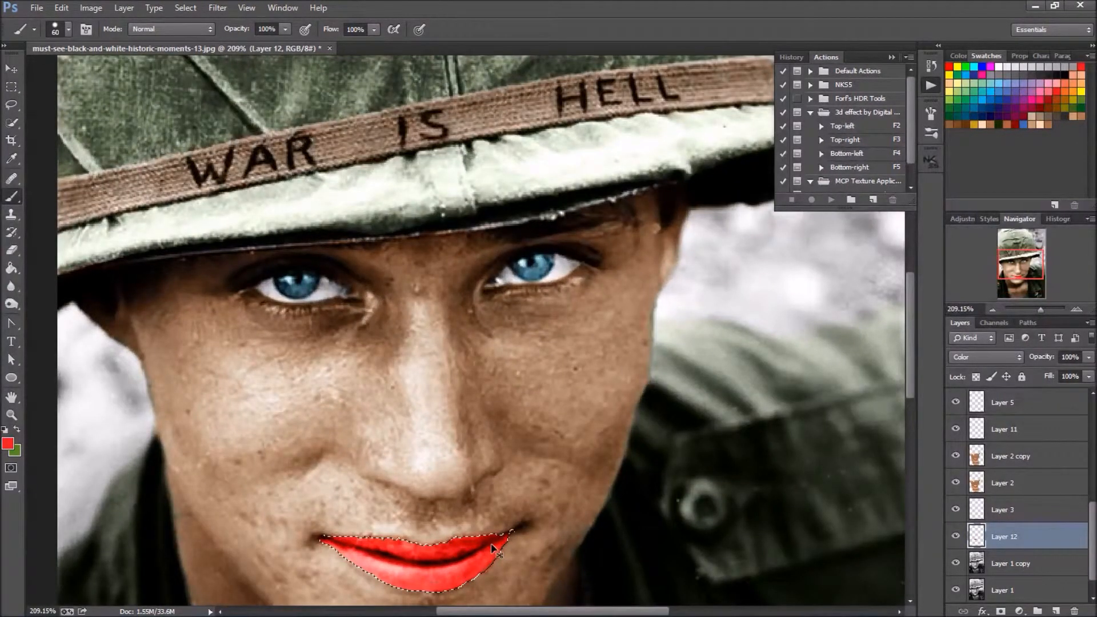
pyautogui.hotkey('ctrl', 'd')
pyautogui.scroll(-4, 495, 547)
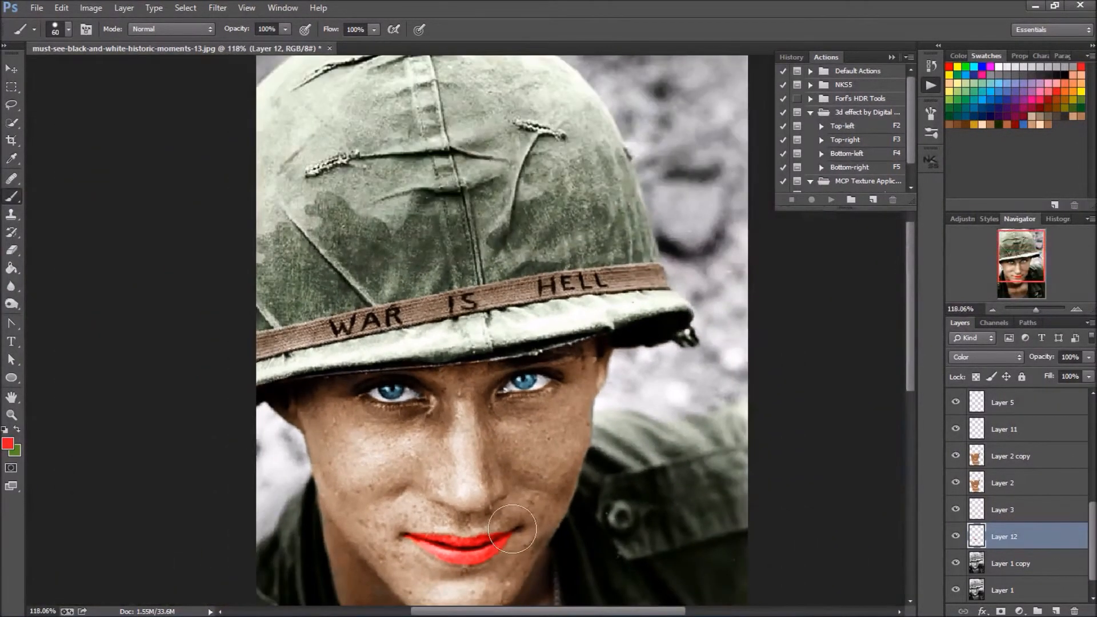
# Try lowering the red lip layer's opacity to 37%, and return it to 100%
pyautogui.scroll(3, 510, 532)
pyautogui.moveTo(1034, 255); pyautogui.dragTo(1034, 260)
pyautogui.click(1089, 358)
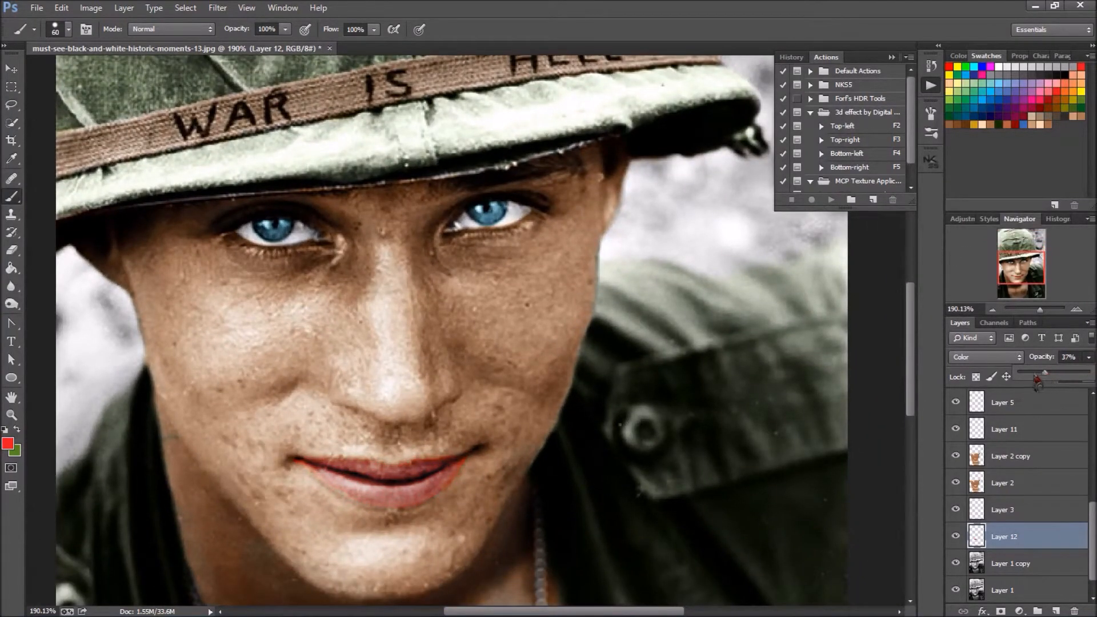
pyautogui.moveTo(1032, 382); pyautogui.dragTo(1093, 380)
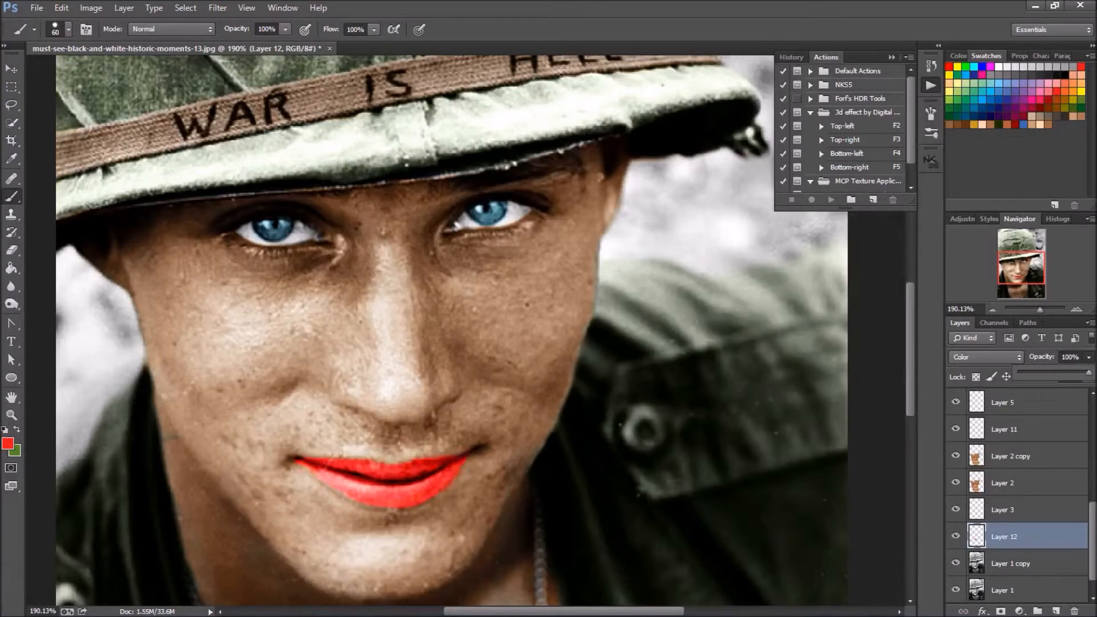
# Mute the red lips on Layer 12 with Hue/Saturation, setting Saturation to -74 and Lightness to -55
pyautogui.click(1015, 539)
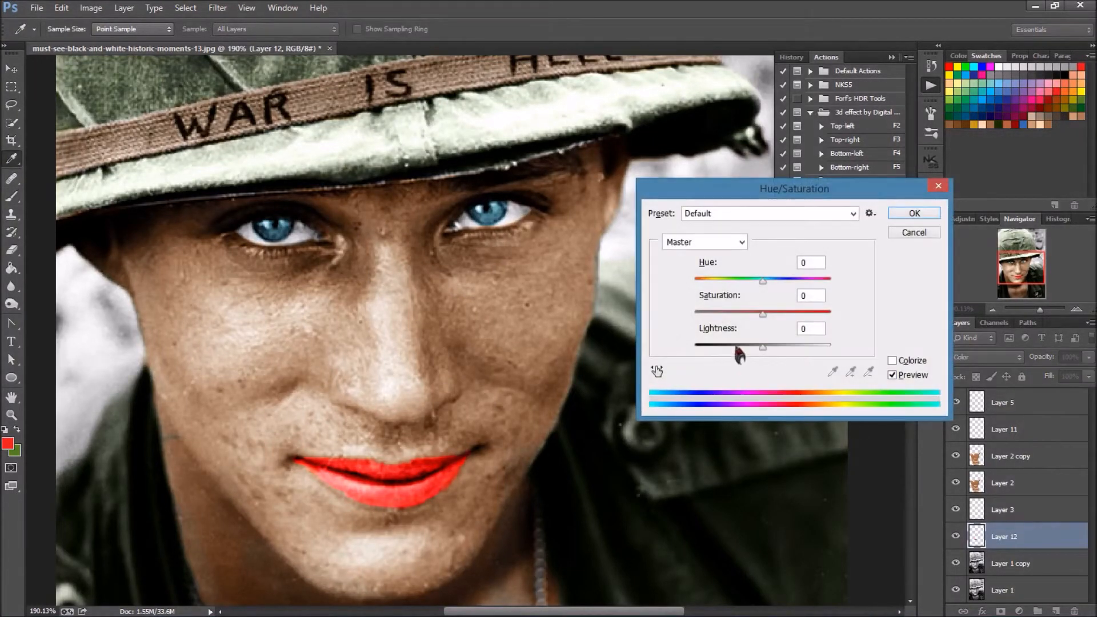
pyautogui.moveTo(764, 313); pyautogui.dragTo(714, 314)
pyautogui.moveTo(763, 347); pyautogui.dragTo(729, 355)
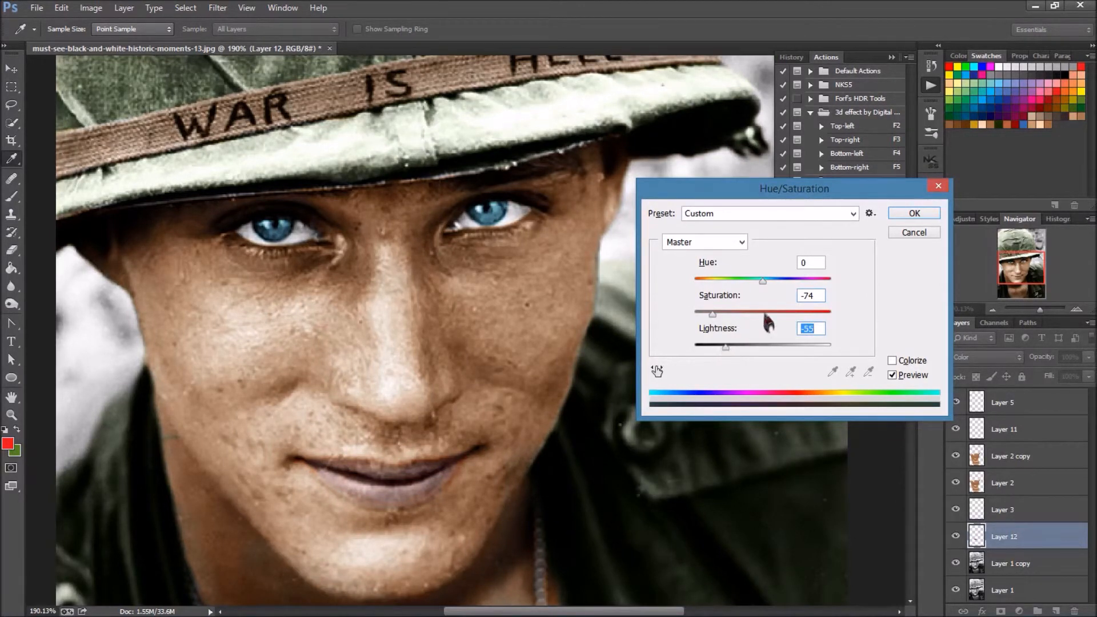
pyautogui.click(910, 215)
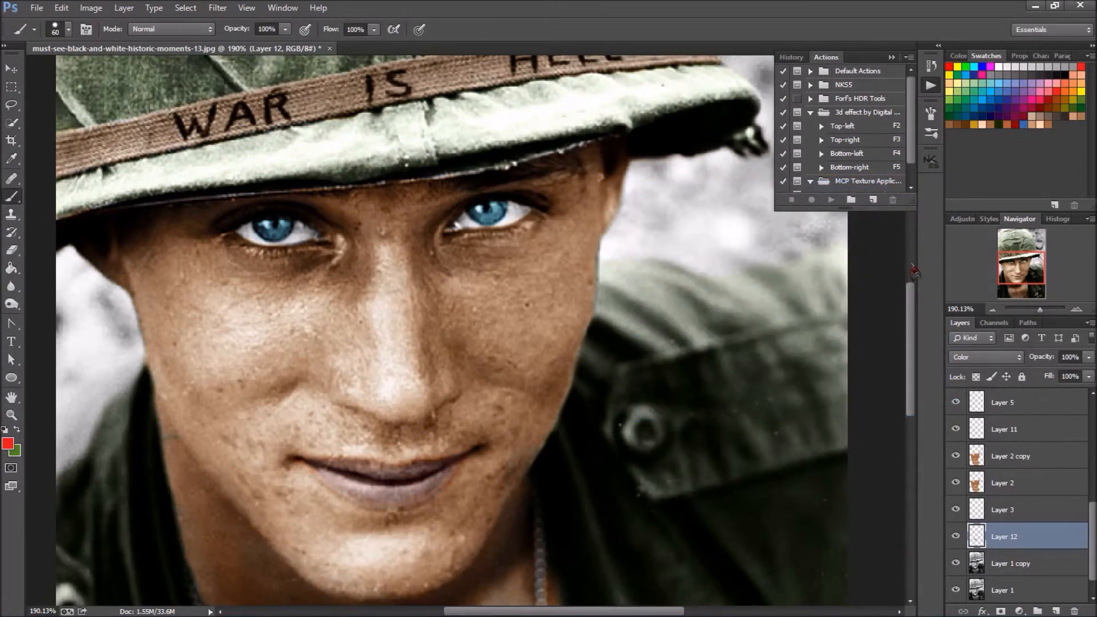
# Duplicate Layer 12 and set the copy's blend mode to Soft Light with 37% opacity
pyautogui.hotkey('ctrl', 'j')
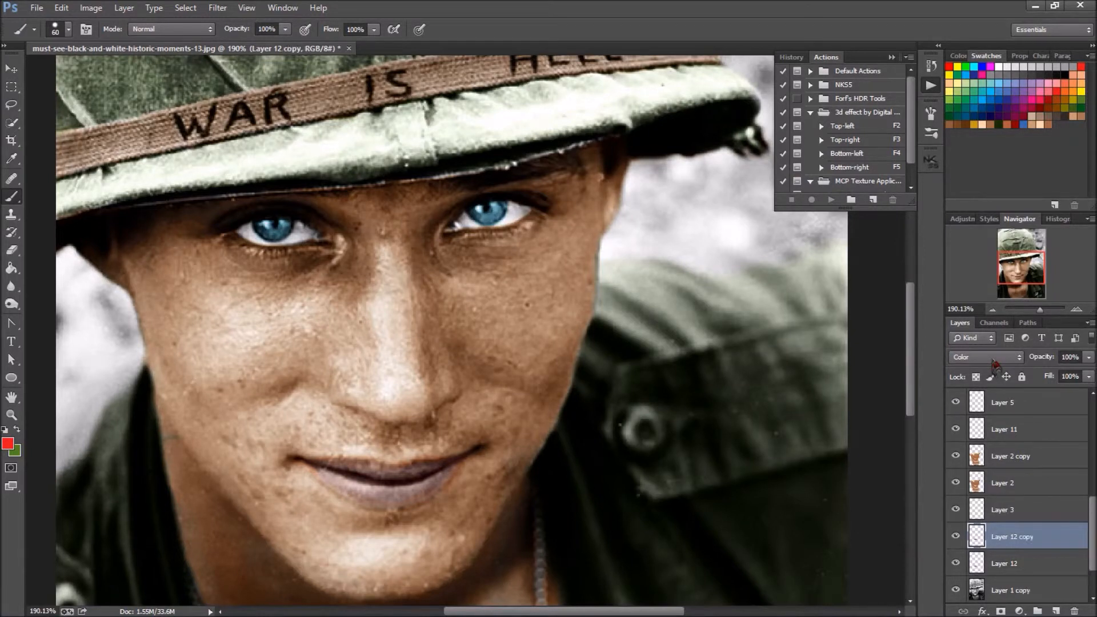
pyautogui.click(989, 357)
pyautogui.click(976, 181)
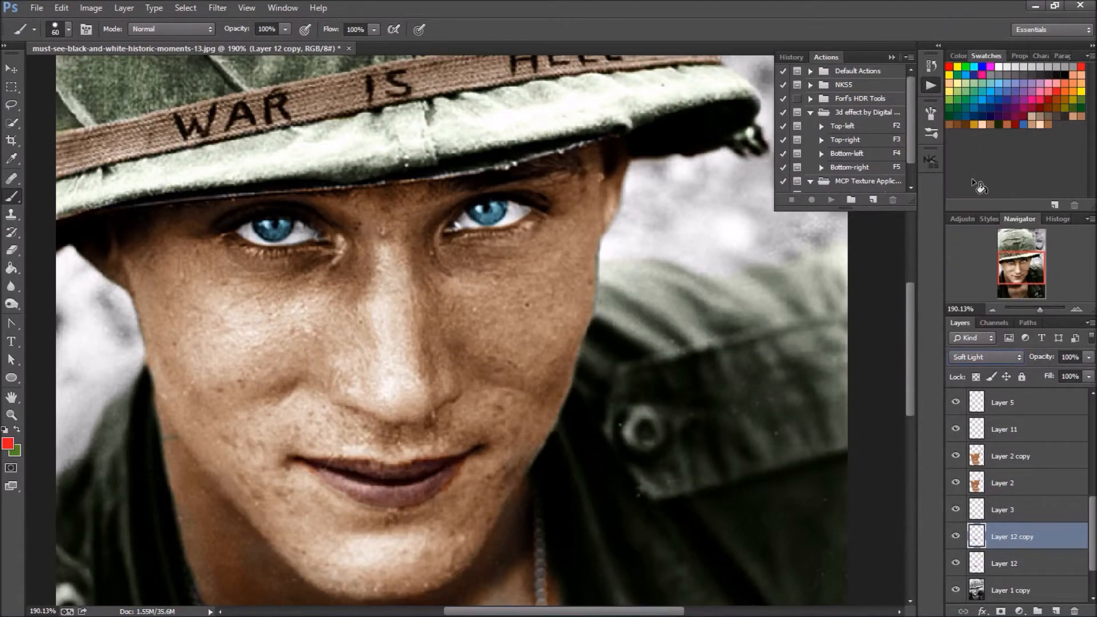
pyautogui.click(1088, 357)
pyautogui.moveTo(1089, 372); pyautogui.dragTo(1042, 381)
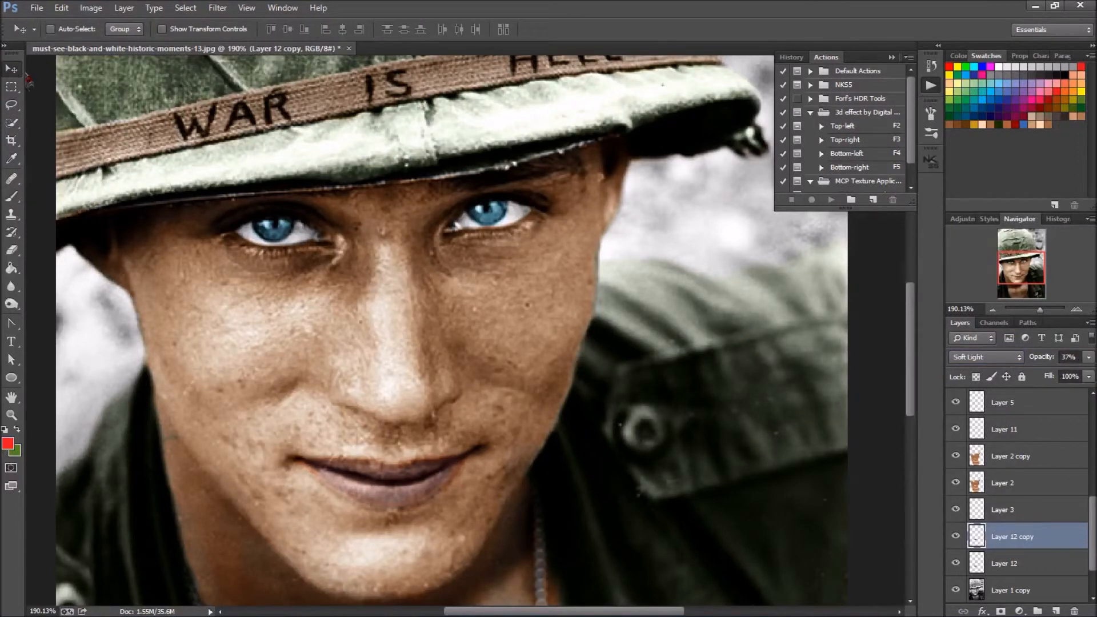
# Compare the lips with and without Layer 12 copy in the whole portrait, and leave the copy hidden
pyautogui.hotkey('ctrl', '0')
pyautogui.click(956, 537)
pyautogui.click(956, 537)
pyautogui.click(956, 537)
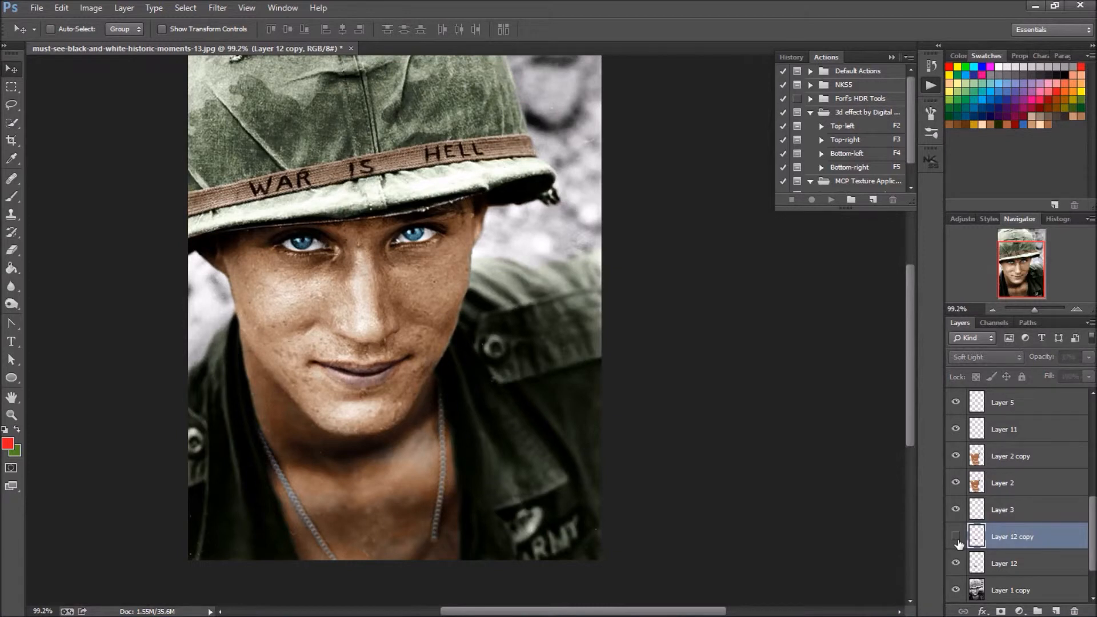
pyautogui.scroll(-2, 319, 258)
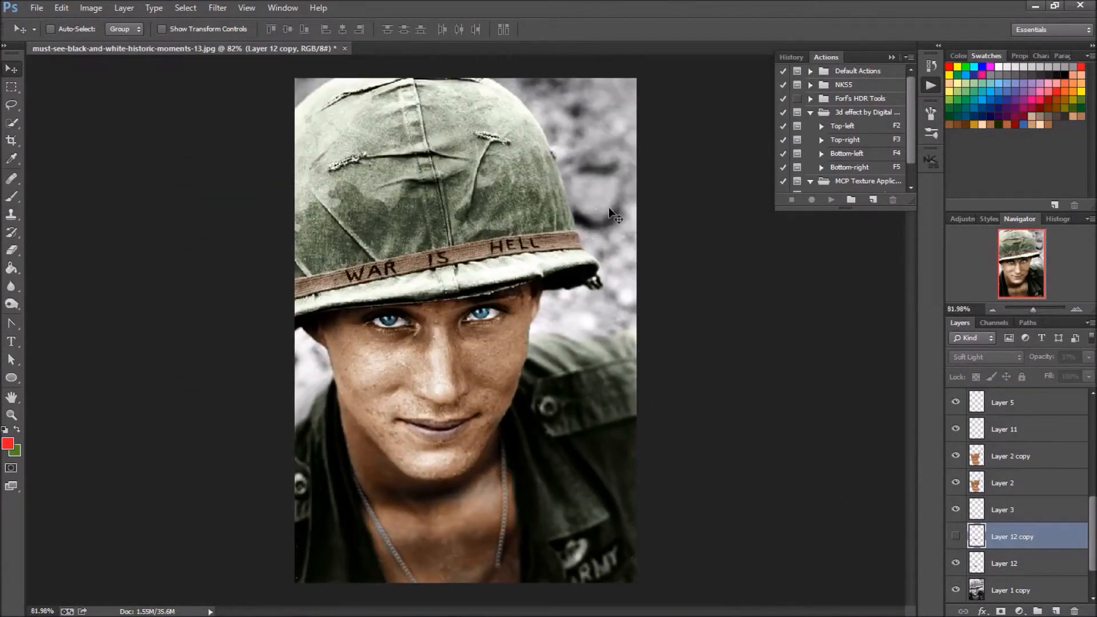
# Quick-select the blurred background on both sides of the soldier's head, including the upper corner beside the helmet, on Layer 1 copy
pyautogui.keyDown('ctrl'); pyautogui.click(609, 183); pyautogui.keyUp('ctrl')
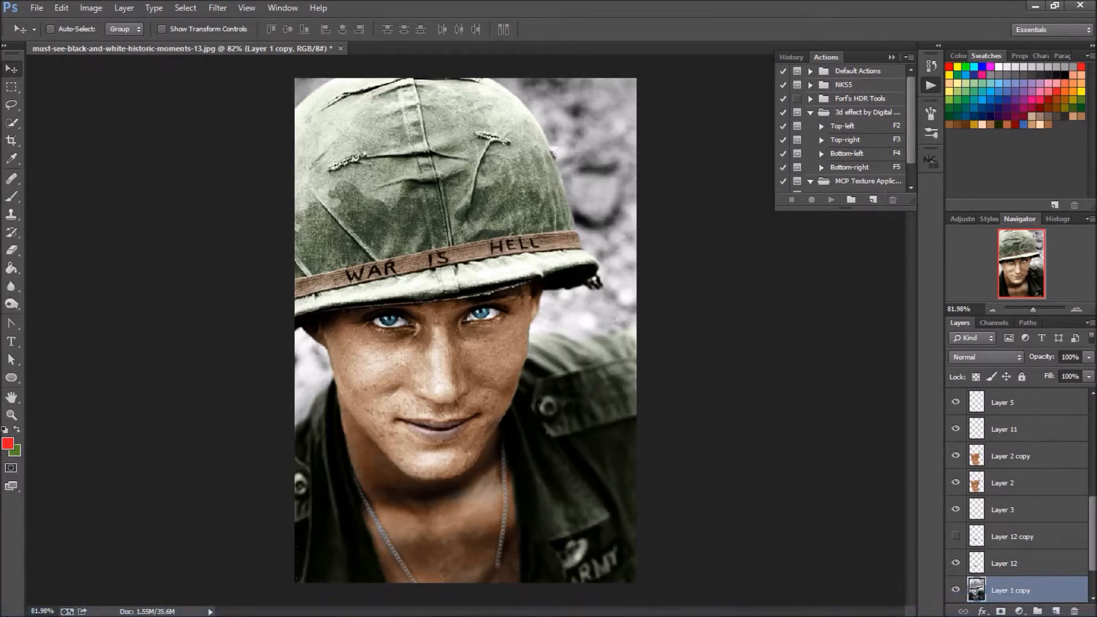
pyautogui.click(11, 122)
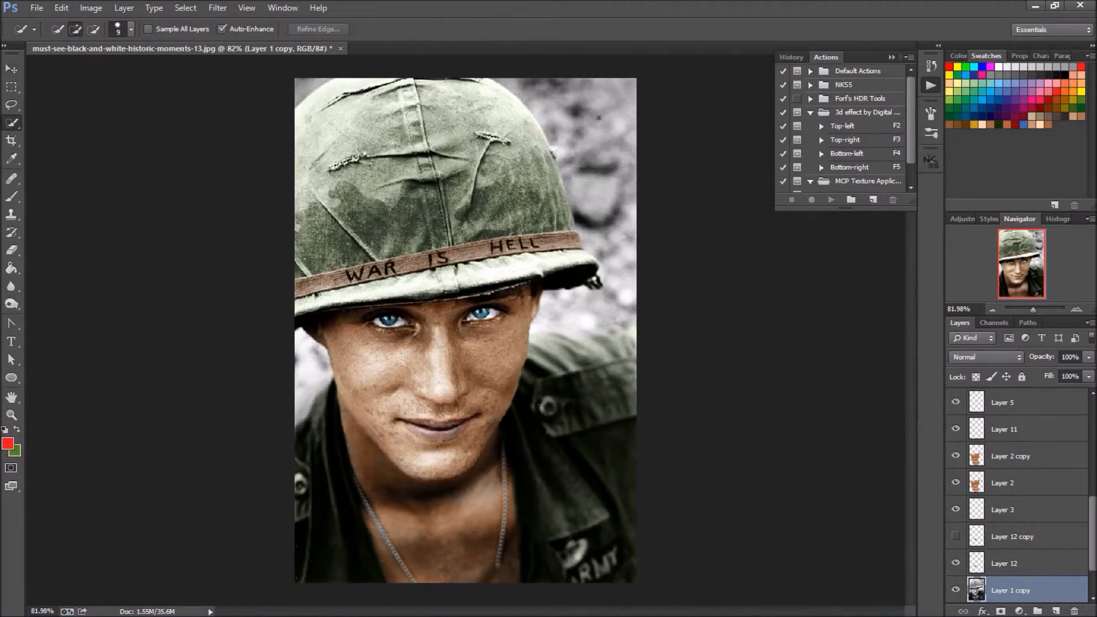
pyautogui.moveTo(633, 187)
pyautogui.mouseDown()
pyautogui.moveTo(629, 307)
pyautogui.moveTo(614, 323)
pyautogui.moveTo(549, 315)
pyautogui.mouseUp()
pyautogui.moveTo(297, 366); pyautogui.dragTo(302, 403)
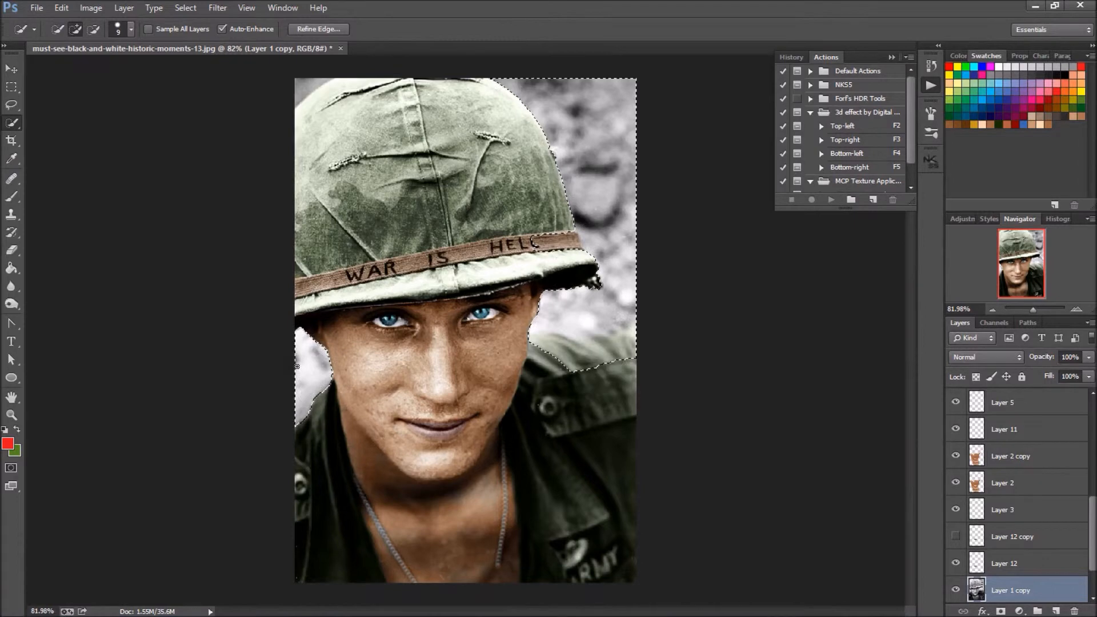
pyautogui.moveTo(307, 79); pyautogui.dragTo(300, 89)
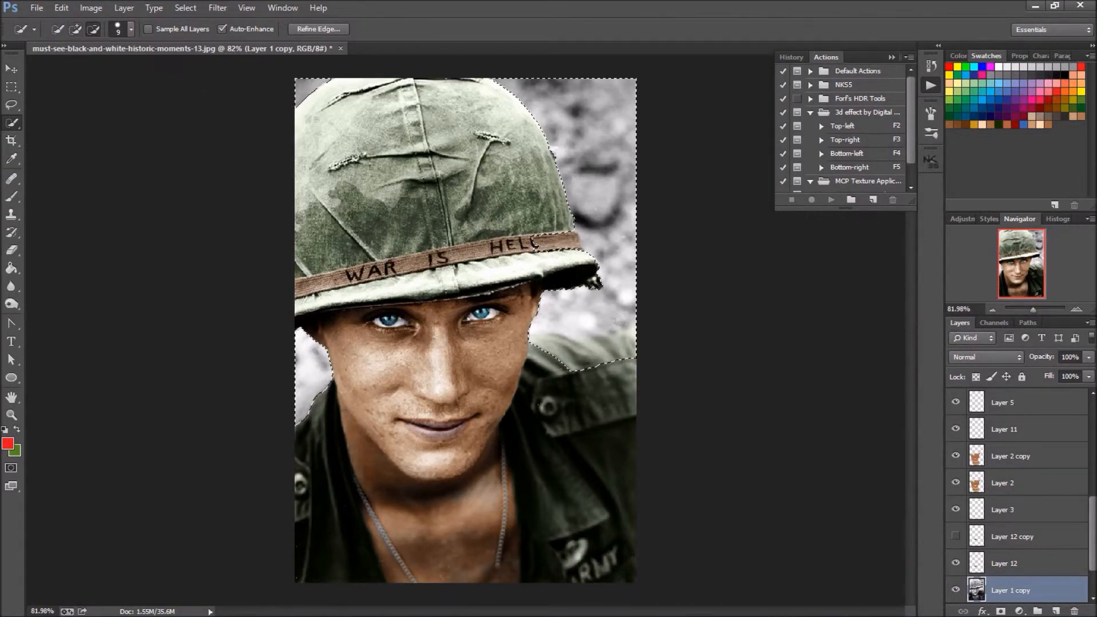
# Subtract the end of the helmet band and the jacket shoulder from the background selection
pyautogui.scroll(5, 566, 244)
pyautogui.moveTo(566, 244); pyautogui.dragTo(628, 280)
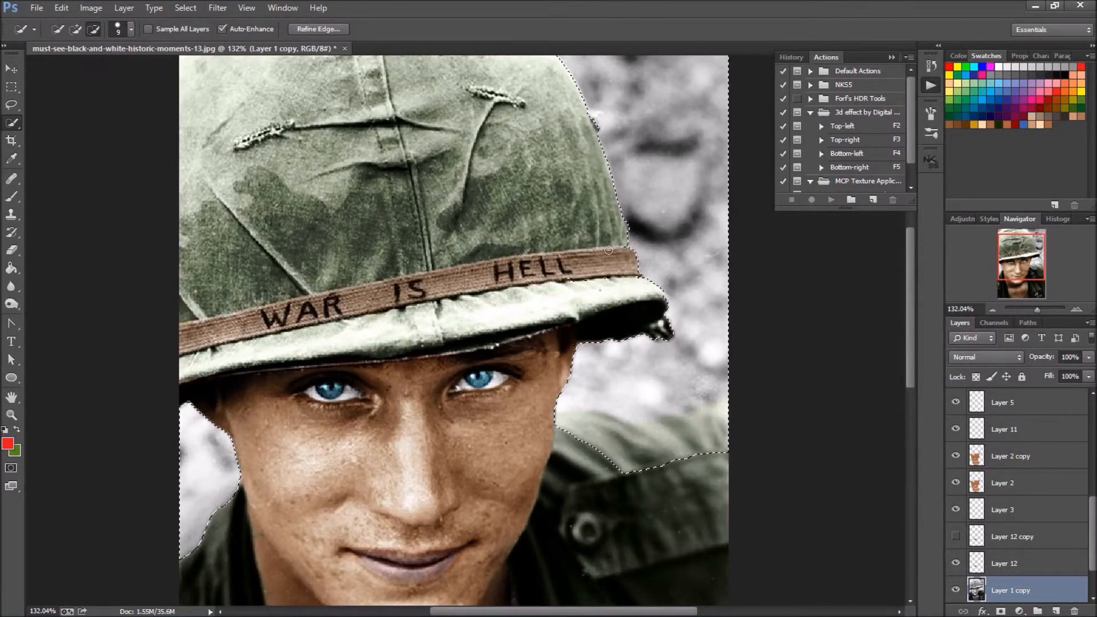
pyautogui.scroll(-3, 615, 343)
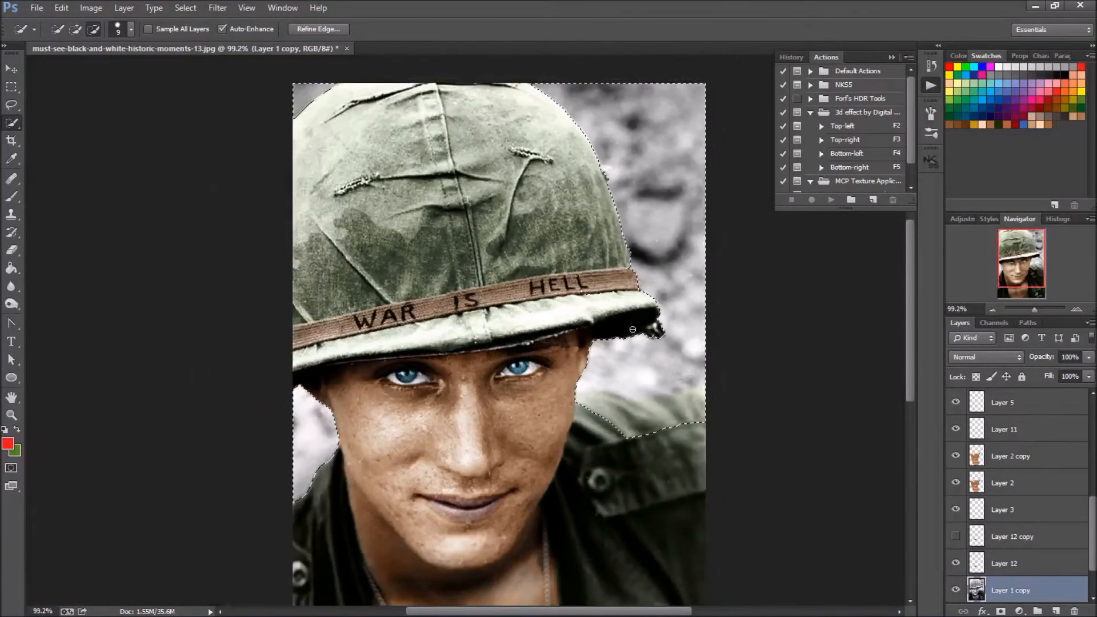
pyautogui.moveTo(643, 416)
pyautogui.mouseDown()
pyautogui.moveTo(583, 404)
pyautogui.moveTo(674, 400)
pyautogui.moveTo(660, 408)
pyautogui.mouseUp()
pyautogui.scroll(-3, 674, 430)
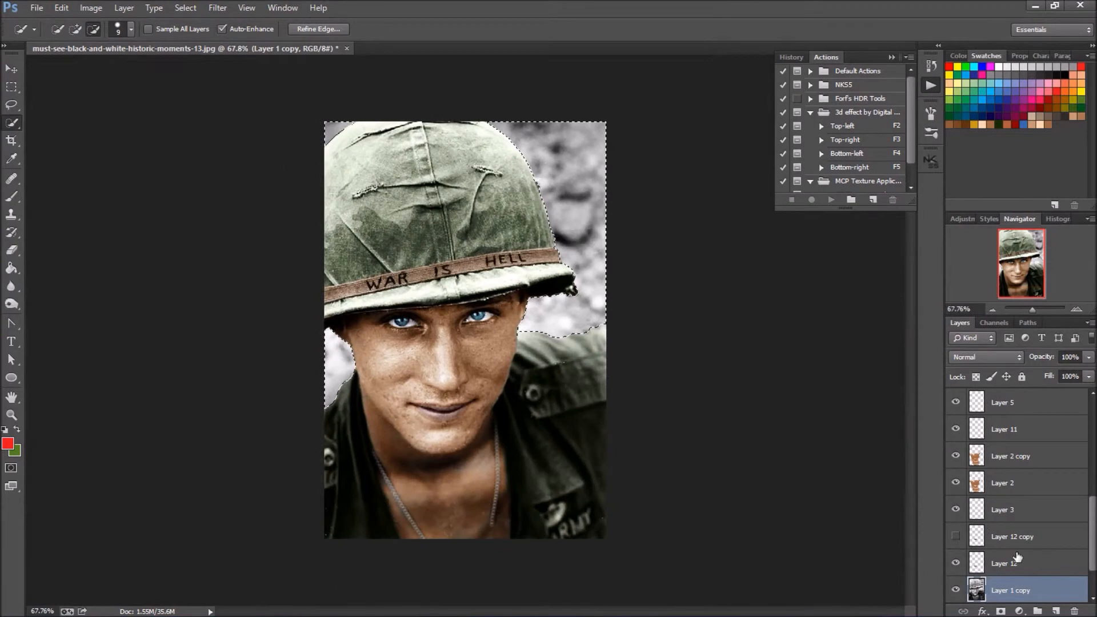
# Add a new layer above Layer 1 copy and choose a brown swatch (RGB 117, 76, 36) for the Brush tool
pyautogui.click(1057, 611)
pyautogui.scroll(-3, 630, 232)
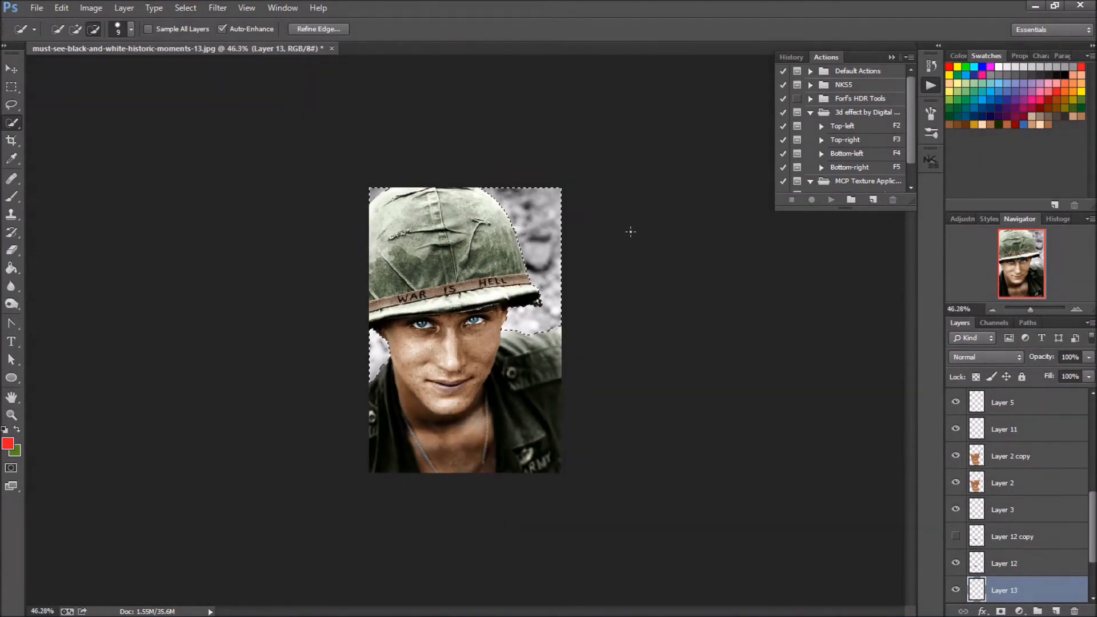
pyautogui.click(13, 197)
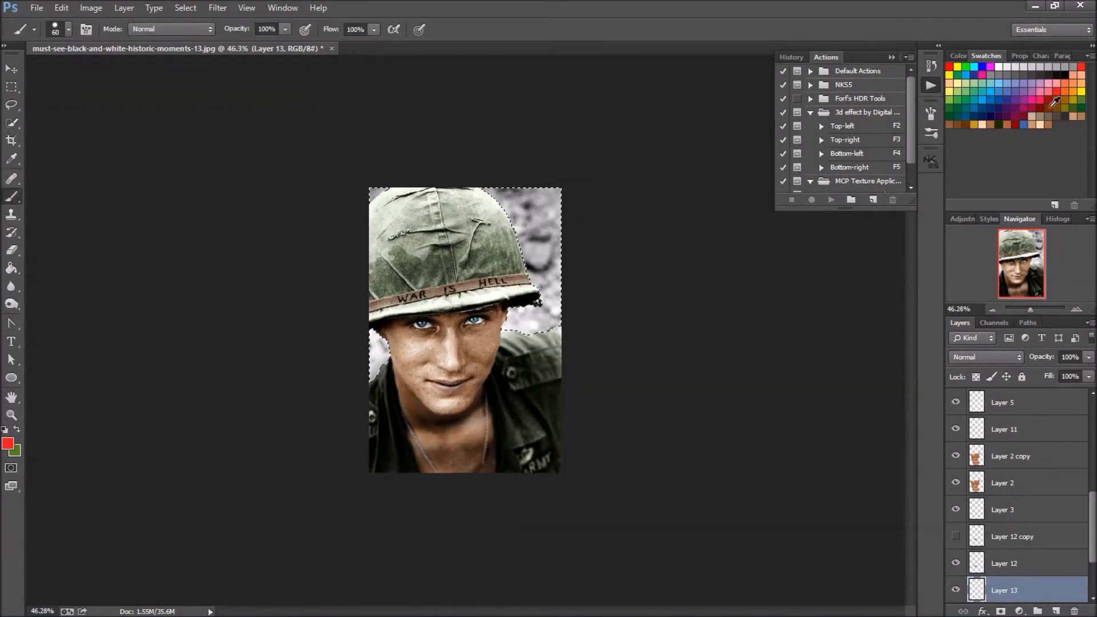
pyautogui.click(955, 123)
pyautogui.click(958, 56)
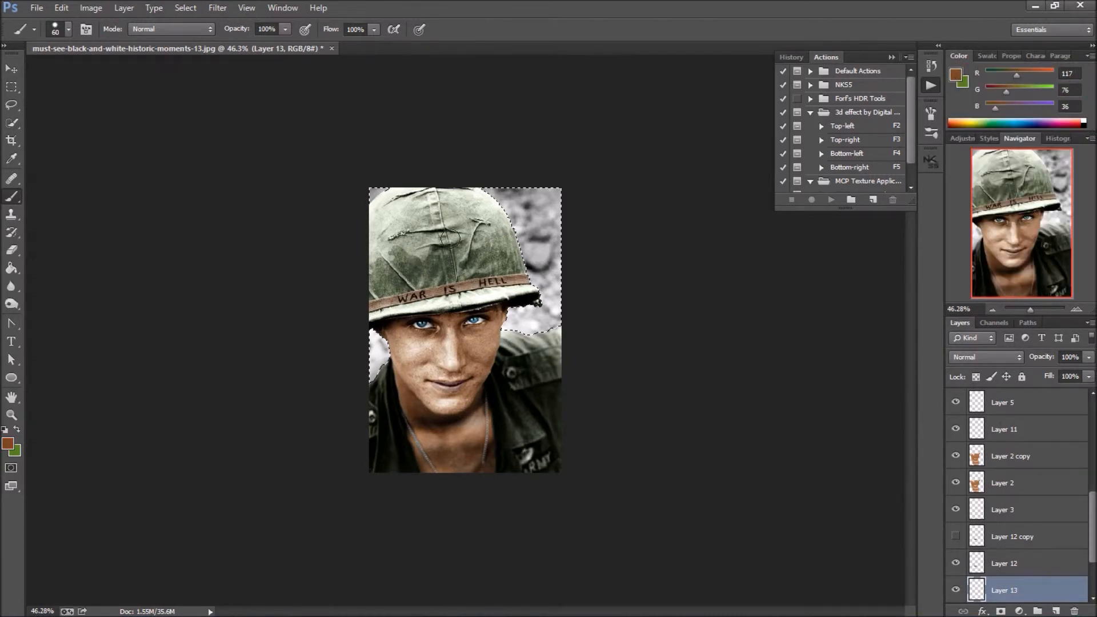
# Enlarge the brush to 300 px, paint the selected background brown on Layer 13 and deselect it
pyautogui.click(554, 214)
pyautogui.press(']')
pyautogui.press(']')
pyautogui.press(']')
pyautogui.press(']')
pyautogui.press(']')
pyautogui.press(']')
pyautogui.press(']')
pyautogui.press(']')
pyautogui.press(']')
pyautogui.press(']')
pyautogui.moveTo(565, 197)
pyautogui.mouseDown()
pyautogui.moveTo(507, 196)
pyautogui.moveTo(545, 268)
pyautogui.moveTo(537, 314)
pyautogui.mouseUp()
pyautogui.moveTo(391, 310); pyautogui.dragTo(366, 371)
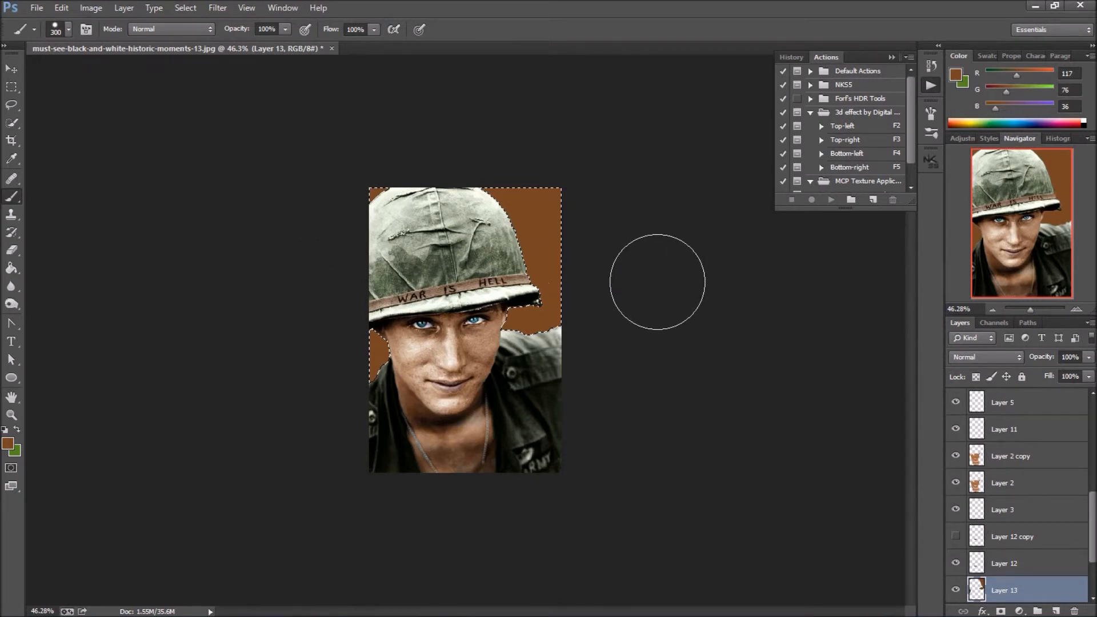
pyautogui.hotkey('ctrl', 'd')
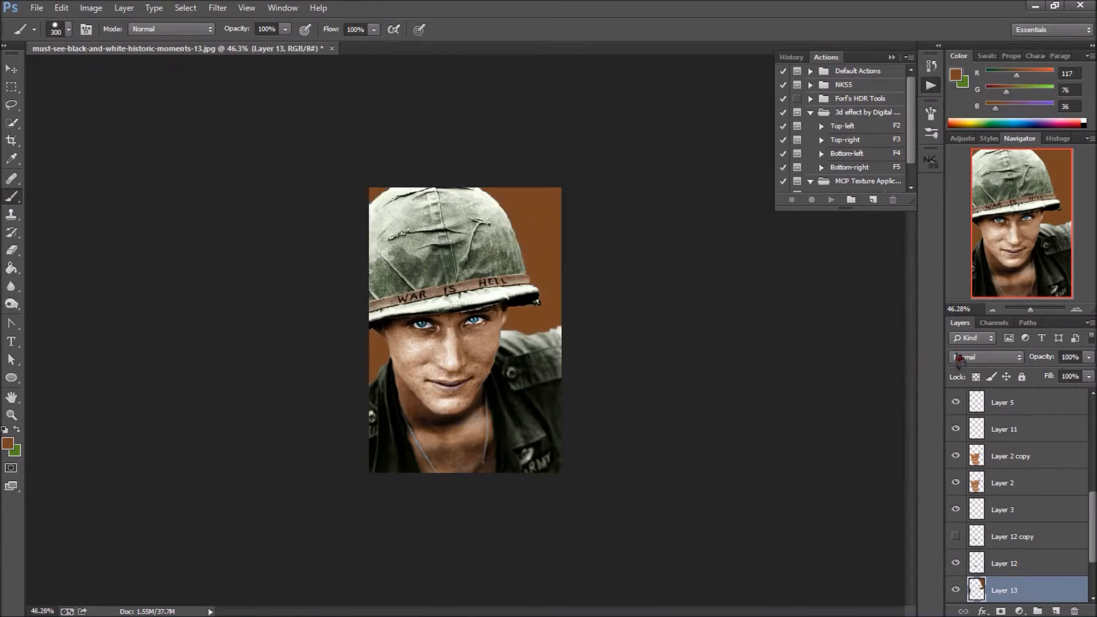
# Try the Color blend mode on the brown background layer, and set it to Soft Light instead
pyautogui.click(966, 357)
pyautogui.click(961, 336)
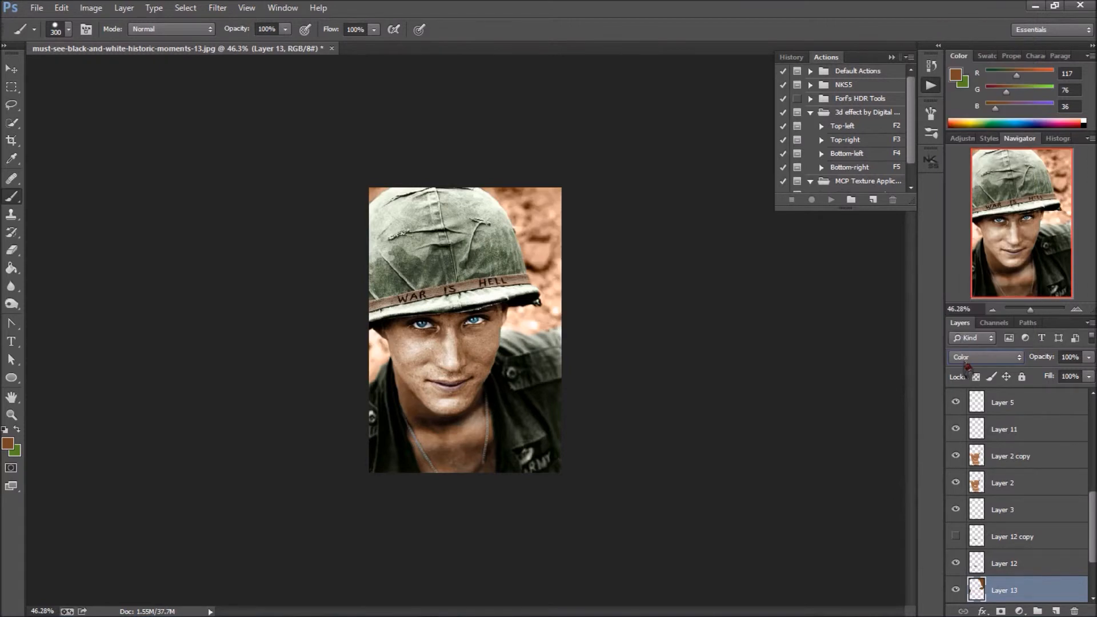
pyautogui.click(974, 359)
pyautogui.click(966, 182)
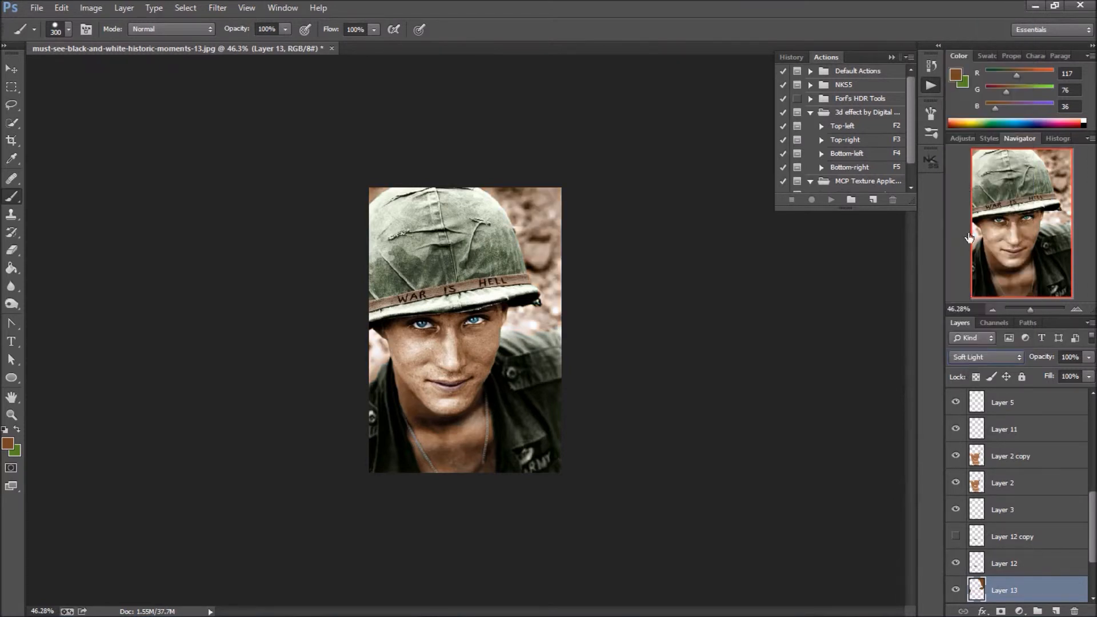
pyautogui.scroll(-1, 987, 359)
pyautogui.press('v')
pyautogui.scroll(2, 366, 239)
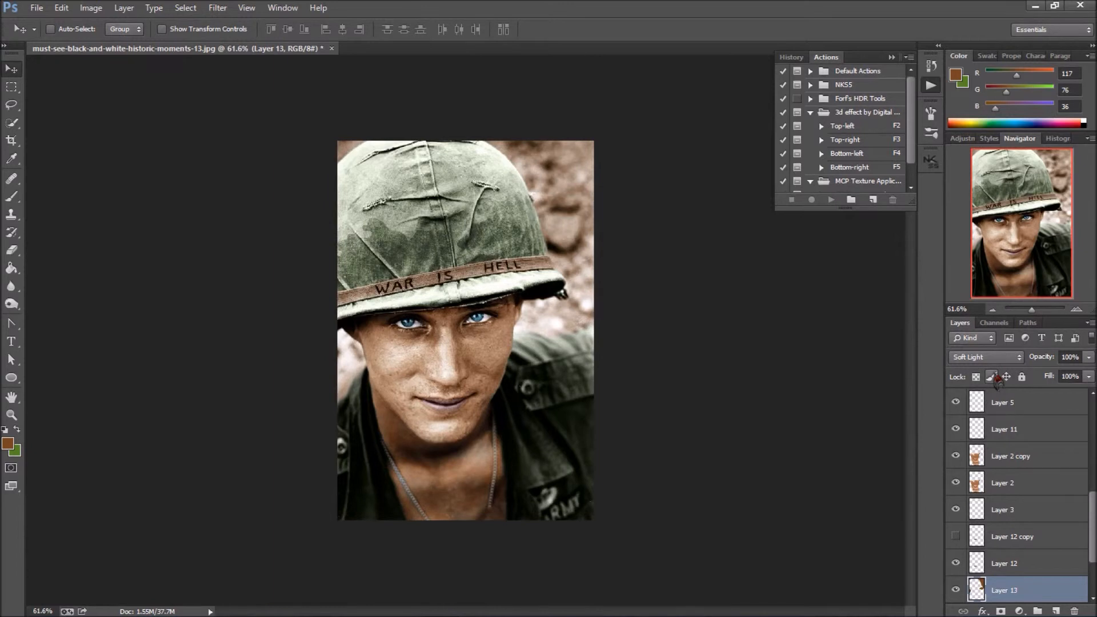
# Try other opacities on the brown background layer, and return it to 100%
pyautogui.click(1089, 358)
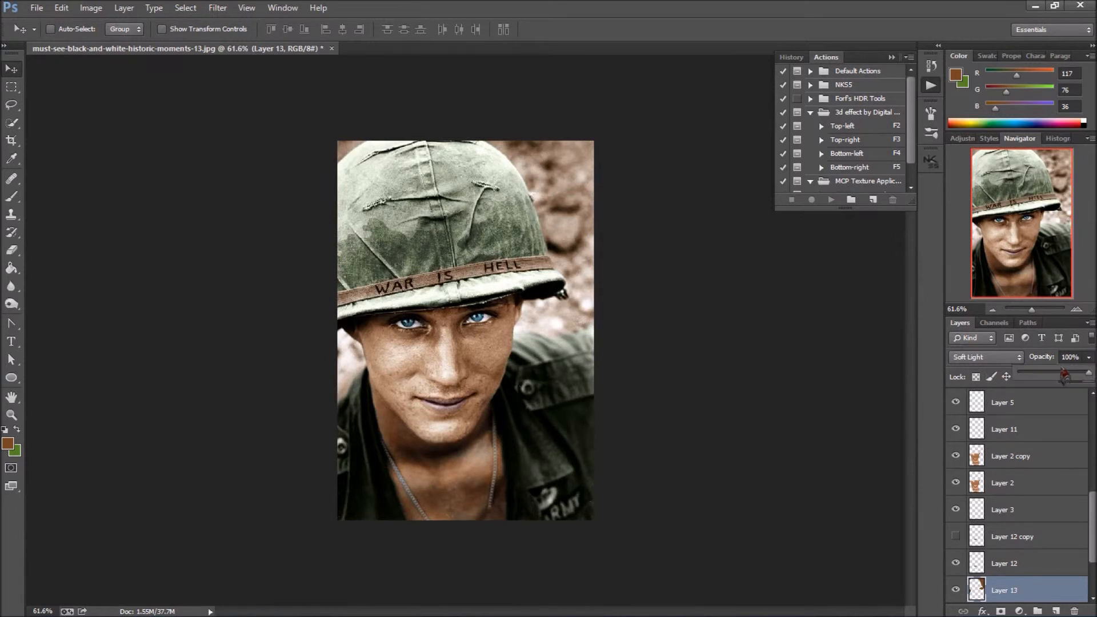
pyautogui.moveTo(1088, 373)
pyautogui.mouseDown()
pyautogui.moveTo(1036, 375)
pyautogui.moveTo(1092, 379)
pyautogui.mouseUp()
pyautogui.click(15, 71)
pyautogui.scroll(1, 211, 208)
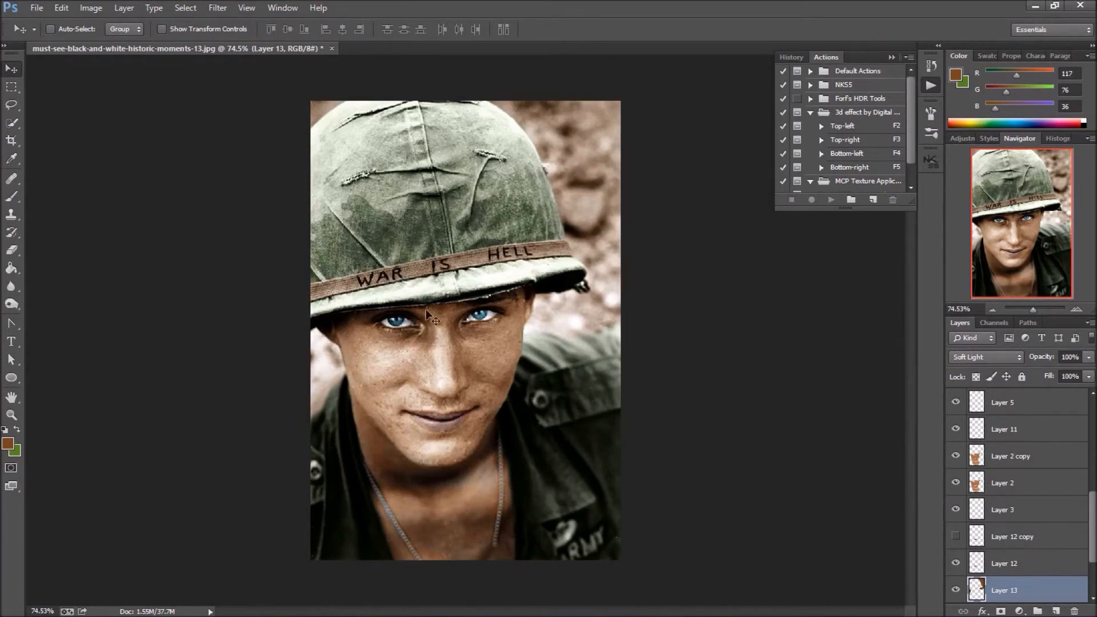
# Compare the skin with and without Layer 2 copy, and try Hue/Saturation changes on it, ending with Saturation and Lightness at 0
pyautogui.keyDown('ctrl'); pyautogui.click(444, 365); pyautogui.keyUp('ctrl')
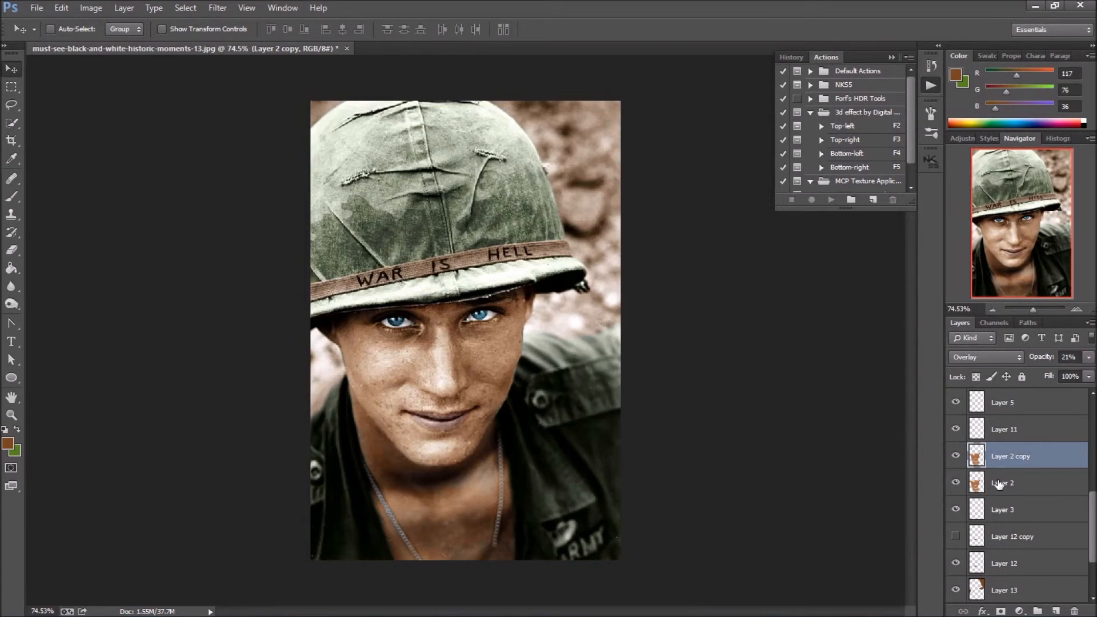
pyautogui.click(957, 456)
pyautogui.click(956, 455)
pyautogui.hotkey('ctrl', 'u')
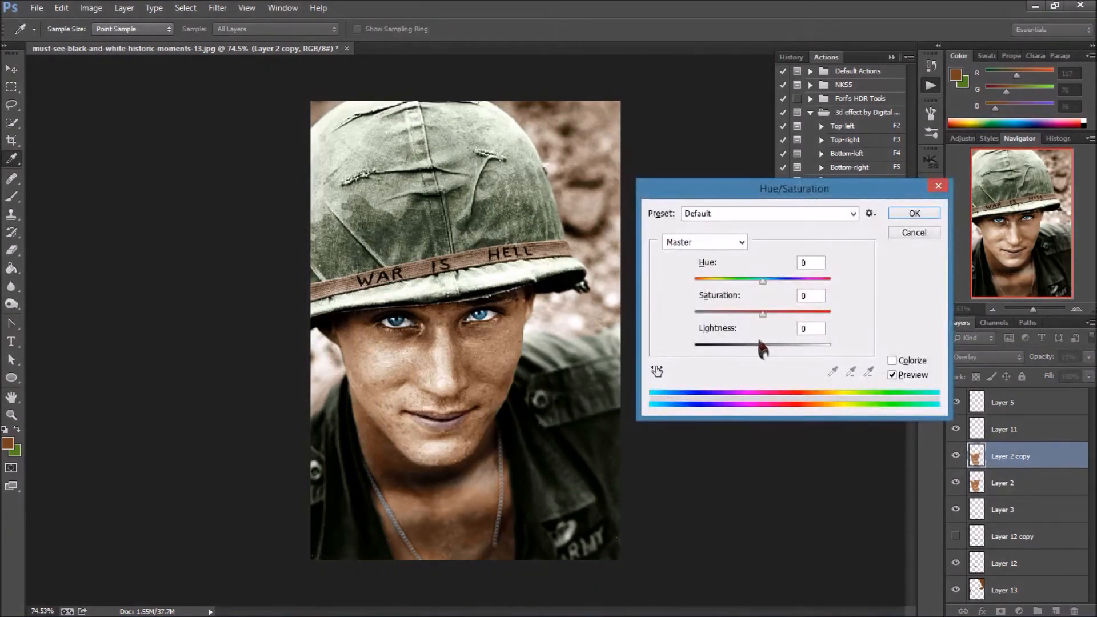
pyautogui.moveTo(763, 350); pyautogui.dragTo(779, 324)
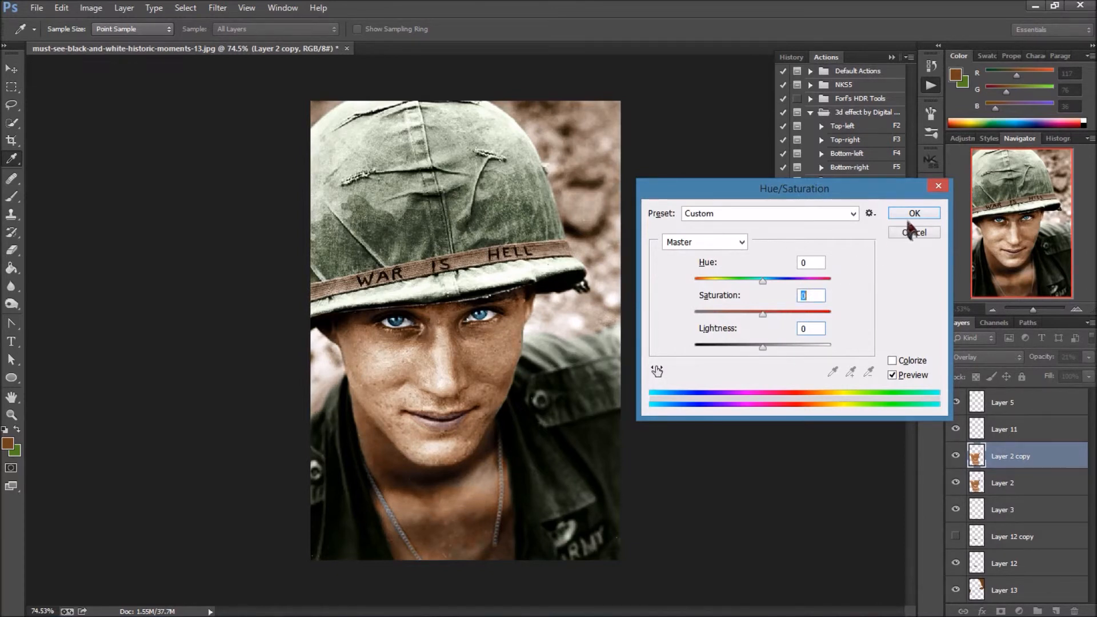
pyautogui.click(914, 215)
pyautogui.press('v')
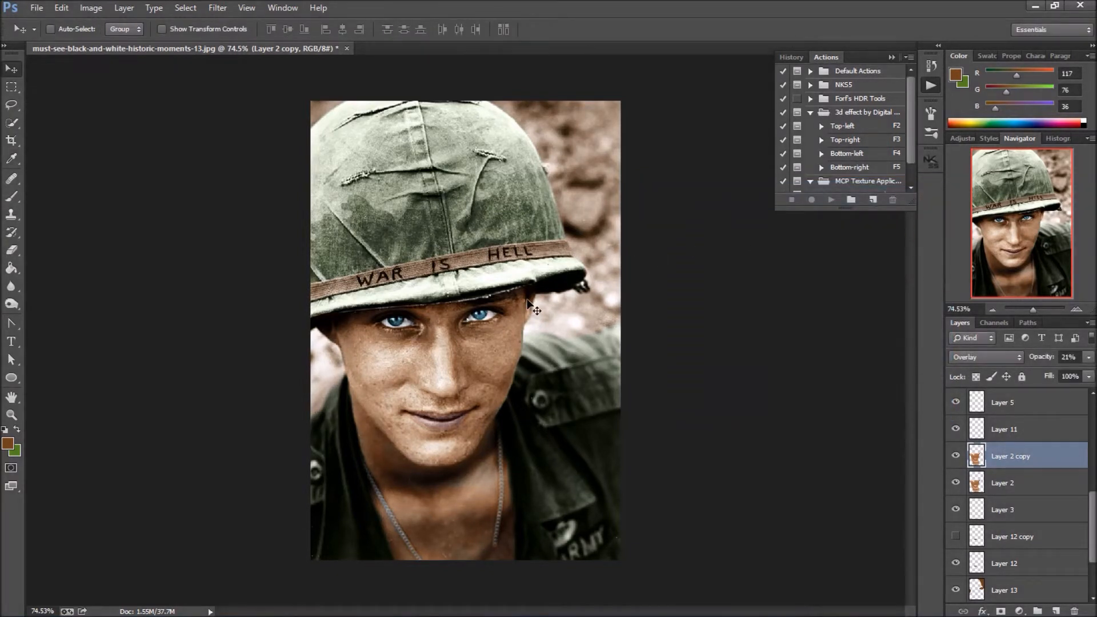
# Select all layers from Layer 1 copy up to Layer 10 copy and duplicate them within the same document
pyautogui.scroll(-1, 528, 300)
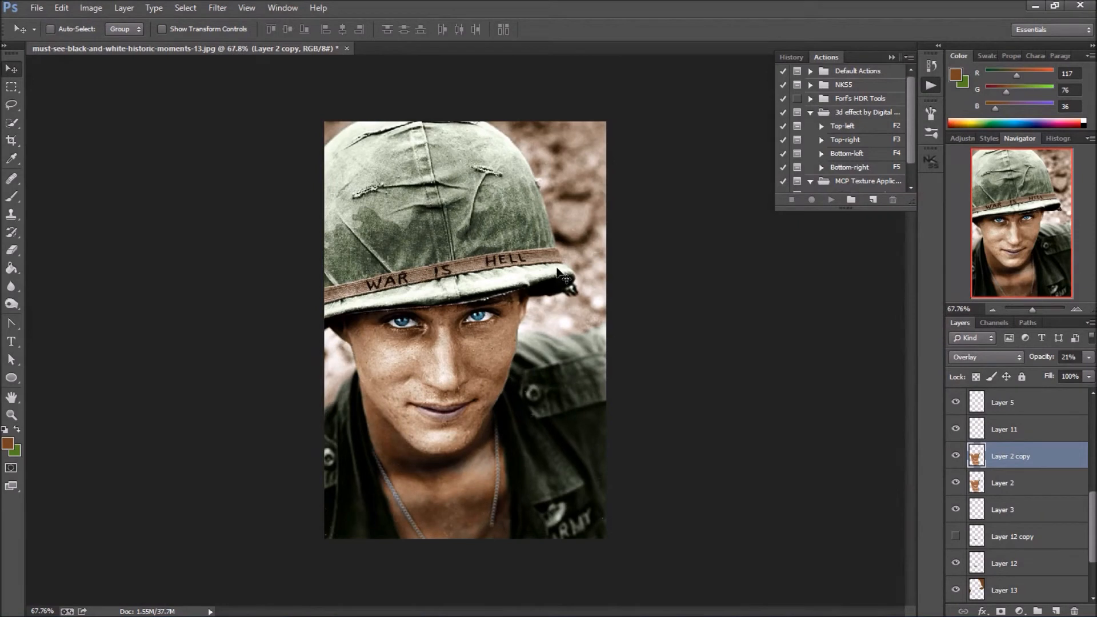
pyautogui.scroll(-1, 323, 208)
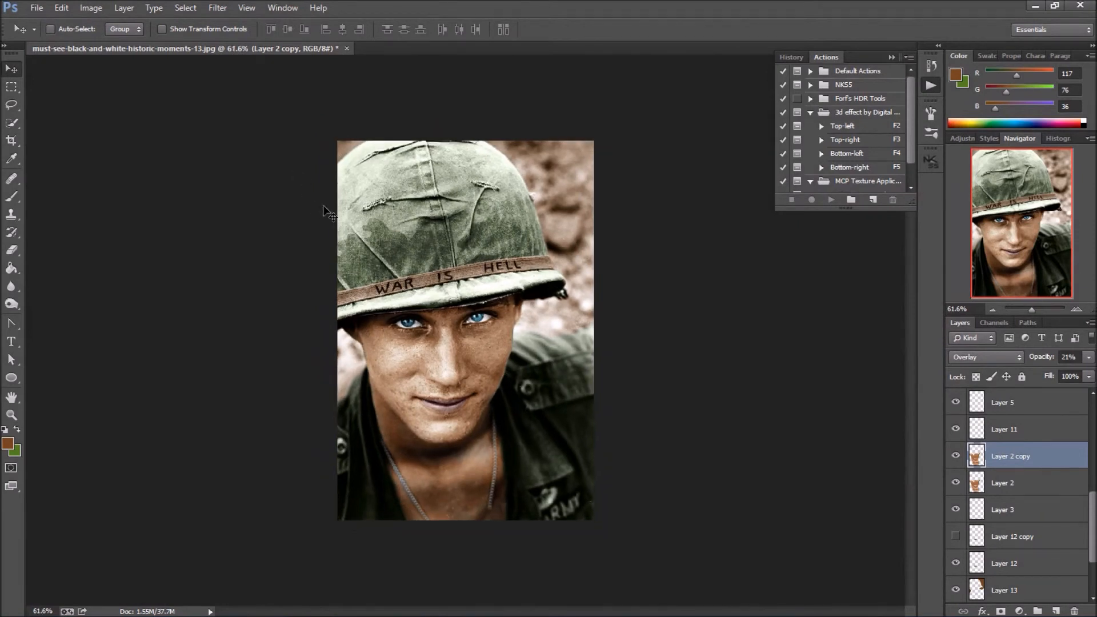
pyautogui.scroll(-3, 1036, 486)
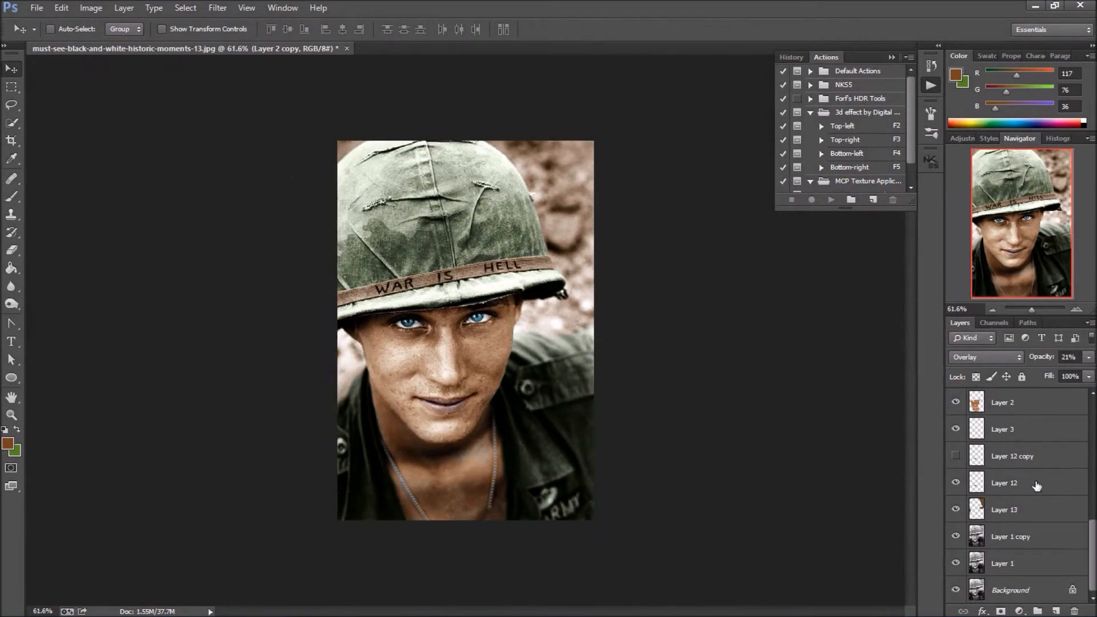
pyautogui.click(1013, 540)
pyautogui.scroll(5, 1015, 526)
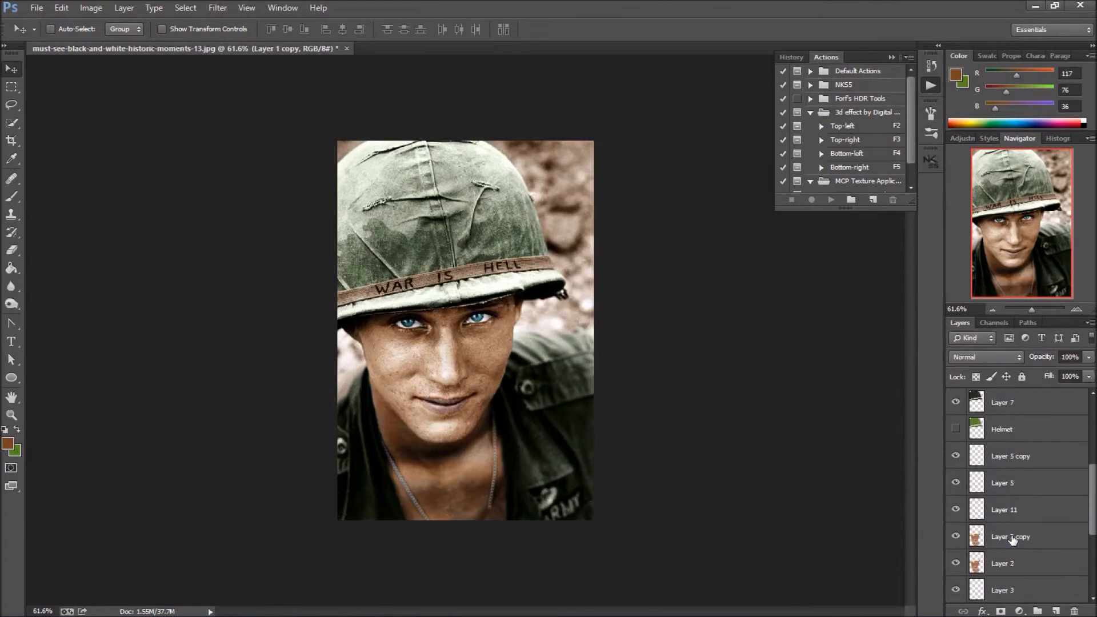
pyautogui.keyDown('shift'); pyautogui.click(993, 403); pyautogui.keyUp('shift')
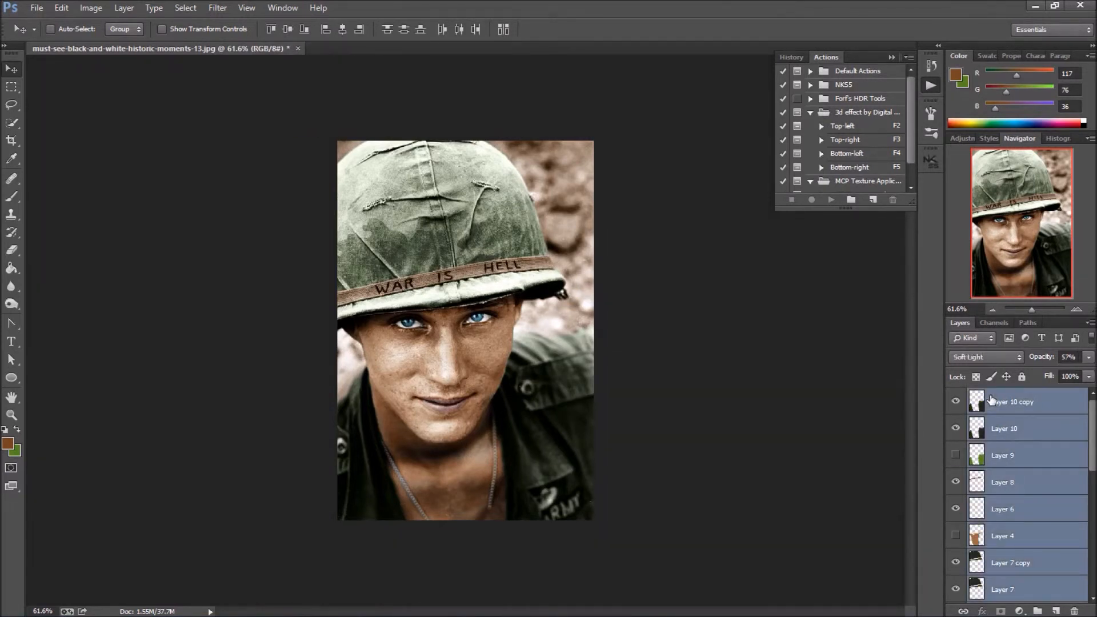
pyautogui.rightClick(1007, 405)
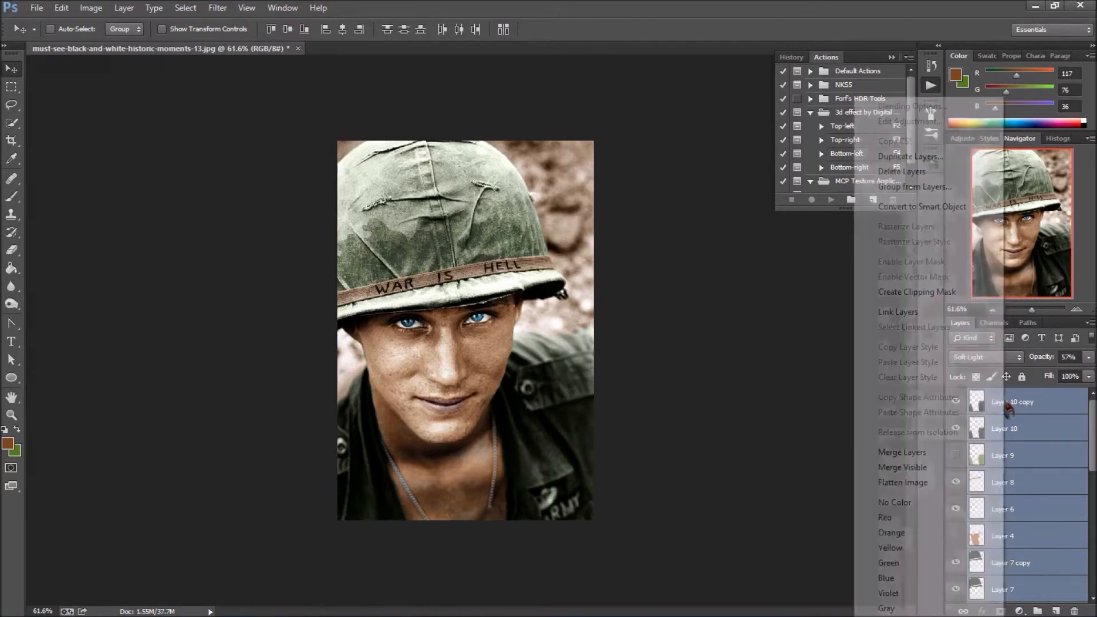
pyautogui.click(927, 161)
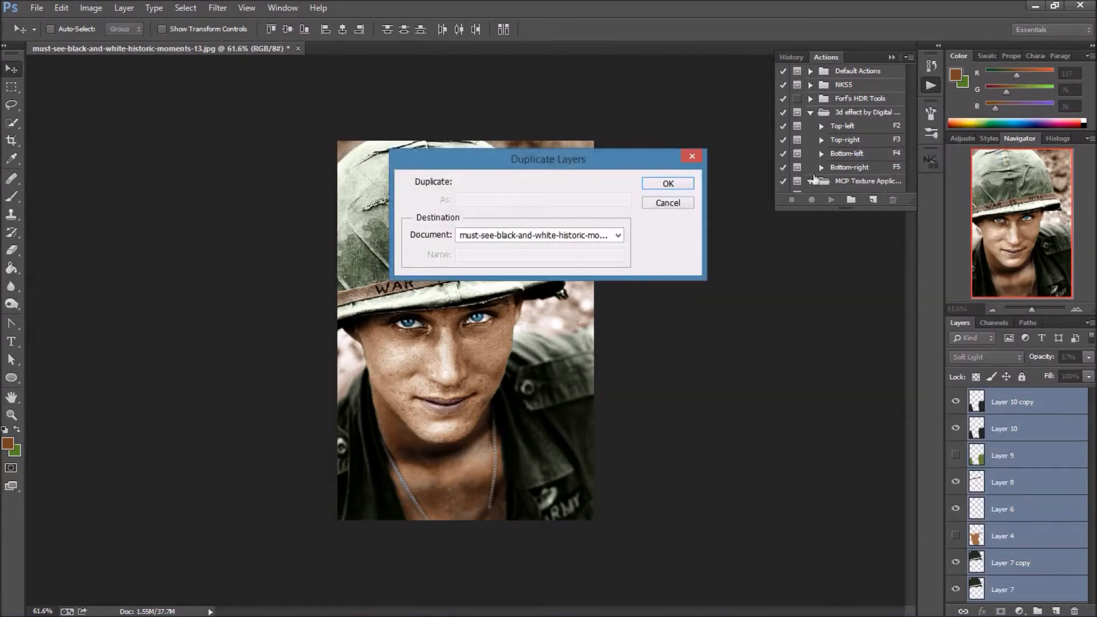
pyautogui.click(679, 180)
# Merge the duplicated layers into a single layer above the original layers
pyautogui.scroll(-2, 1016, 437)
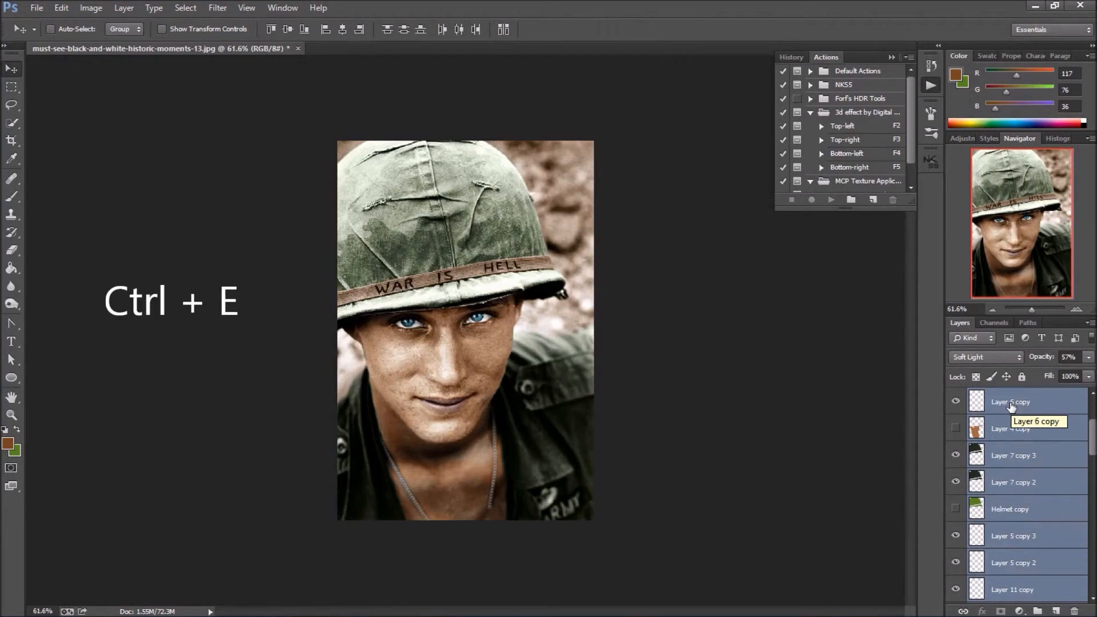
pyautogui.hotkey('ctrl', 'e')
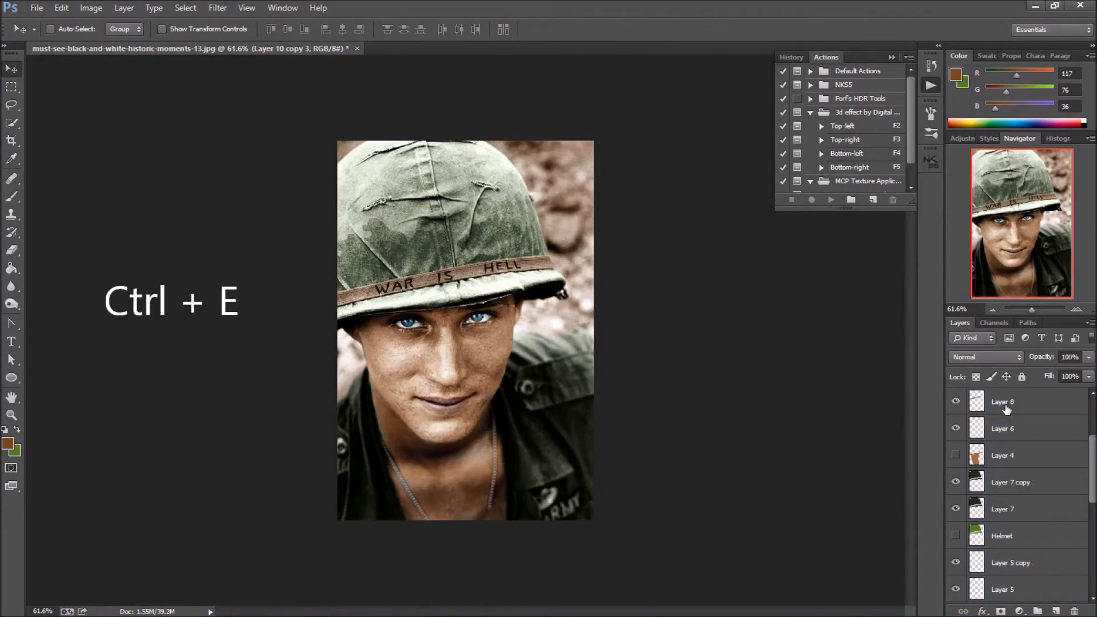
pyautogui.scroll(4, 1006, 410)
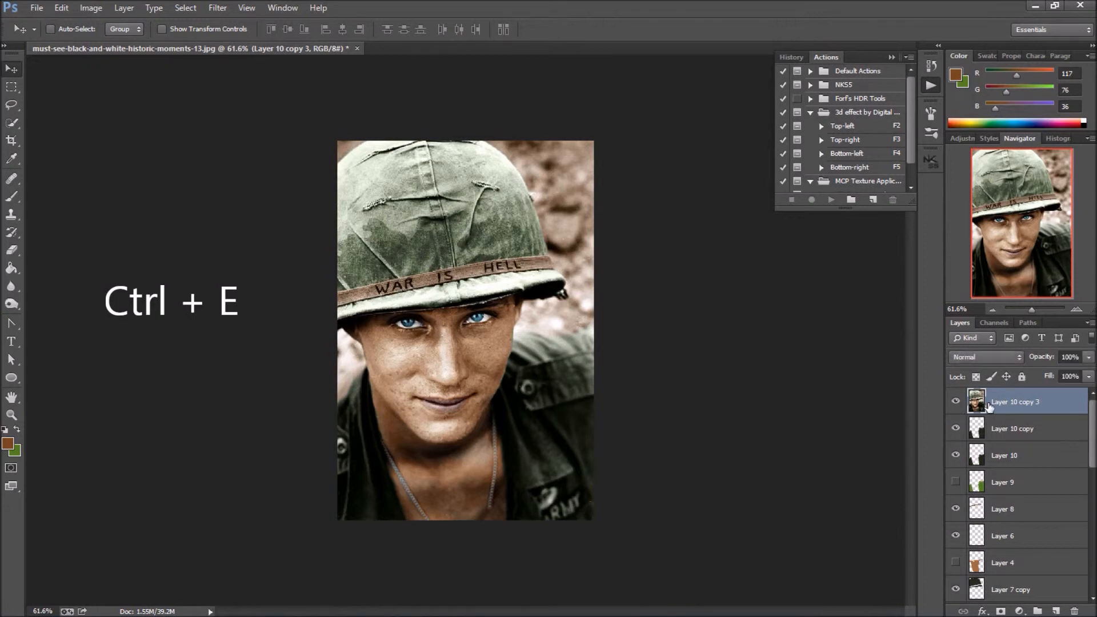
# Apply the Camera Raw filter to the merged layer with Exposure +0.10, Contrast +8, Highlights +9, Shadows -10, Whites +18, Blacks -15 and Clarity +18
pyautogui.click(217, 9)
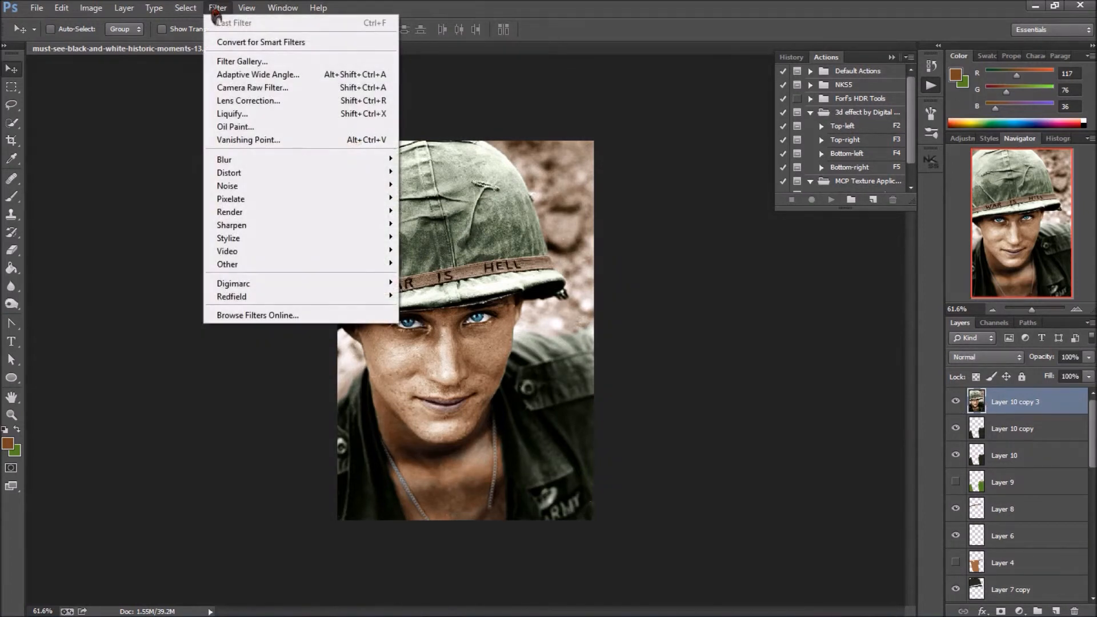
pyautogui.click(285, 88)
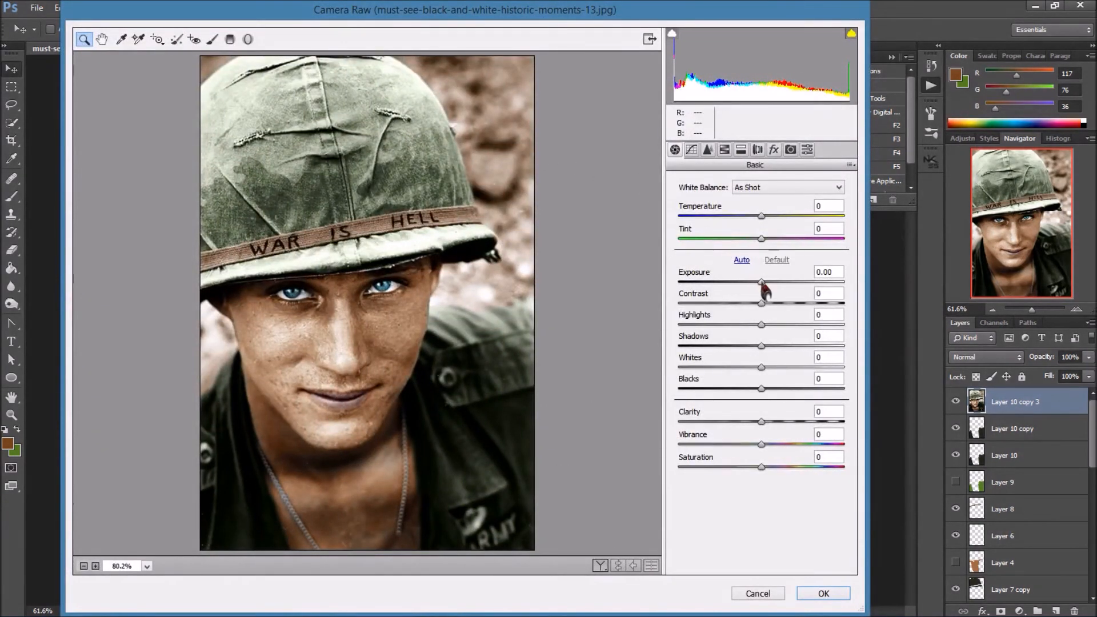
pyautogui.moveTo(760, 286); pyautogui.dragTo(751, 330)
pyautogui.moveTo(750, 330); pyautogui.dragTo(777, 421)
pyautogui.click(765, 445)
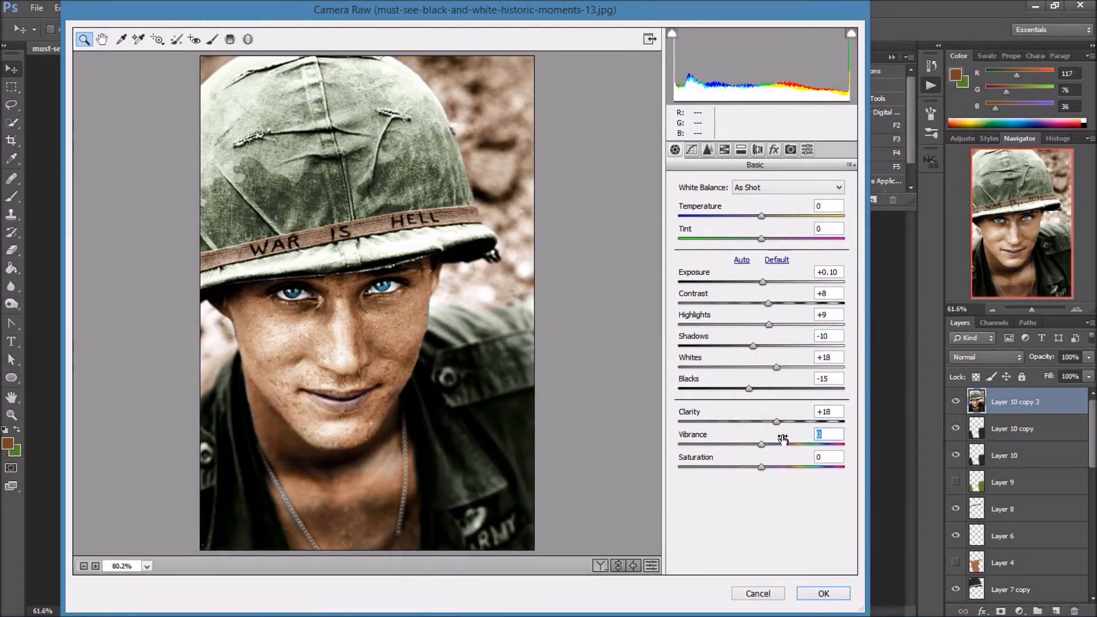
pyautogui.click(824, 594)
pyautogui.scroll(1, 439, 212)
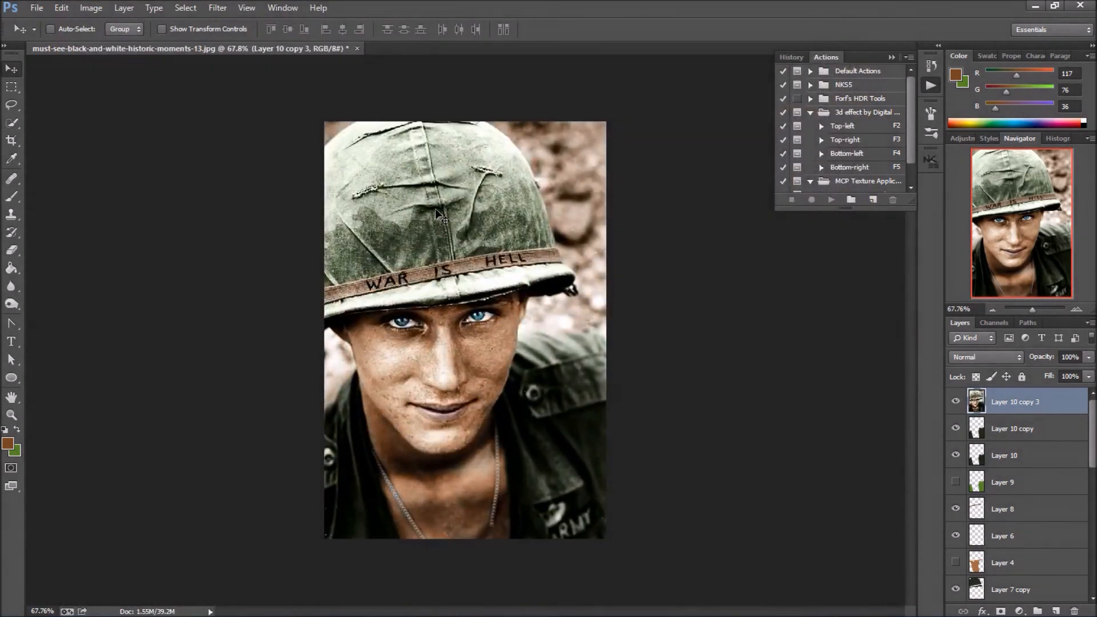